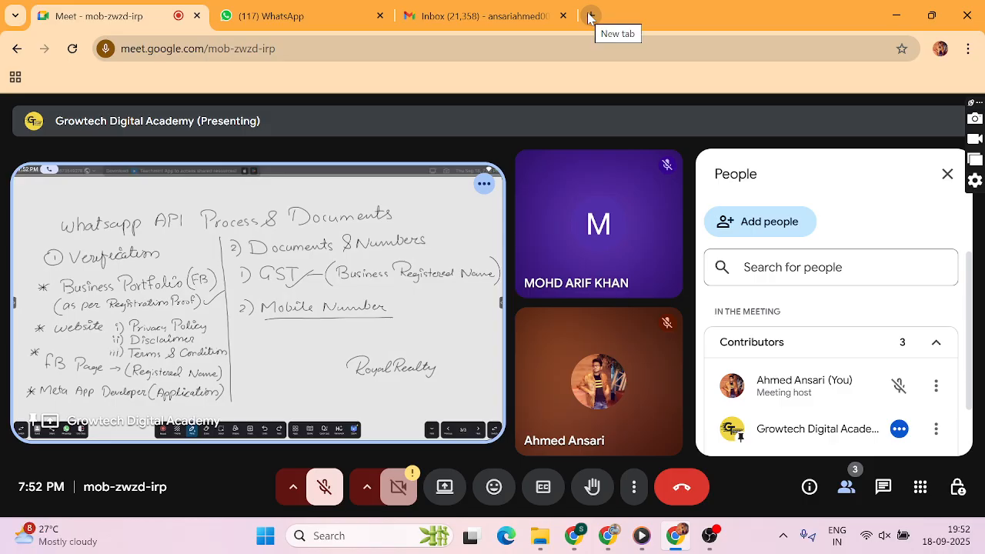
# Open a blank new tab, then bring up the Meta Business Suite window and open another blank tab.
pyautogui.click(590, 16)
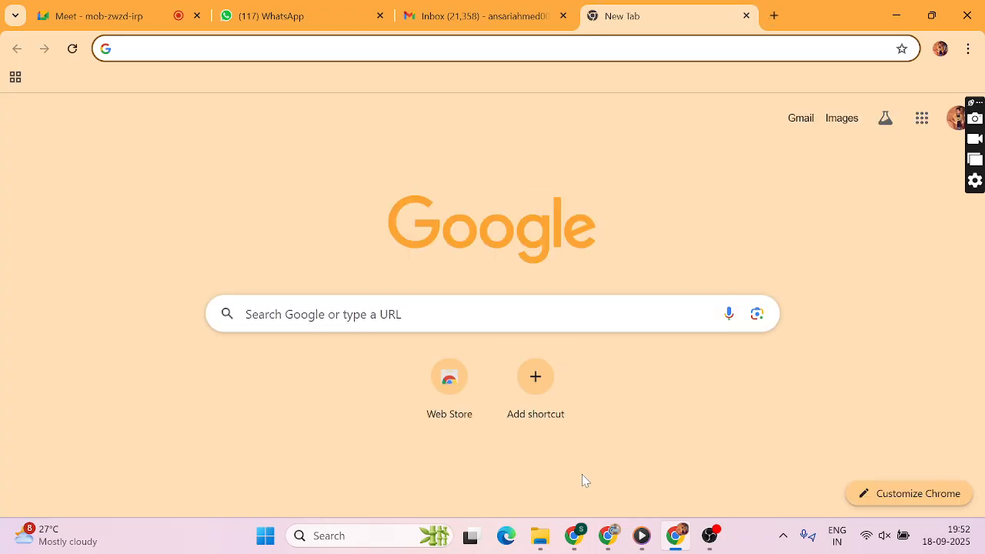
pyautogui.moveTo(608, 537)
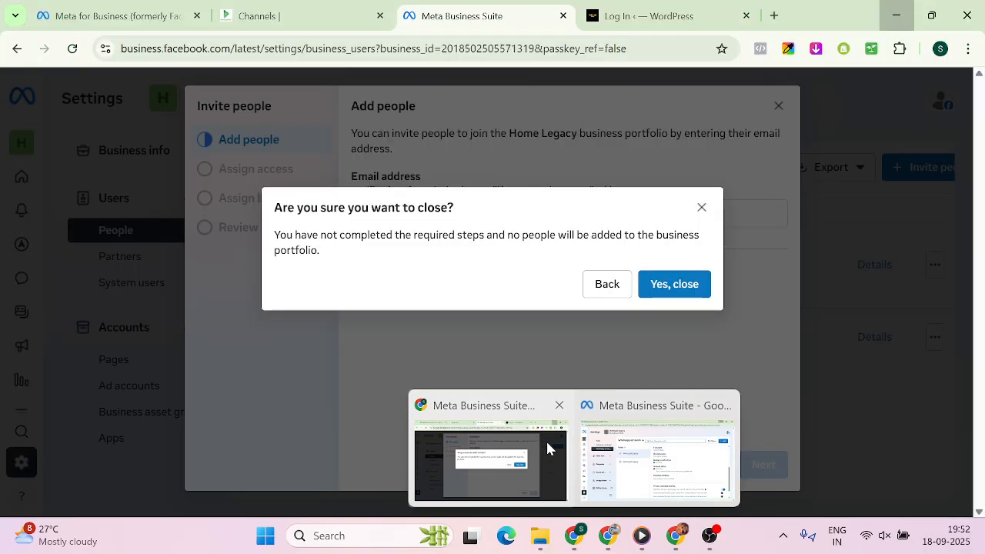
pyautogui.click(550, 449)
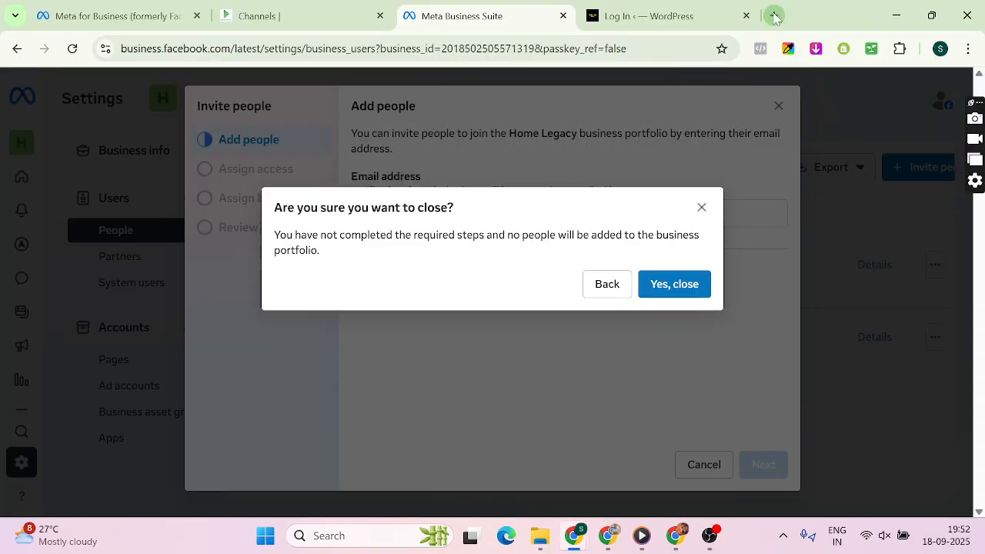
pyautogui.click(775, 16)
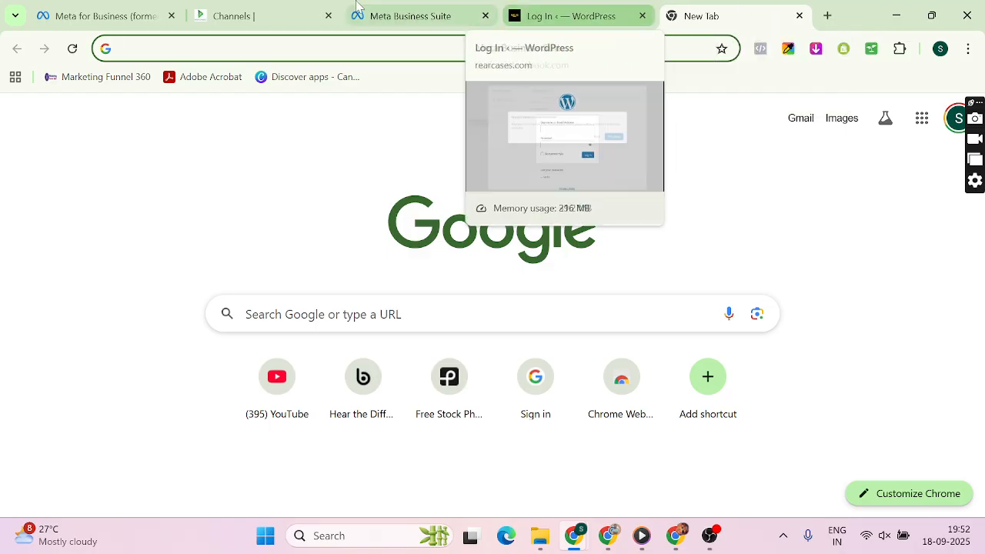
# Search Google for 'facebook', open the site, then launch a window under a different Chrome profile.
pyautogui.click(365, 312)
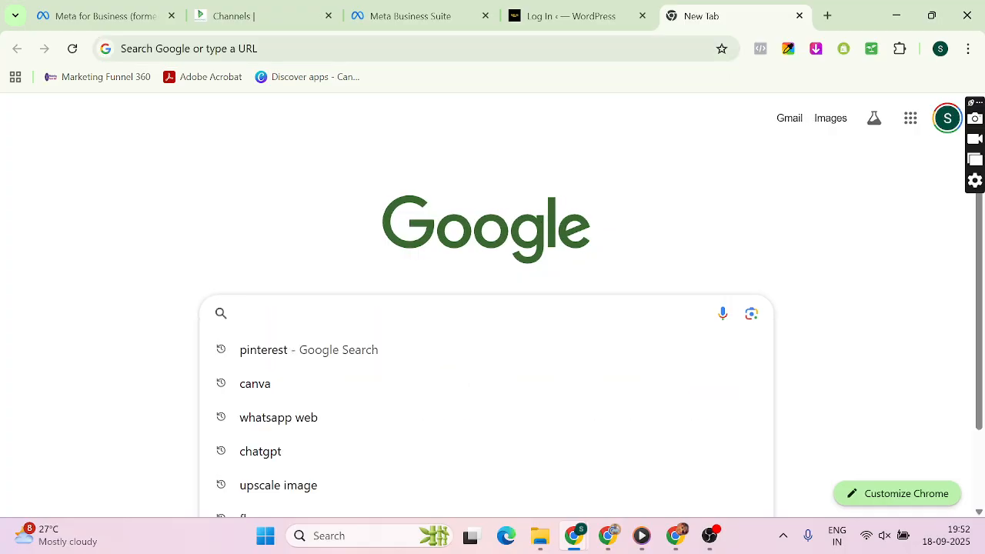
pyautogui.write('facebook')
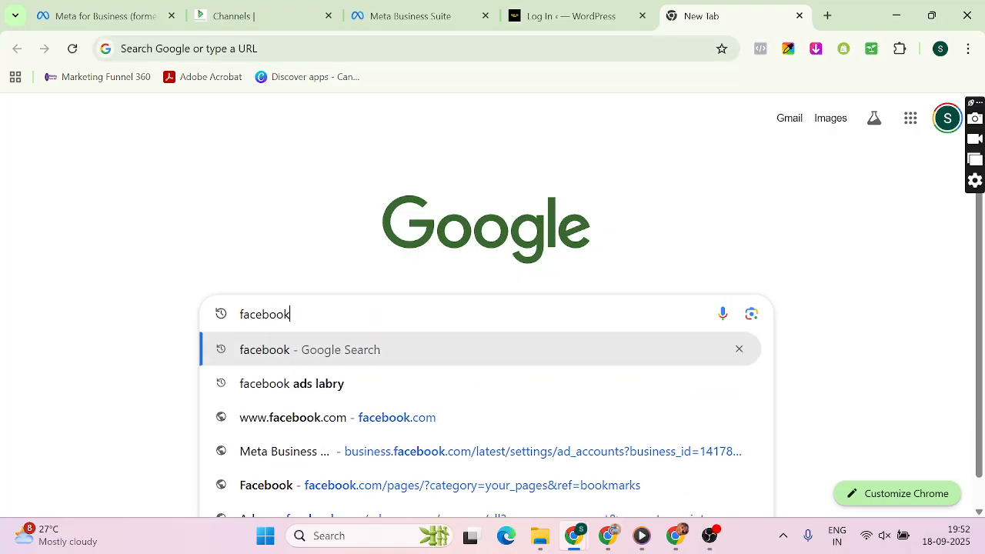
pyautogui.press('Return')
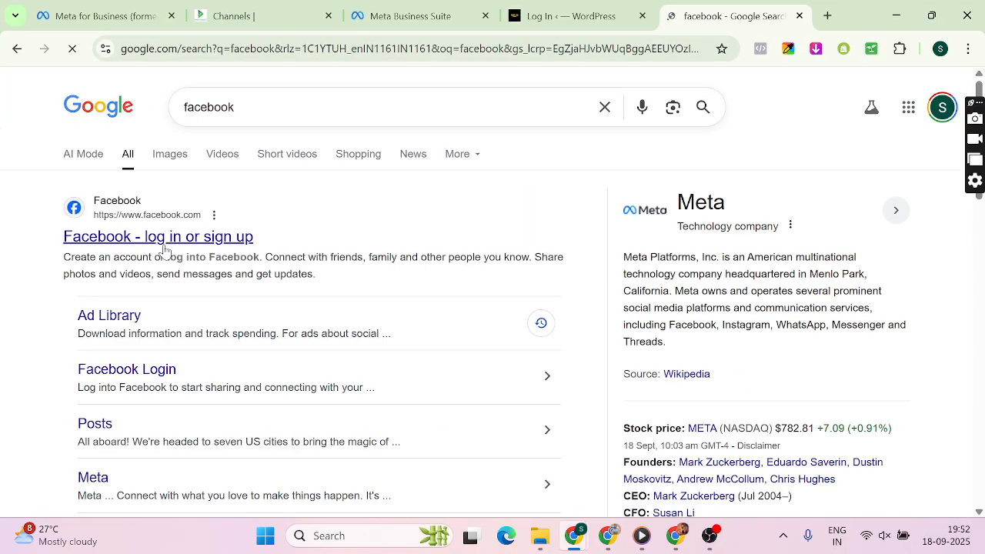
pyautogui.click(71, 182)
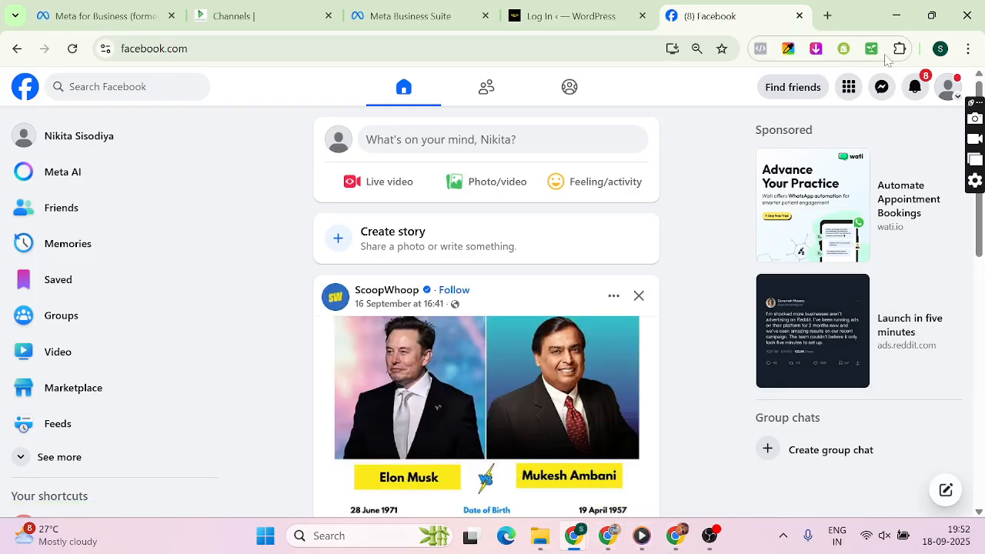
pyautogui.click(939, 49)
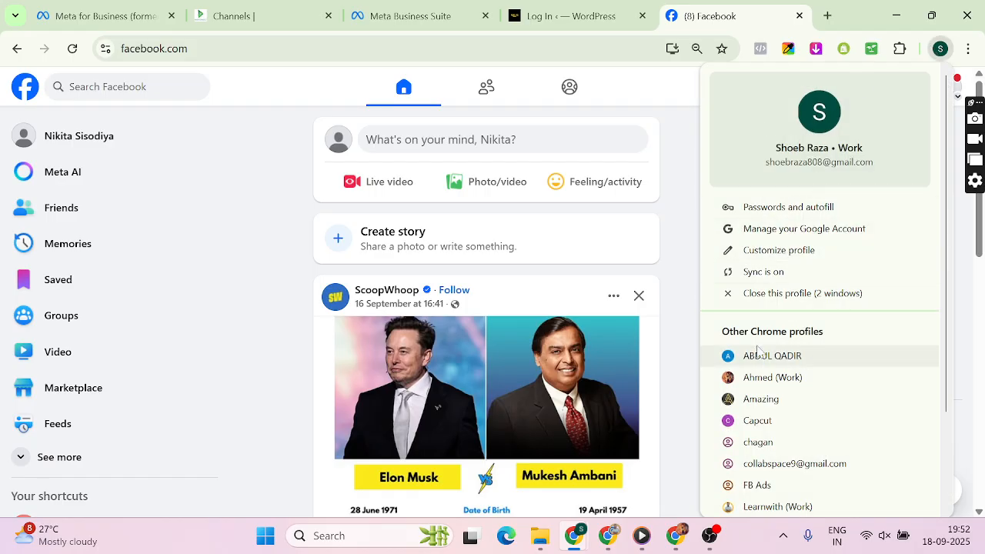
pyautogui.click(772, 355)
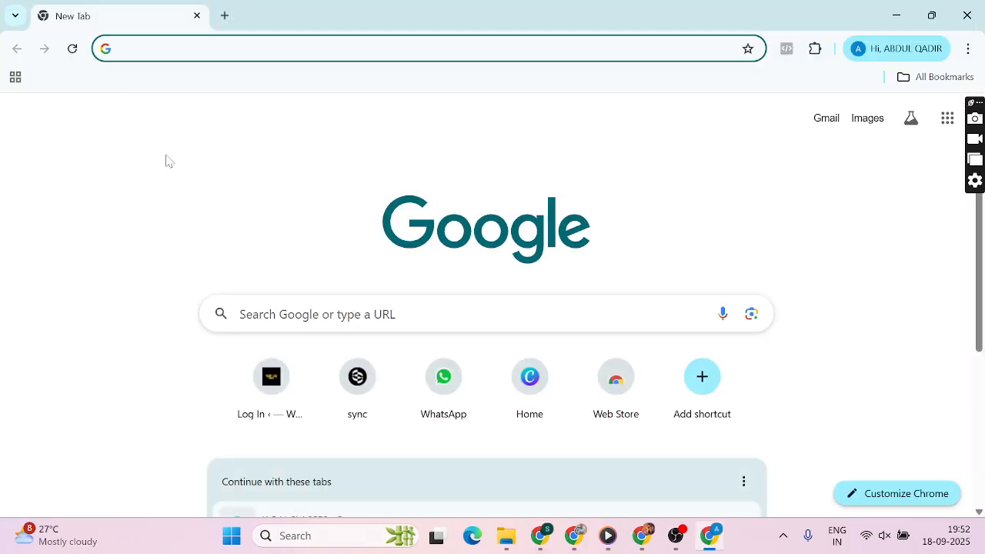
# Reach Facebook's home feed via a Google search for 'fb', then return to the original Chrome window.
pyautogui.click(239, 311)
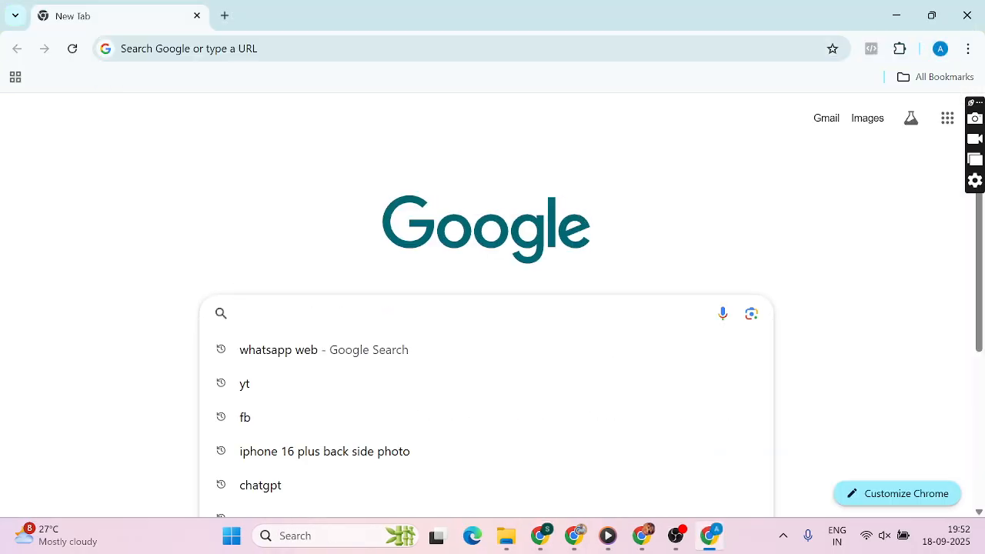
pyautogui.write('fb')
pyautogui.press('Return')
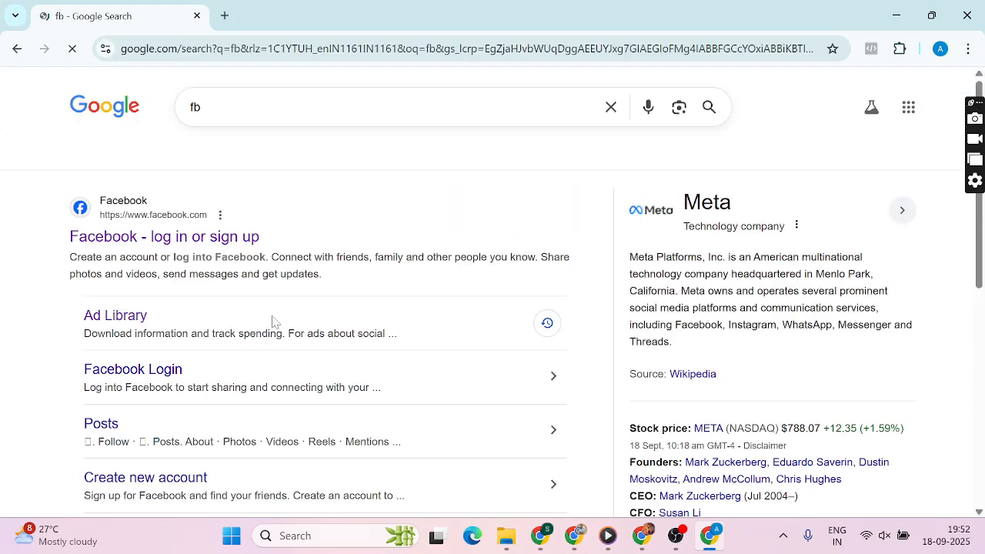
pyautogui.click(104, 237)
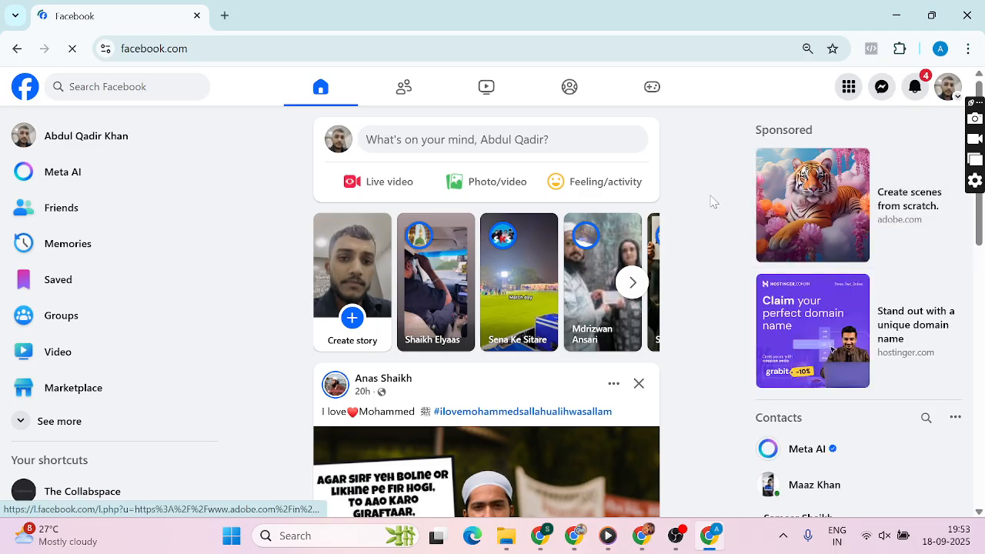
pyautogui.scroll(-3, 436, 211)
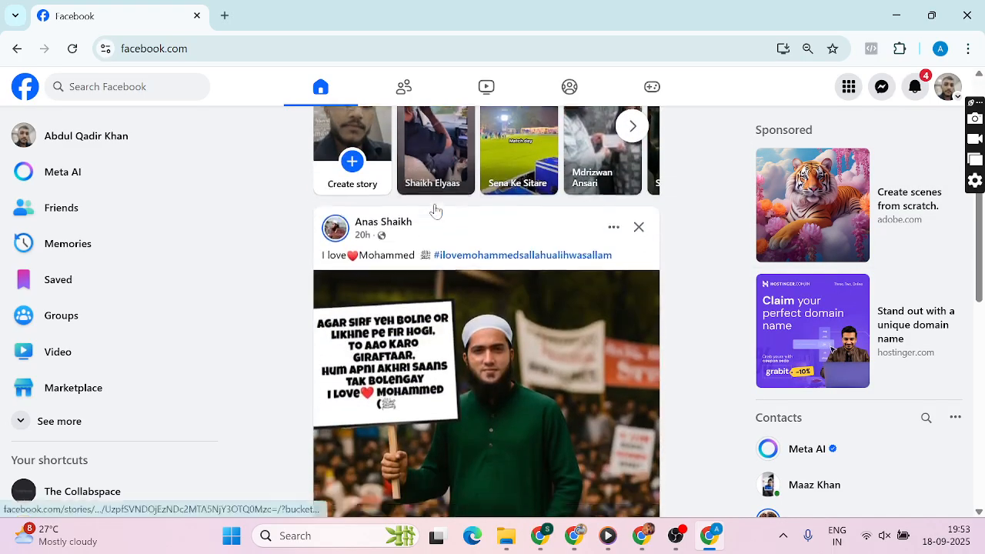
pyautogui.scroll(-2, 435, 209)
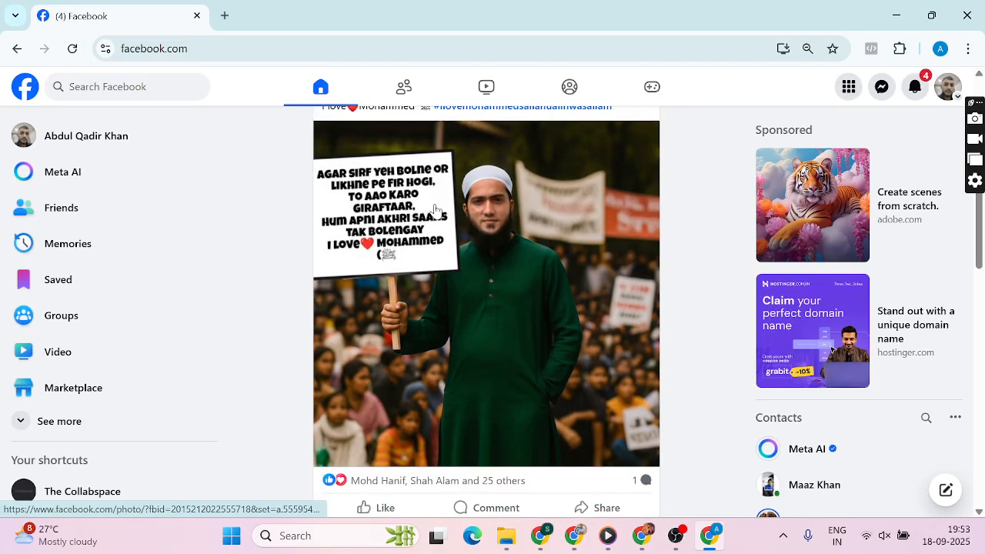
pyautogui.scroll(4, 286, 211)
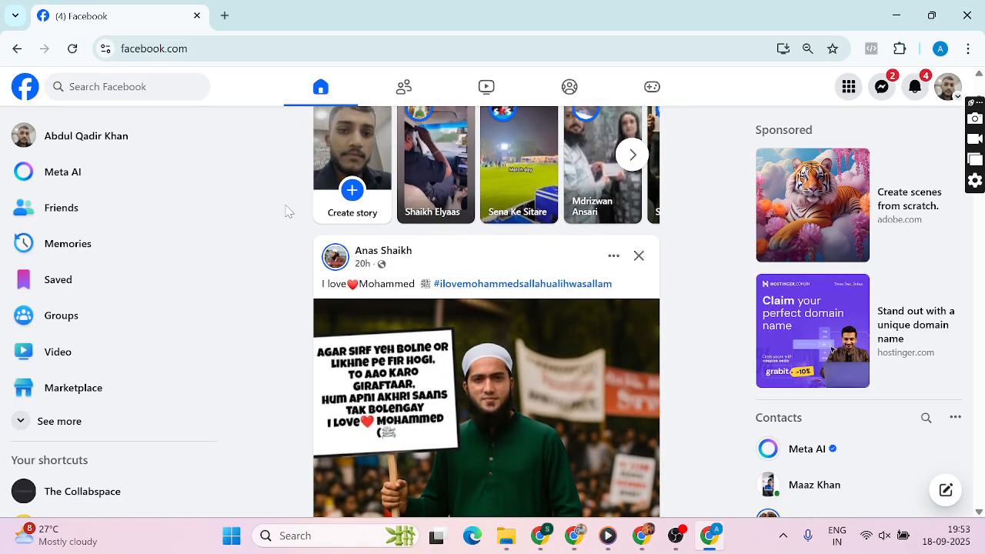
pyautogui.click(643, 548)
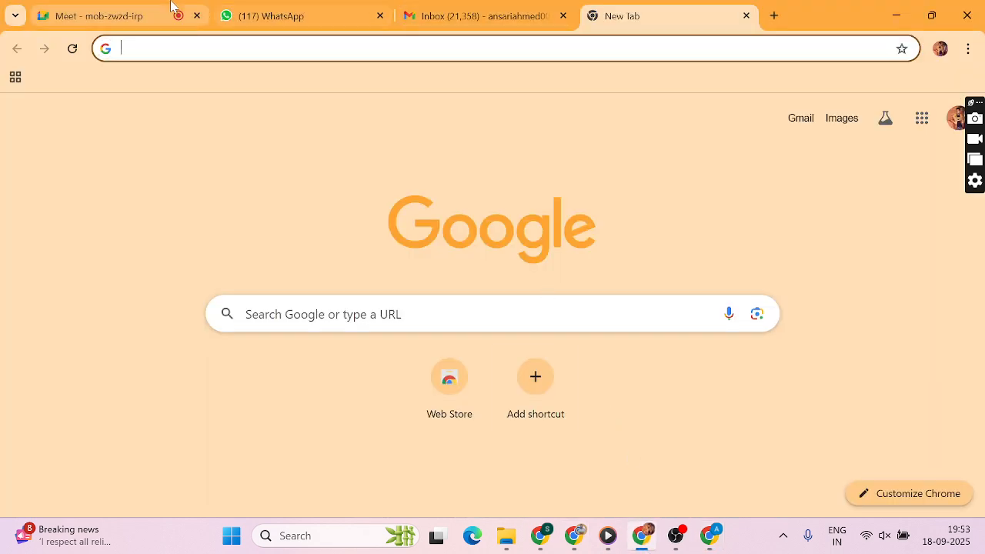
# Share the Entire Screen in the Meet call, hide the sharing bar, and return to the Facebook window.
pyautogui.click(143, 17)
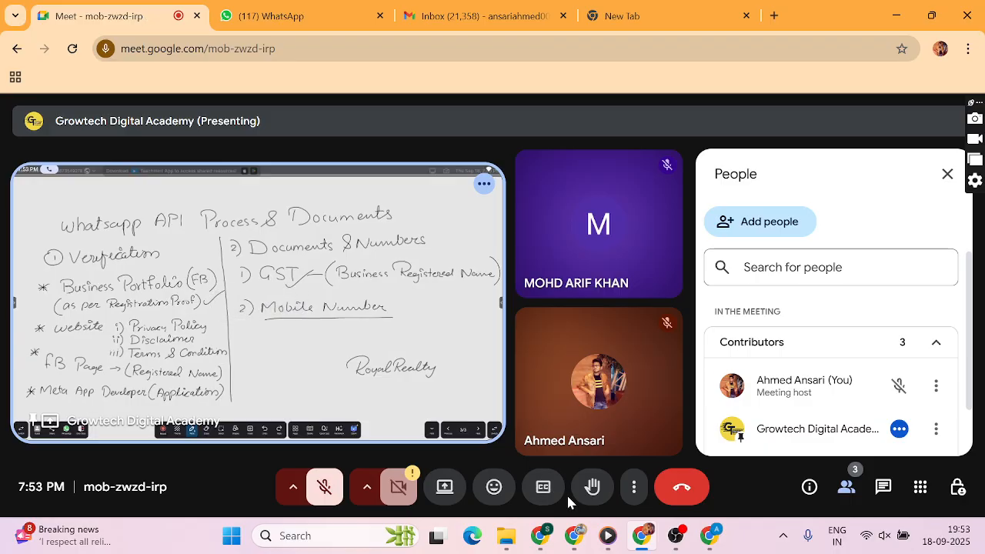
pyautogui.click(446, 486)
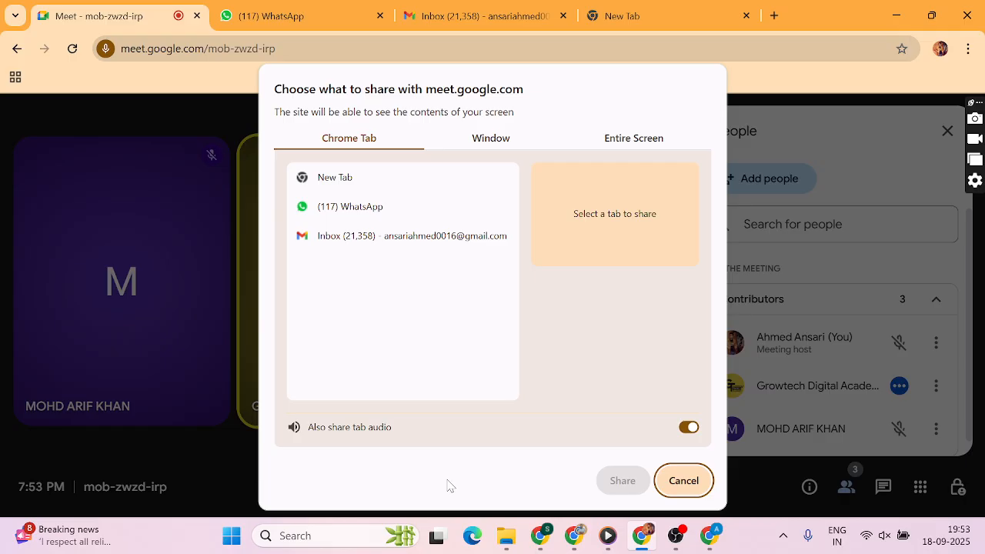
pyautogui.click(627, 139)
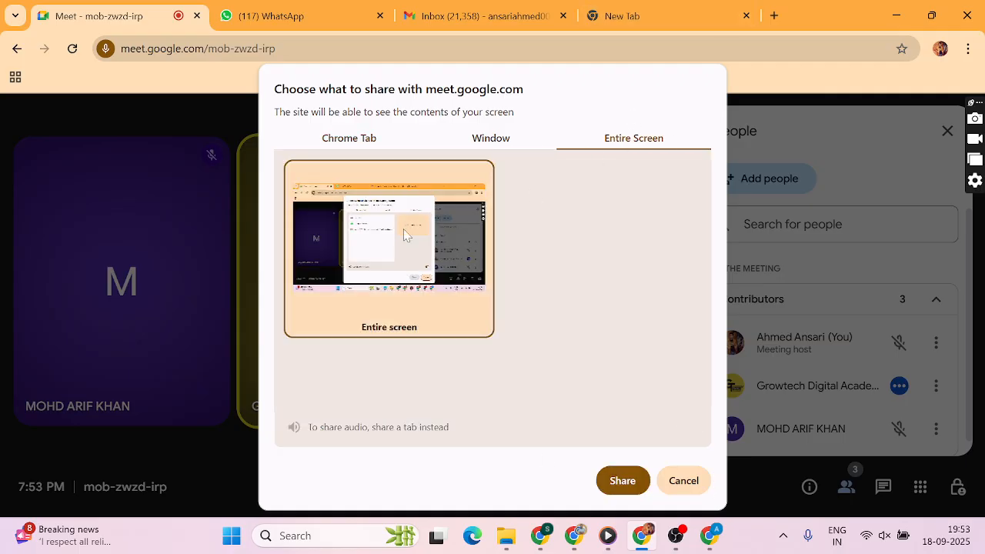
pyautogui.click(616, 481)
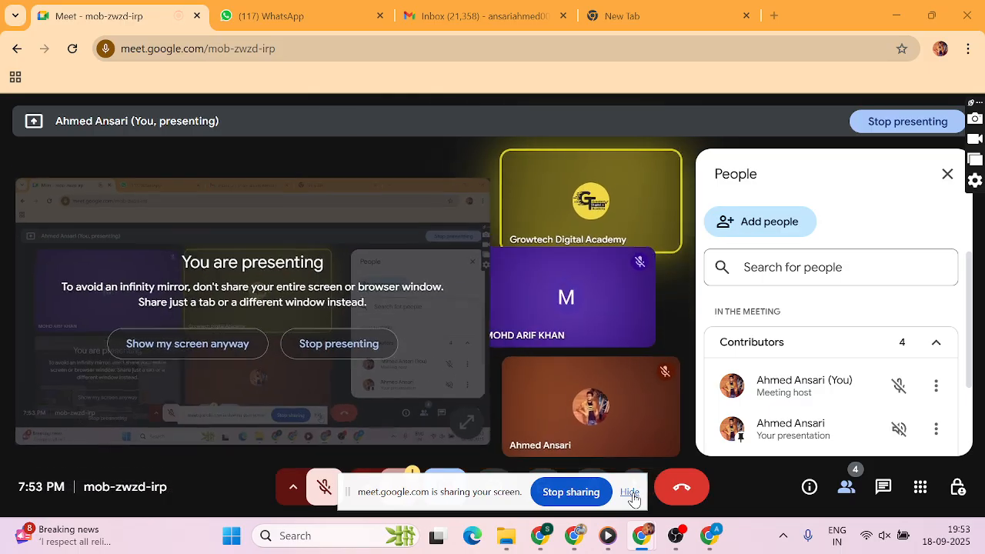
pyautogui.click(630, 492)
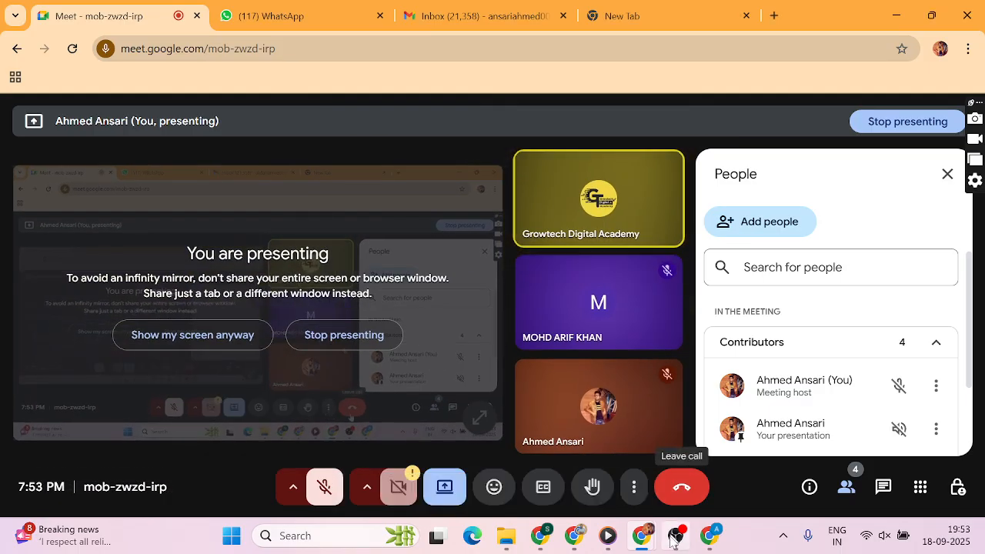
pyautogui.click(708, 536)
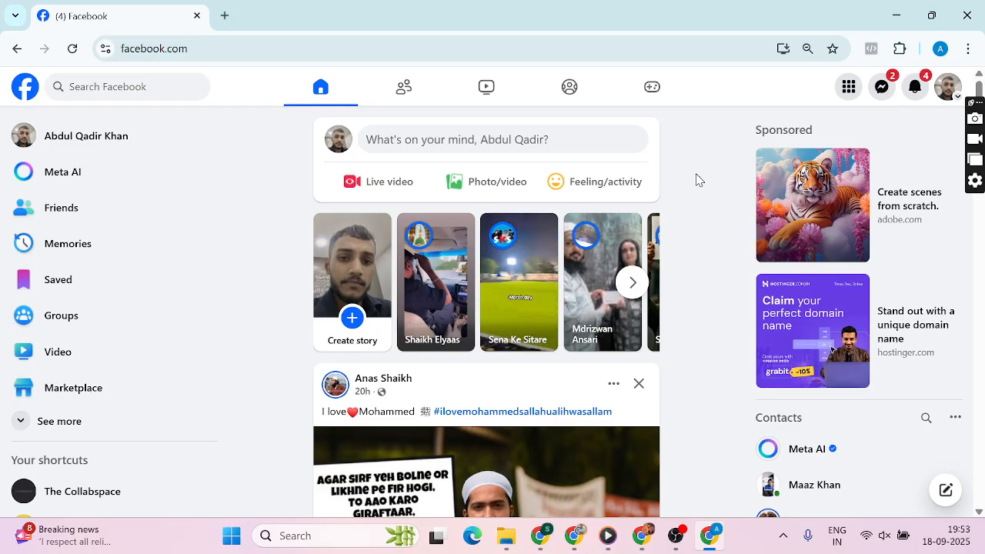
# Load business.facebook.com in a new tab, removing the autocompleted suggestion first.
pyautogui.click(224, 17)
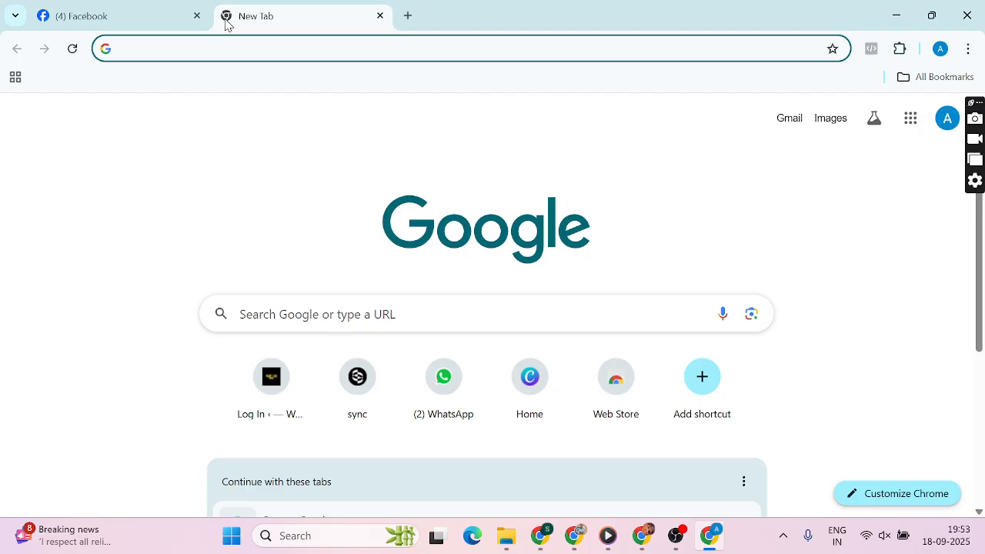
pyautogui.click(304, 48)
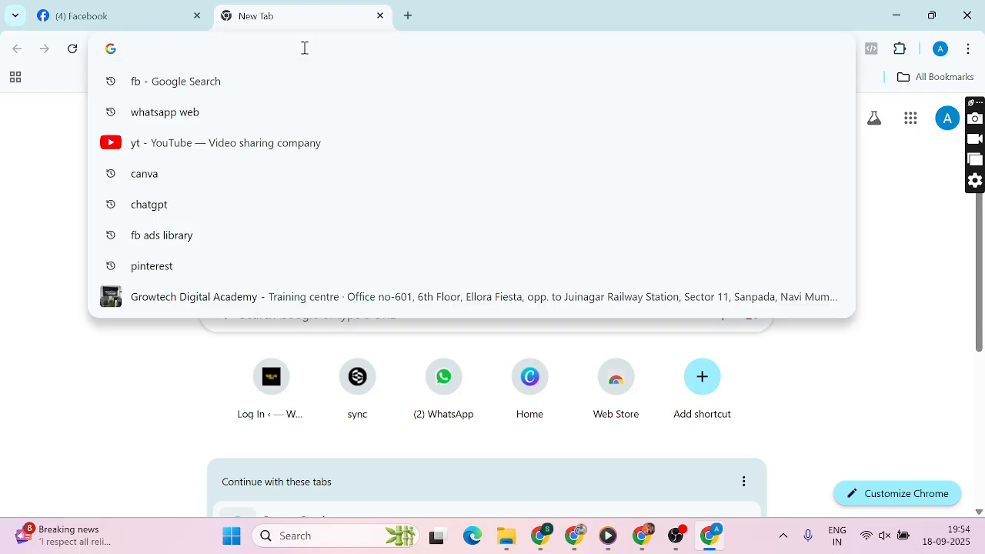
pyautogui.write('b')
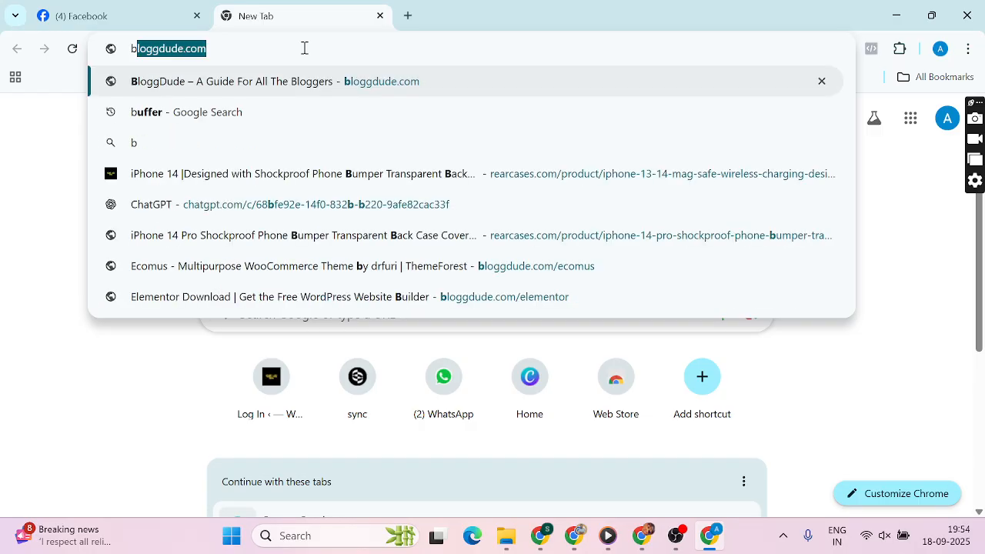
pyautogui.write('usiness.')
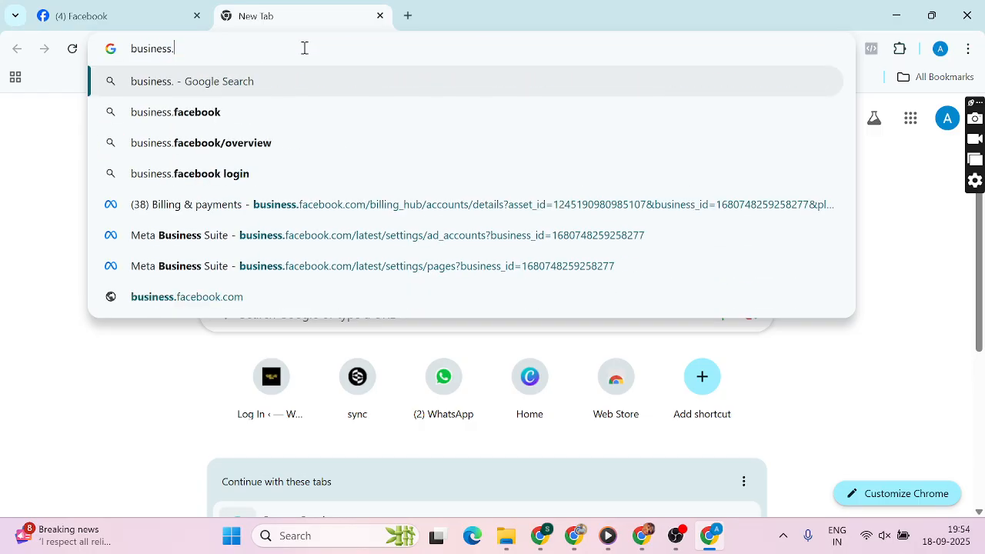
pyautogui.write('facebook.com')
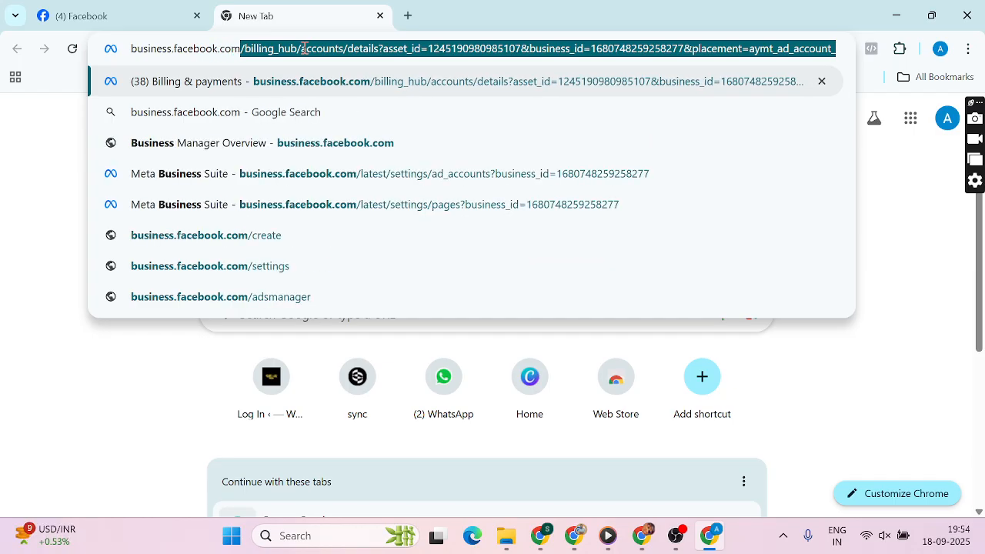
pyautogui.press('Delete')
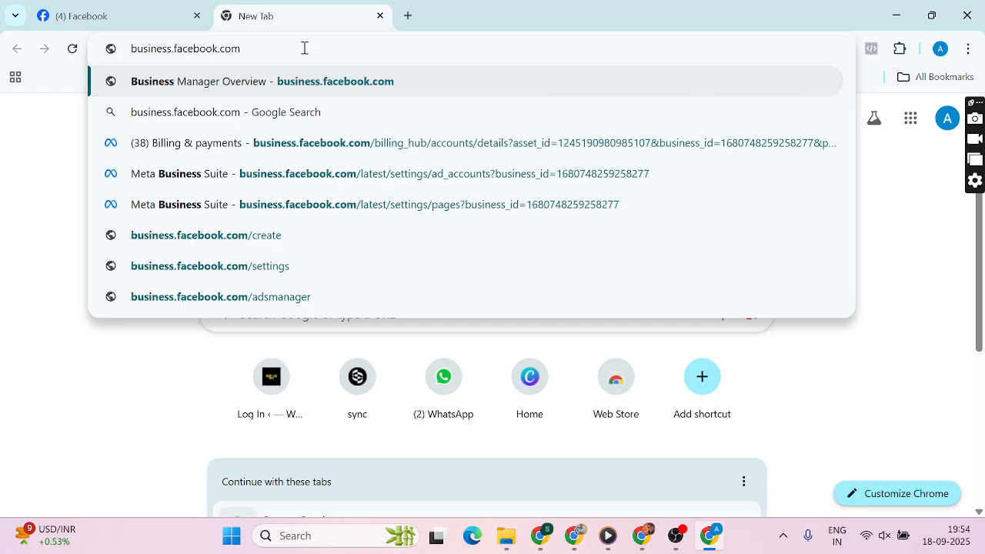
pyautogui.click(106, 20)
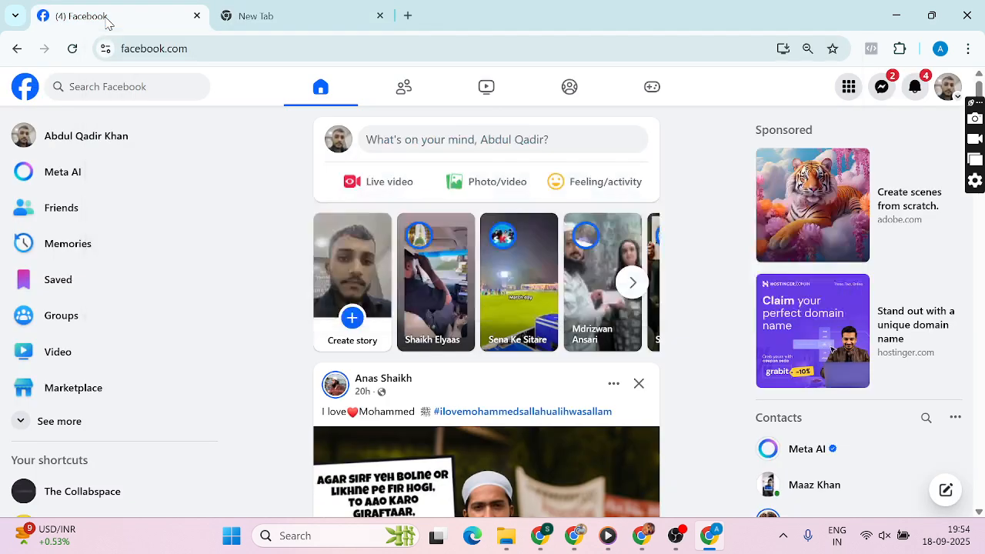
pyautogui.click(257, 19)
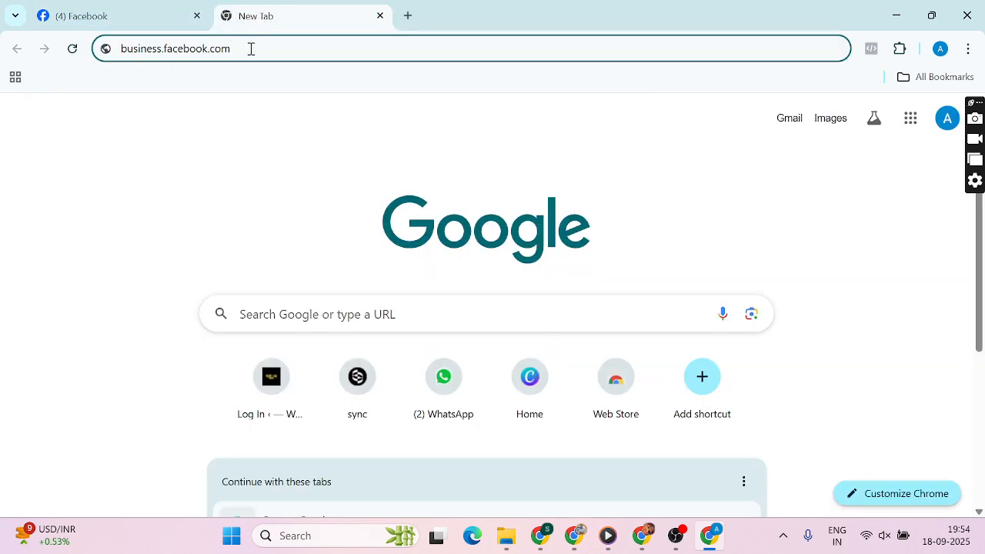
pyautogui.press('Return')
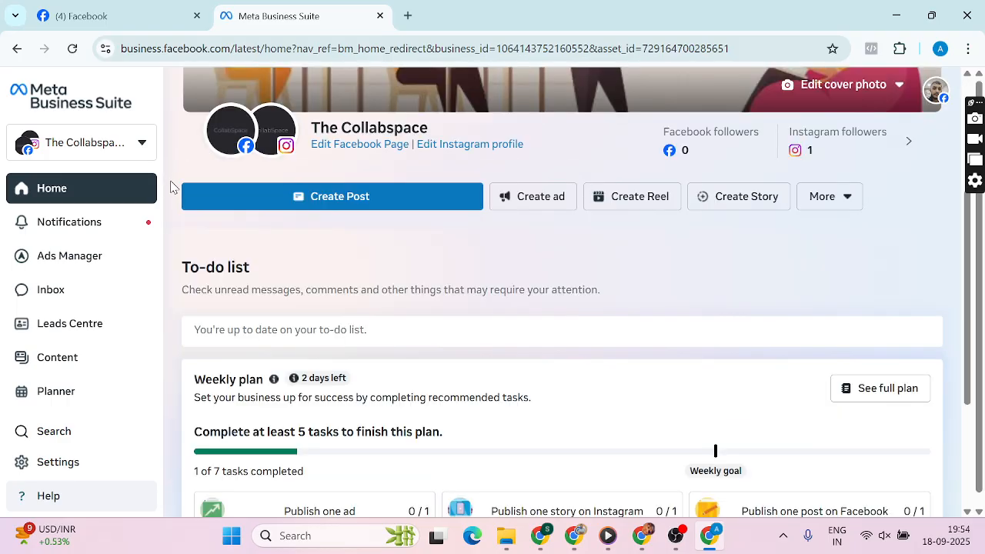
# Choose 'Create a business portfolio' from the business portfolio dropdown.
pyautogui.click(95, 148)
pyautogui.scroll(-1, 104, 311)
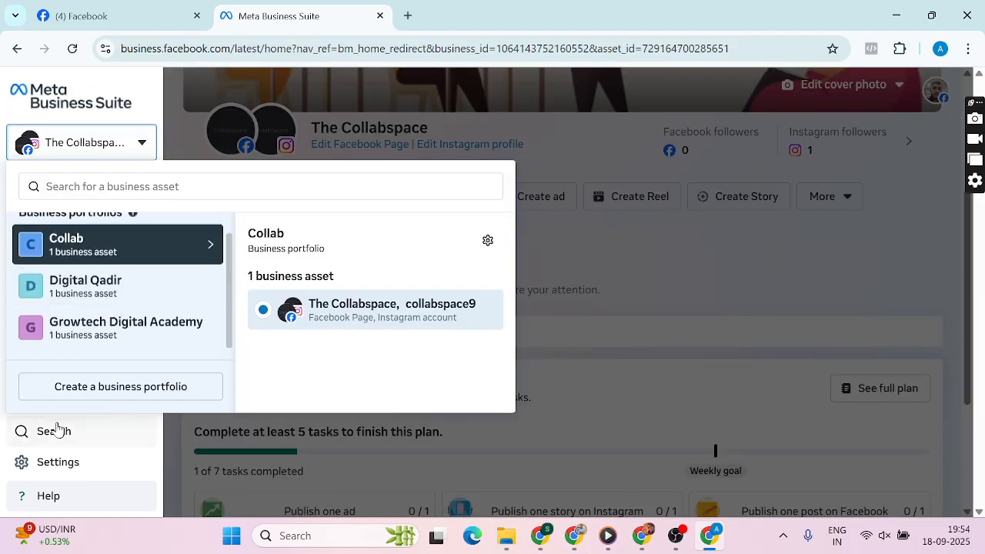
pyautogui.click(100, 389)
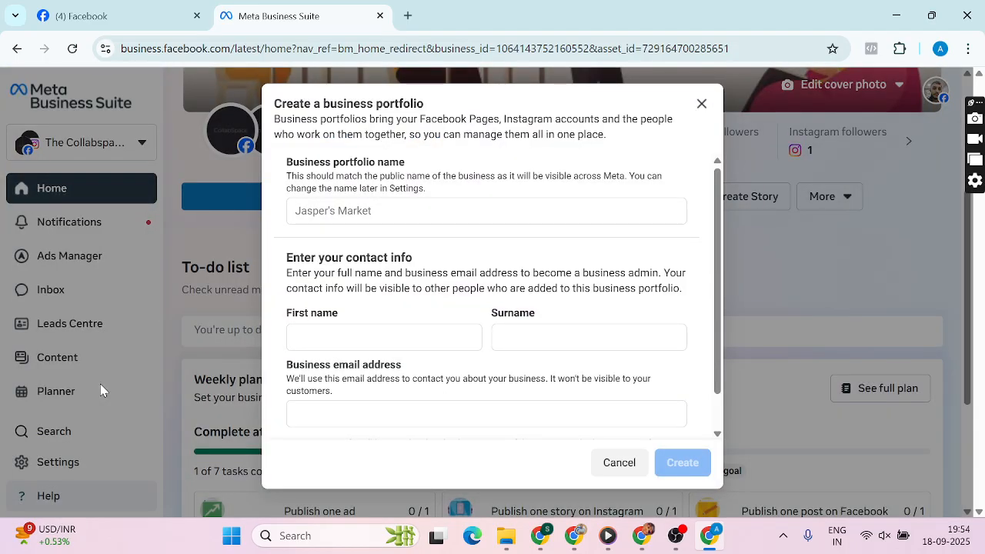
# Enter portfolio name 'Arka Safety Solutions', then the admin's first name, surname and business email.
pyautogui.click(403, 209)
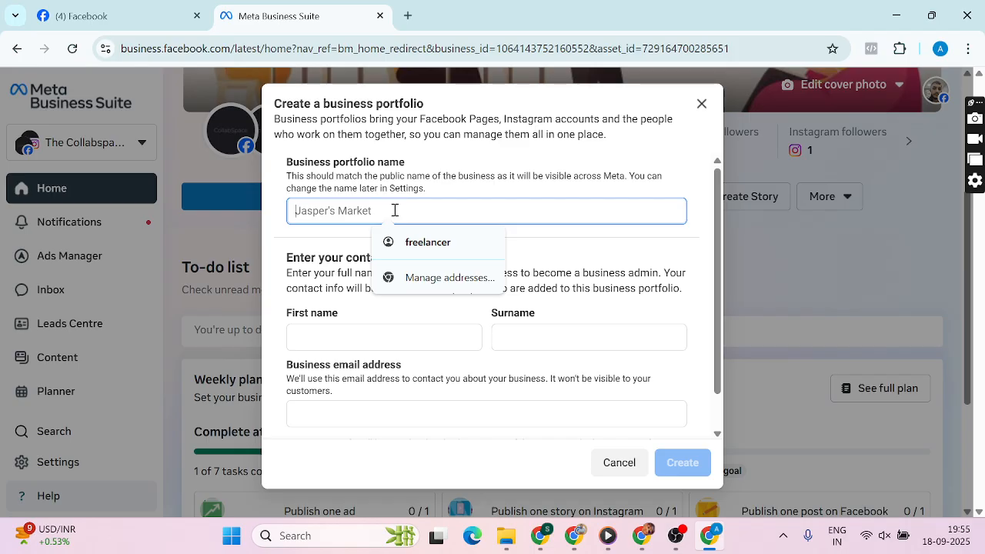
pyautogui.write('Arka ')
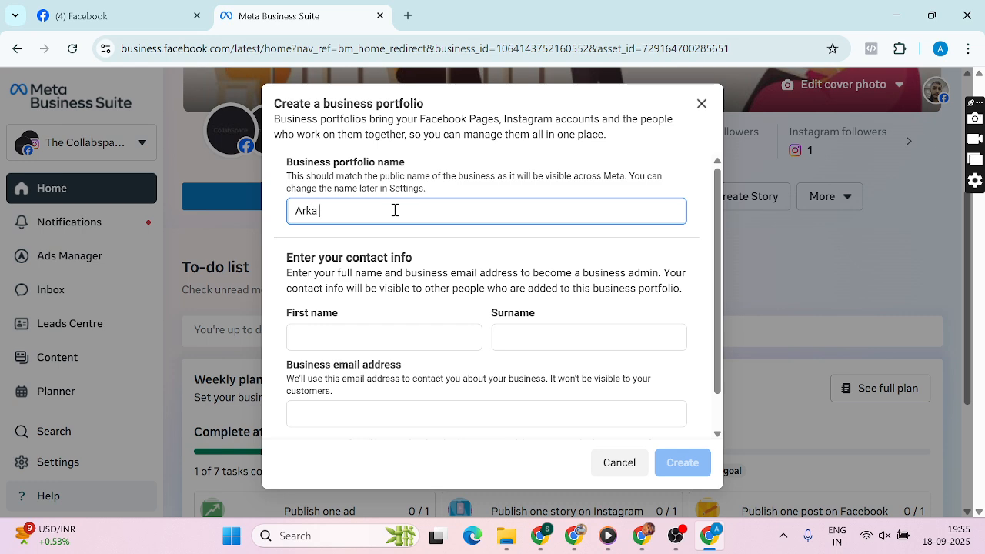
pyautogui.write('Safety Solutions')
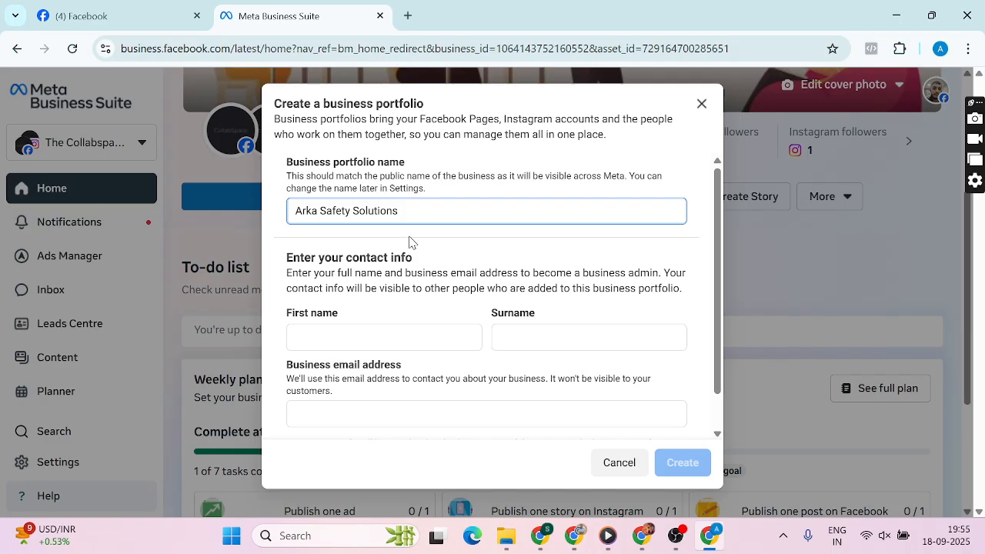
pyautogui.click(352, 338)
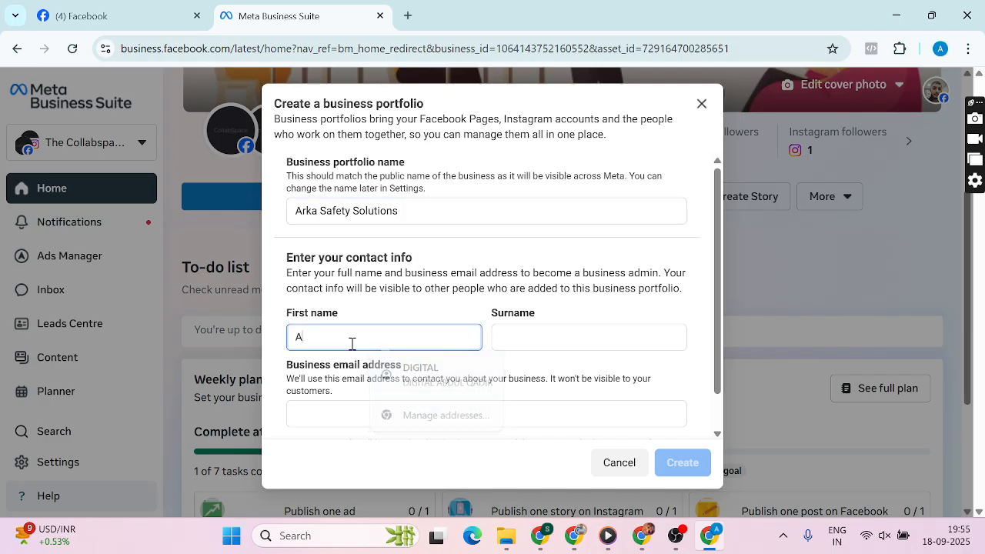
pyautogui.press('Tab')
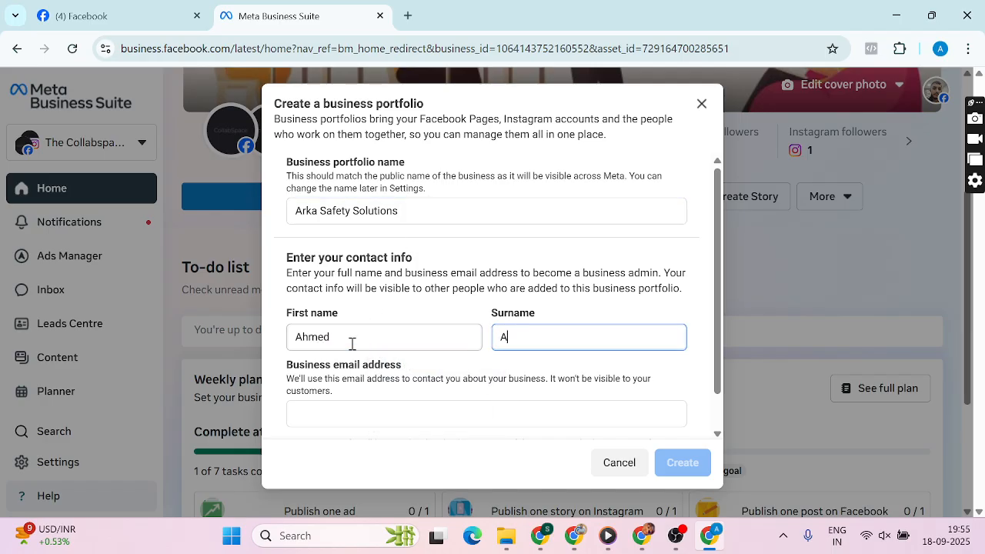
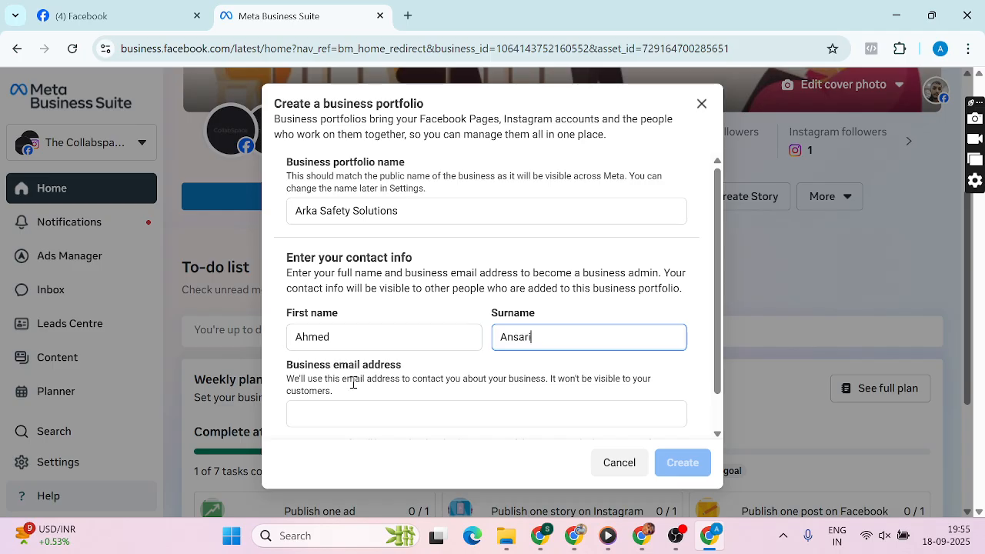
pyautogui.scroll(-1, 353, 382)
pyautogui.click(344, 367)
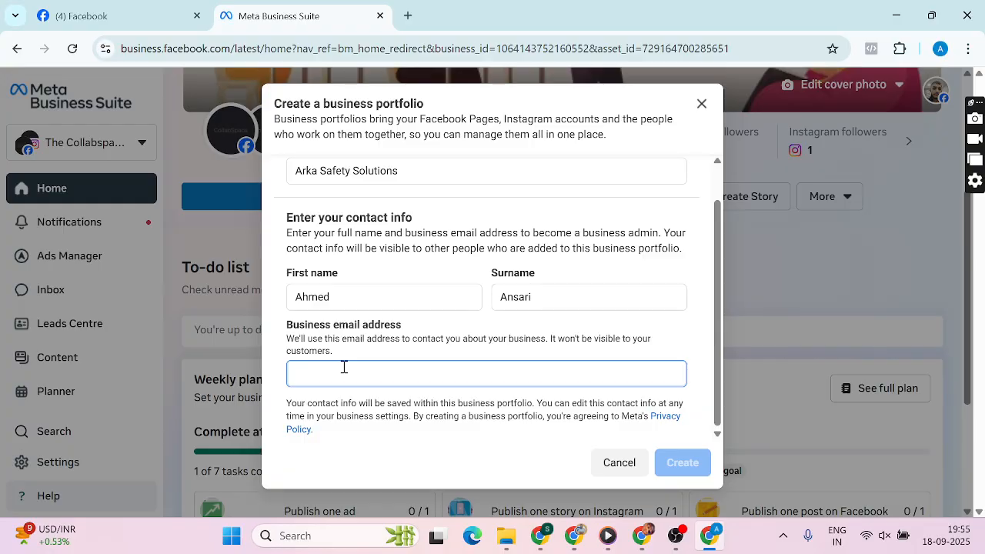
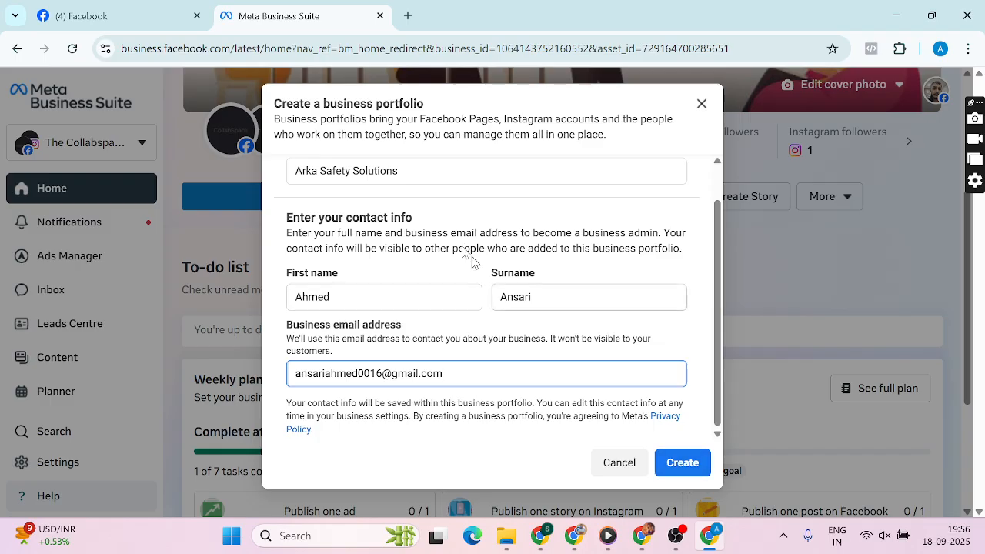
# Click Create, pass the assets and Add people steps with Next, and Confirm the portfolio.
pyautogui.click(683, 464)
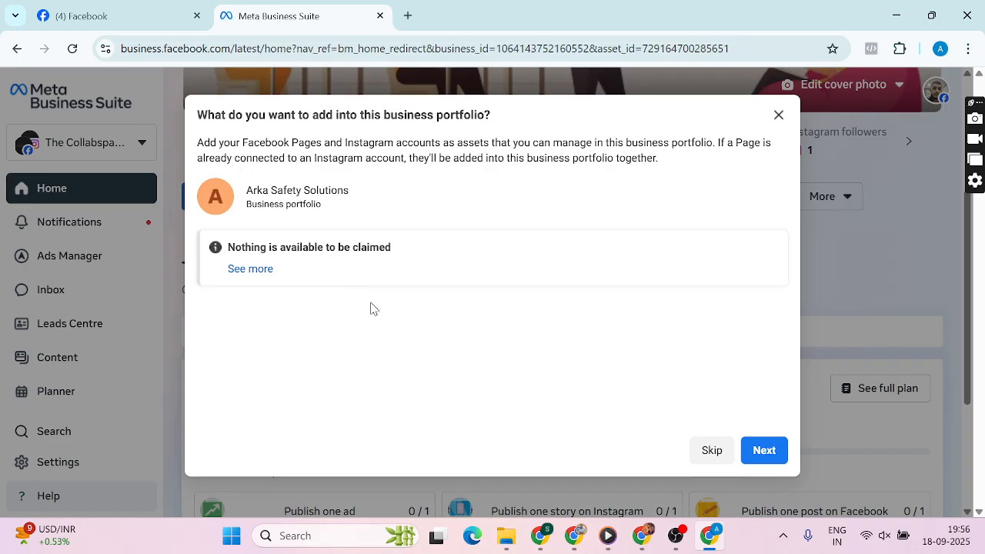
pyautogui.click(764, 452)
pyautogui.scroll(-1, 523, 305)
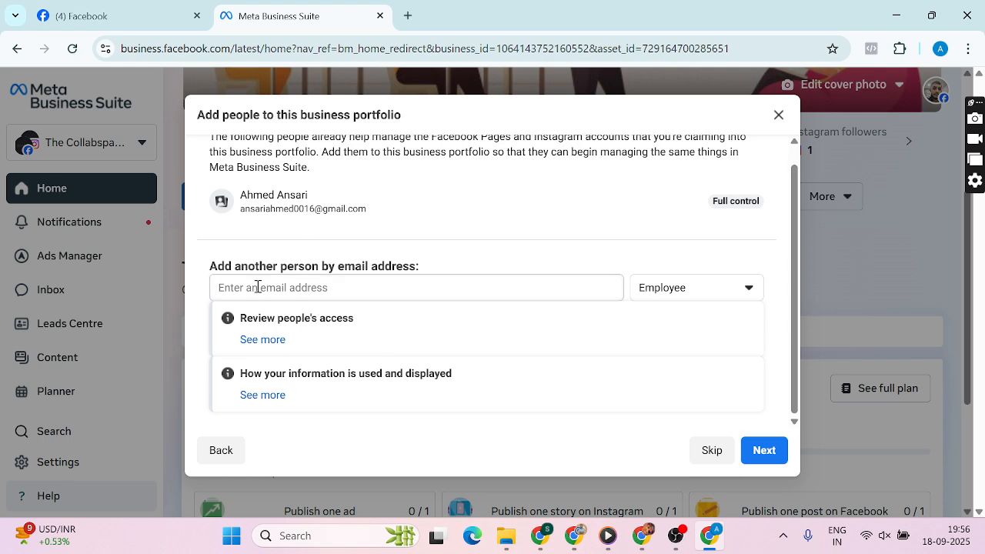
pyautogui.click(765, 451)
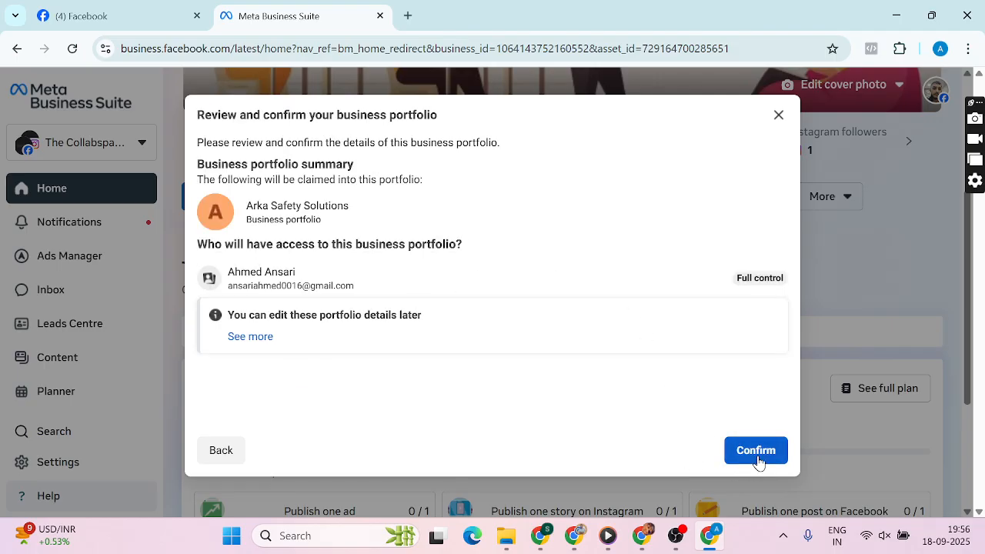
pyautogui.click(756, 451)
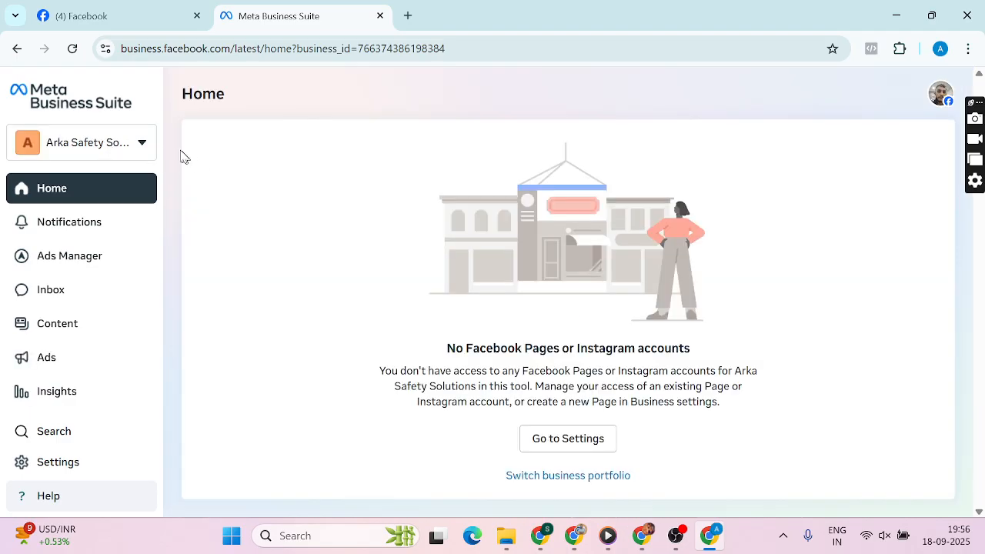
# From the portfolio dropdown, open Arka Safety Solutions' Business settings at the Business info page.
pyautogui.click(140, 146)
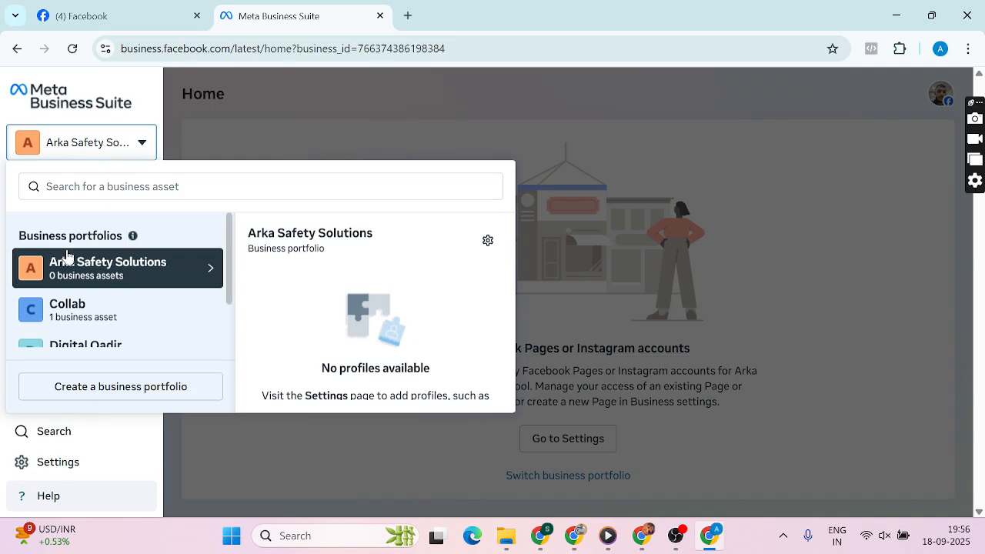
pyautogui.click(487, 242)
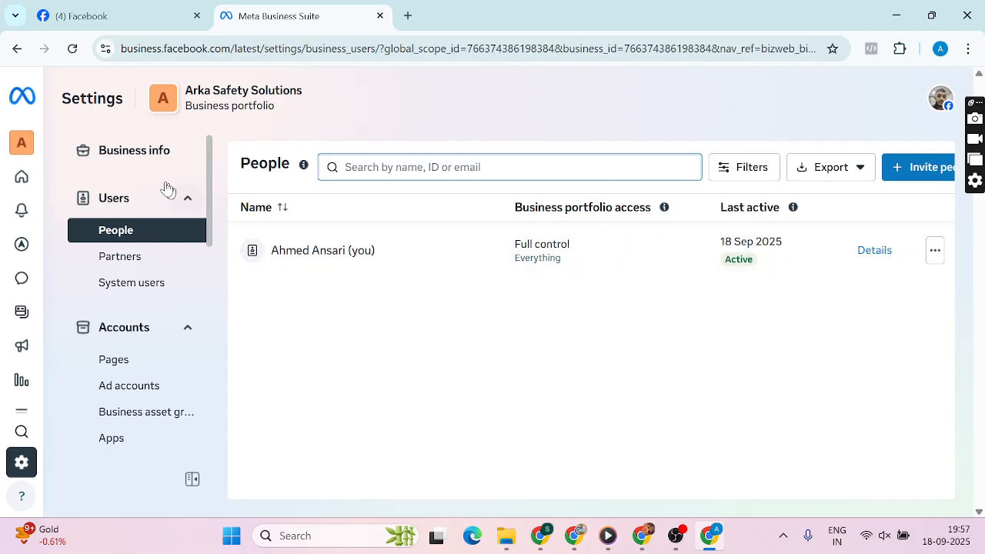
pyautogui.click(108, 144)
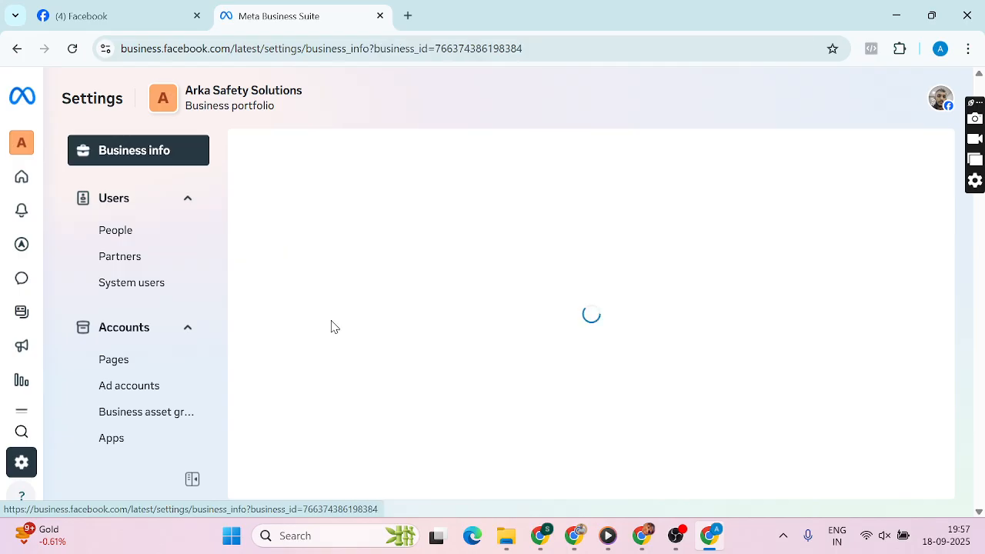
# Open the Business verification status View details link in a new tab and switch to it.
pyautogui.scroll(-1, 362, 315)
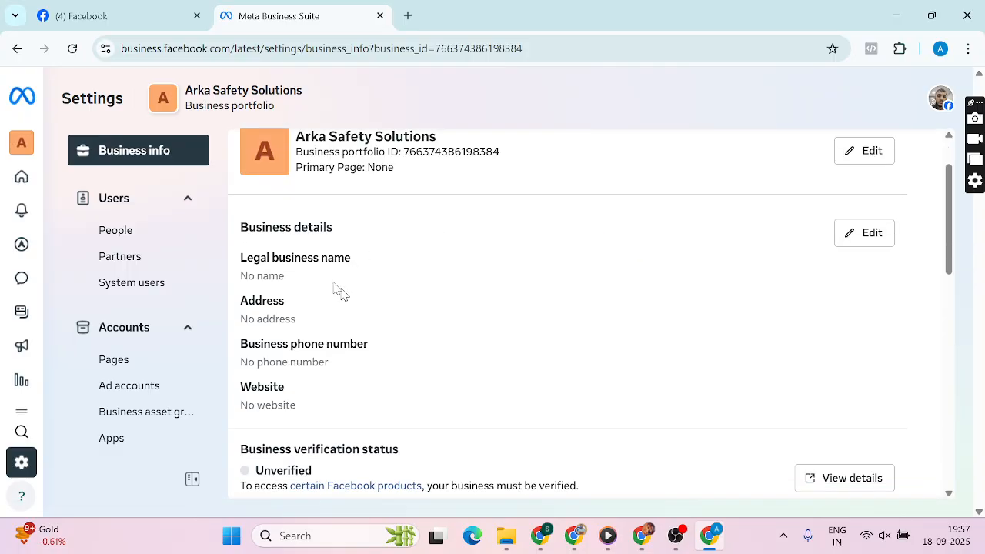
pyautogui.scroll(-1, 291, 308)
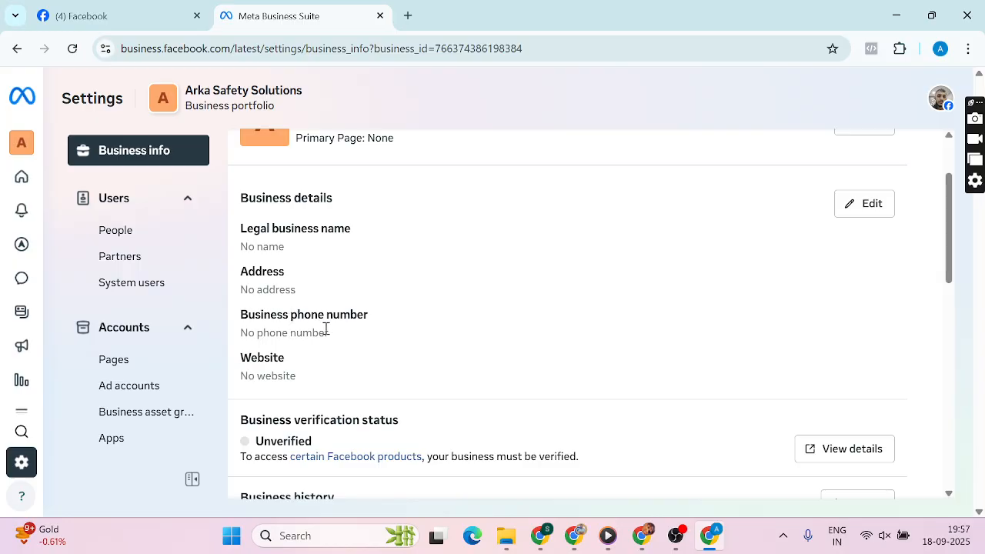
pyautogui.scroll(-1, 336, 334)
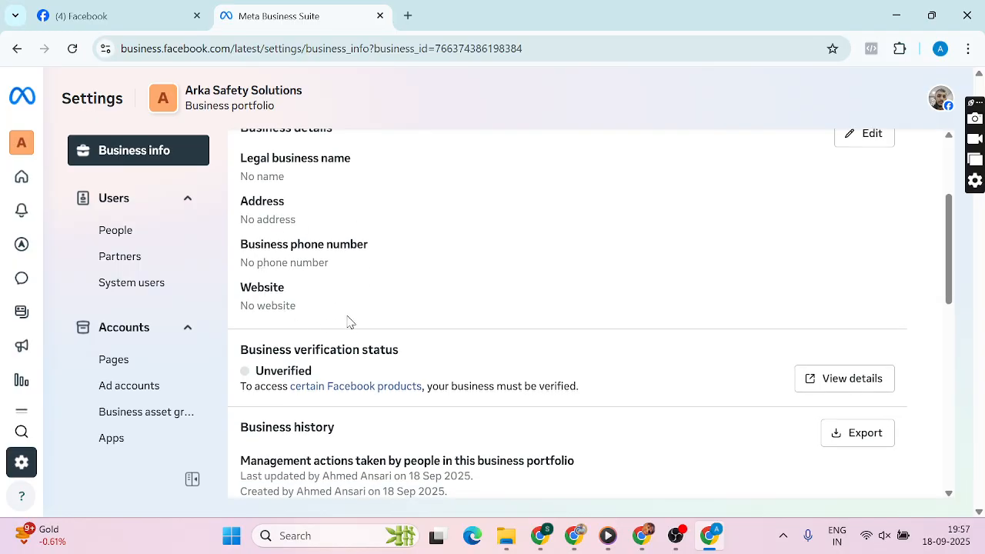
pyautogui.scroll(-1, 348, 322)
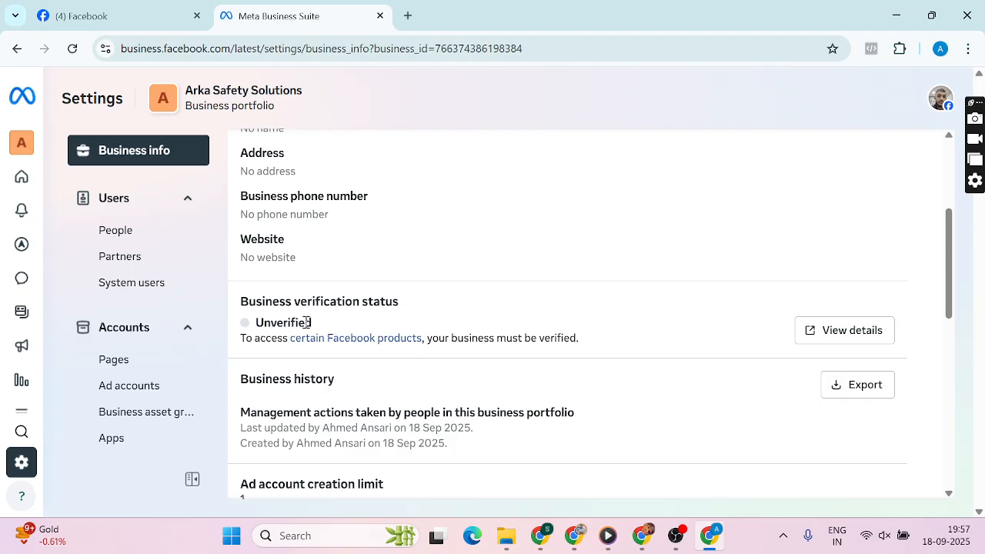
pyautogui.rightClick(840, 339)
pyautogui.click(755, 160)
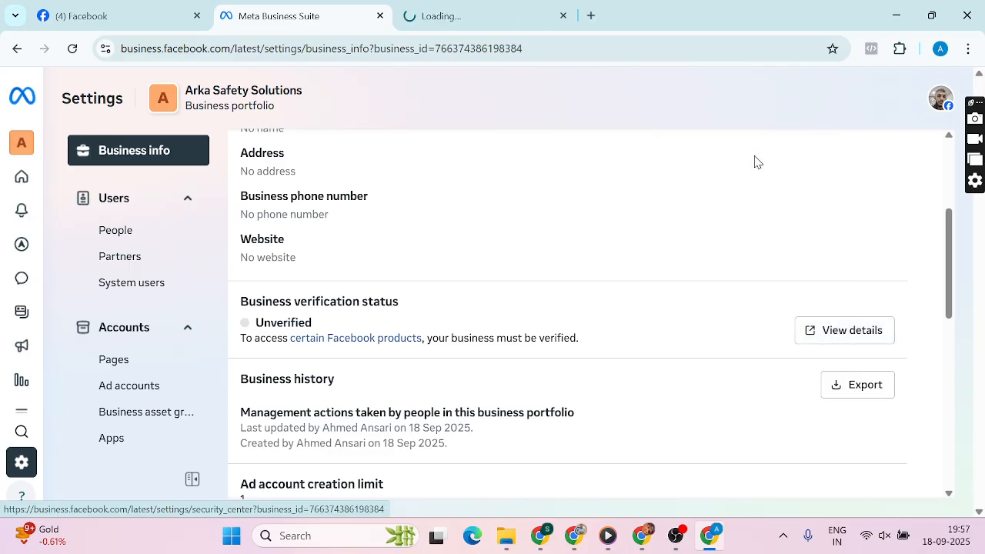
pyautogui.click(446, 15)
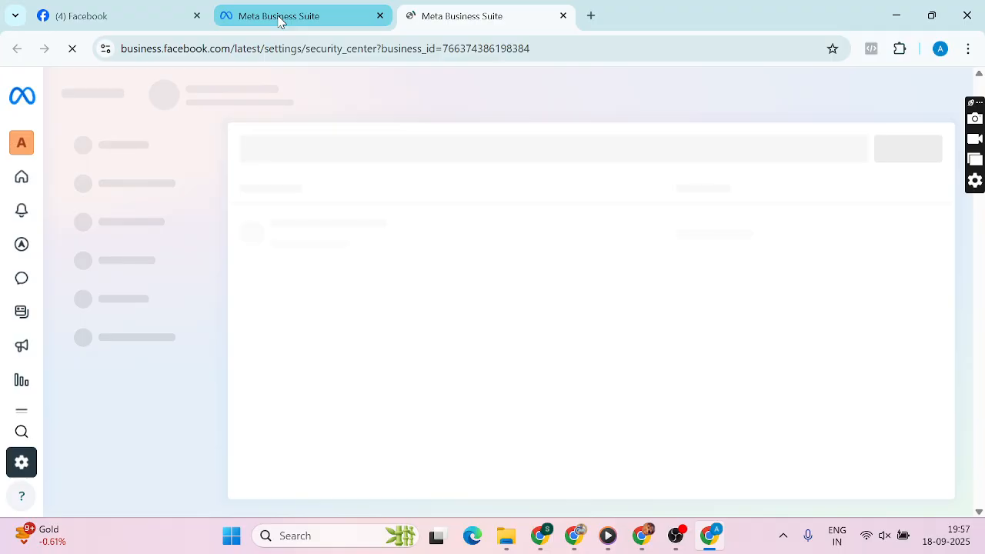
# Review the Security Centre's 'Ineligible for verification' status, zooming out, then return to the Business portfolio info tab.
pyautogui.moveTo(280, 21)
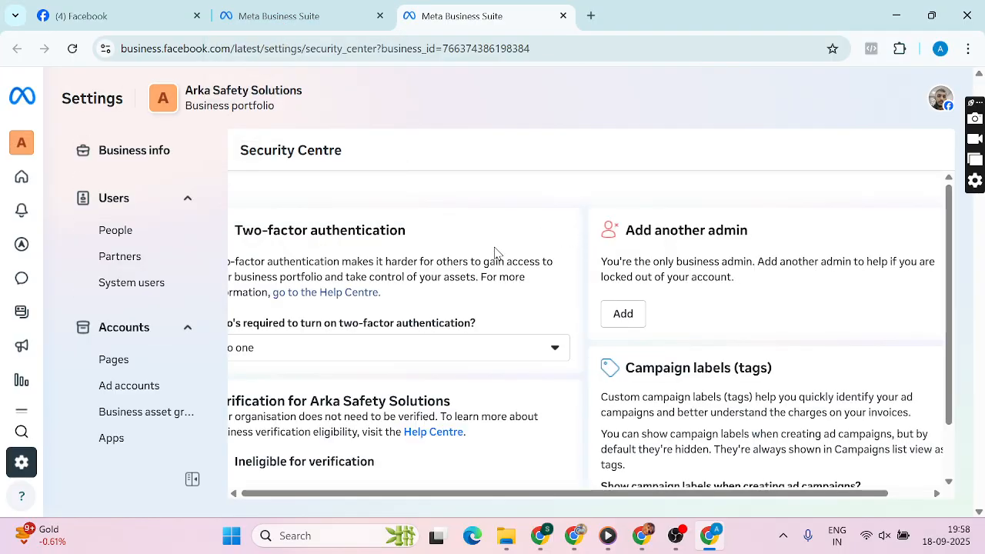
pyautogui.scroll(-1, 450, 343)
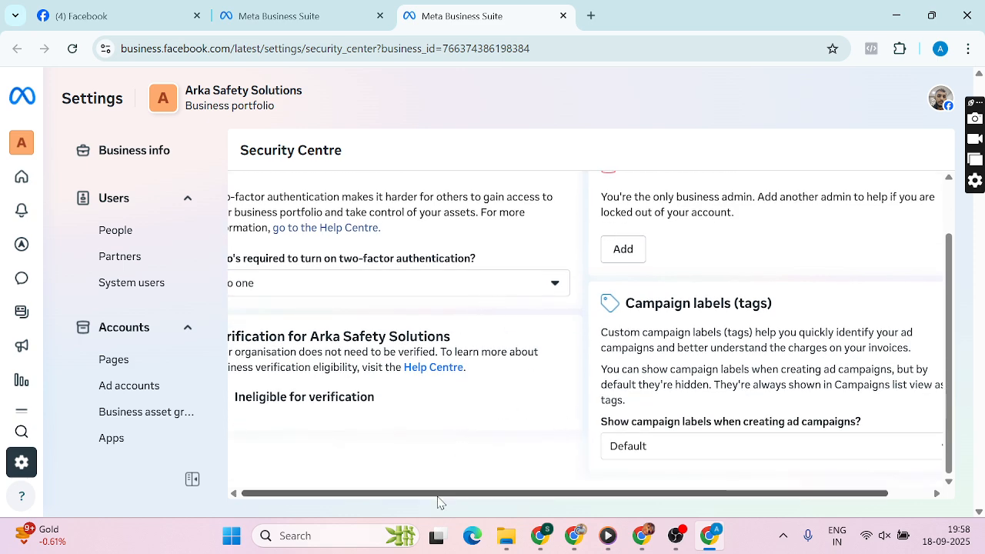
pyautogui.moveTo(444, 492); pyautogui.dragTo(325, 488)
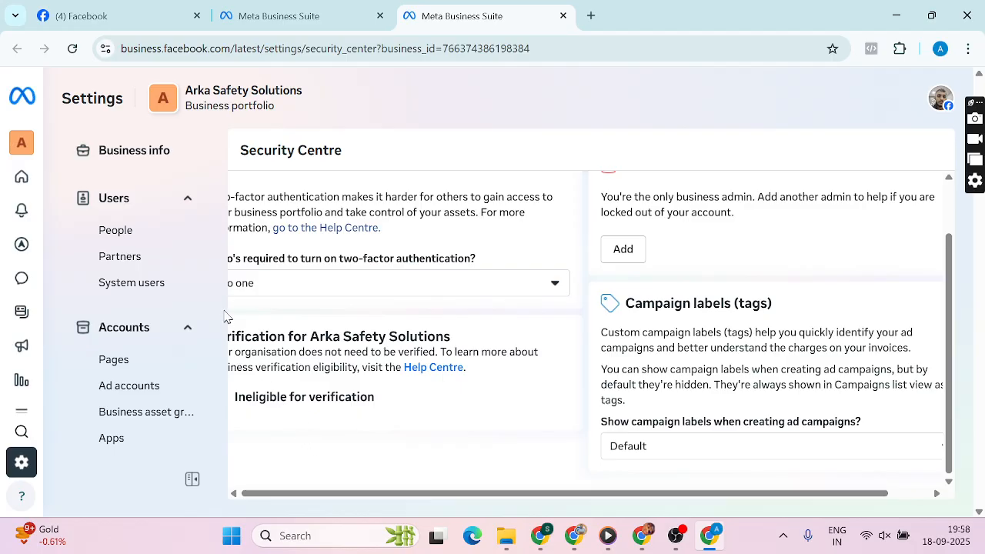
pyautogui.scroll(2, 525, 218)
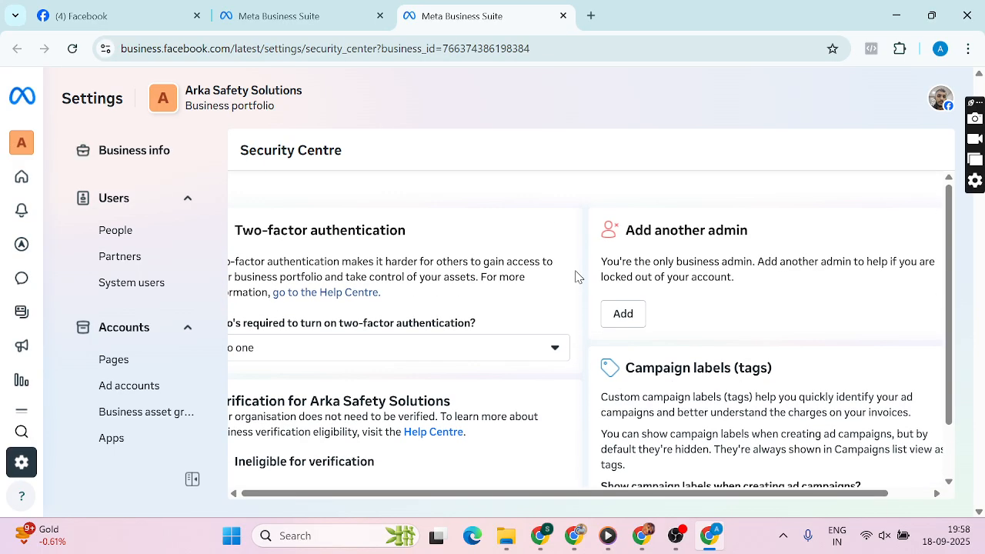
pyautogui.scroll(-2, 578, 275)
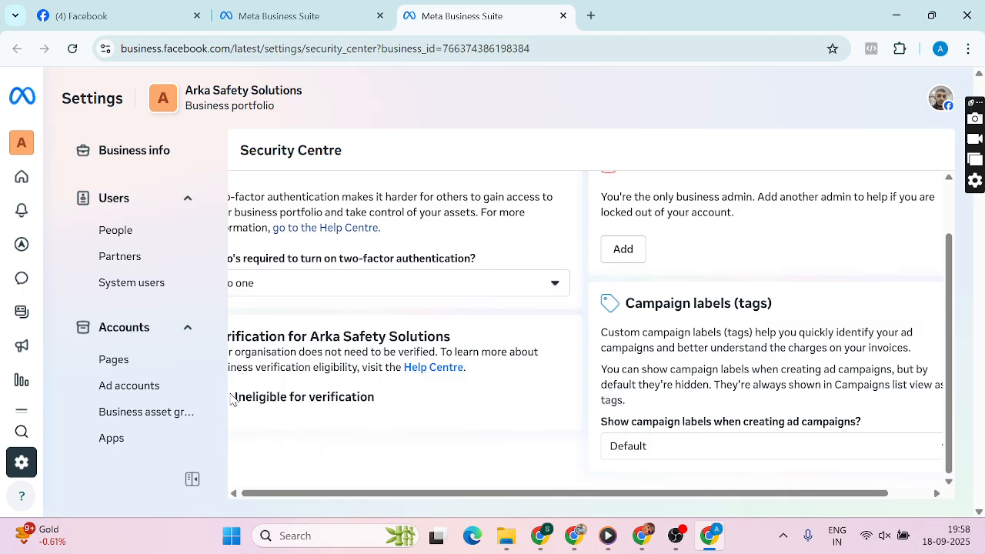
pyautogui.moveTo(230, 397); pyautogui.dragTo(386, 404)
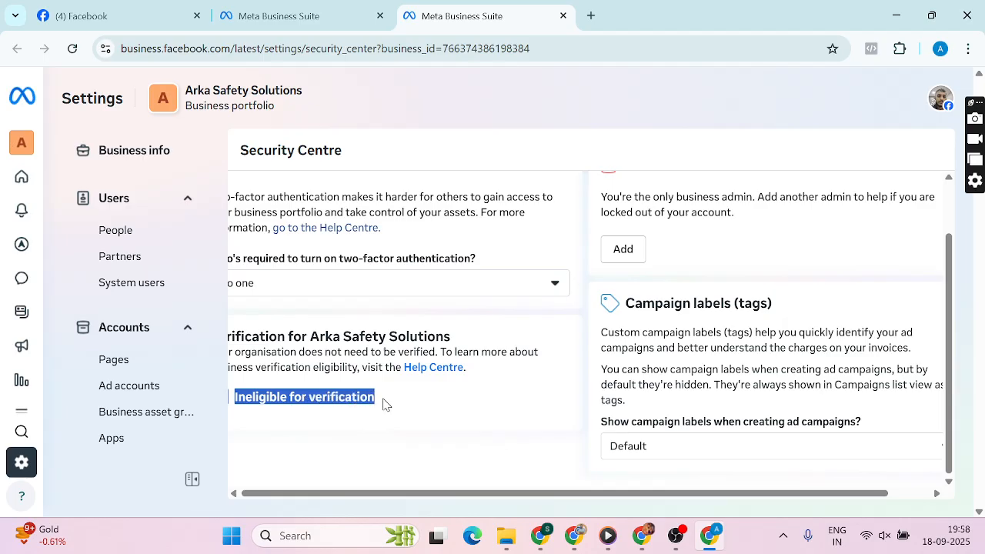
pyautogui.hotkey('ctrl', '-')
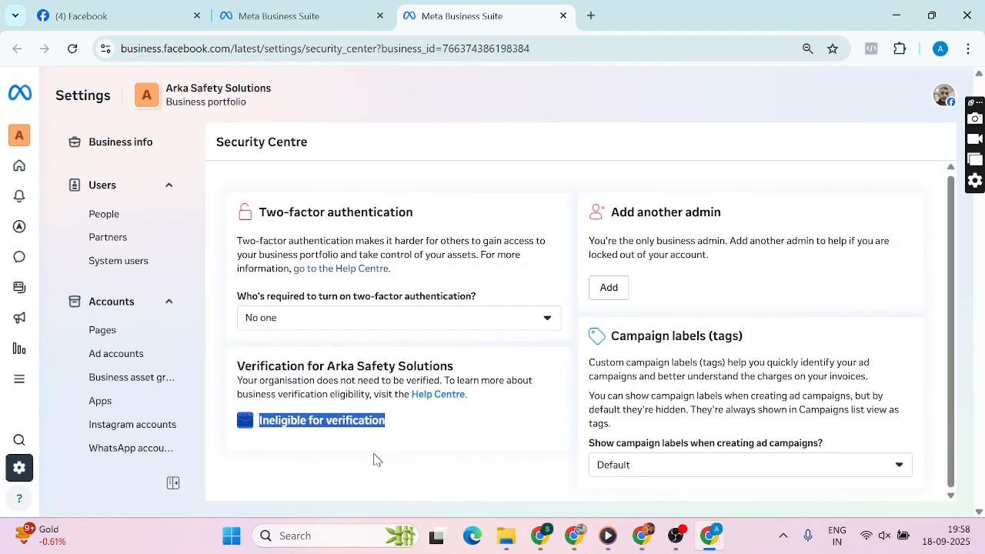
pyautogui.click(374, 456)
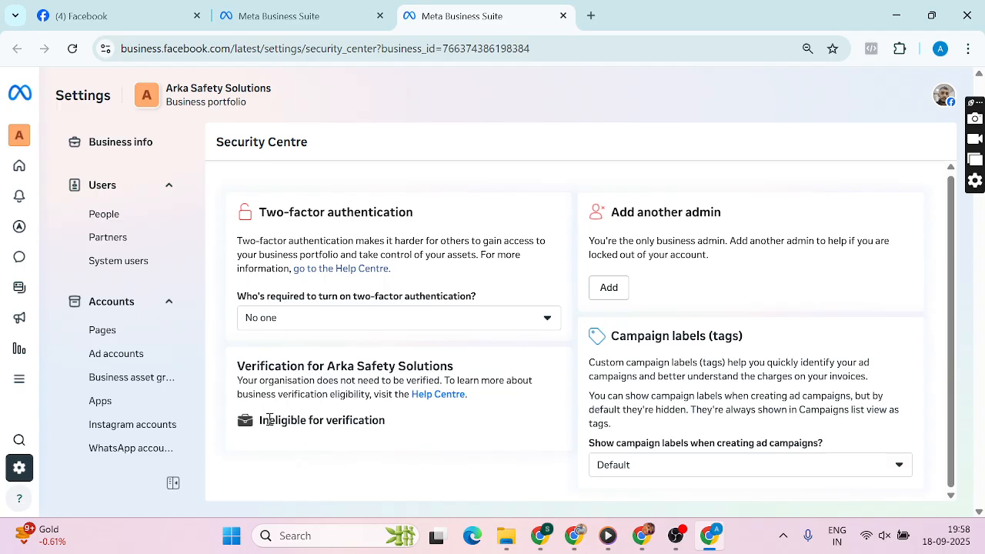
pyautogui.moveTo(395, 423); pyautogui.dragTo(257, 419)
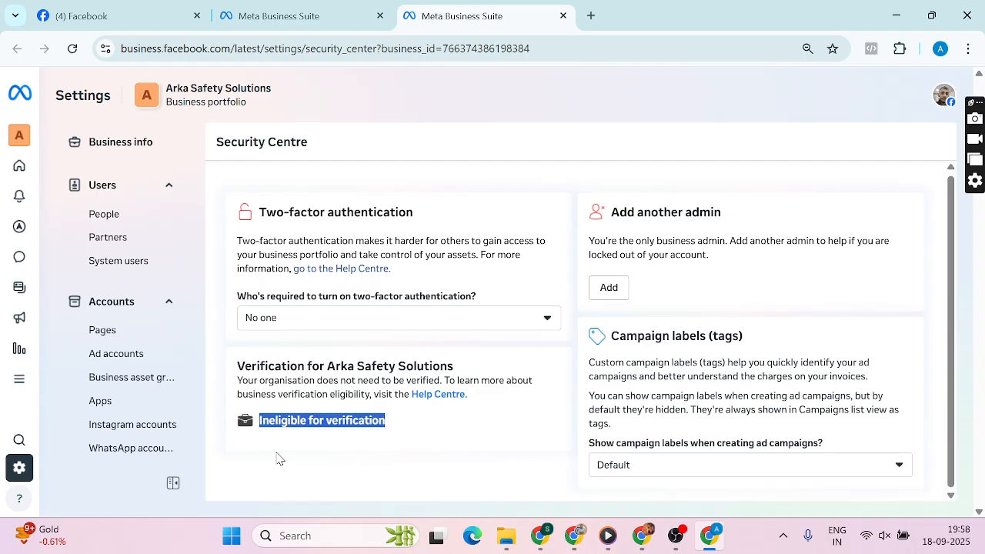
pyautogui.click(315, 17)
# Open the Edit business details form from the Business info page.
pyautogui.scroll(3, 260, 233)
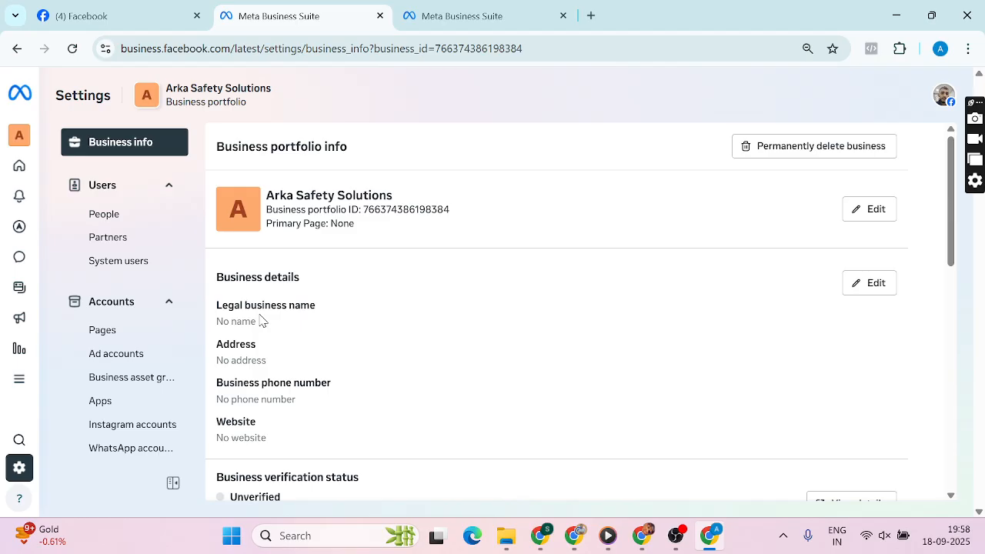
pyautogui.scroll(-1, 288, 303)
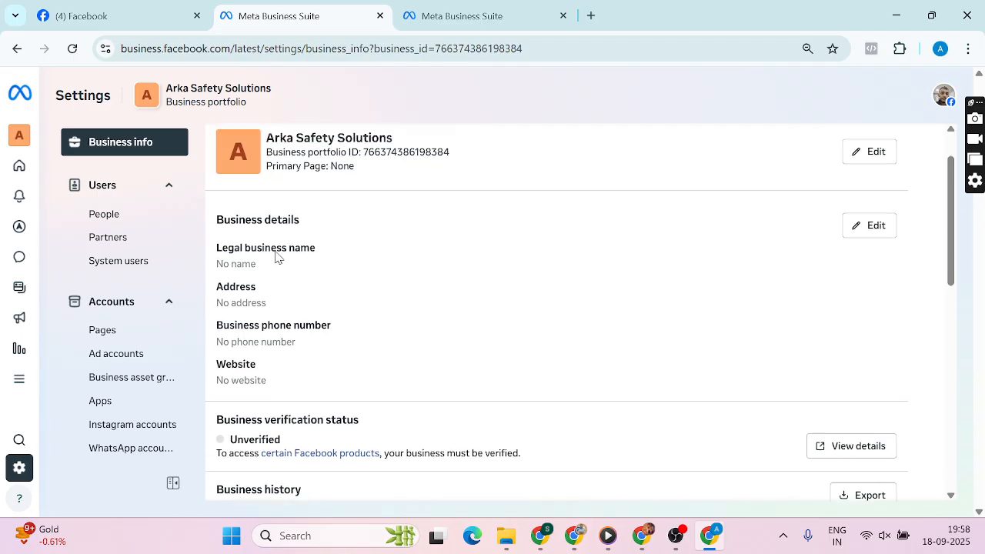
pyautogui.scroll(1, 278, 258)
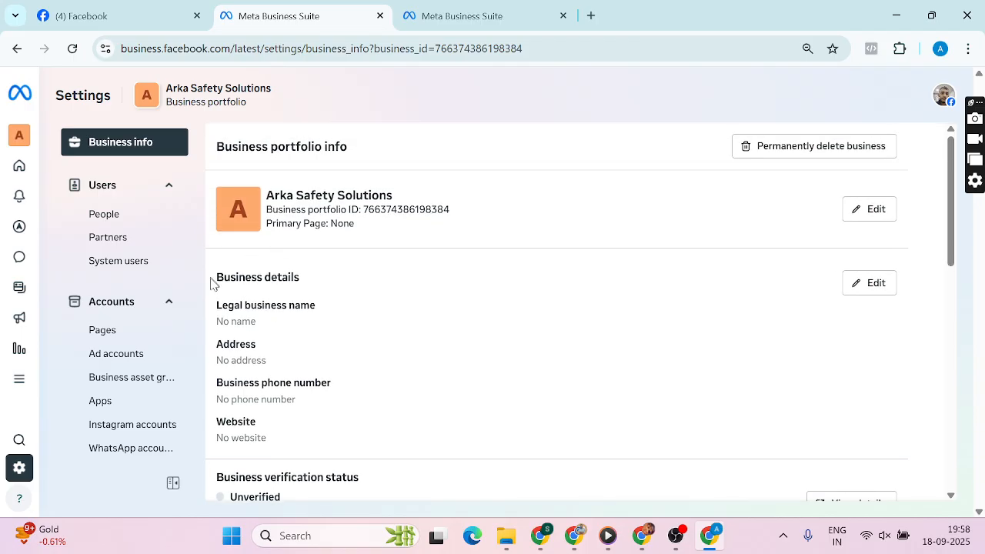
pyautogui.click(874, 286)
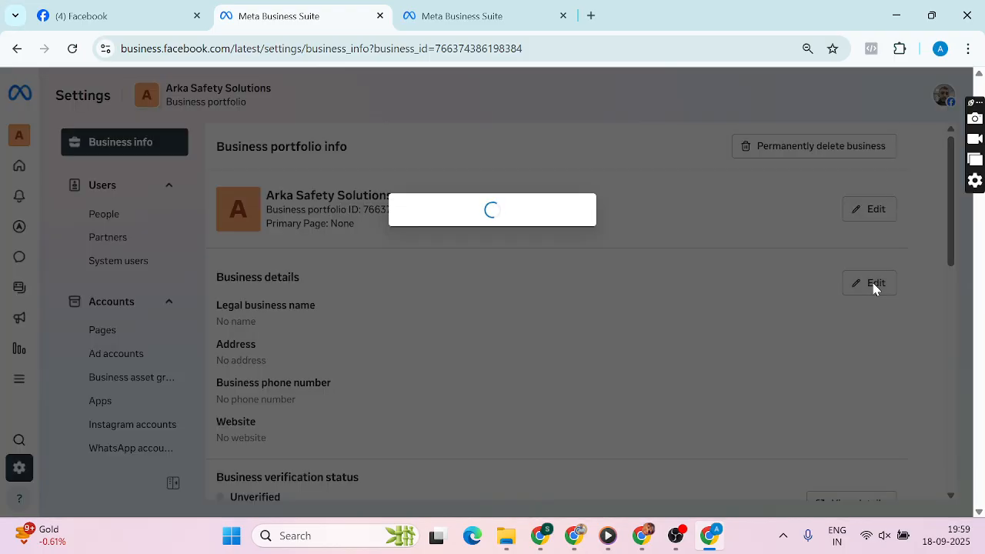
pyautogui.scroll(-3, 454, 278)
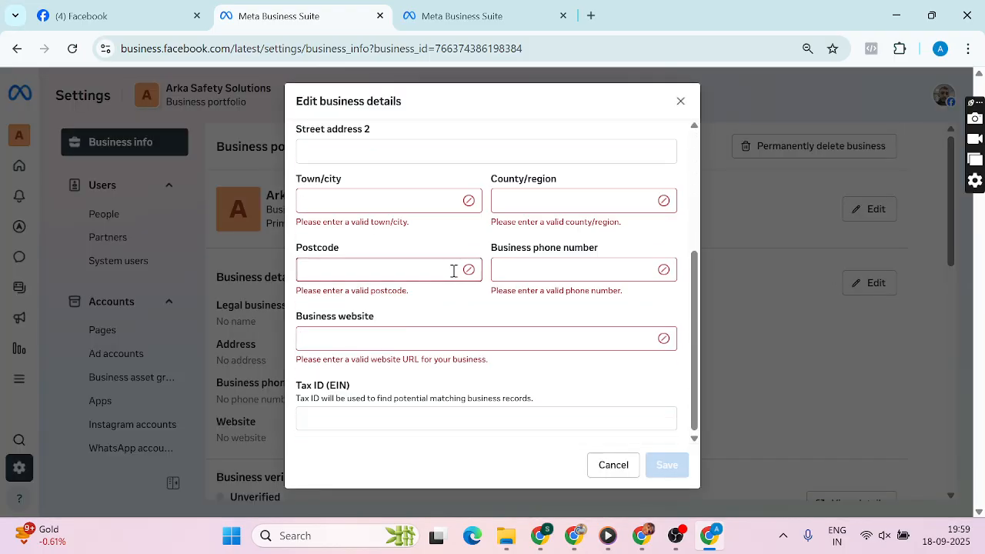
pyautogui.scroll(3, 454, 271)
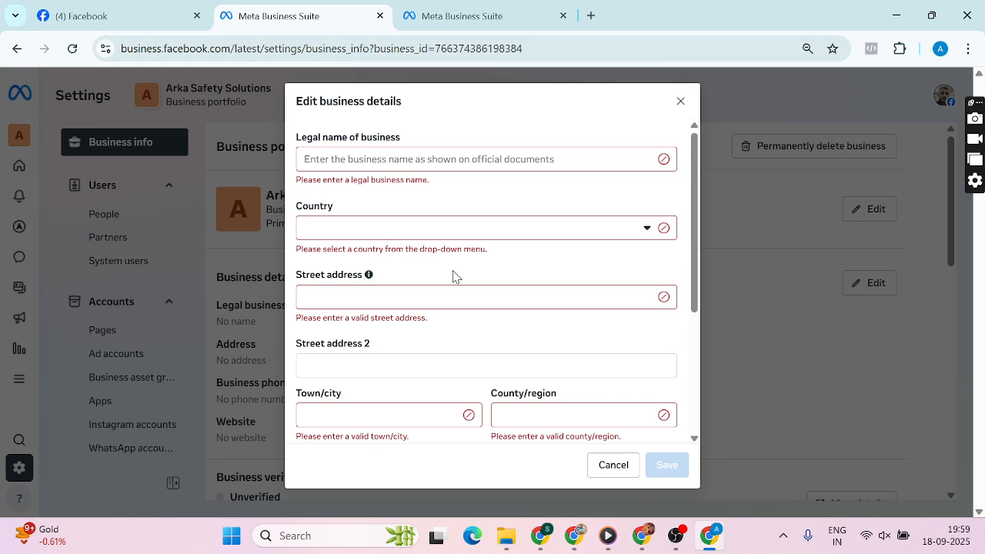
# Set the legal name to 'Arka Safety Solutions' and the country to India.
pyautogui.click(442, 159)
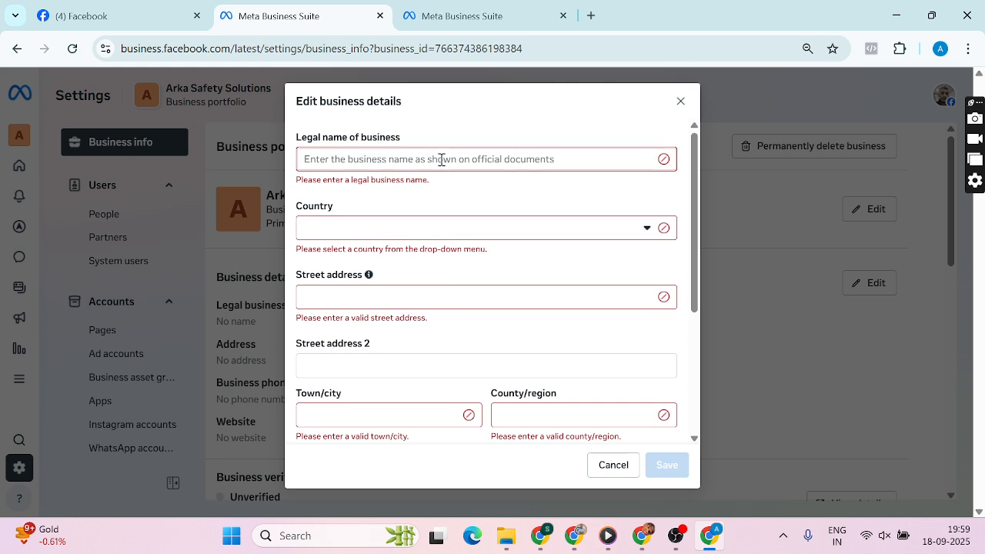
pyautogui.write('A')
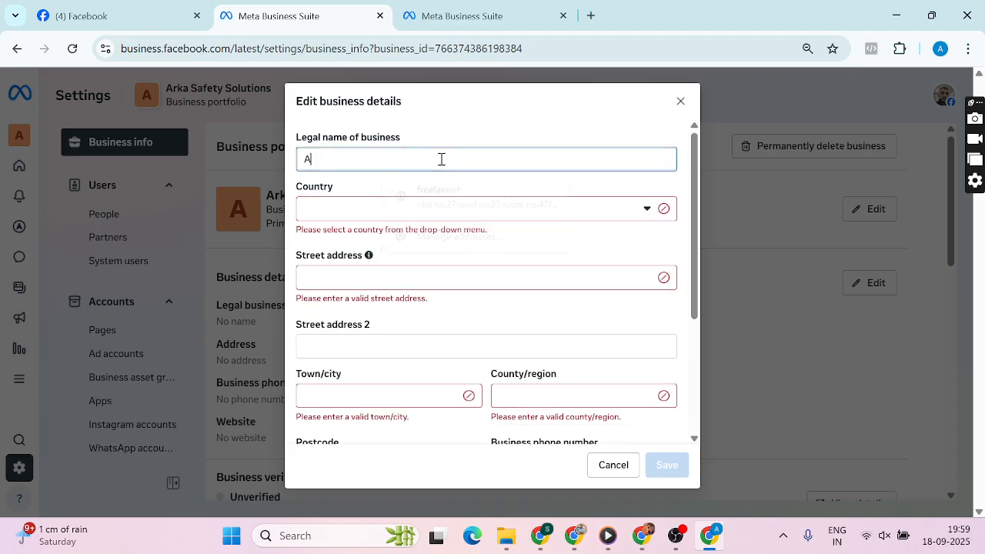
pyautogui.write('rka Safety Solutions')
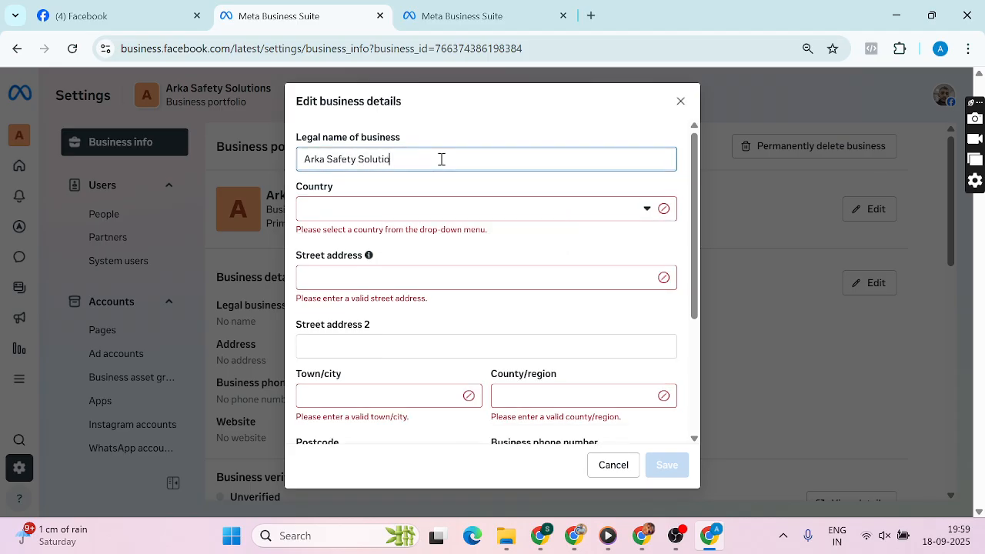
pyautogui.click(404, 218)
pyautogui.write('indi')
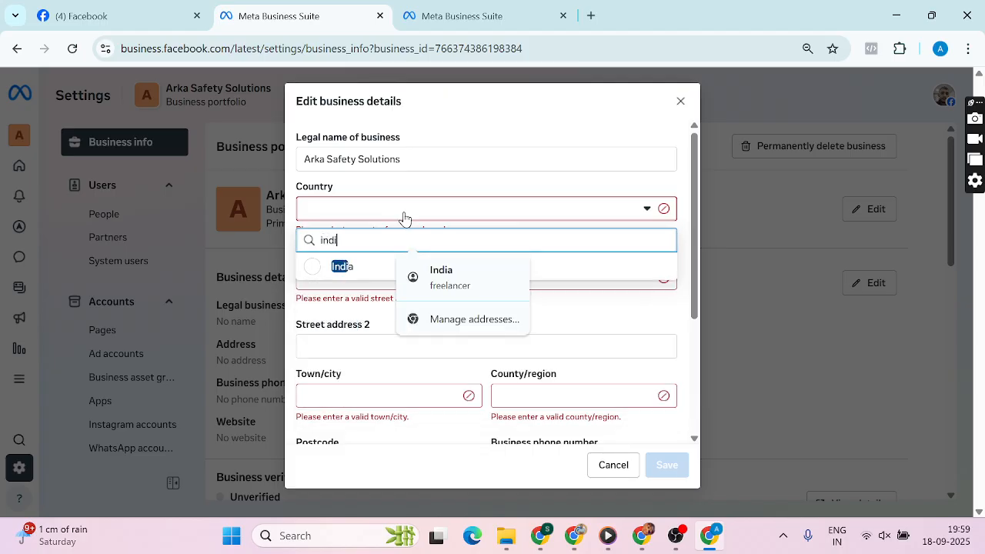
pyautogui.click(367, 267)
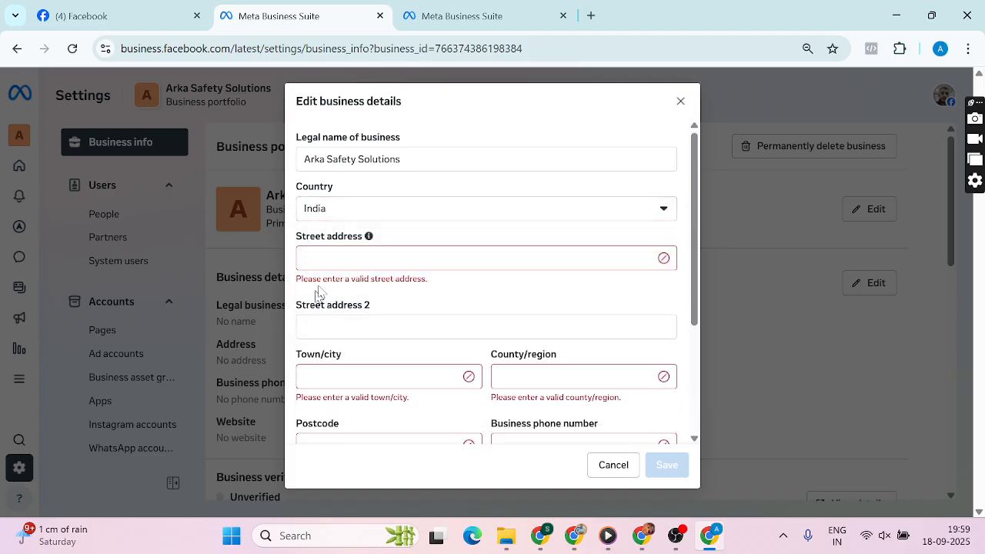
pyautogui.click(352, 257)
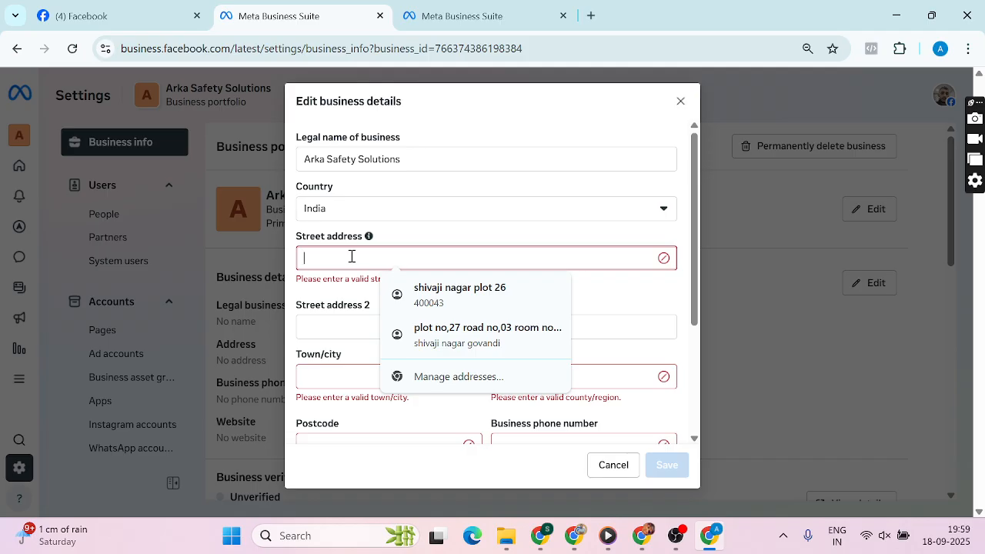
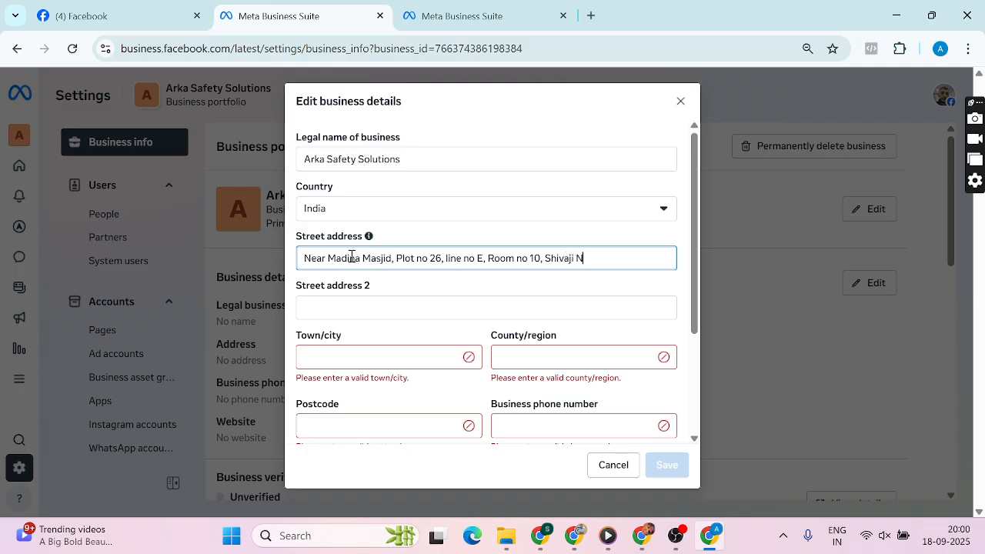
# Enter the business's full street address in the first address line.
pyautogui.click(347, 306)
# Fill in the locality and city Mumbai, and accept the Maharashtra region and postcode autofill.
pyautogui.write('G')
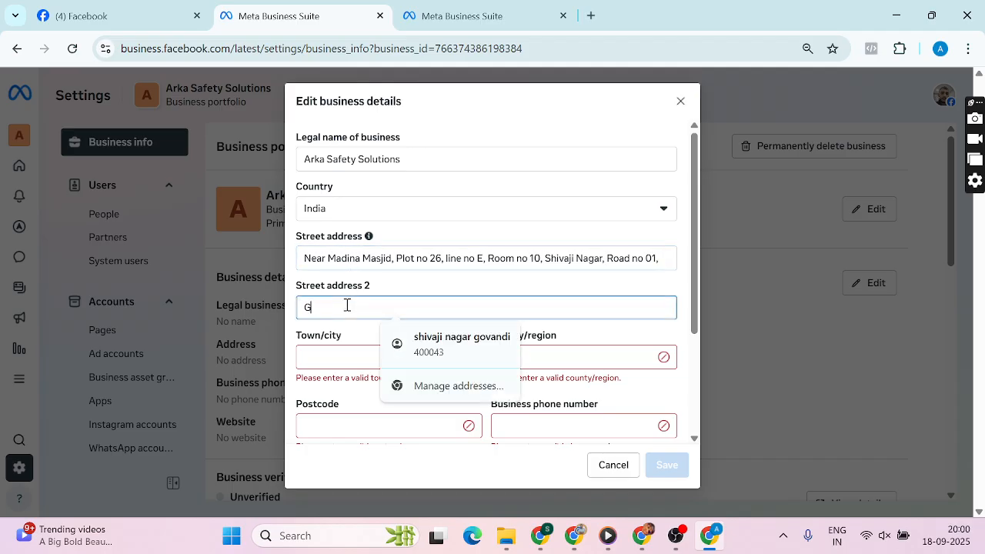
pyautogui.write('ovandi')
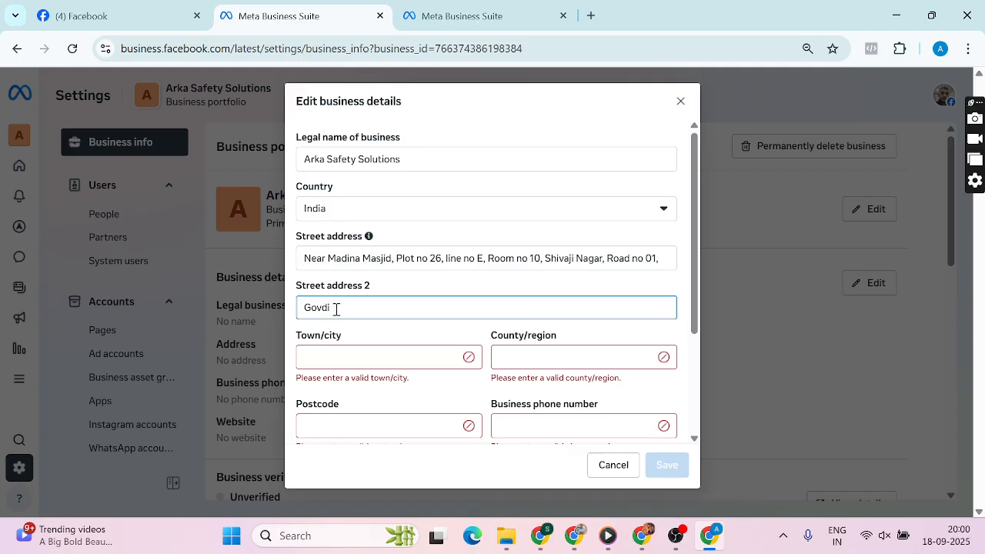
pyautogui.write('an')
pyautogui.click(342, 355)
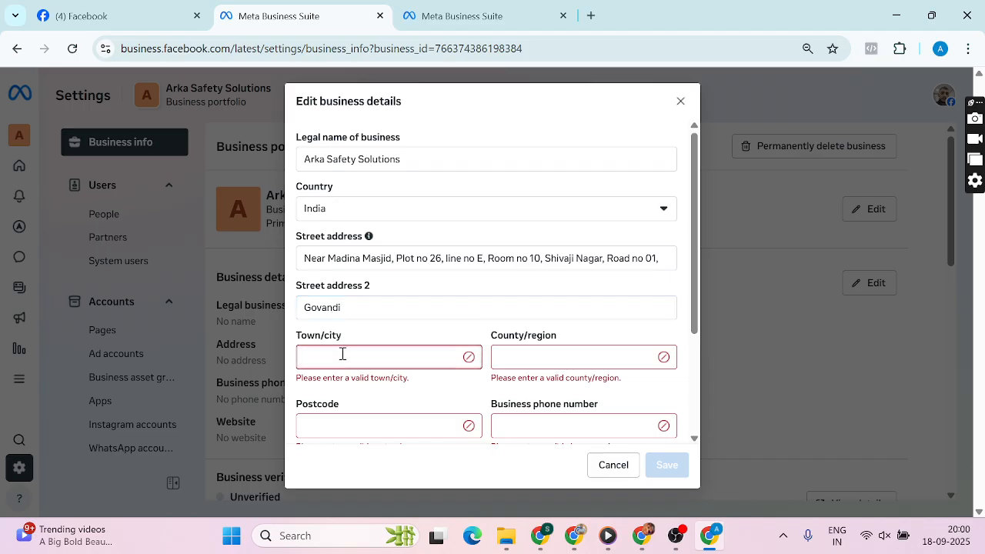
pyautogui.write('Mumbai')
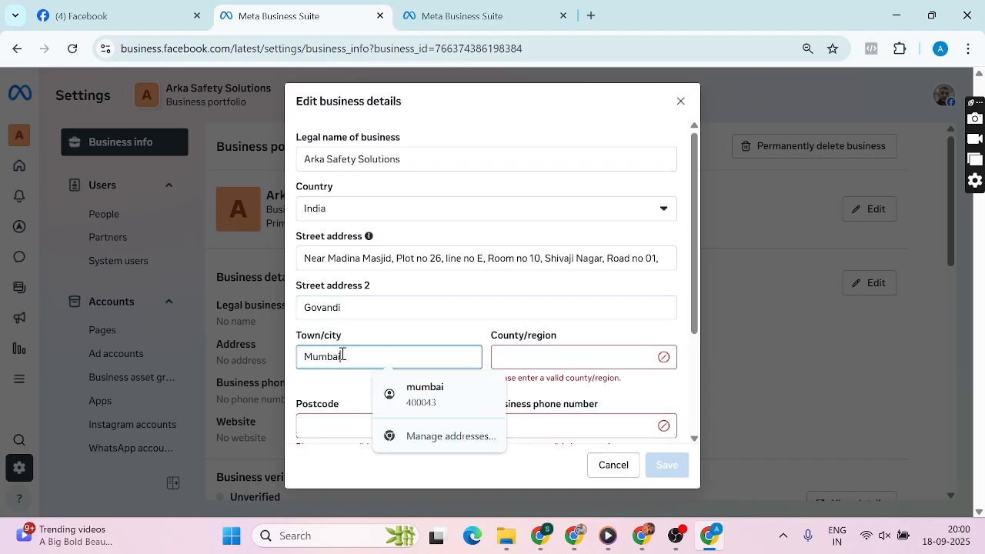
pyautogui.click(551, 354)
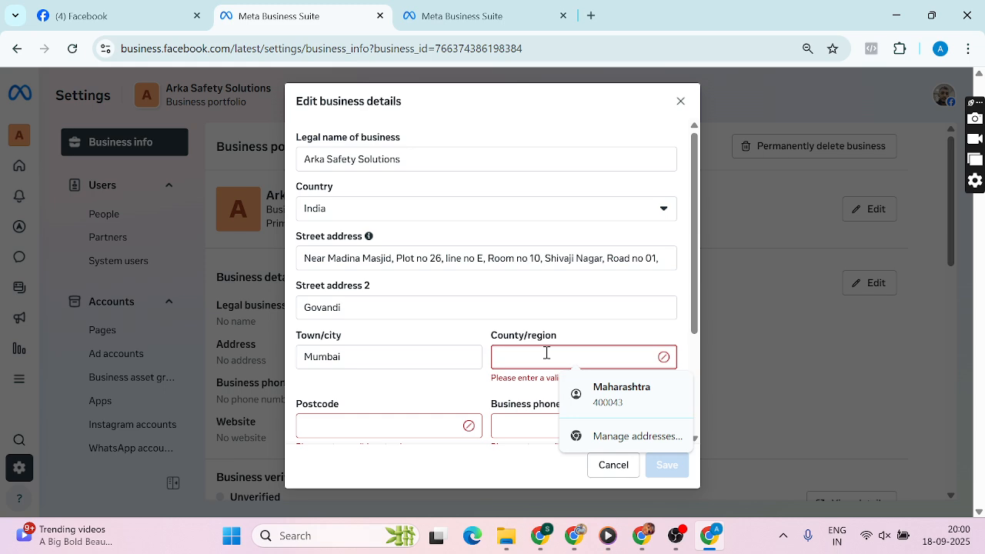
pyautogui.click(614, 396)
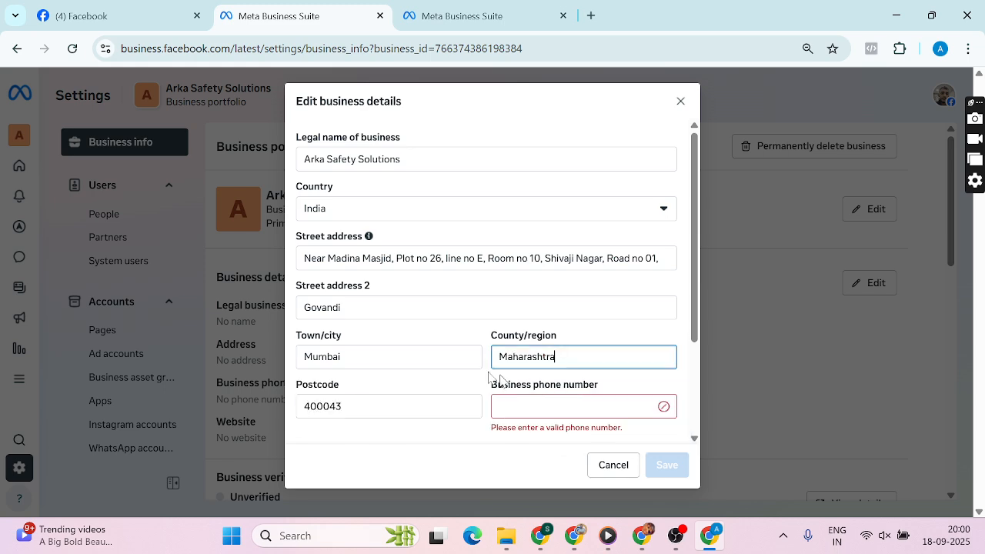
pyautogui.scroll(-2, 485, 370)
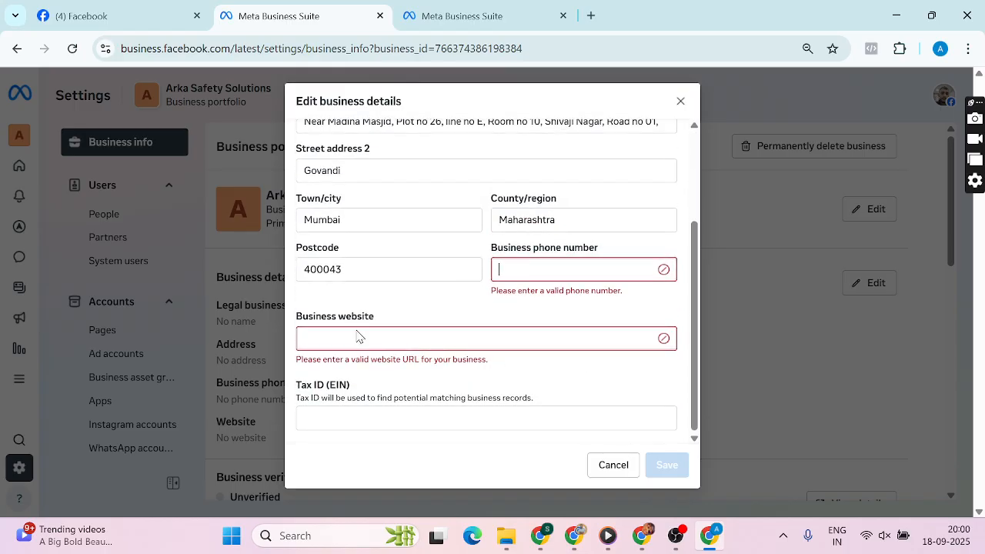
# Enter the business phone number and open a blank new browser tab.
pyautogui.click(521, 271)
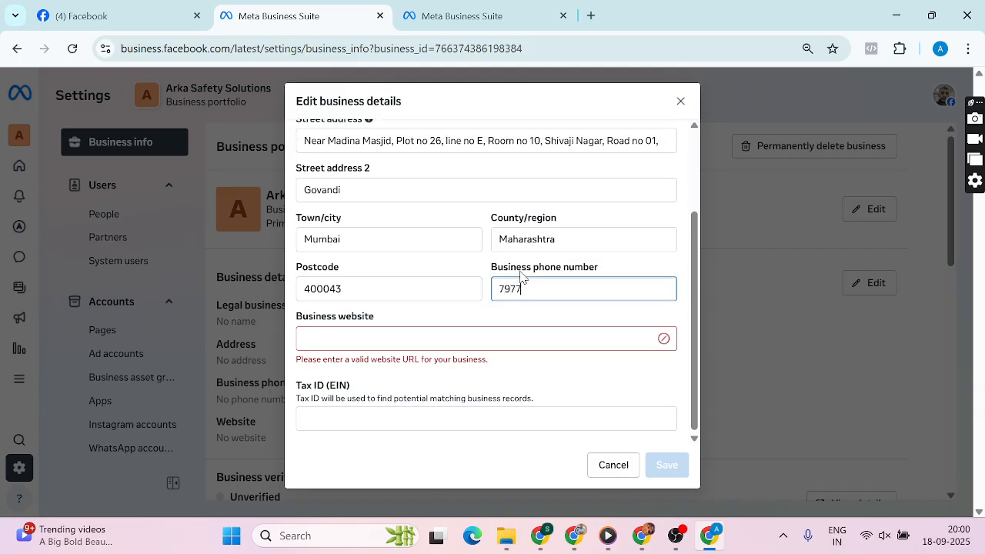
pyautogui.click(501, 336)
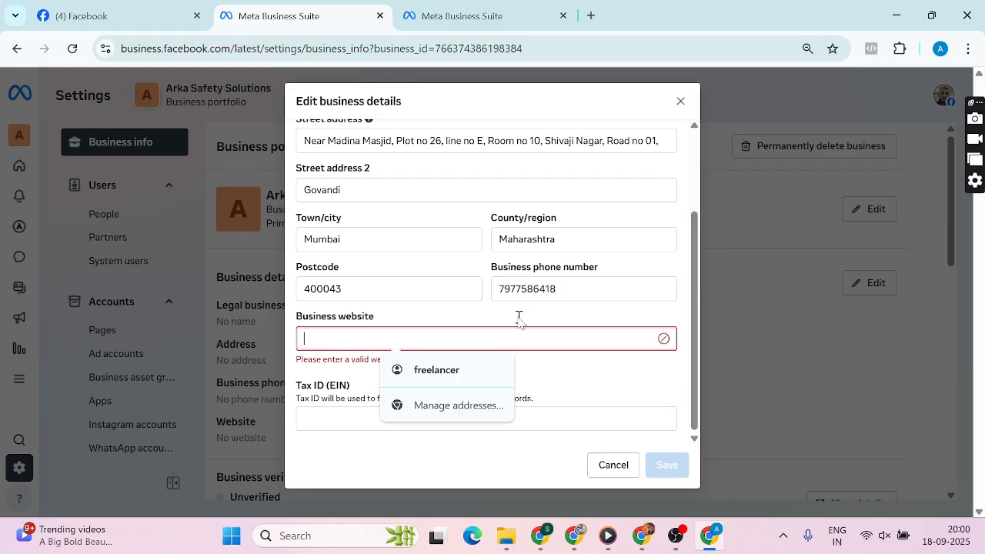
pyautogui.click(590, 15)
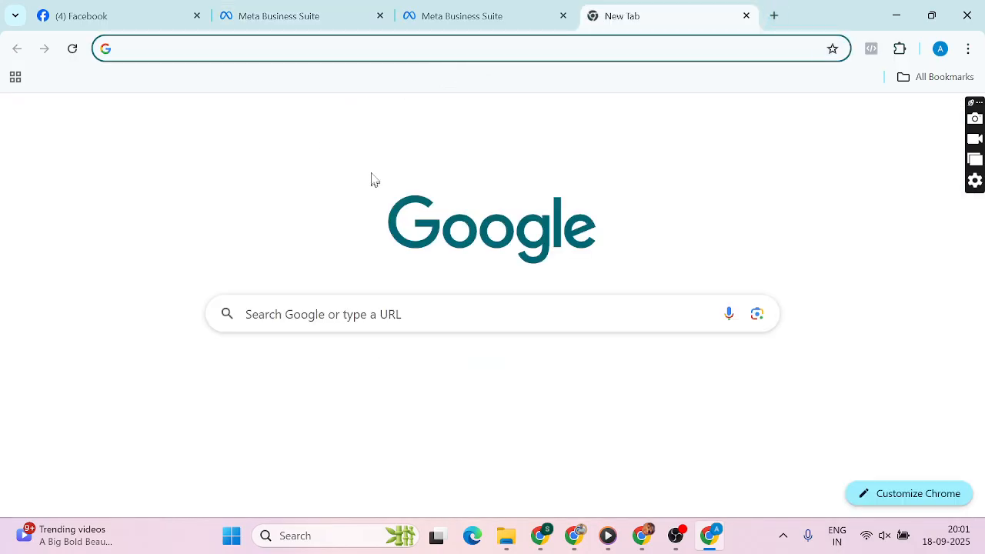
# Search Google for 'arka safety solutions' and open the arkasafety.com result.
pyautogui.click(303, 316)
pyautogui.write('ar')
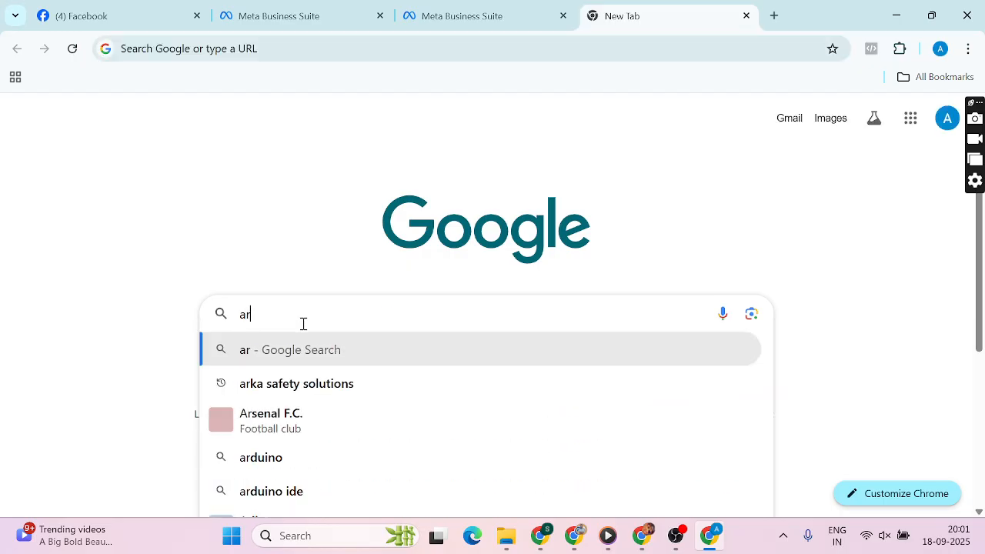
pyautogui.write('ka safety')
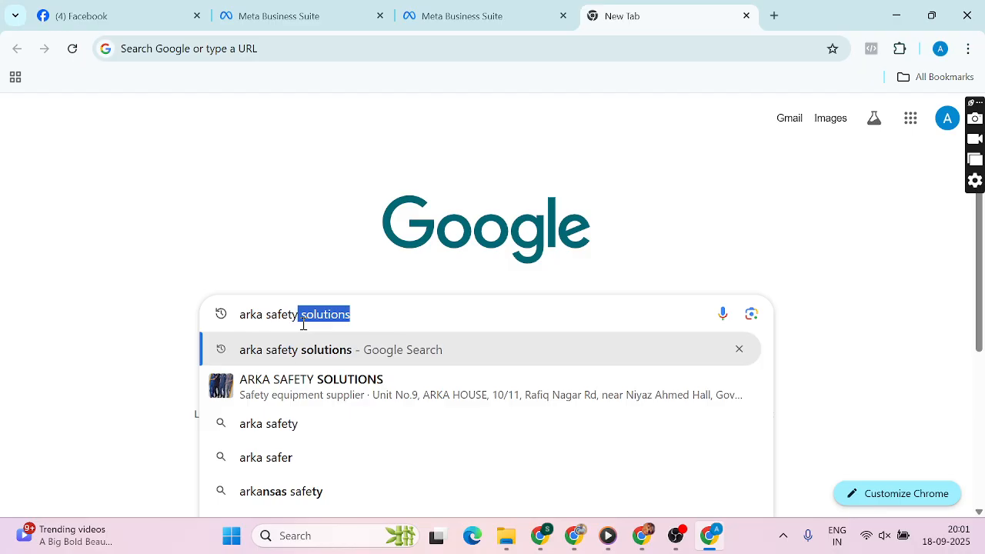
pyautogui.write(' ls')
pyautogui.press('BackSpace')
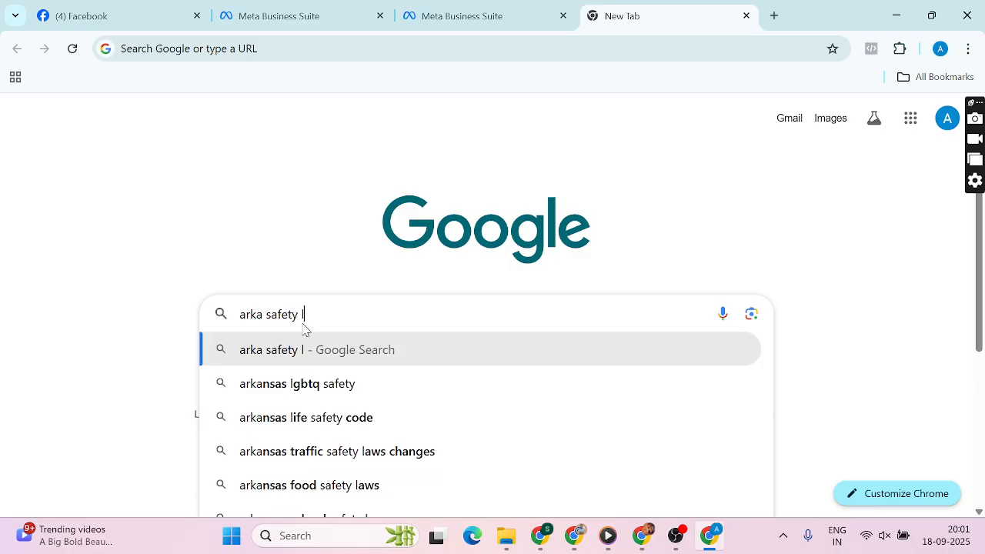
pyautogui.press('BackSpace')
pyautogui.write('solutions')
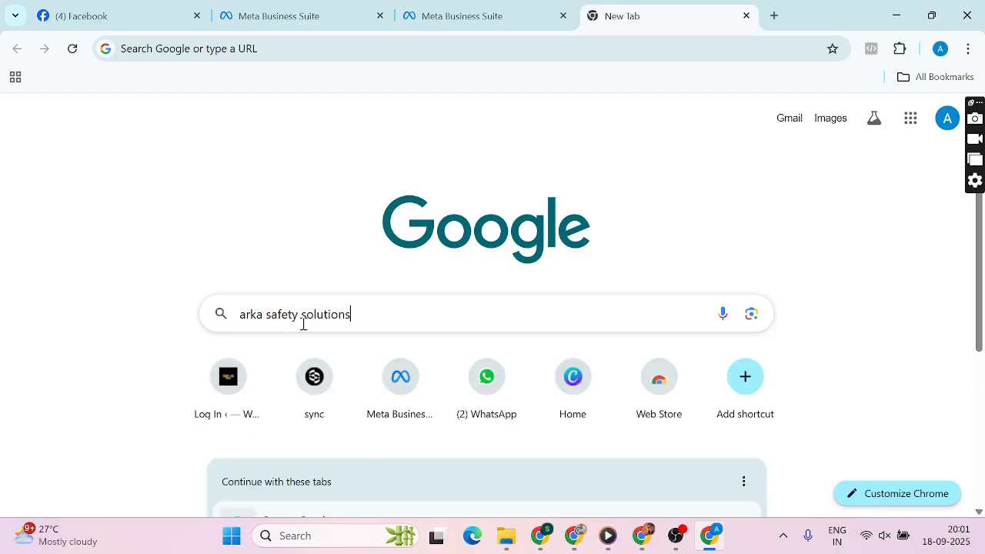
pyautogui.press('Return')
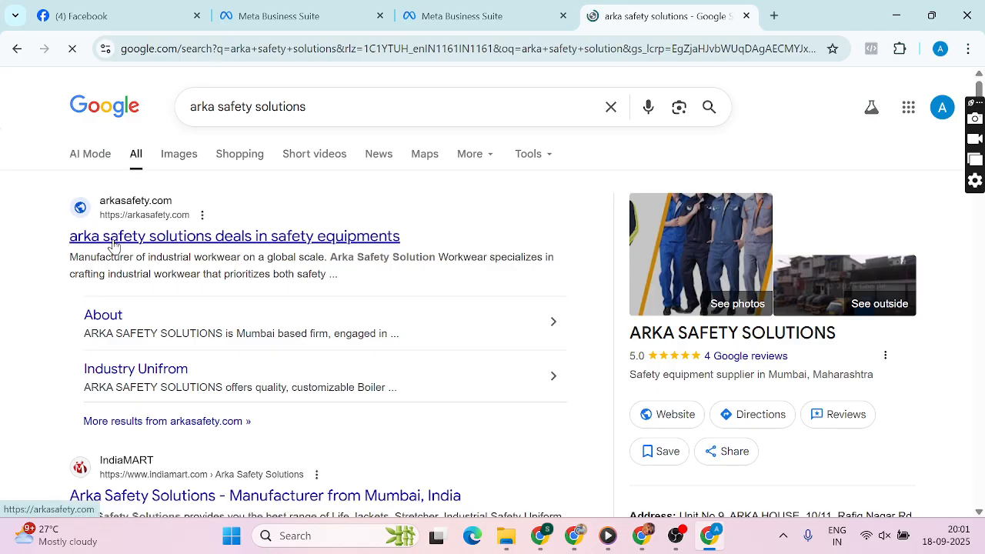
pyautogui.click(113, 245)
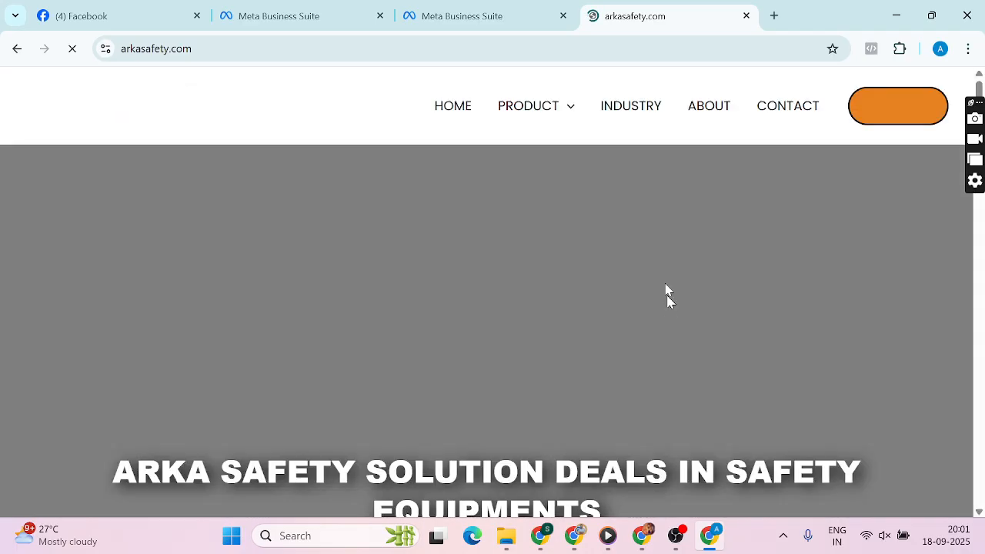
# Load arkasafetysolutions.com instead, copy its URL, and return to the business settings tab.
pyautogui.click(218, 47)
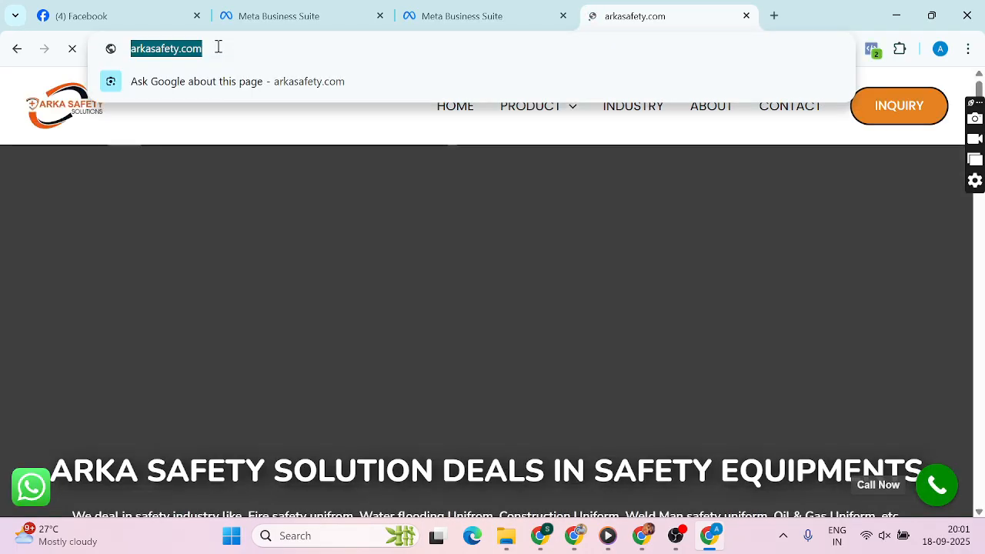
pyautogui.click(218, 47)
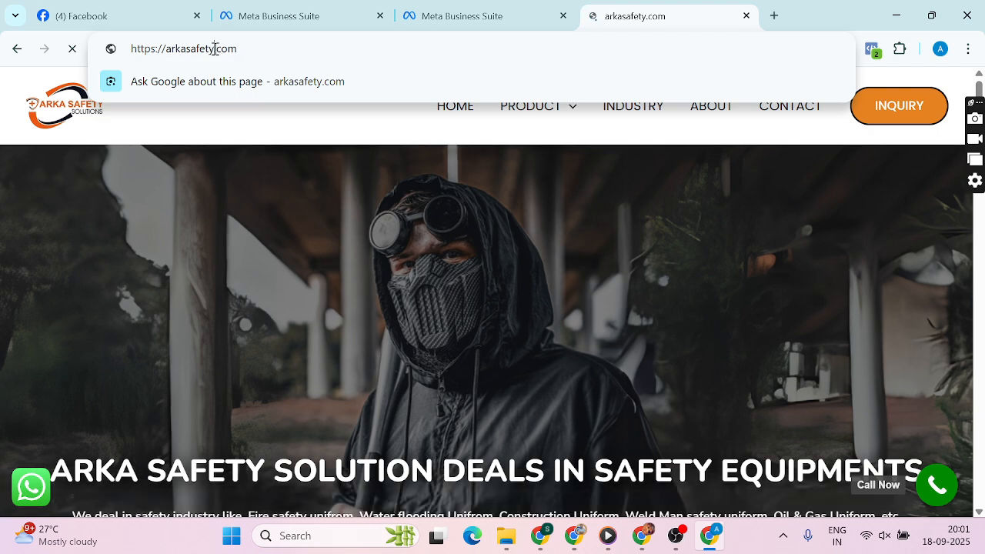
pyautogui.write('solution')
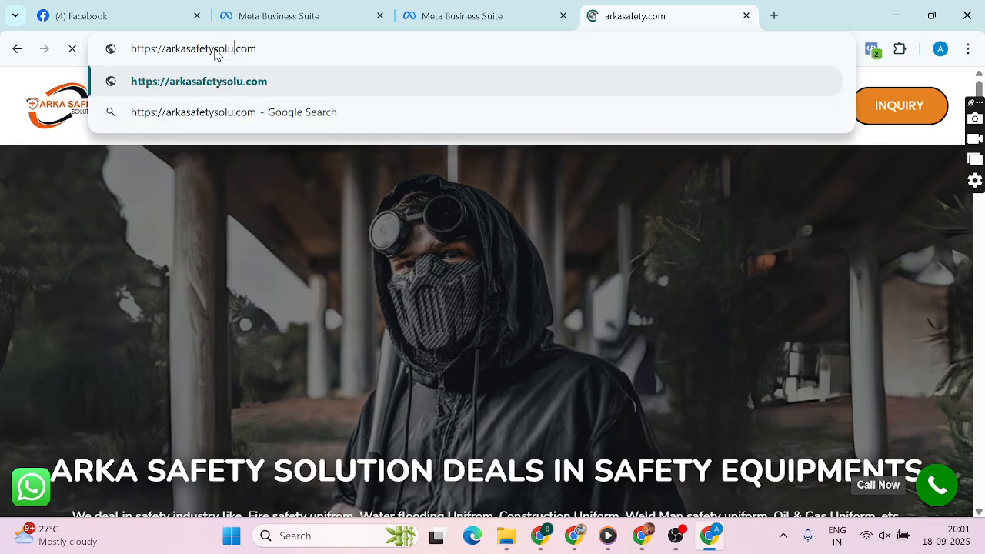
pyautogui.write('s')
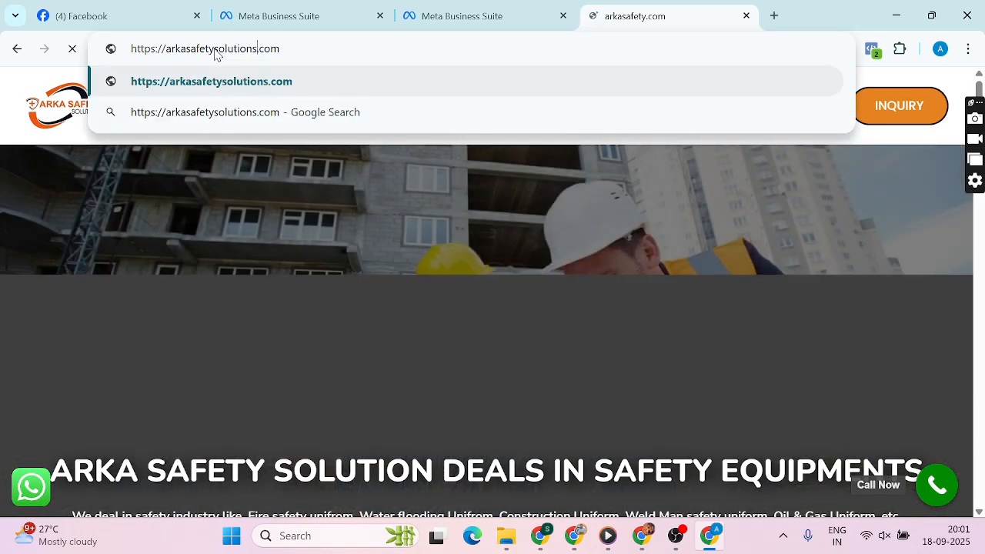
pyautogui.press('Return')
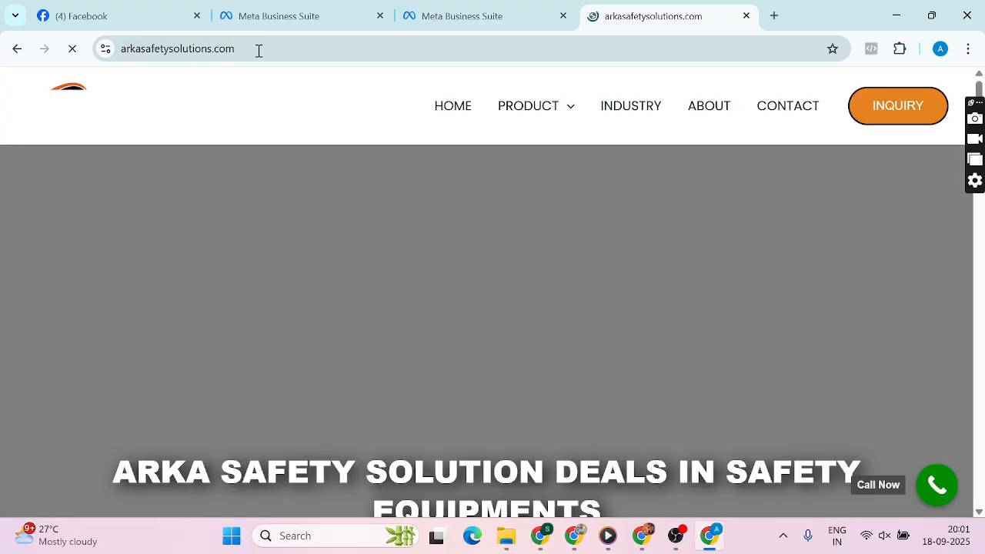
pyautogui.click(258, 50)
pyautogui.hotkey('ctrl', 'c')
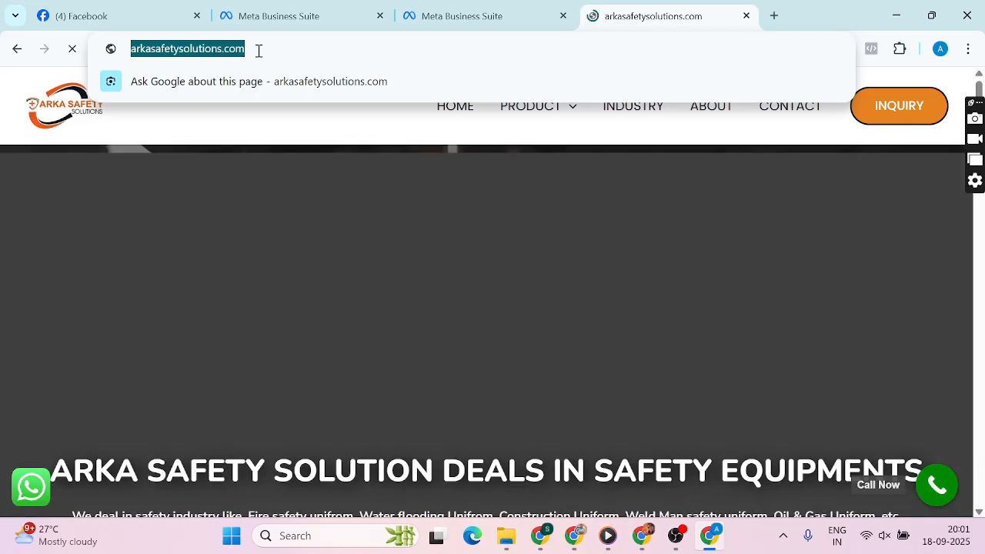
pyautogui.click(219, 243)
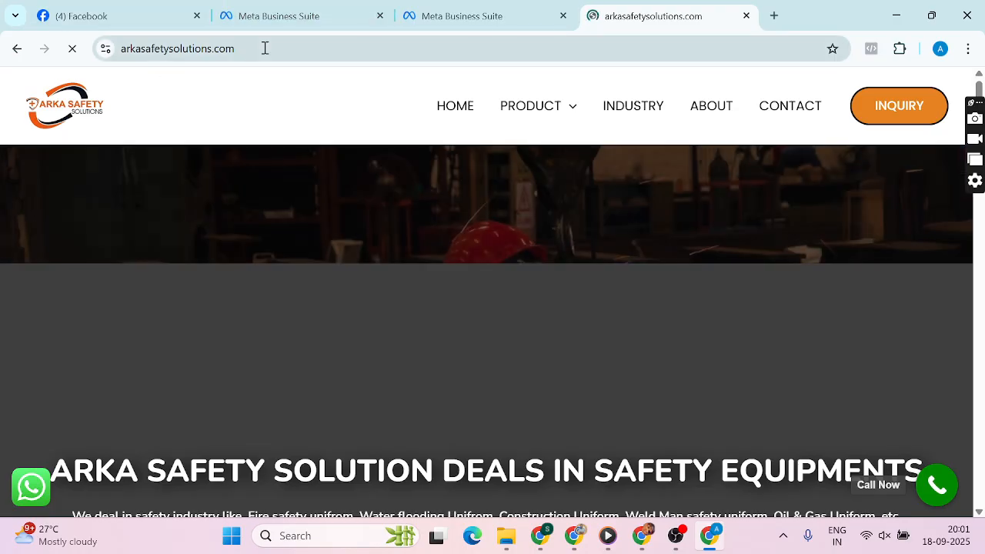
pyautogui.click(265, 48)
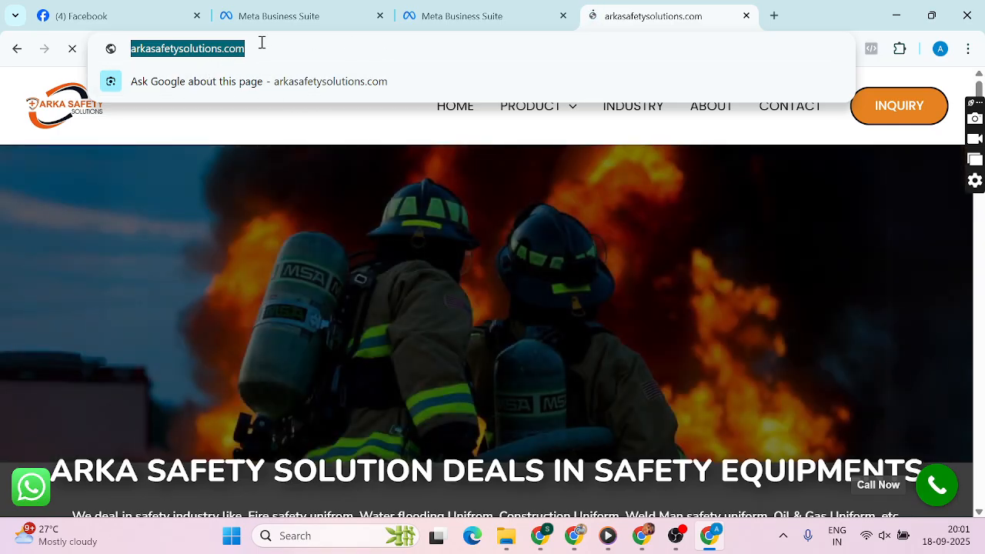
pyautogui.click(490, 13)
pyautogui.click(278, 15)
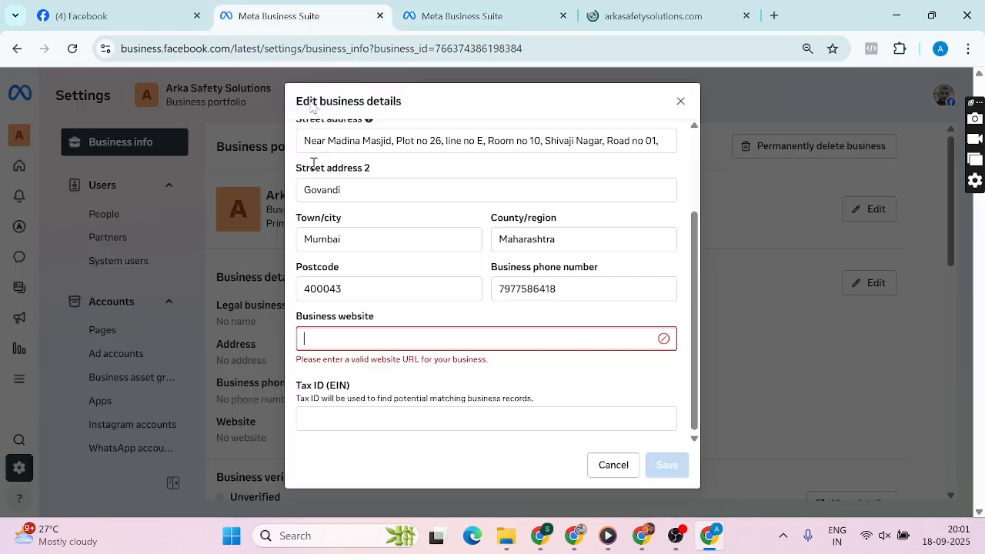
pyautogui.click(377, 339)
pyautogui.hotkey('ctrl', 'v')
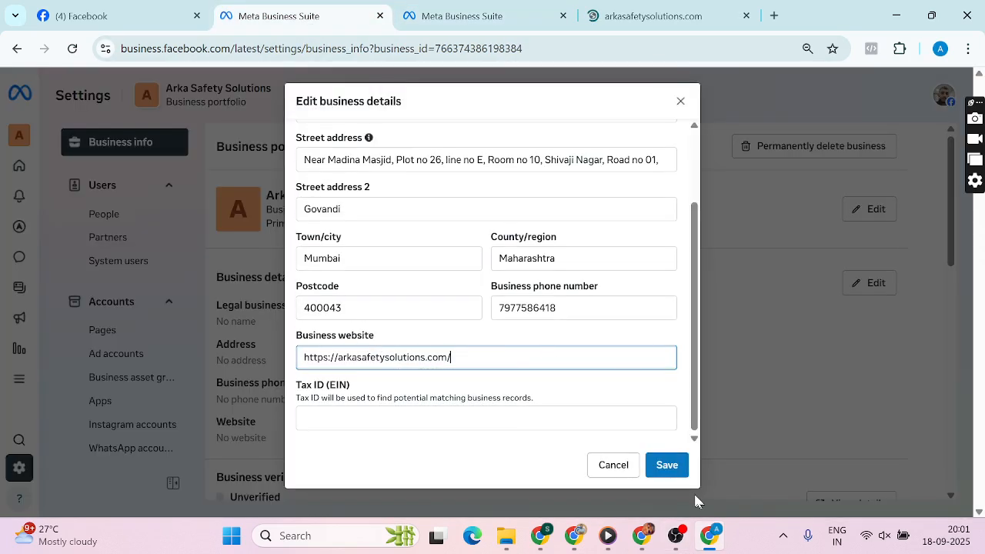
pyautogui.click(667, 466)
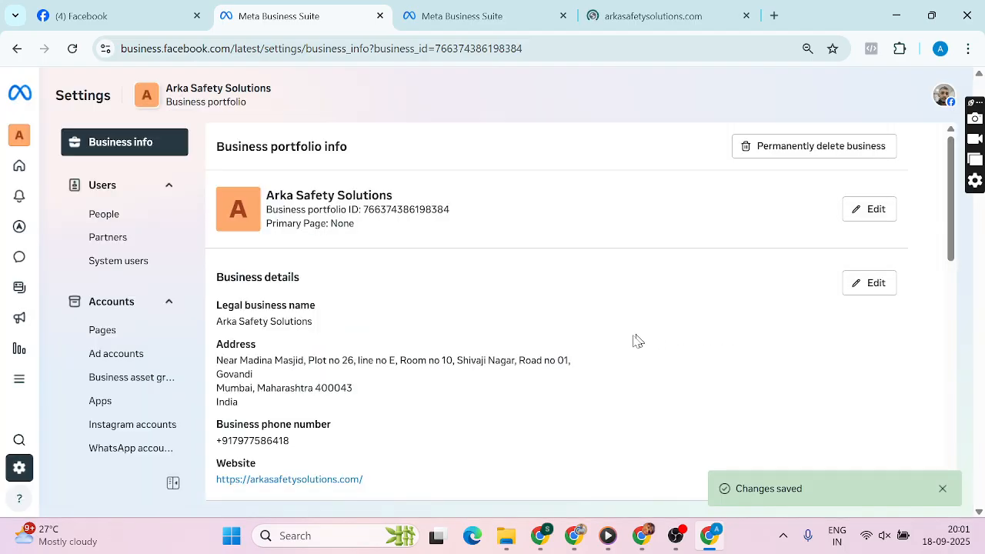
# Open the Business verification status details in a new tab, then view People.
pyautogui.scroll(-1, 623, 344)
pyautogui.scroll(-2, 449, 290)
pyautogui.scroll(1, 370, 272)
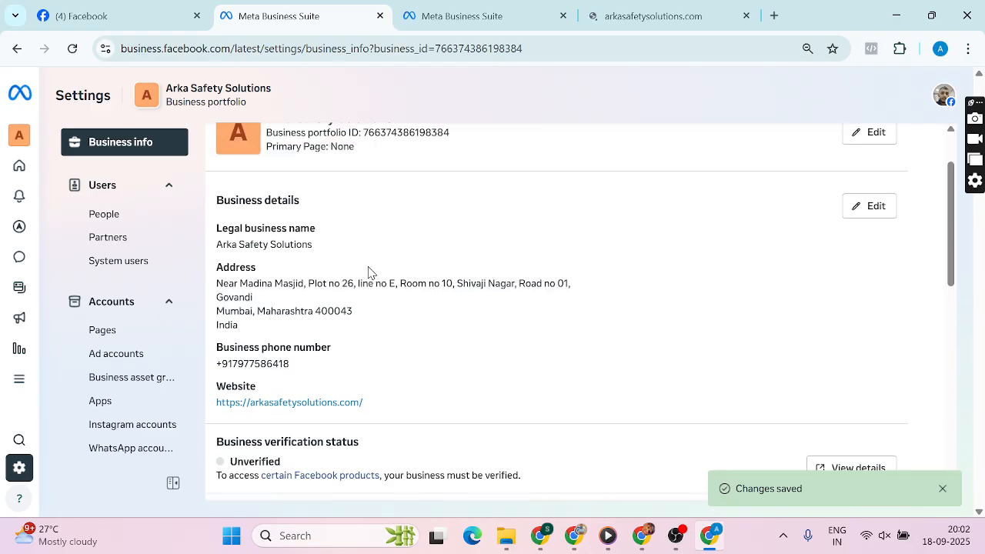
pyautogui.scroll(-2, 370, 271)
pyautogui.scroll(-1, 369, 273)
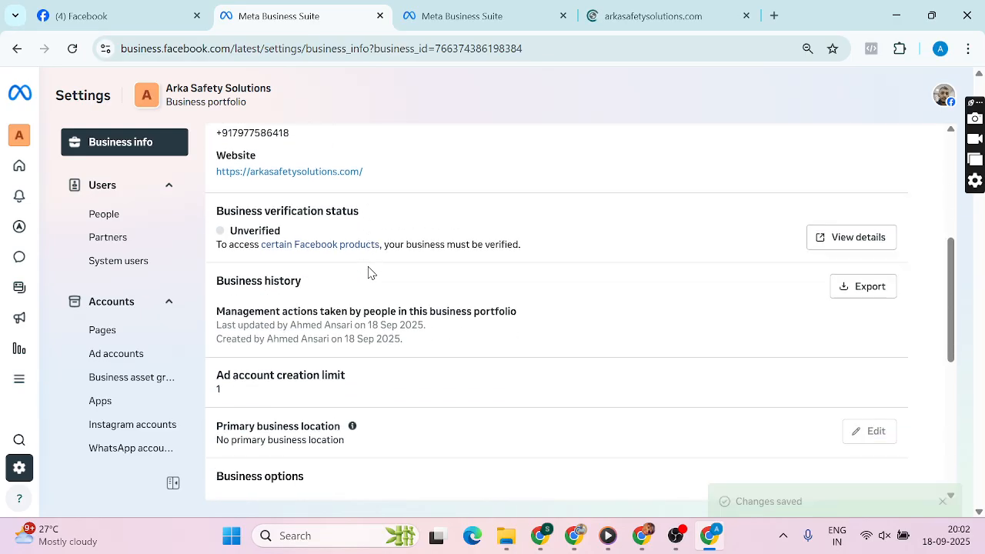
pyautogui.scroll(1, 369, 272)
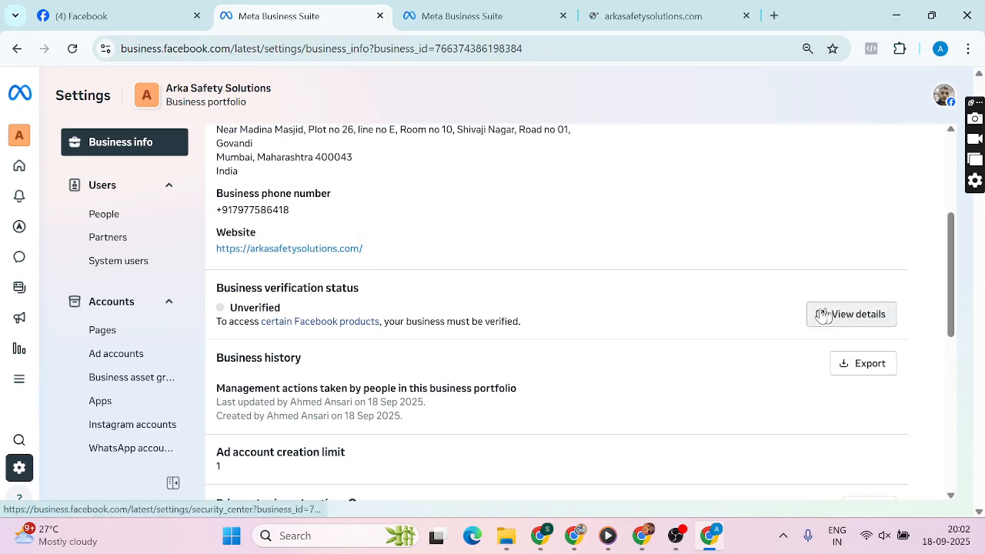
pyautogui.moveTo(217, 292); pyautogui.dragTo(454, 294)
pyautogui.click(750, 320)
pyautogui.rightClick(845, 317)
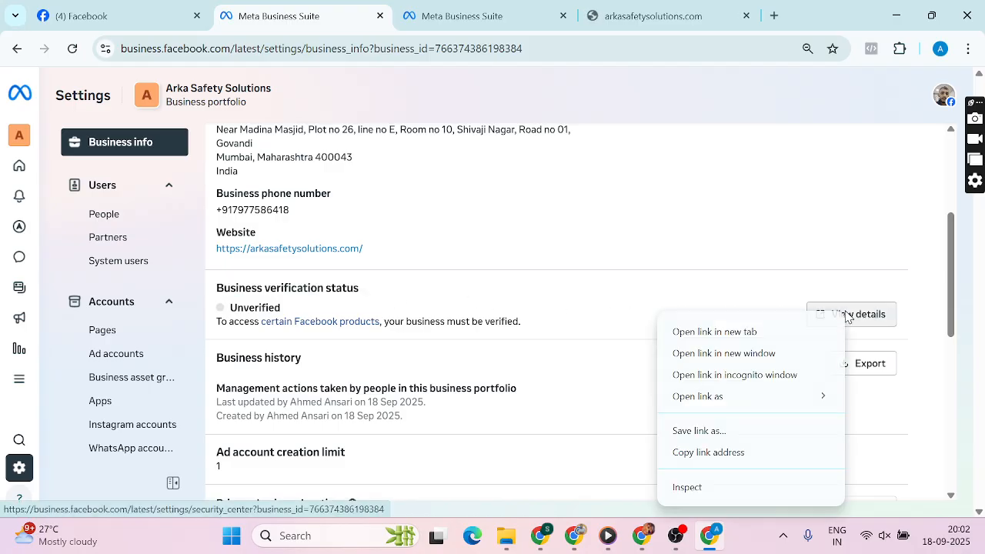
pyautogui.click(733, 331)
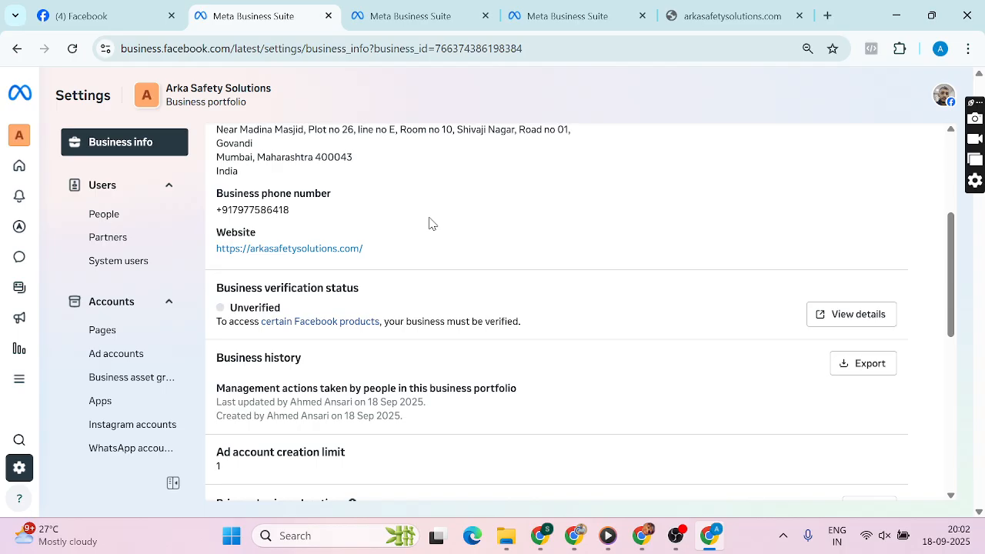
pyautogui.scroll(3, 415, 222)
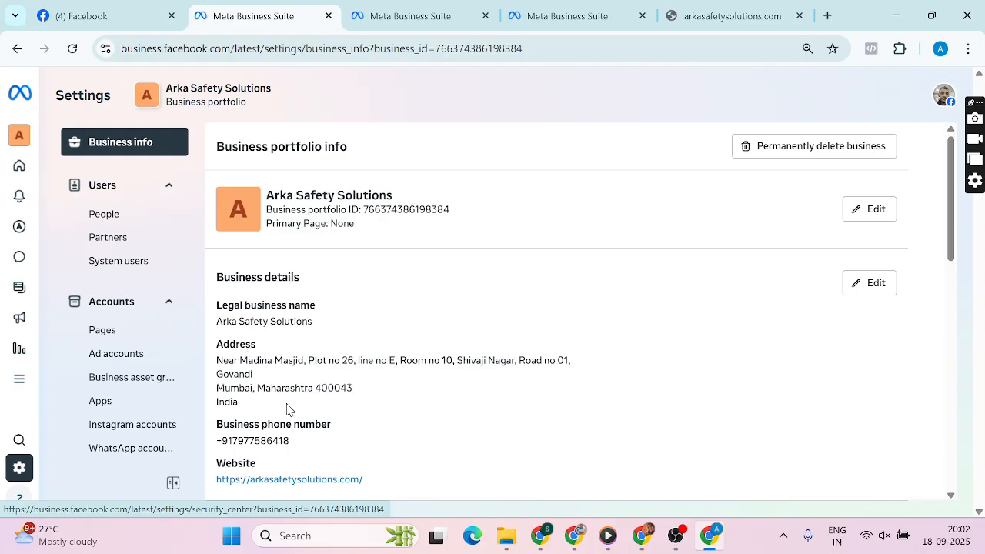
pyautogui.click(107, 221)
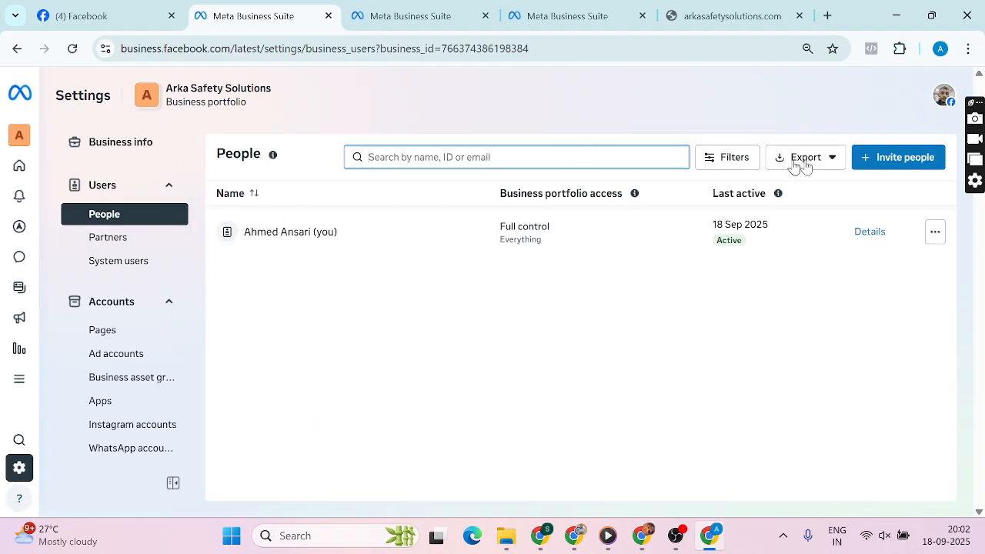
# Begin a people invitation, discard it without inviting anyone, and go back to Business info.
pyautogui.click(888, 157)
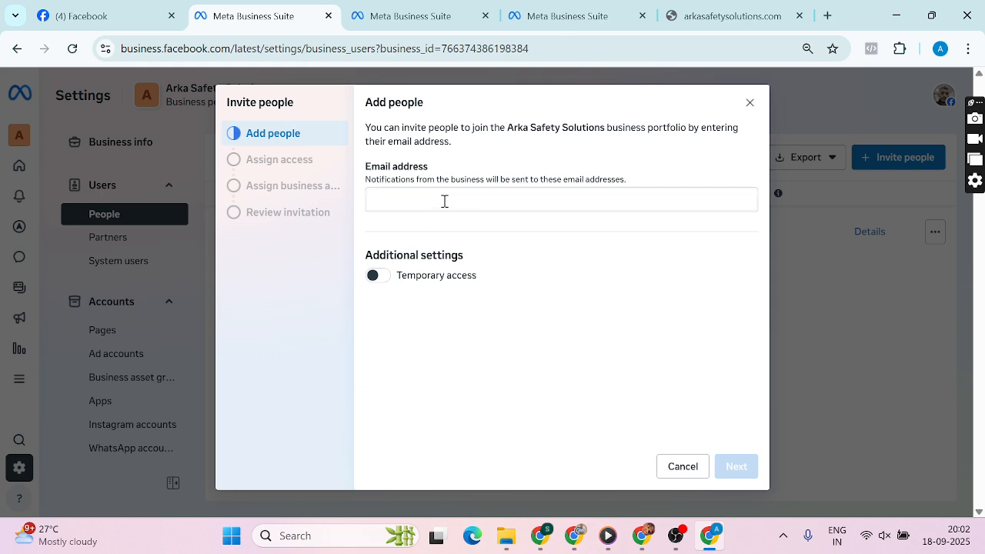
pyautogui.click(444, 201)
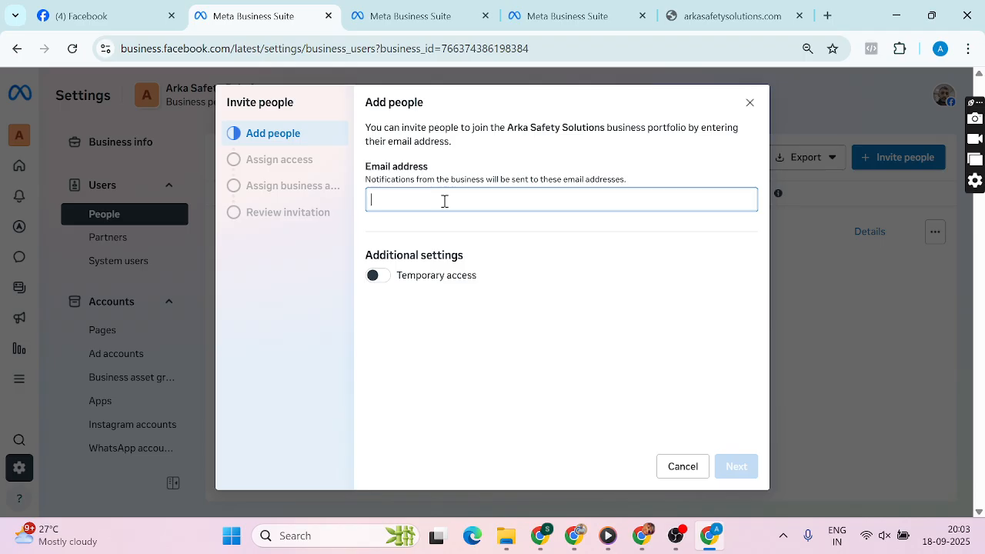
pyautogui.click(749, 103)
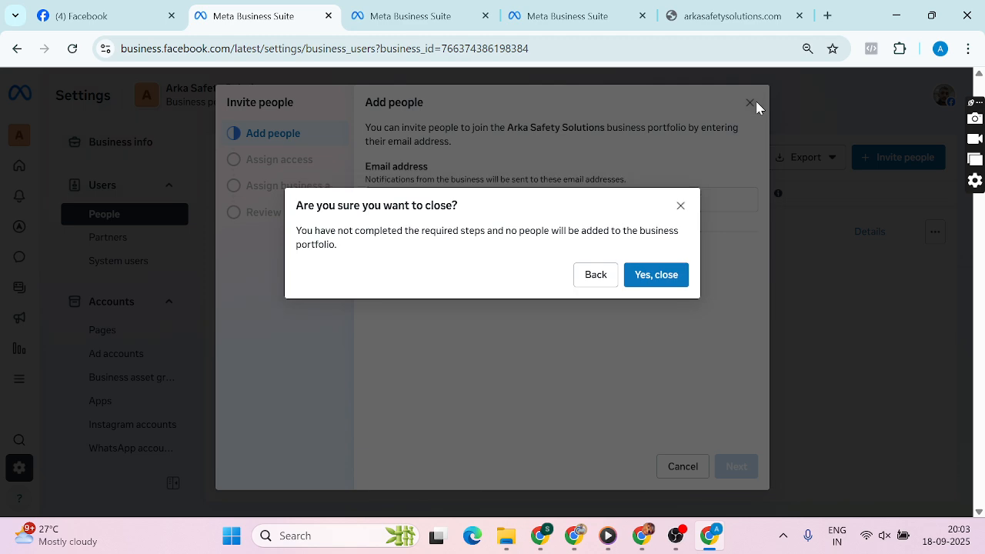
pyautogui.click(659, 277)
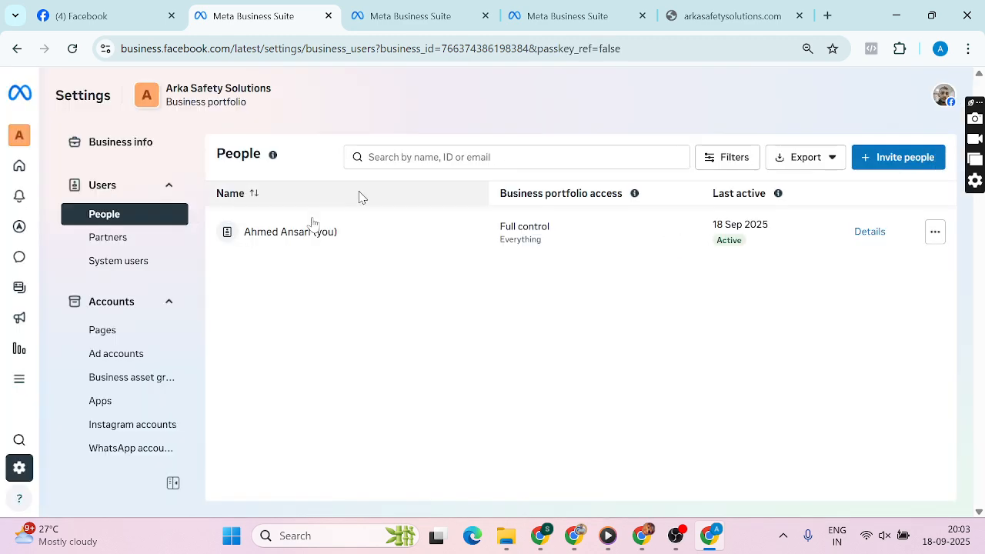
pyautogui.click(127, 142)
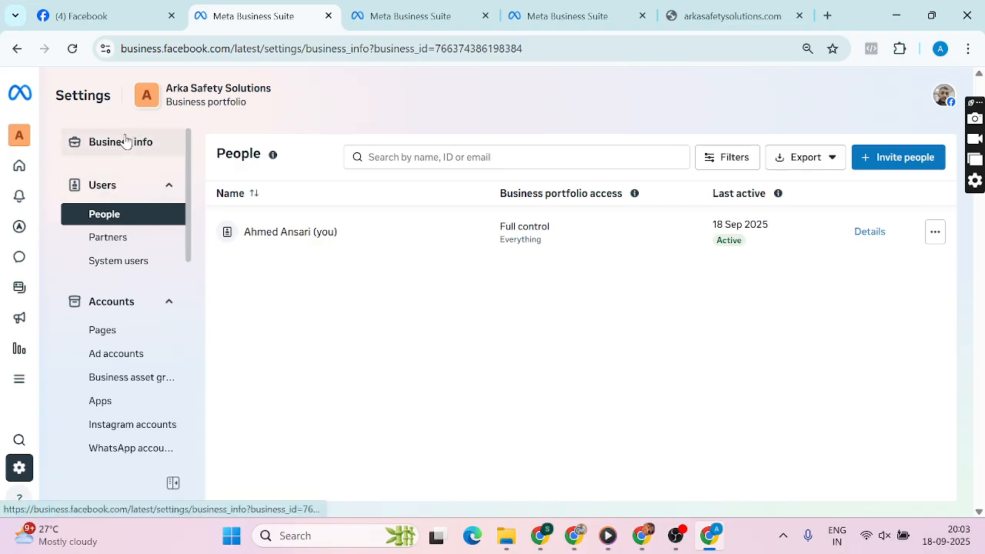
# Browse the Pages, Ad accounts and Apps settings, finding none added to the portfolio.
pyautogui.scroll(-3, 329, 323)
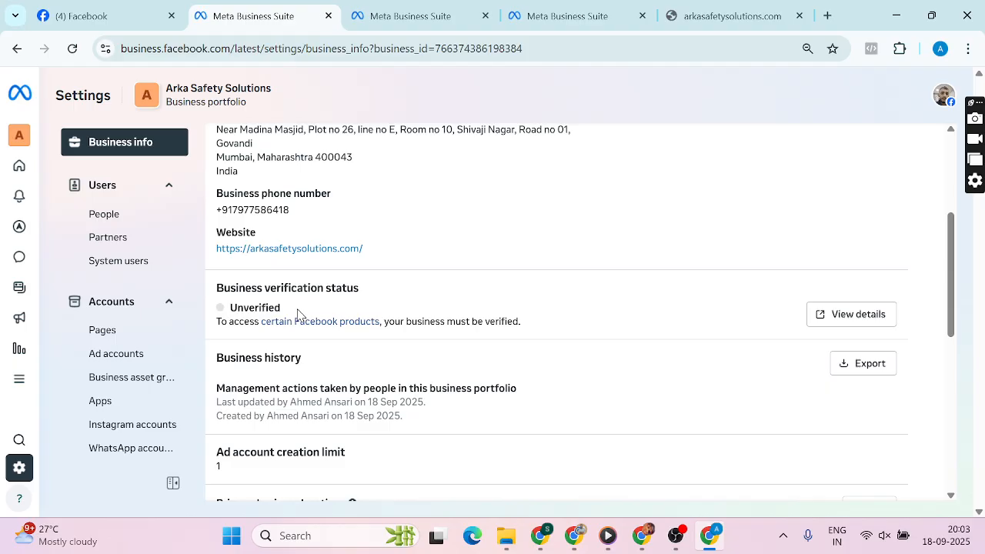
pyautogui.scroll(-1, 135, 308)
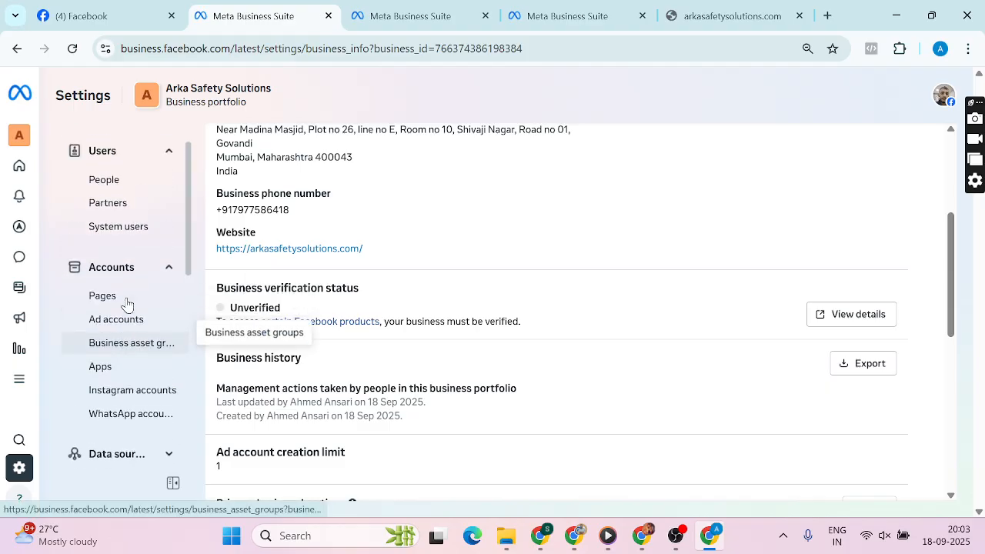
pyautogui.scroll(-3, 127, 304)
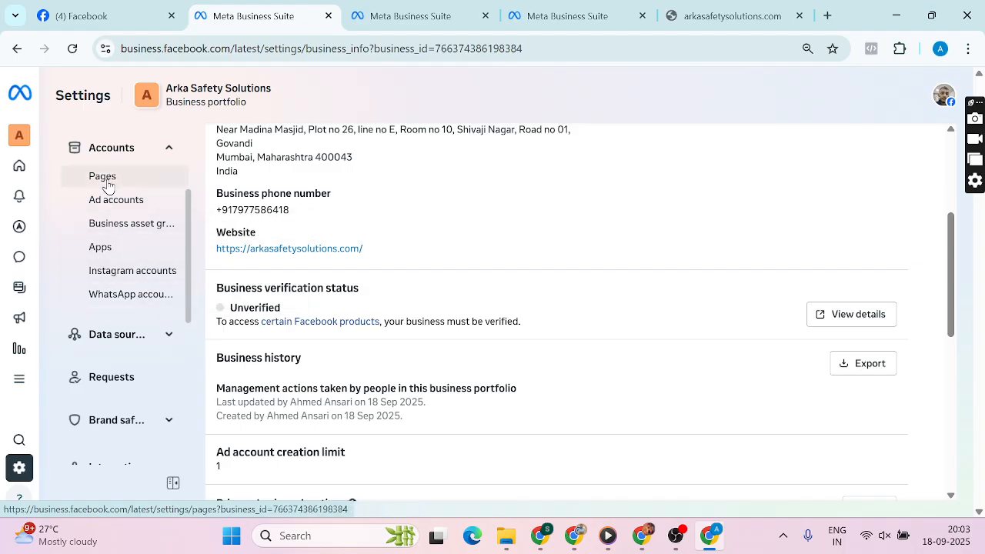
pyautogui.scroll(2, 105, 192)
pyautogui.scroll(-1, 107, 219)
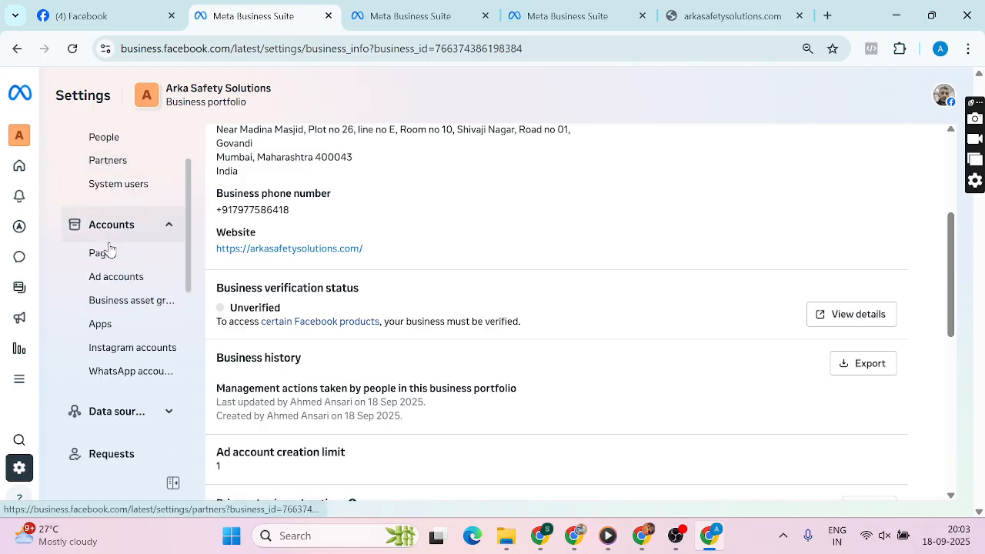
pyautogui.click(111, 256)
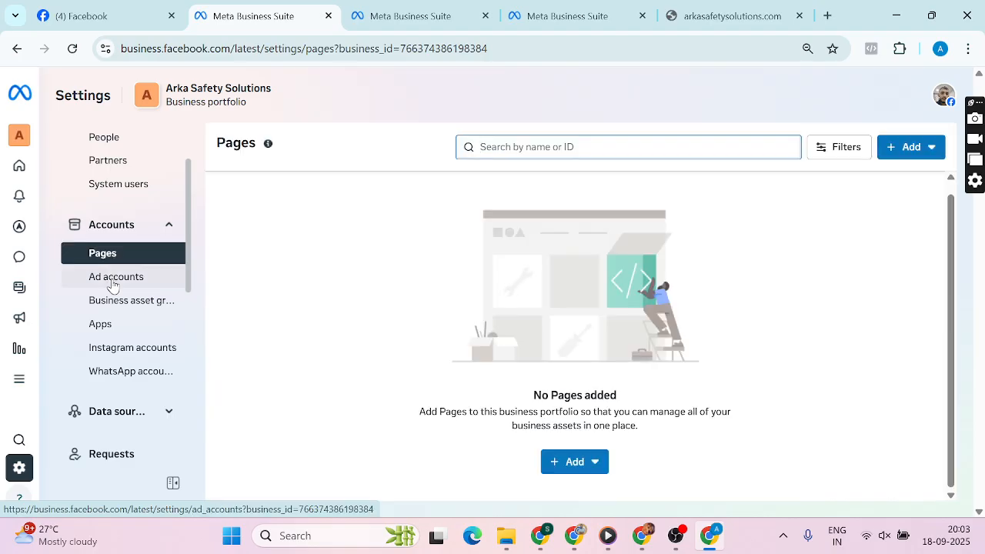
pyautogui.click(112, 283)
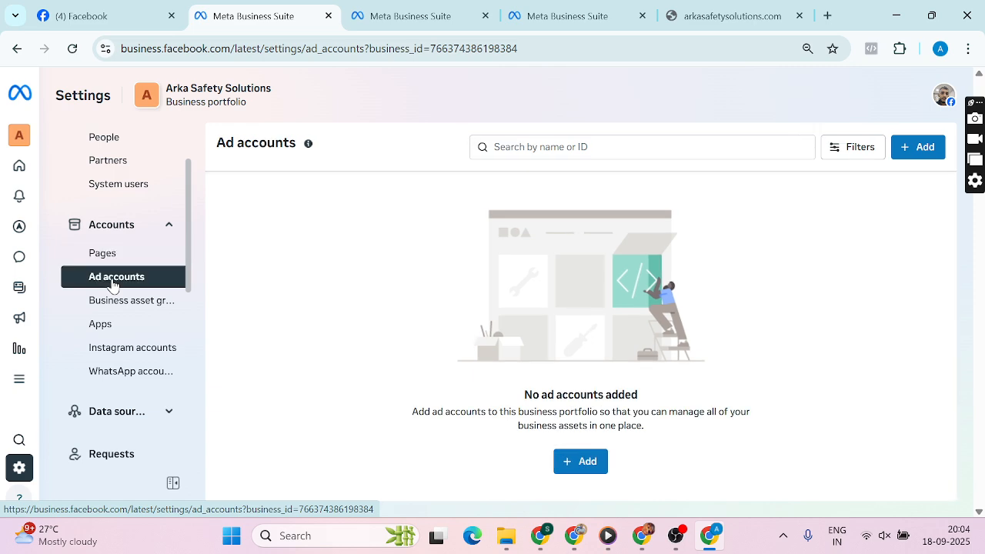
pyautogui.click(100, 326)
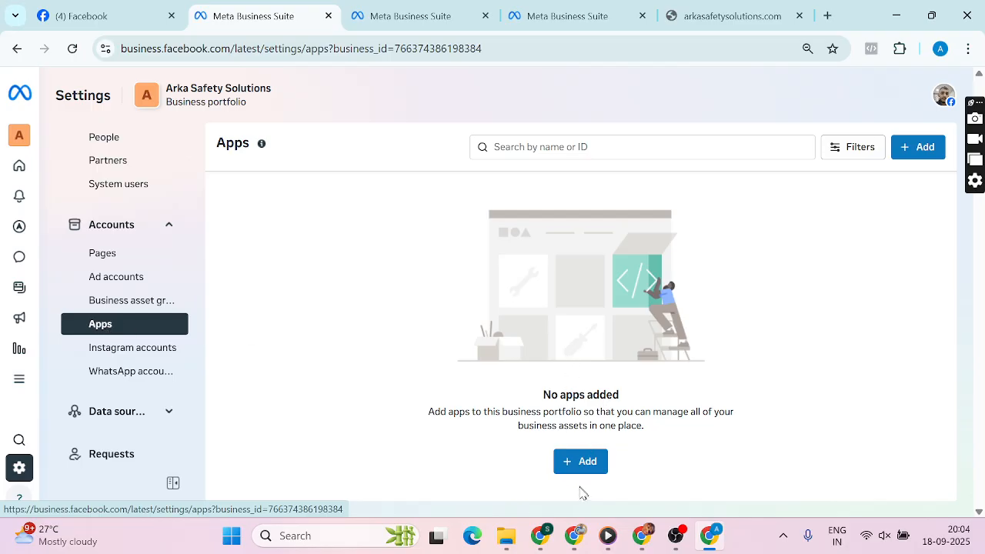
# Follow the Confirm account link on the disabled 'Create a new app ID' option under Add.
pyautogui.click(576, 462)
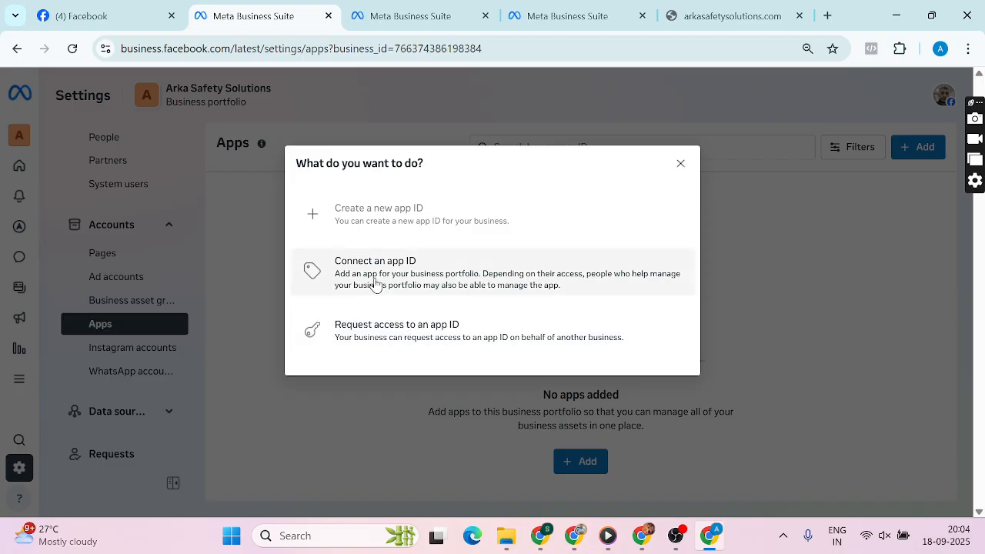
pyautogui.moveTo(386, 217)
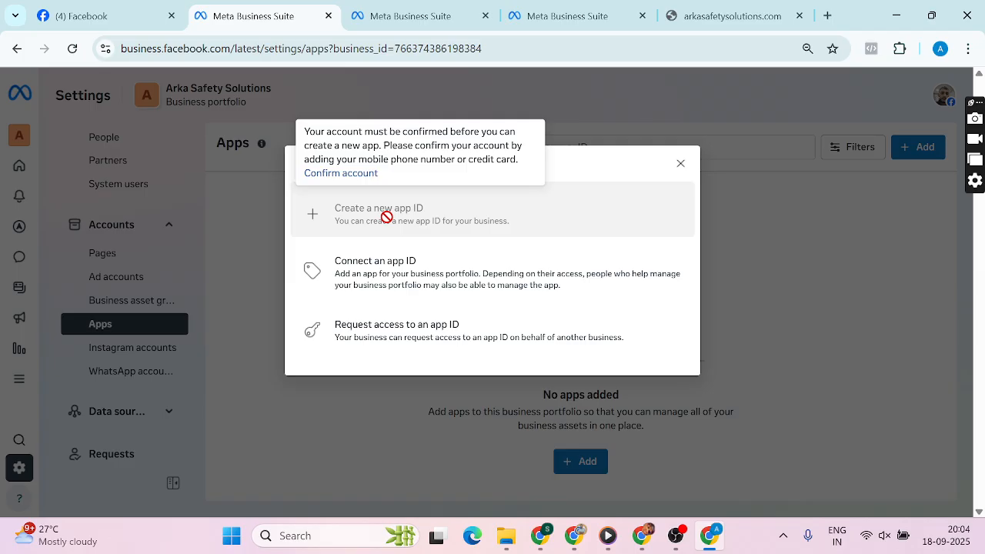
pyautogui.click(331, 175)
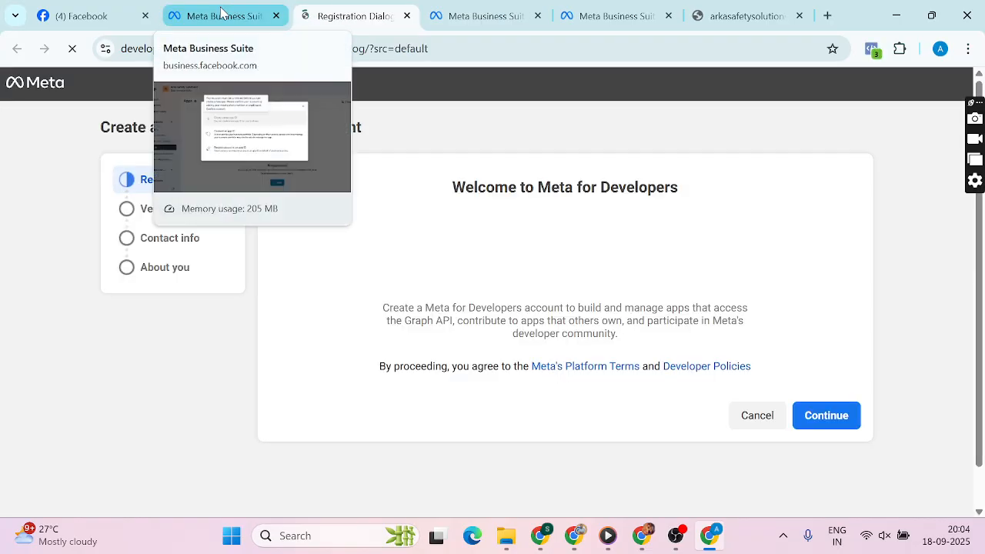
pyautogui.click(222, 13)
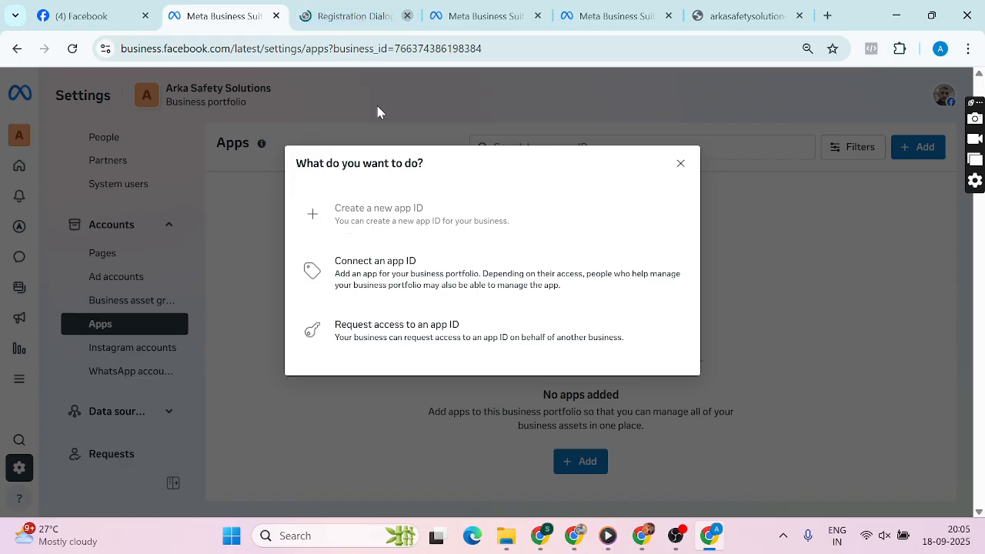
pyautogui.click(680, 163)
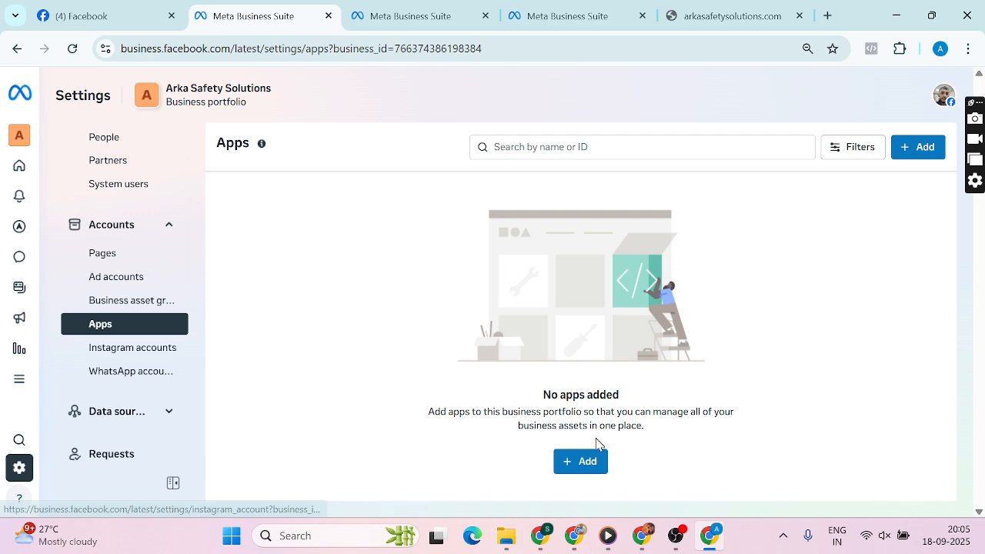
pyautogui.click(584, 460)
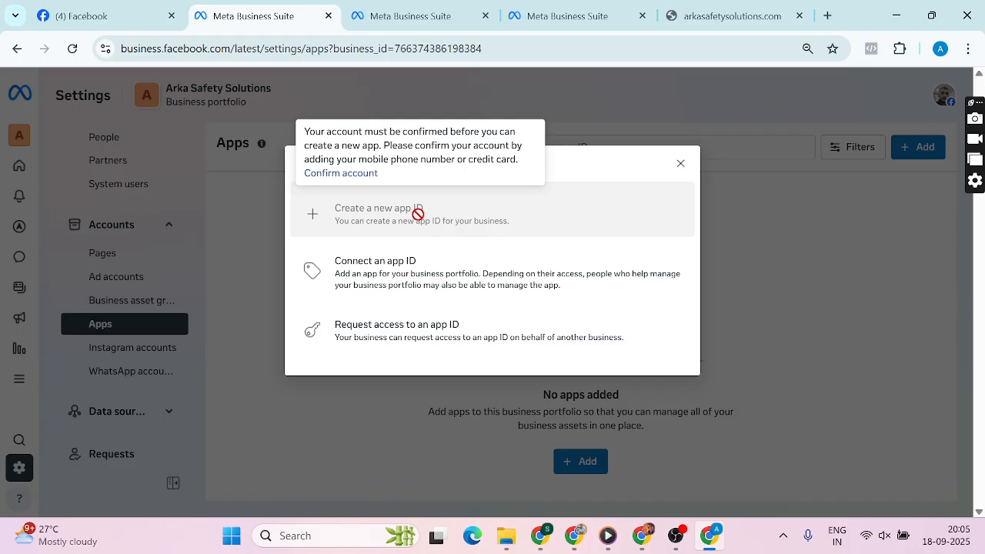
pyautogui.click(339, 176)
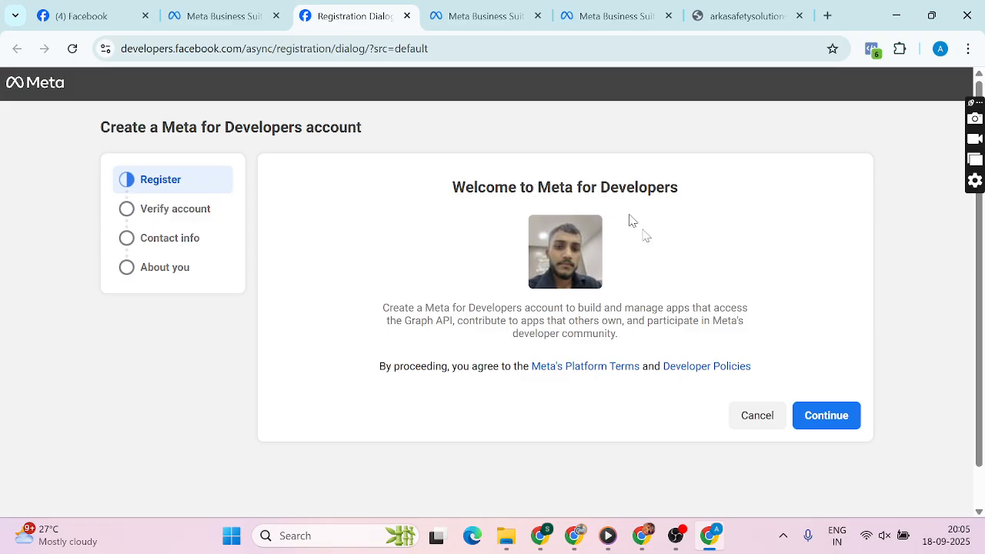
# Accept the developer terms, enter the mobile number, and request a verification SMS.
pyautogui.click(824, 422)
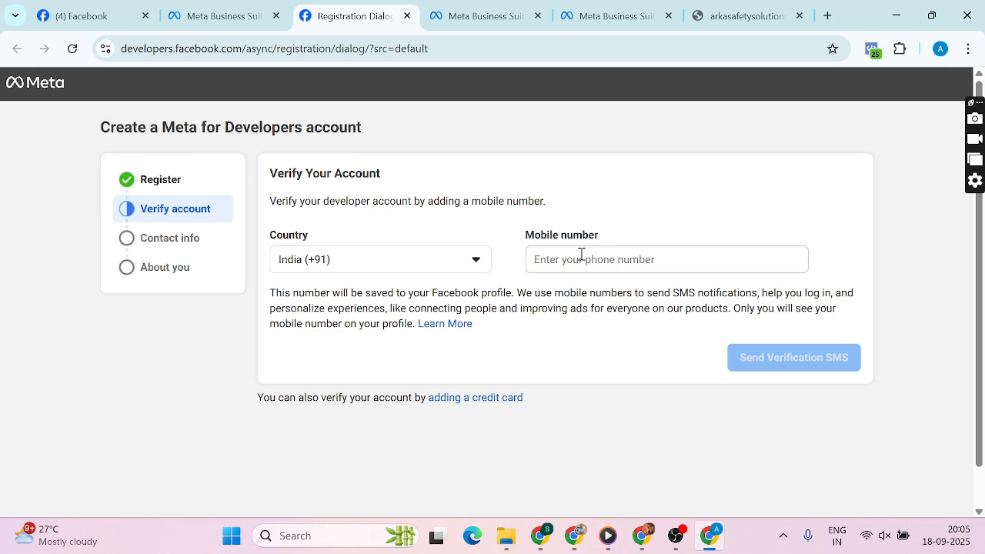
pyautogui.click(562, 263)
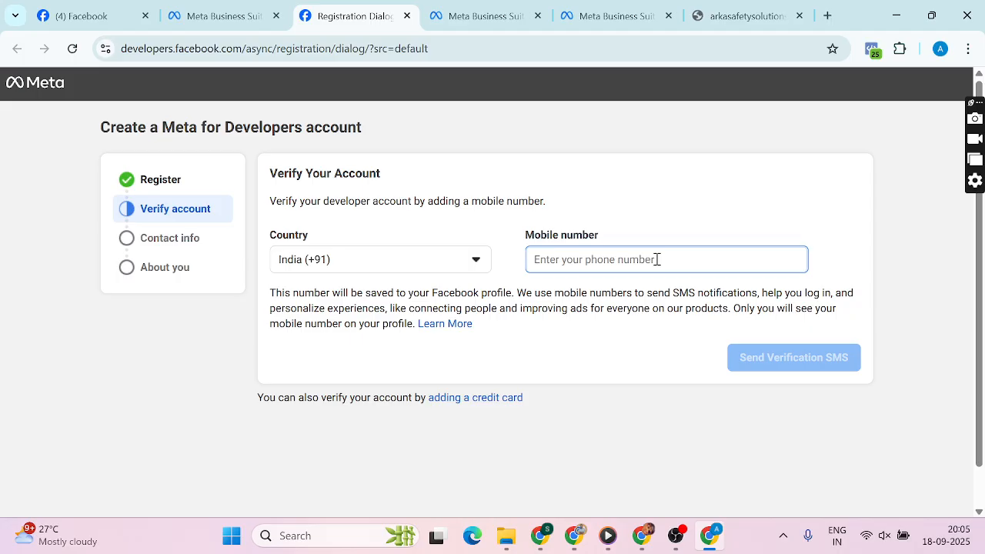
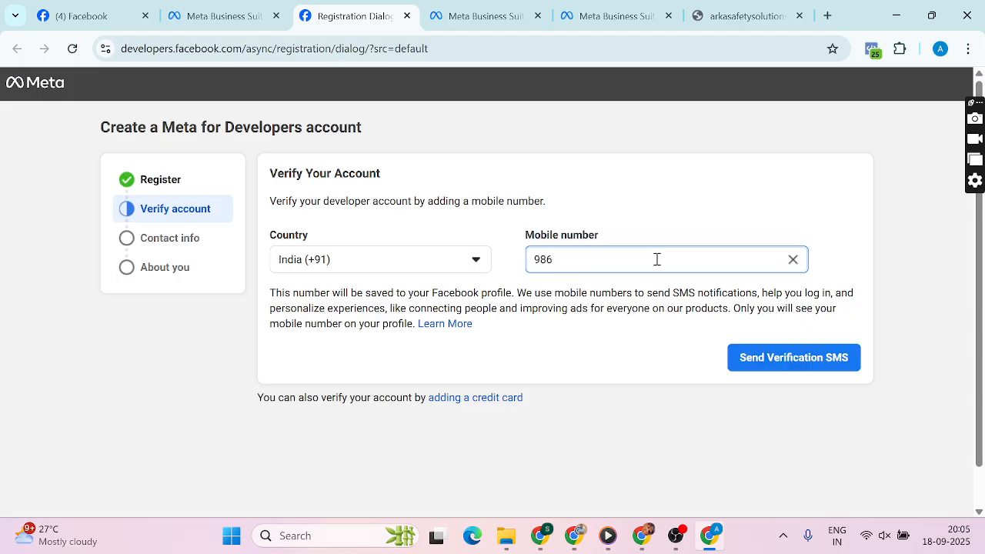
pyautogui.click(781, 359)
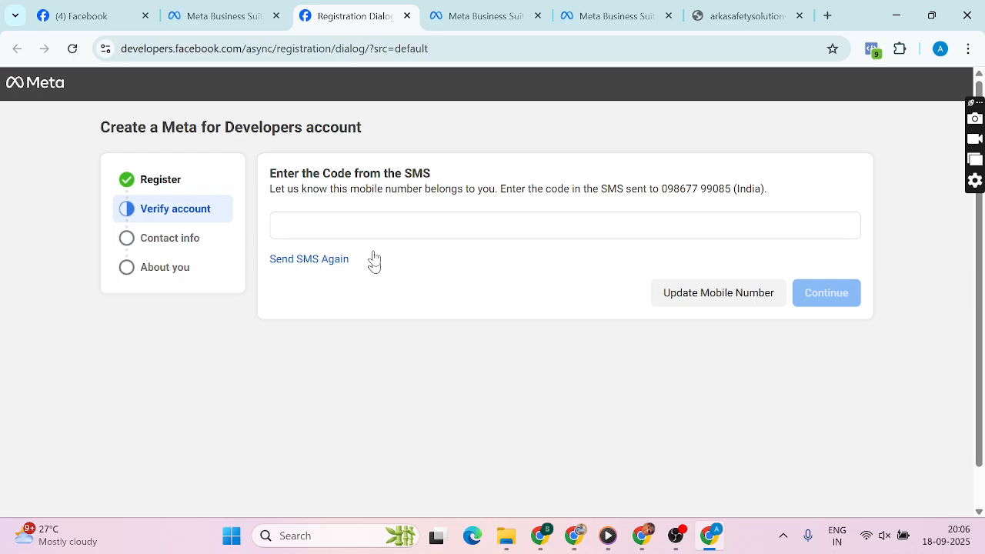
# Enter the six-digit SMS verification code and submit it.
pyautogui.click(365, 224)
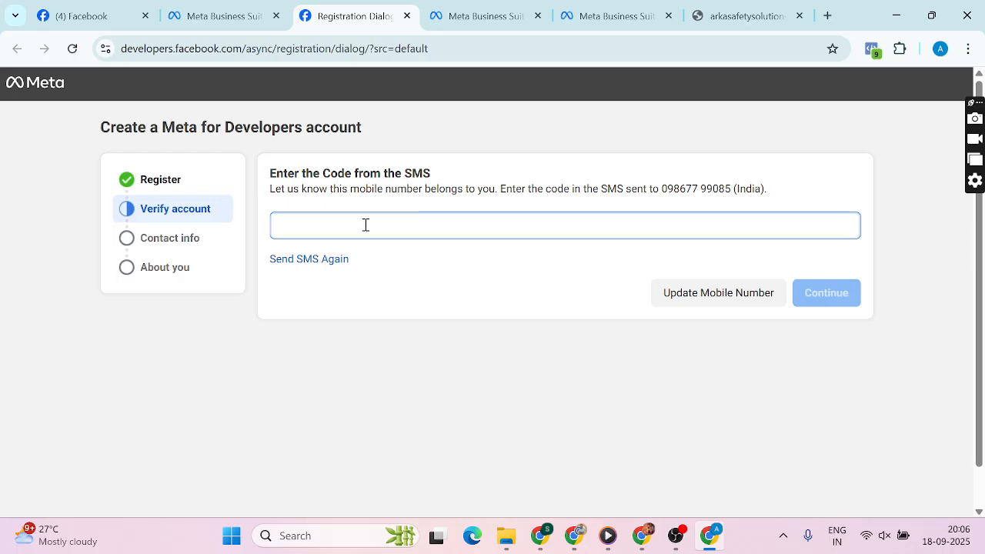
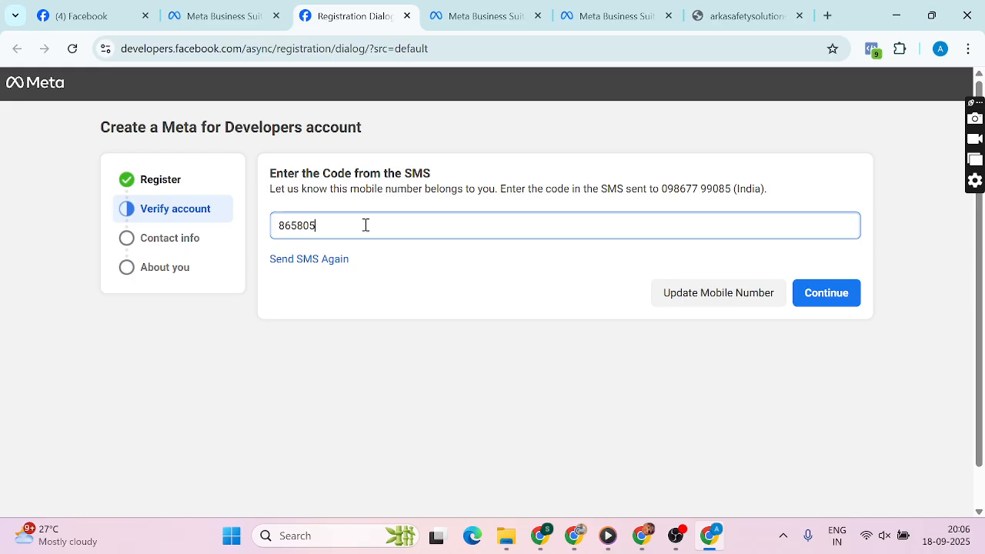
pyautogui.click(819, 293)
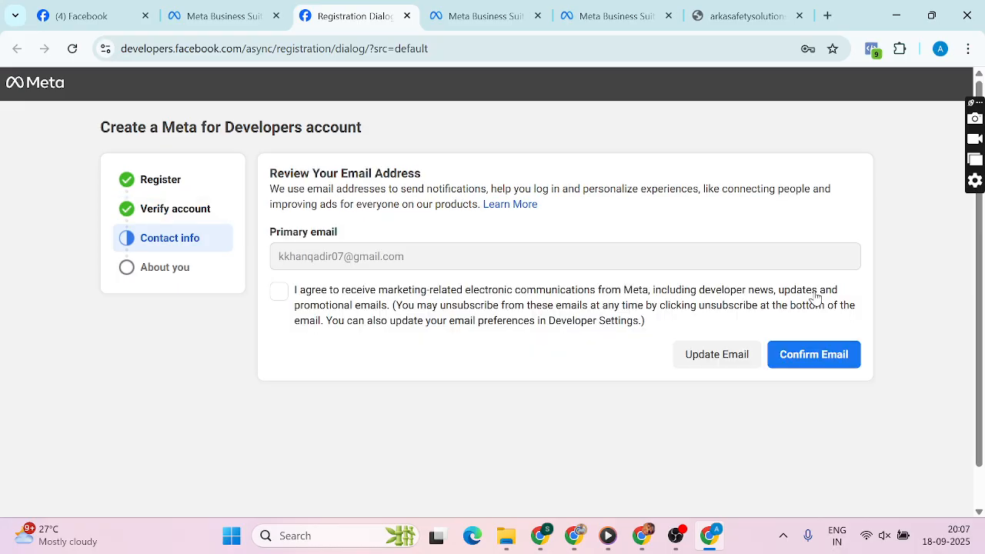
# Opt in to Meta marketing emails, confirm the email, and choose Other as your role.
pyautogui.click(277, 296)
pyautogui.click(812, 355)
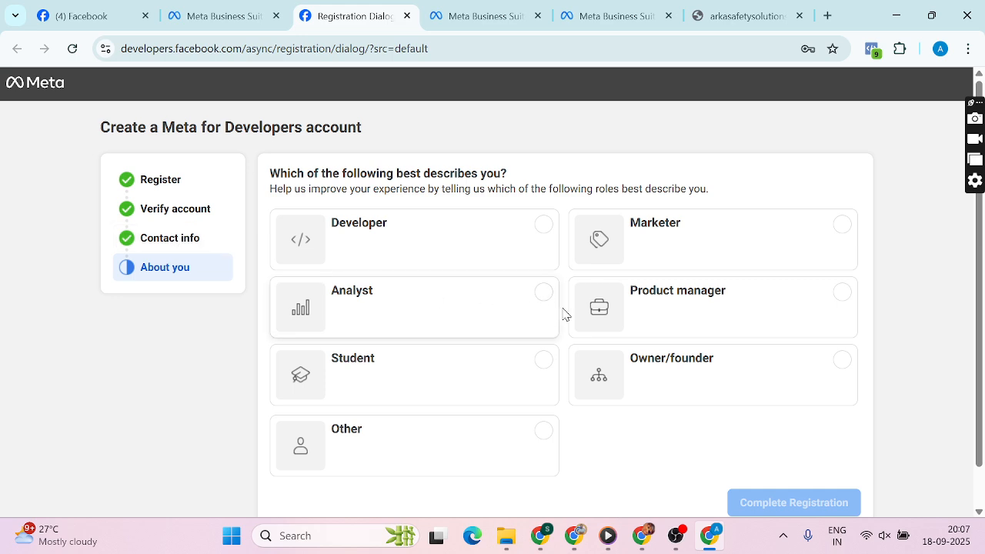
pyautogui.scroll(-1, 446, 330)
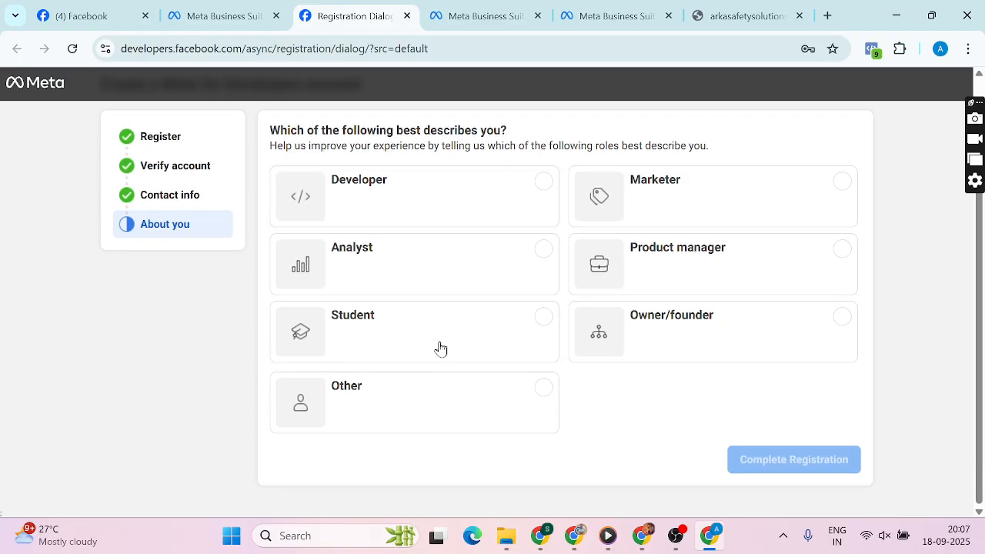
pyautogui.scroll(1, 439, 347)
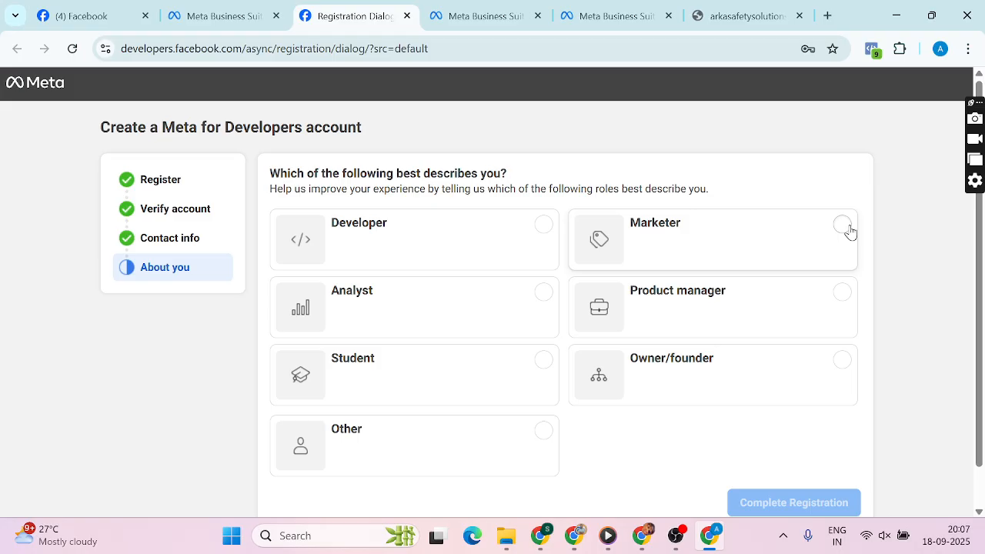
pyautogui.click(541, 431)
pyautogui.scroll(-1, 655, 424)
# Complete developer registration and create a new app named 'Arka Safety Solutions'.
pyautogui.click(772, 457)
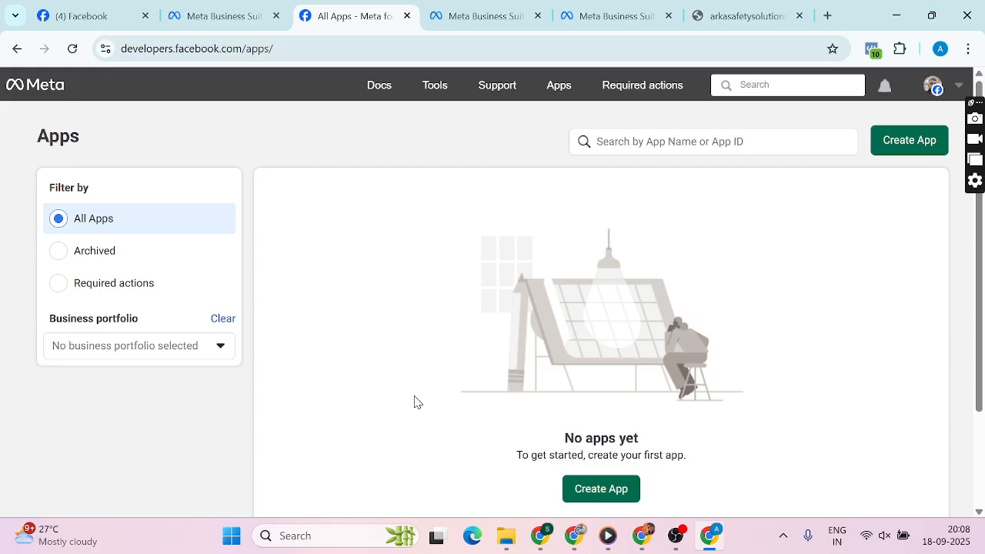
pyautogui.scroll(-3, 413, 402)
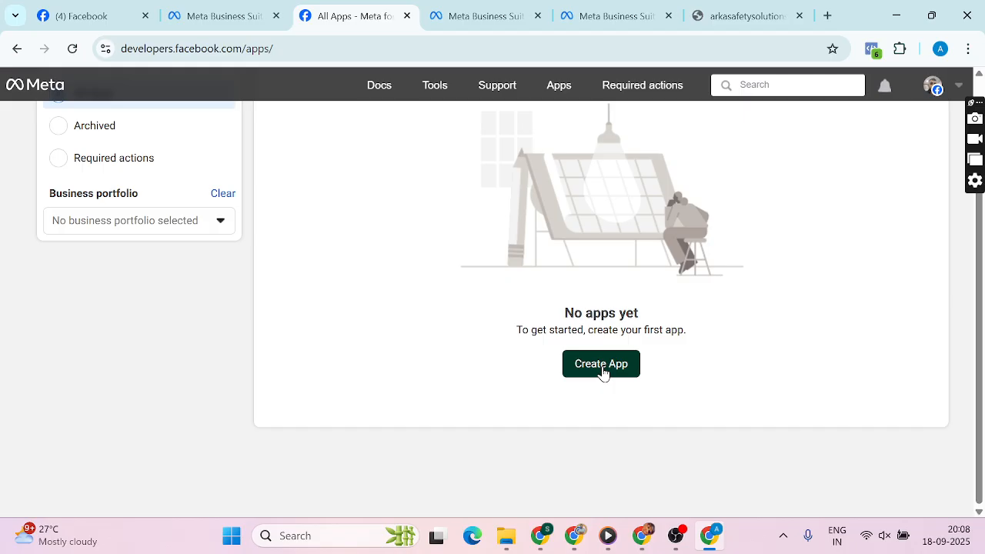
pyautogui.click(601, 366)
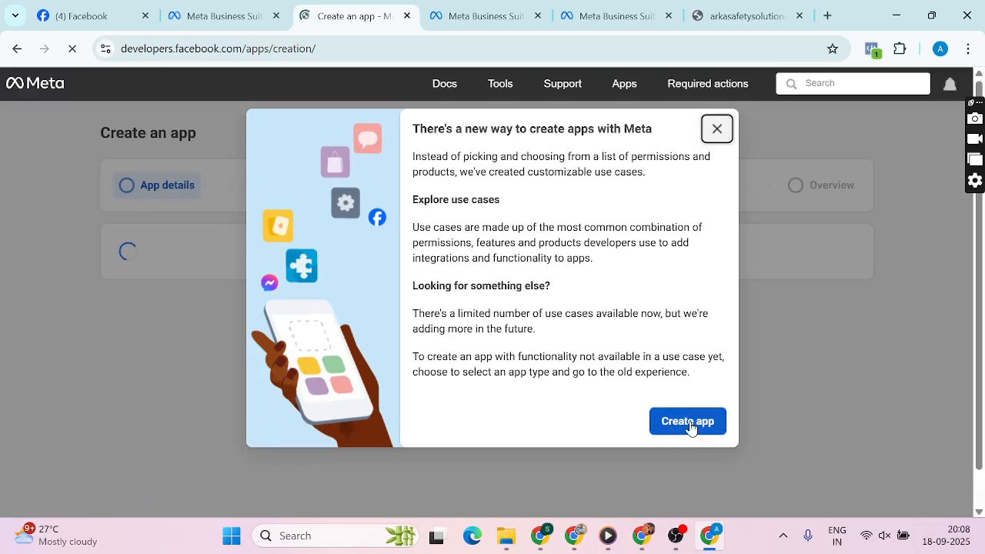
pyautogui.click(688, 425)
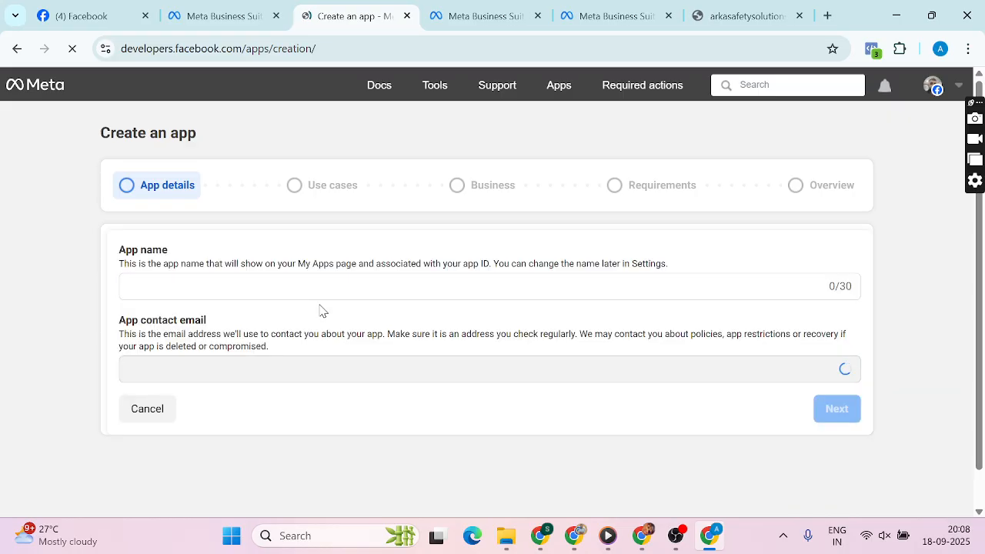
pyautogui.click(167, 286)
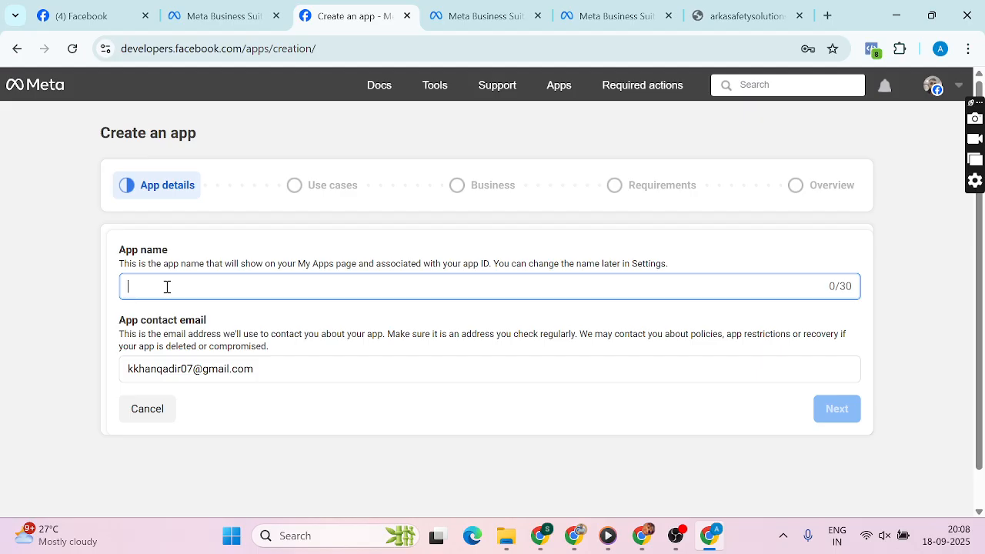
pyautogui.write('A')
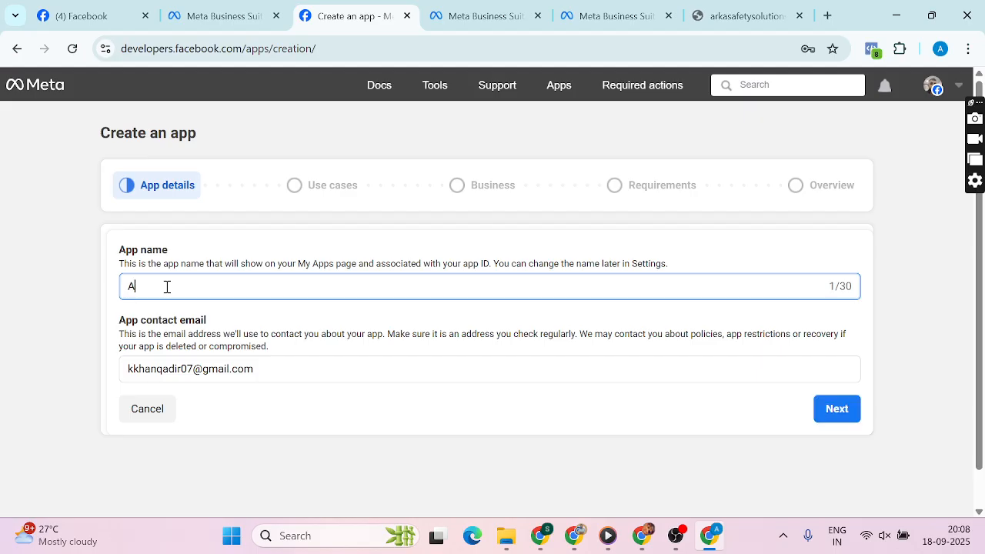
pyautogui.write('rka Safety Solutions')
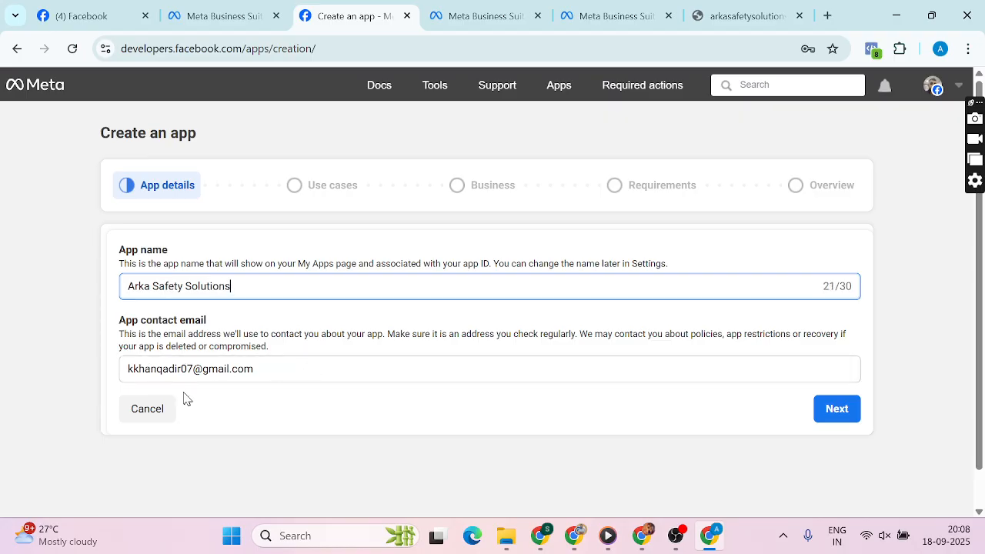
pyautogui.click(831, 418)
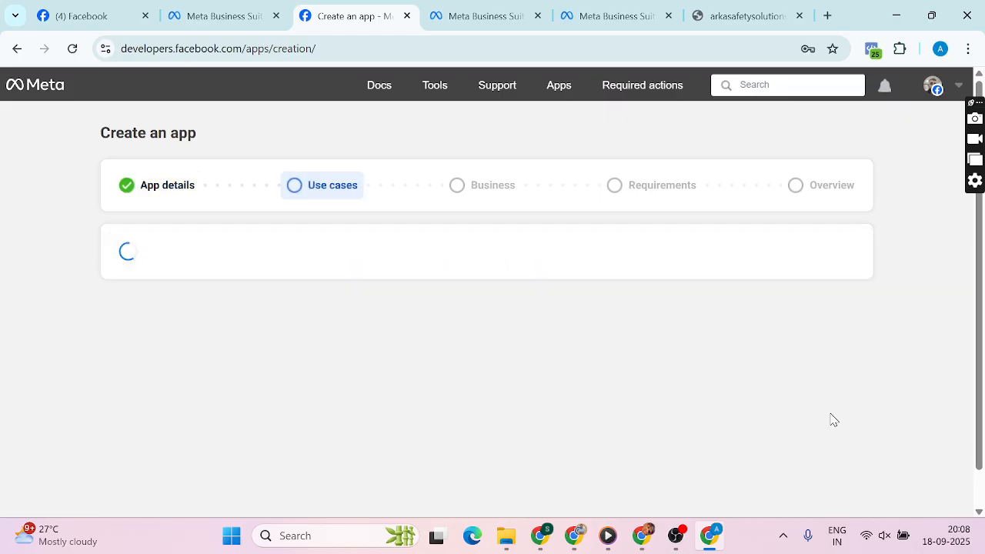
# Pick the Other use case at the bottom of the list and continue.
pyautogui.scroll(-2, 442, 337)
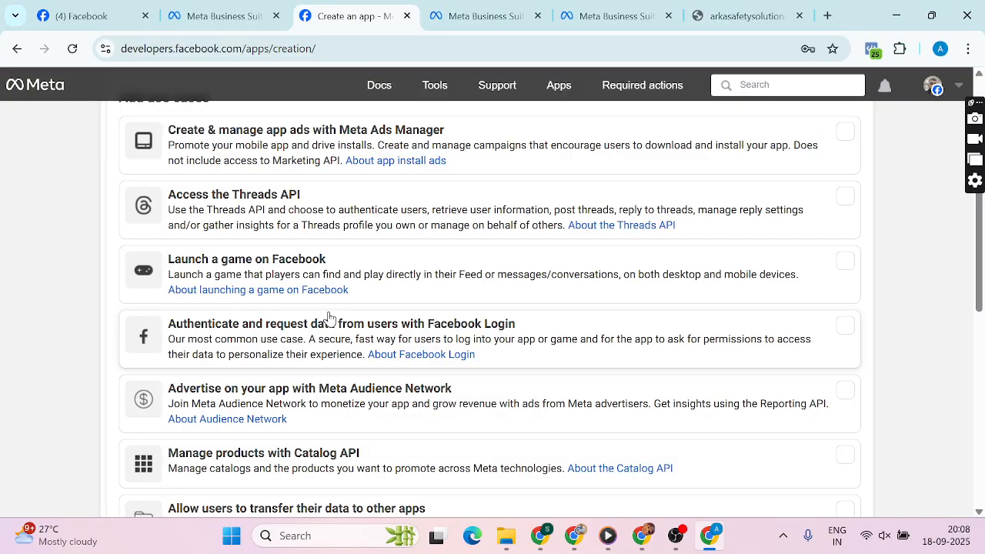
pyautogui.scroll(-7, 330, 317)
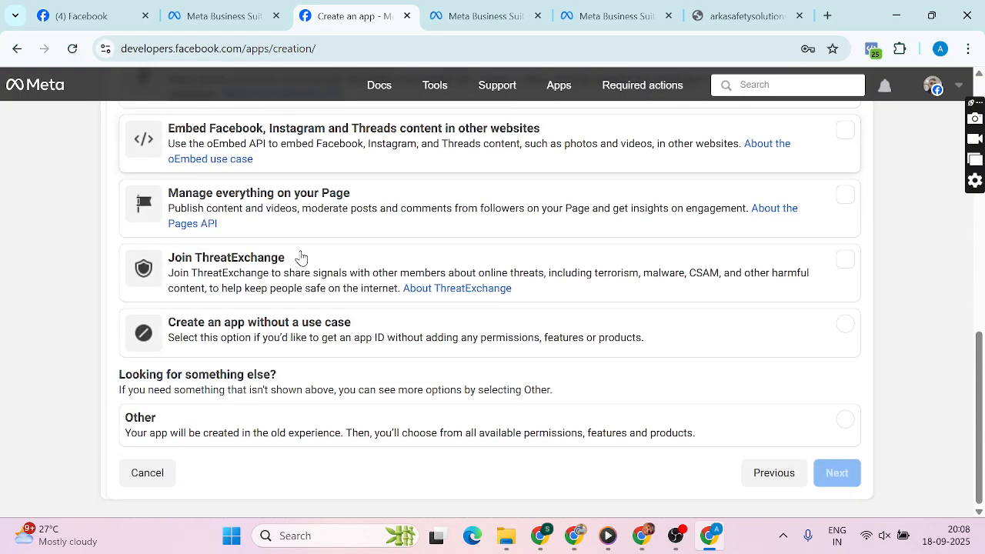
pyautogui.click(220, 429)
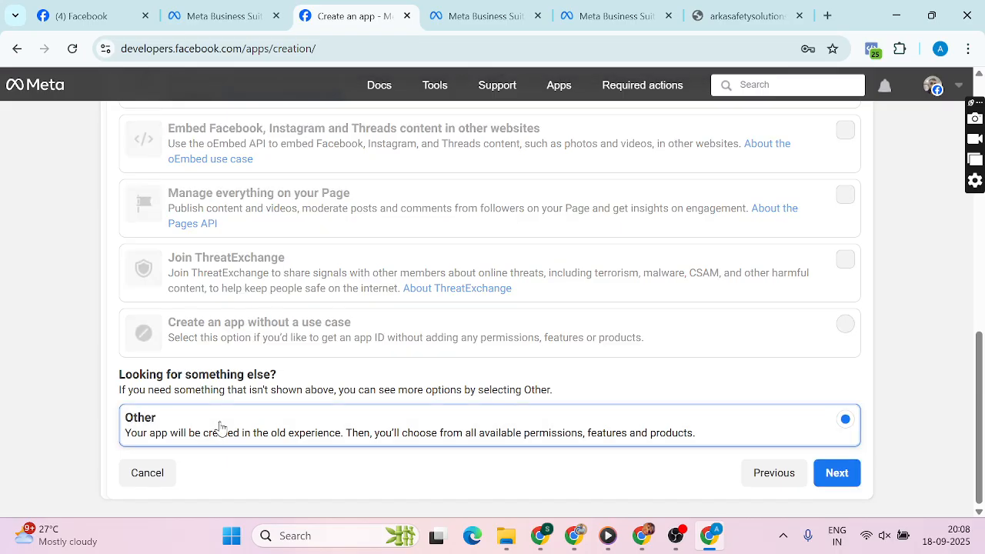
pyautogui.click(836, 473)
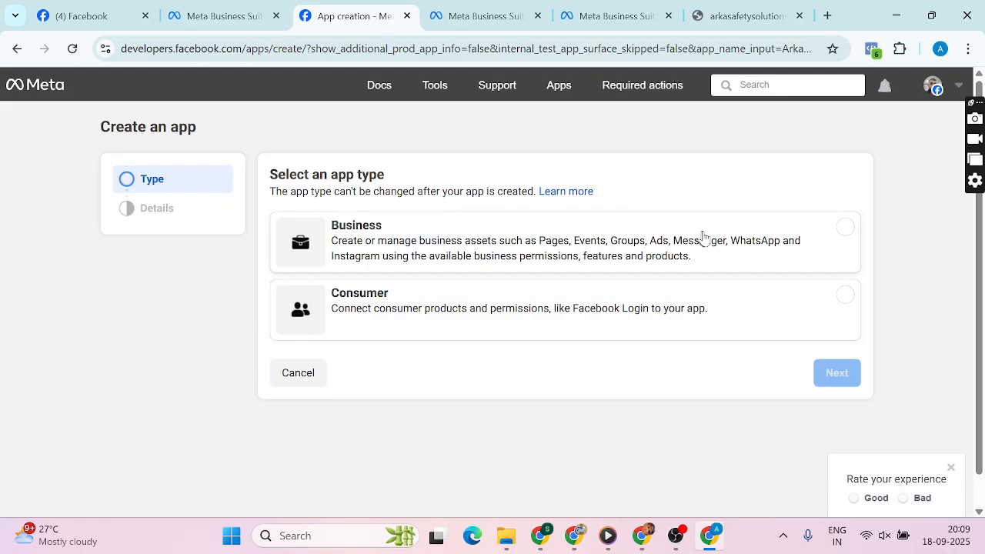
# Choose Business app type, link the Arka Safety Solutions portfolio, and create the app.
pyautogui.click(838, 233)
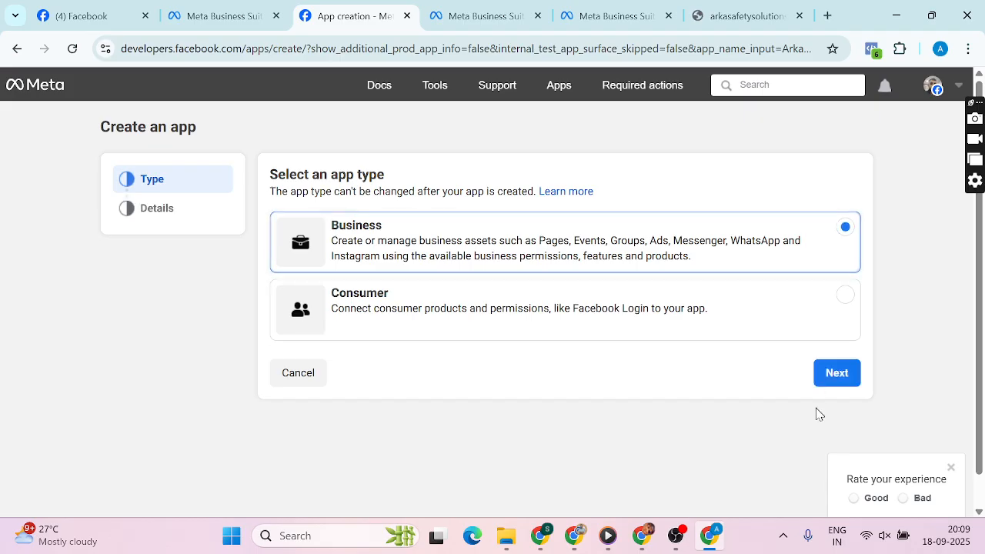
pyautogui.click(836, 376)
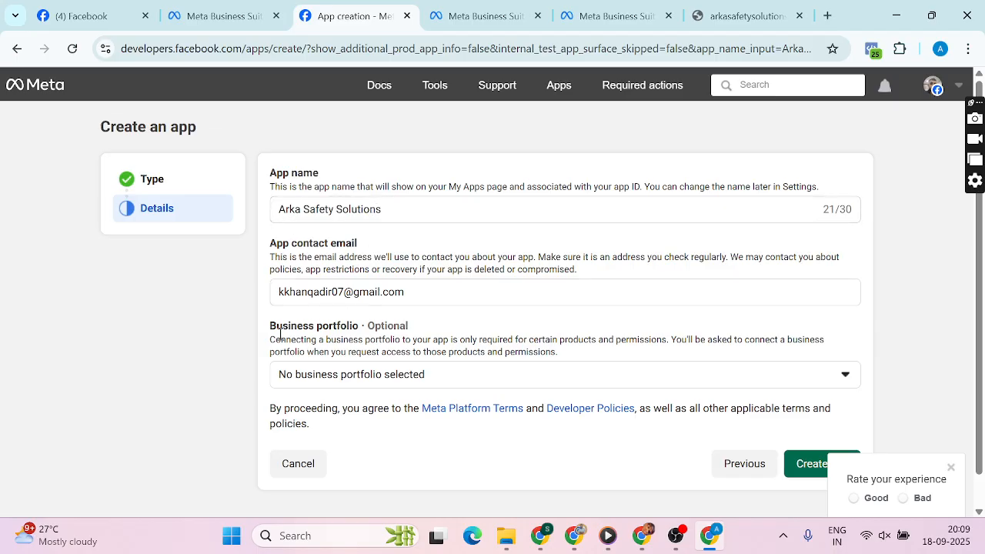
pyautogui.scroll(-1, 431, 331)
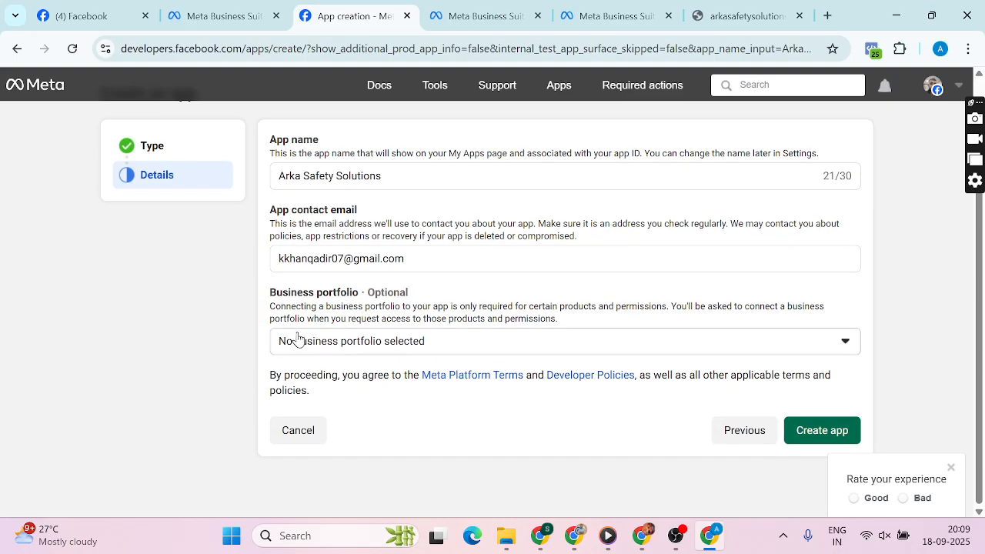
pyautogui.click(492, 350)
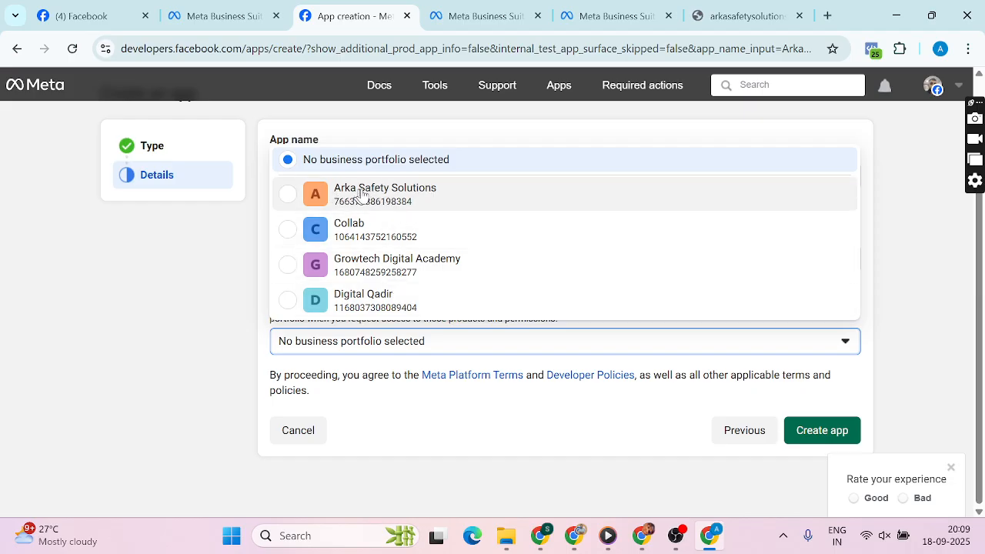
pyautogui.click(408, 193)
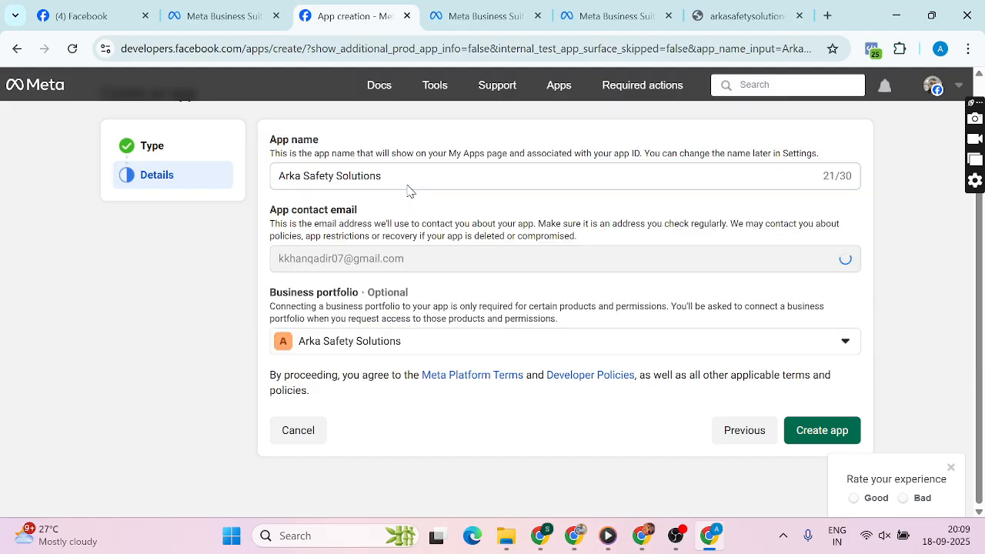
pyautogui.click(817, 438)
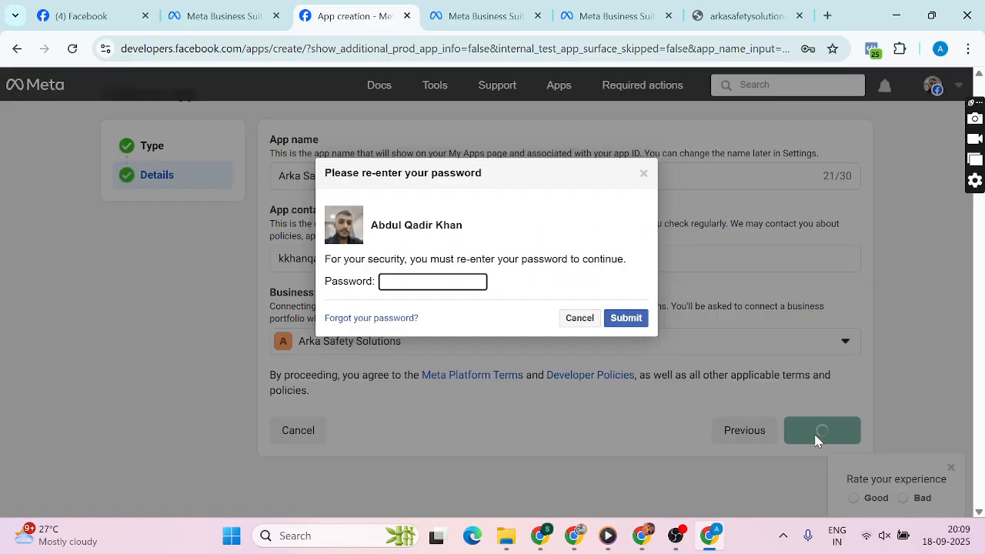
# Confirm with the saved account password and dismiss Chrome's save-password prompt.
pyautogui.click(438, 281)
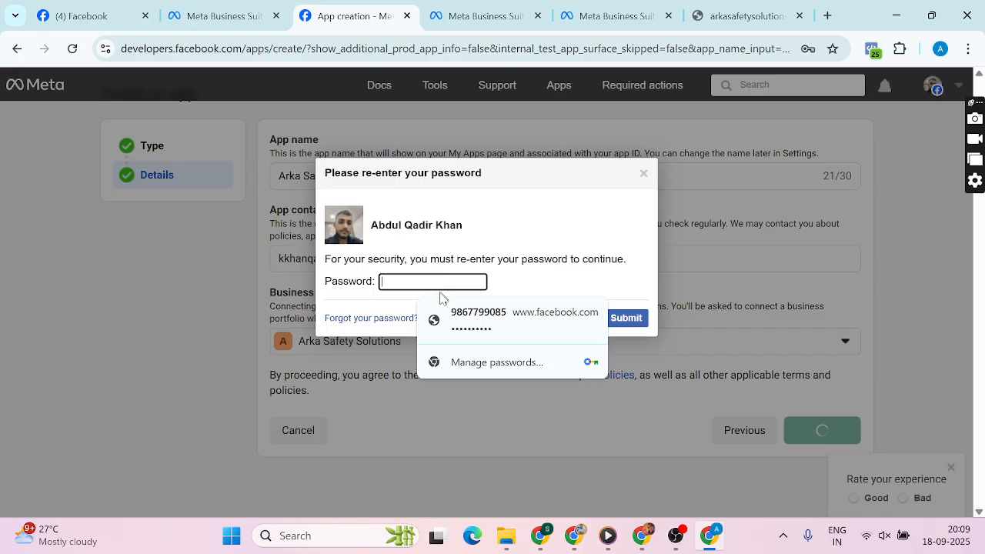
pyautogui.click(465, 319)
pyautogui.click(638, 322)
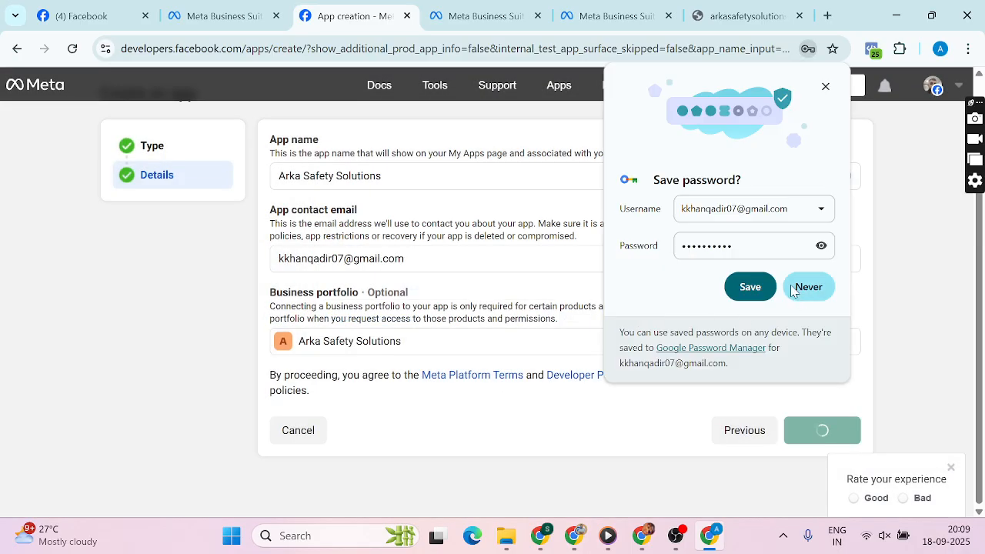
pyautogui.click(826, 86)
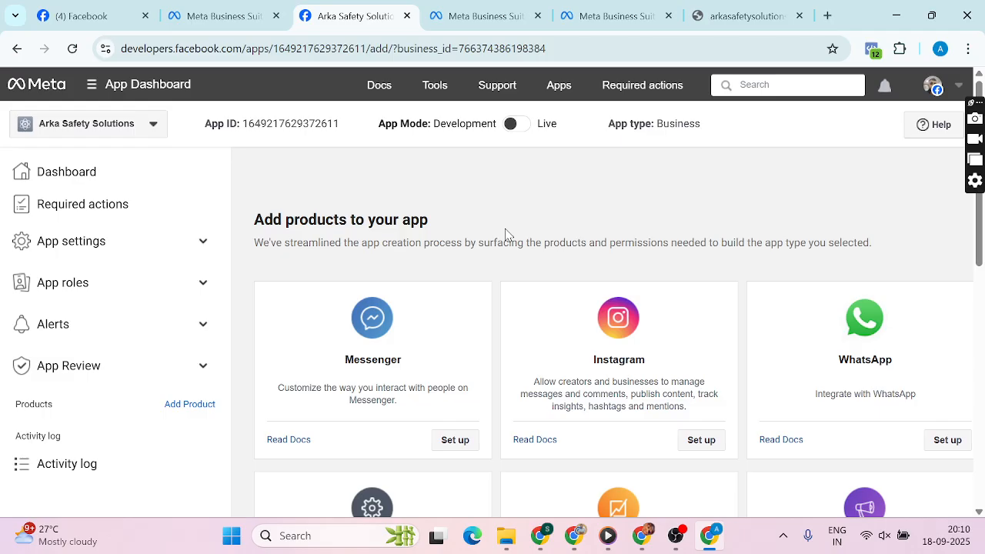
# Scroll the Add products page and expand App settings in the sidebar.
pyautogui.scroll(-1, 505, 233)
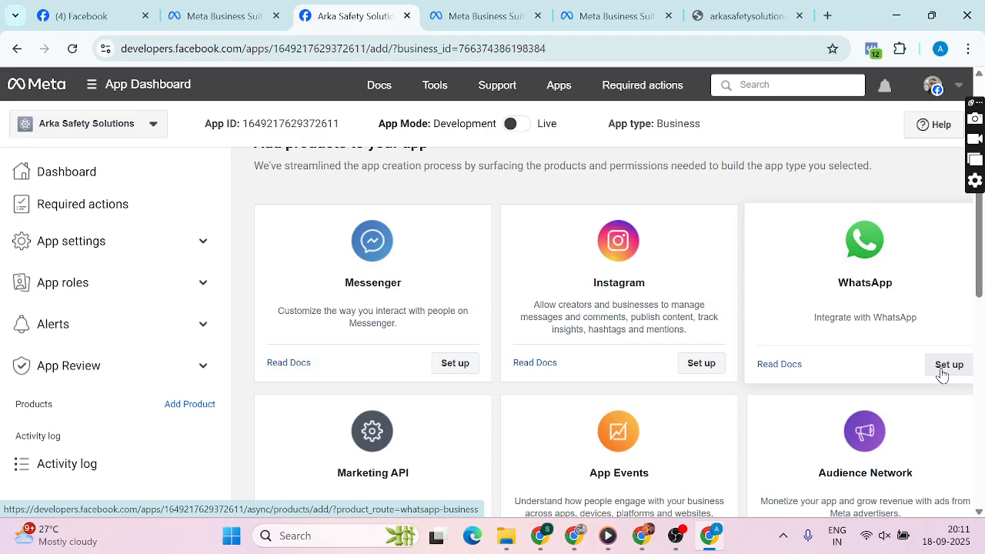
pyautogui.click(80, 258)
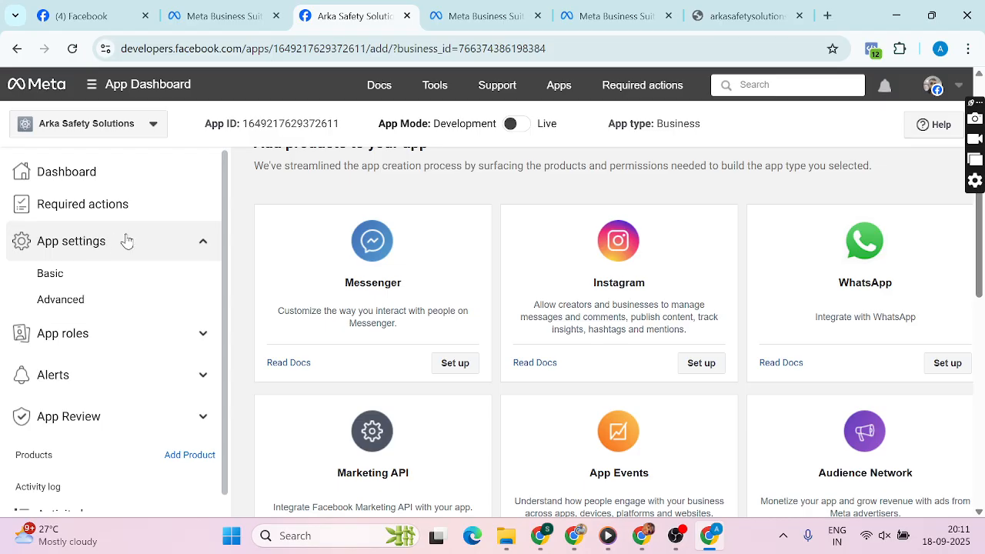
# Open Basic settings, check the 'Arka Safety Solutions' display name, and scroll to business verification.
pyautogui.click(53, 278)
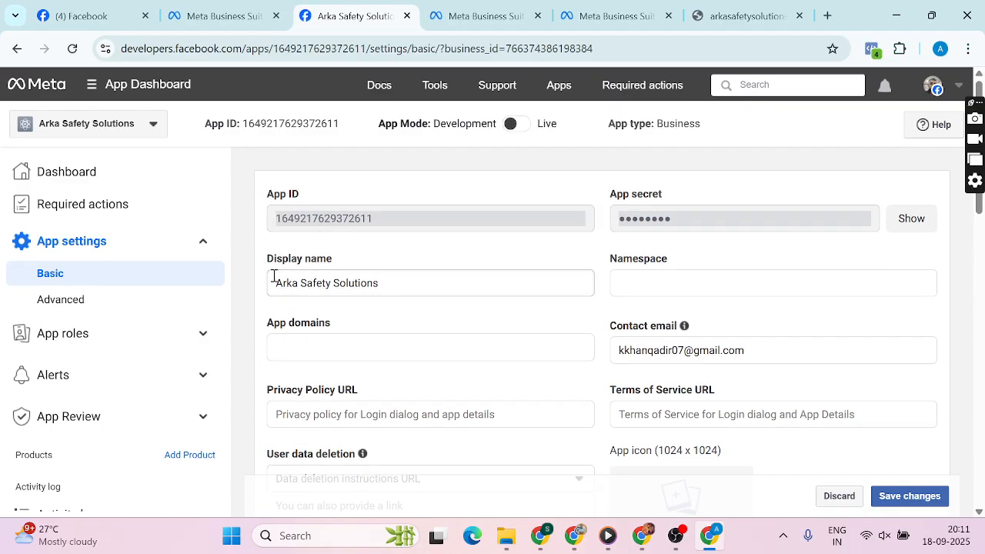
pyautogui.moveTo(386, 282); pyautogui.dragTo(270, 283)
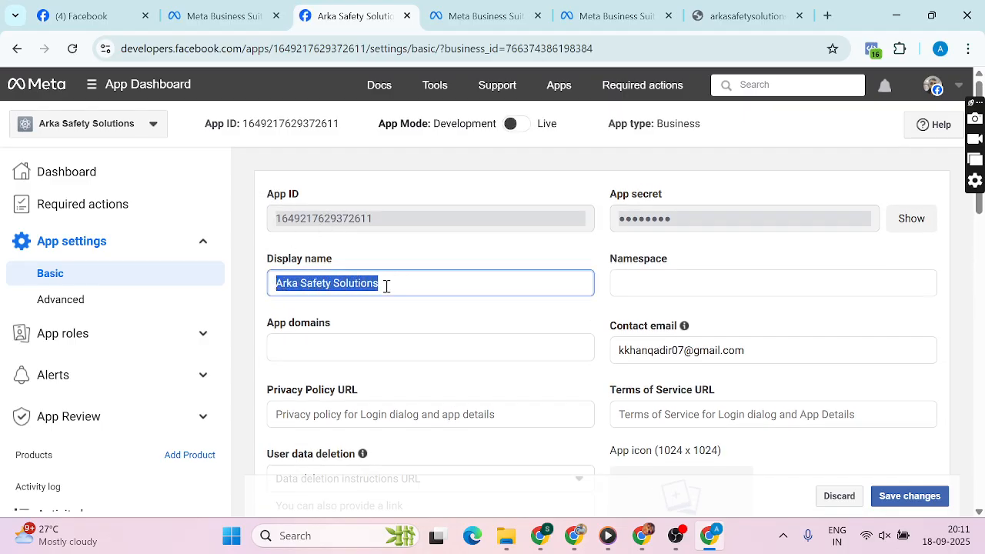
pyautogui.click(397, 283)
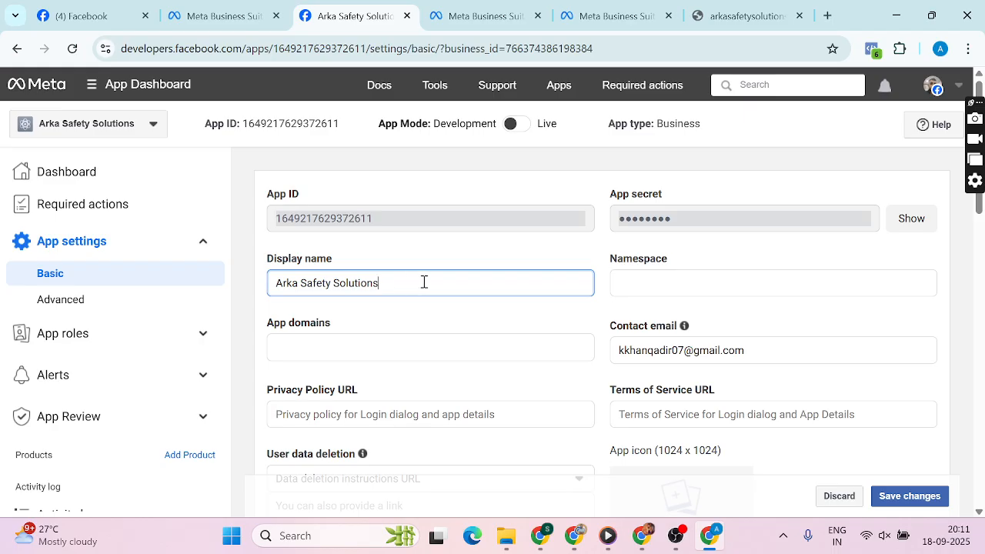
pyautogui.moveTo(418, 281); pyautogui.dragTo(258, 293)
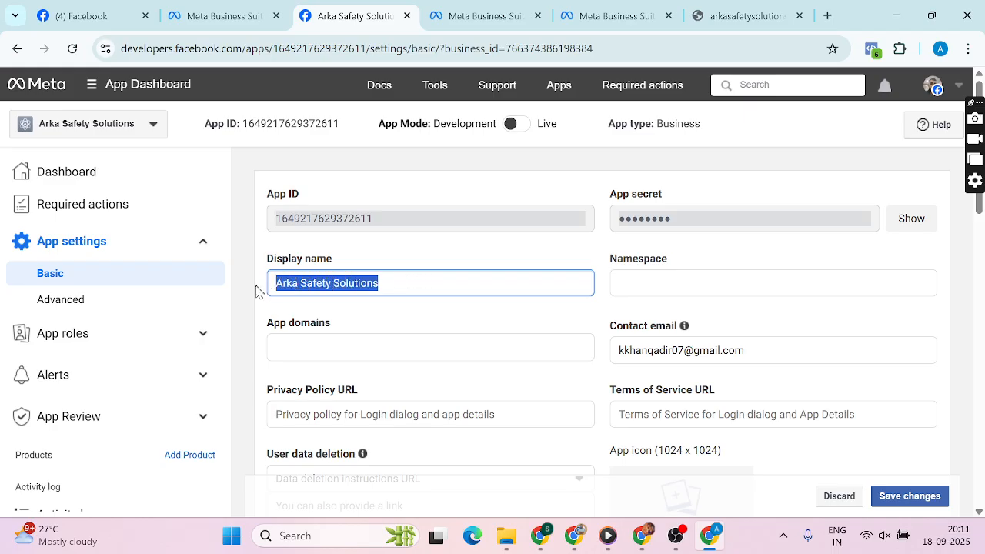
pyautogui.click(378, 321)
pyautogui.scroll(-1, 570, 327)
pyautogui.scroll(-2, 570, 327)
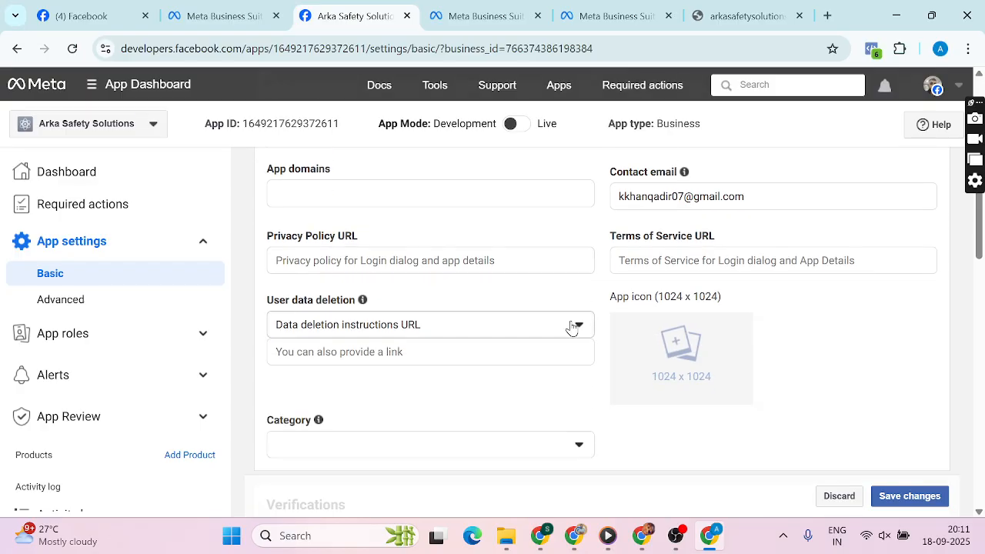
pyautogui.scroll(1, 391, 270)
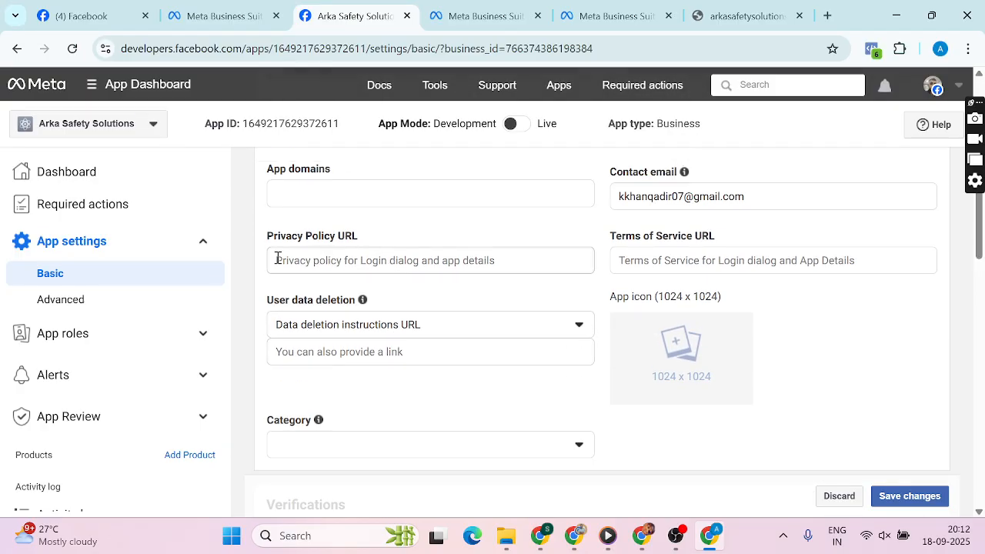
pyautogui.scroll(1, 360, 257)
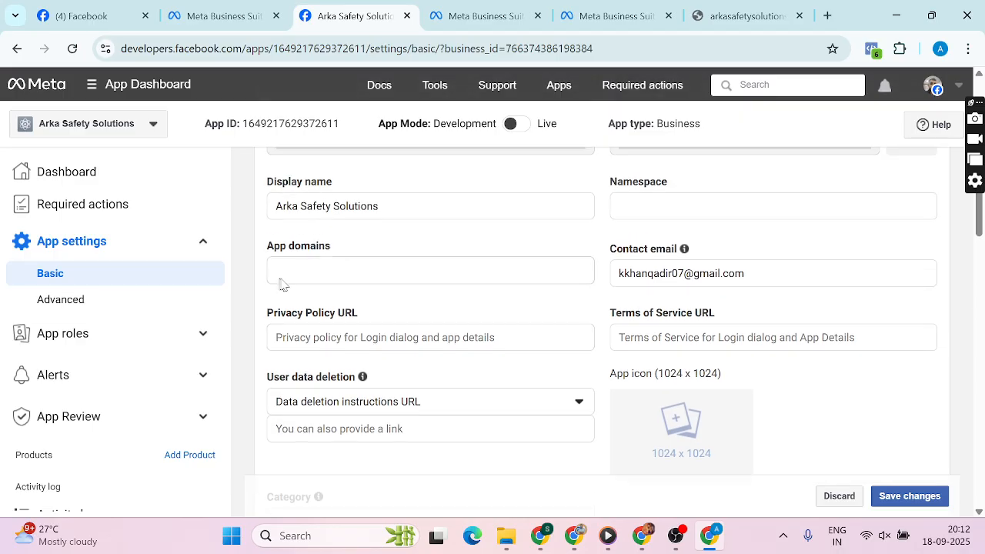
pyautogui.scroll(-2, 374, 334)
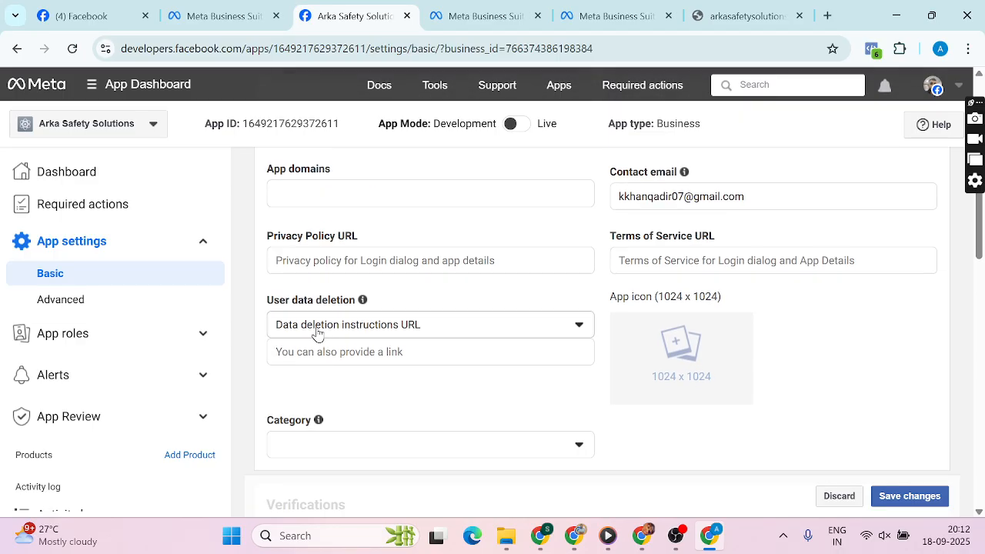
pyautogui.scroll(-3, 401, 281)
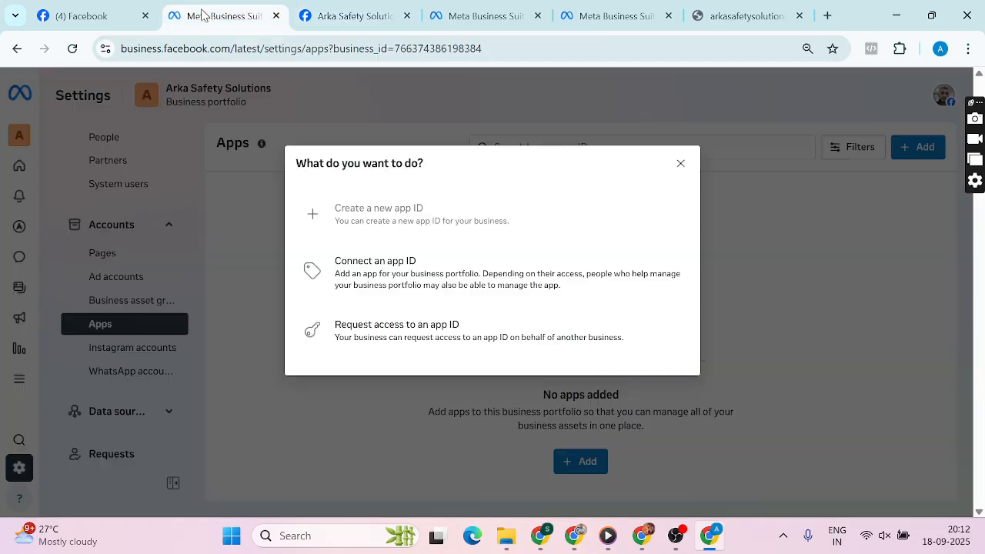
# In Business Suite, close the Apps dialog and open the business portfolio info page.
pyautogui.click(205, 16)
pyautogui.click(682, 165)
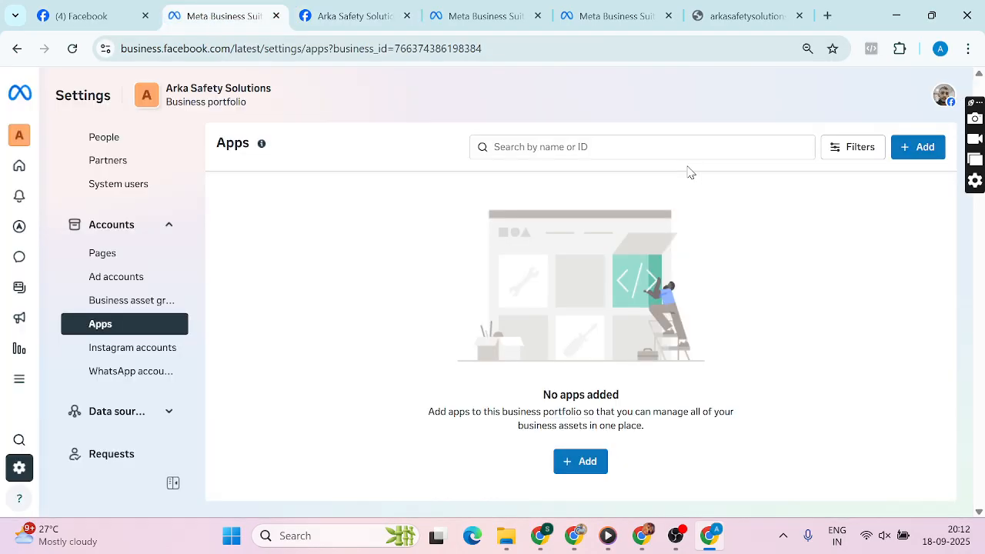
pyautogui.scroll(1, 115, 200)
pyautogui.click(114, 141)
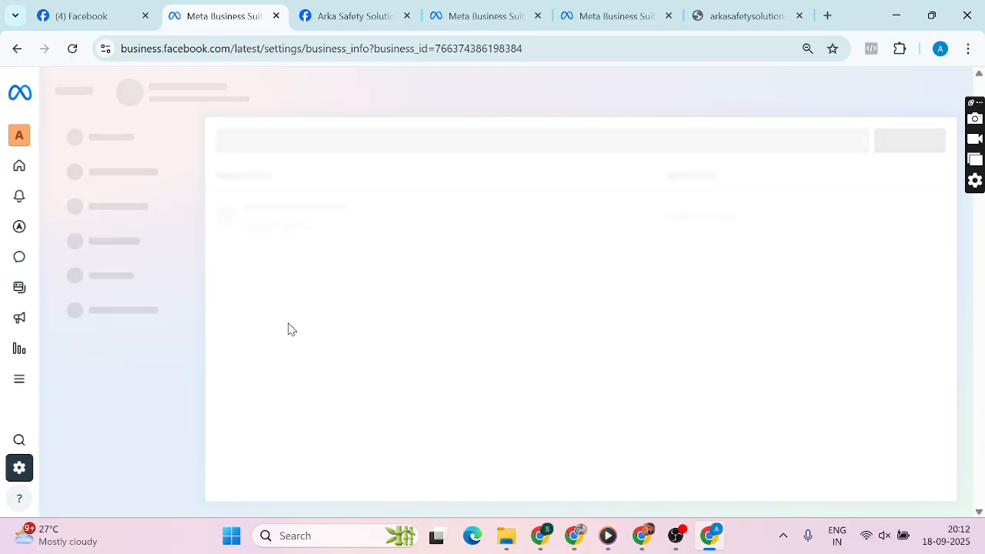
pyautogui.scroll(-3, 339, 324)
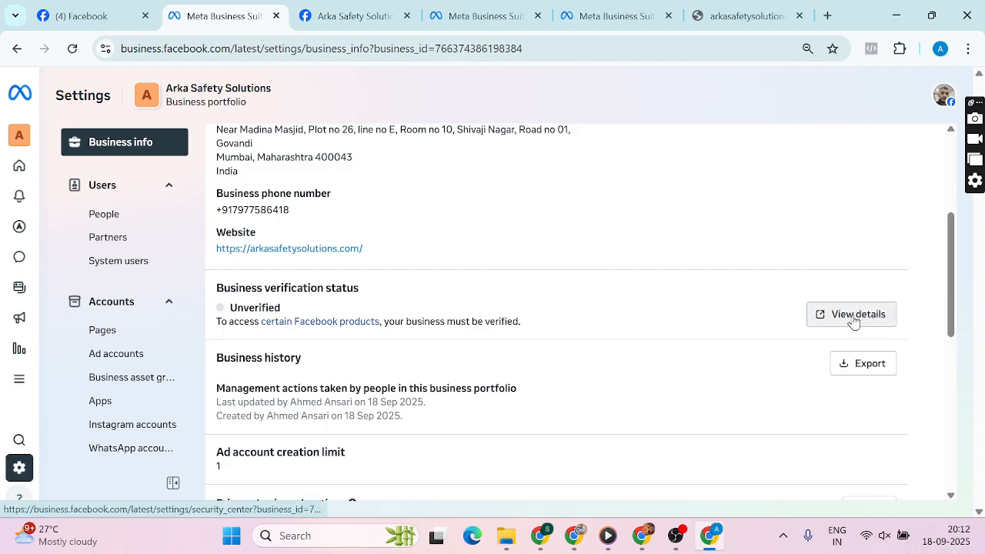
pyautogui.scroll(3, 488, 297)
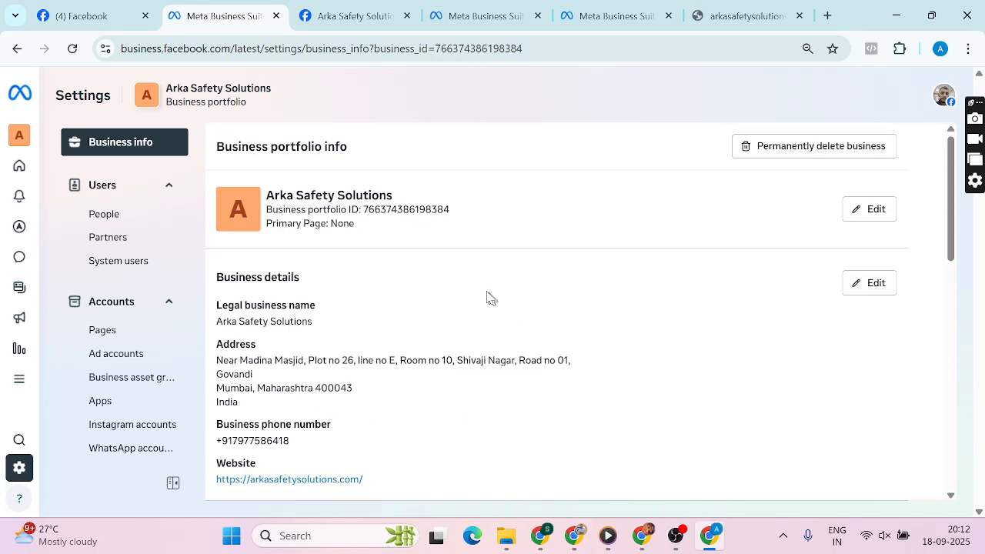
pyautogui.scroll(-4, 479, 293)
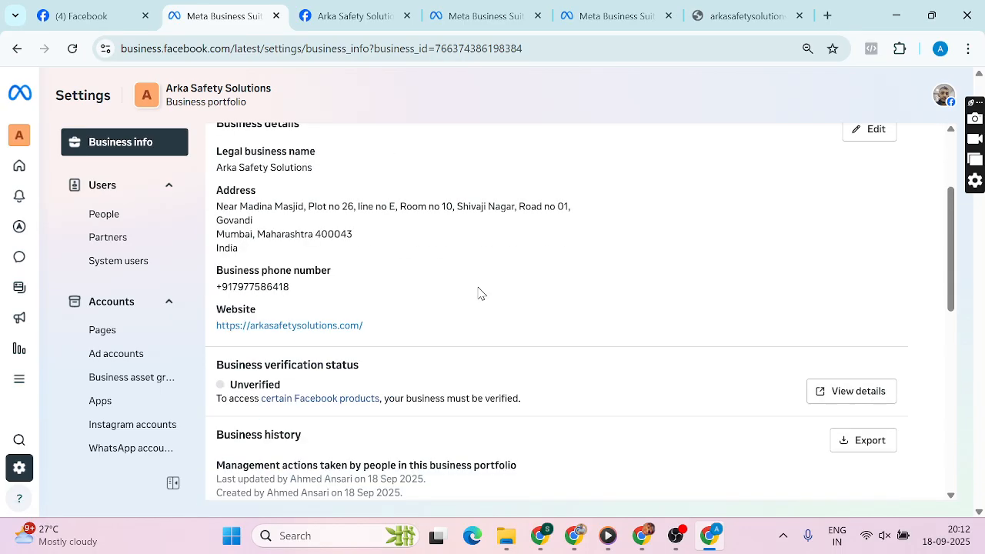
# Compare with the developer app settings, then open the Business verification status details.
pyautogui.click(371, 20)
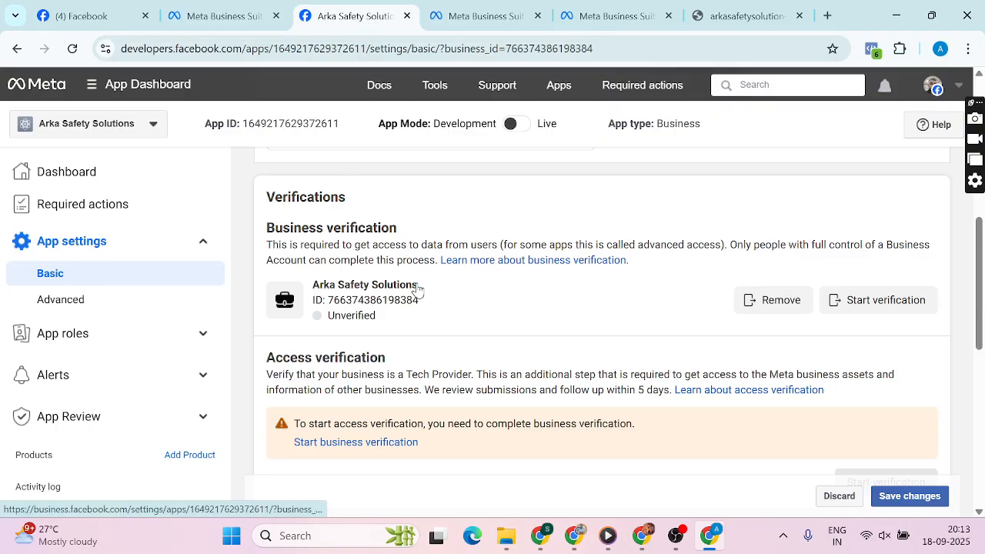
pyautogui.click(235, 16)
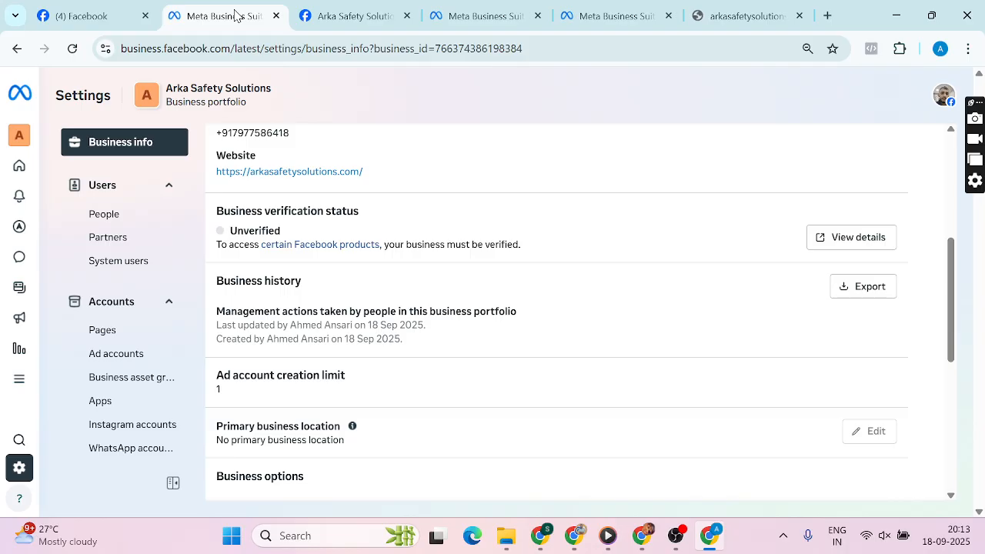
pyautogui.click(362, 17)
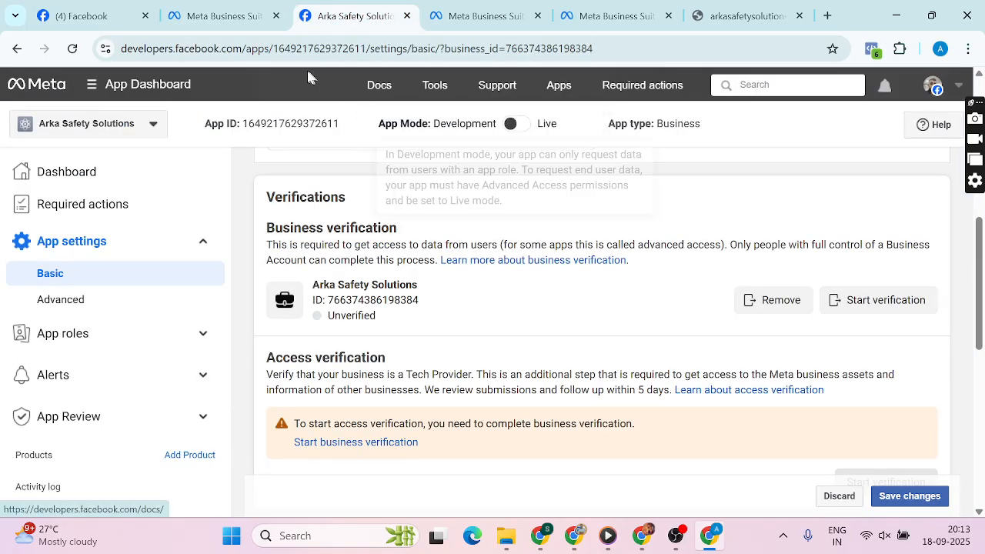
pyautogui.click(236, 16)
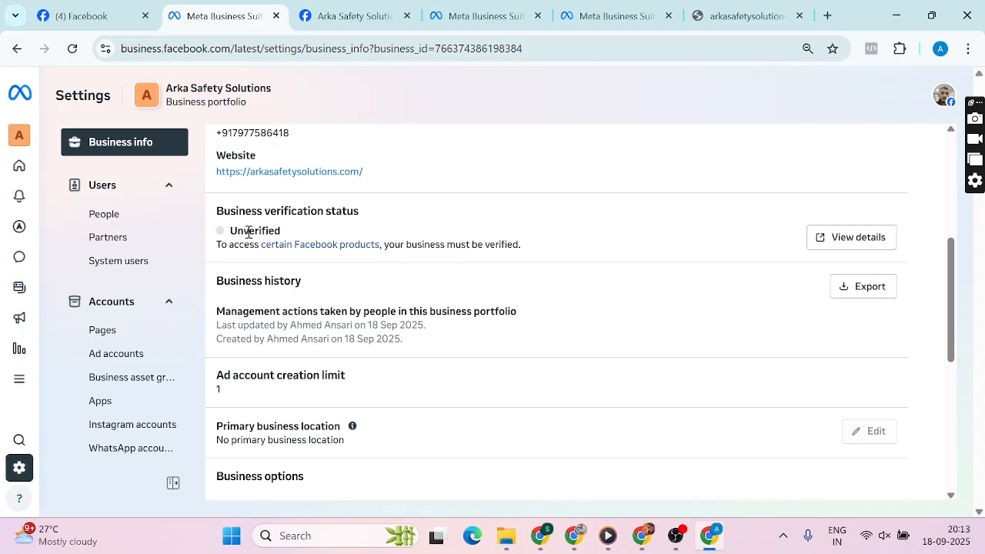
pyautogui.click(858, 240)
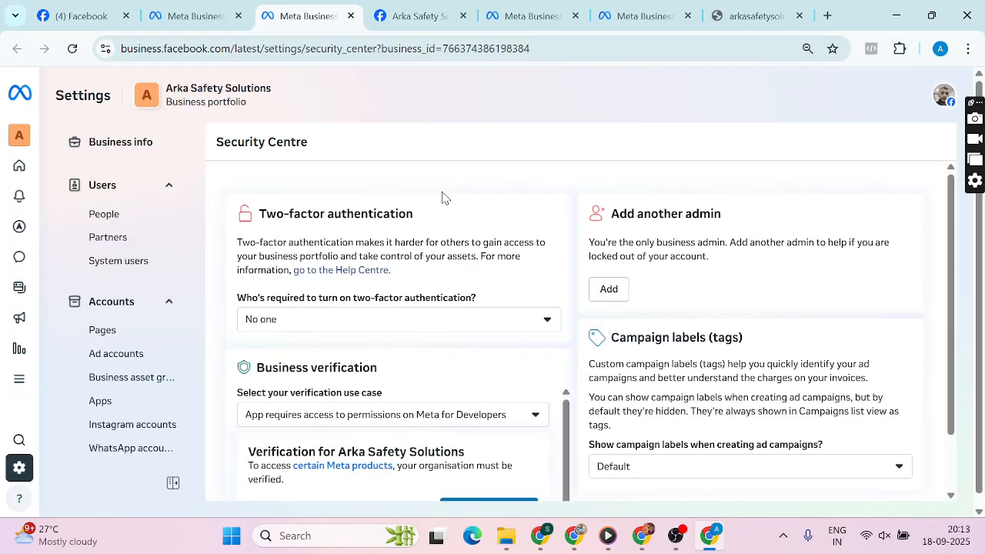
pyautogui.scroll(-1, 414, 298)
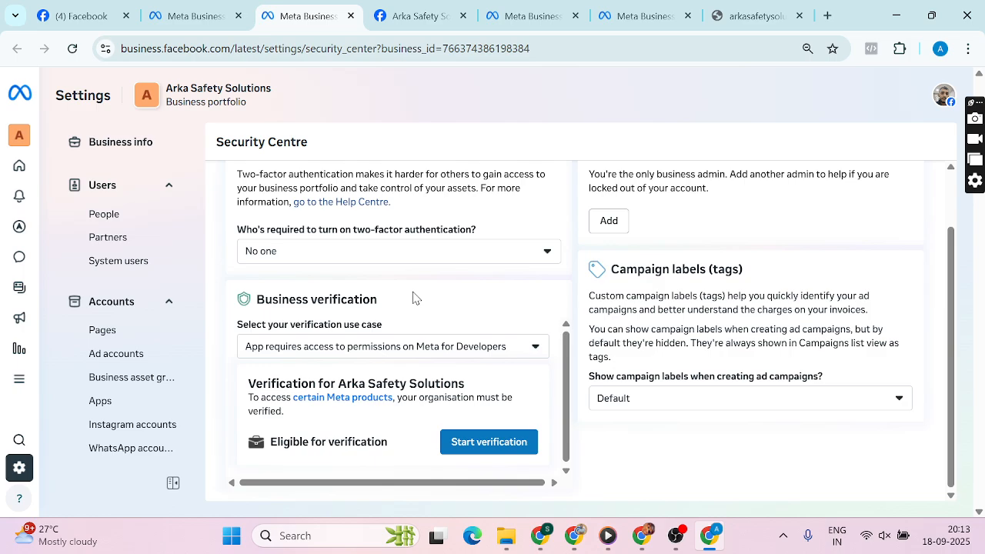
pyautogui.moveTo(411, 305); pyautogui.dragTo(260, 297)
pyautogui.click(455, 310)
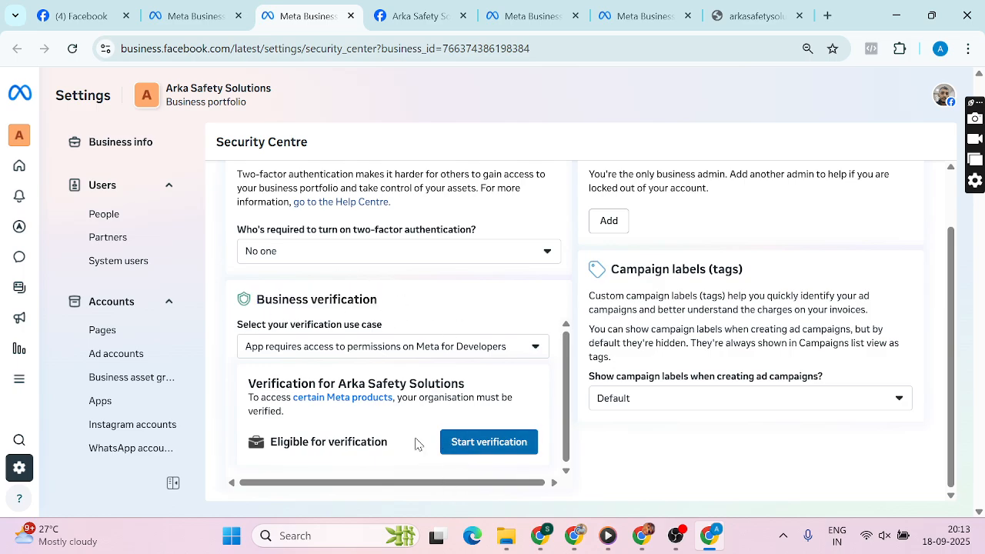
# Start verification for Arka Safety Solutions and review the Ineligible for verification message.
pyautogui.click(488, 441)
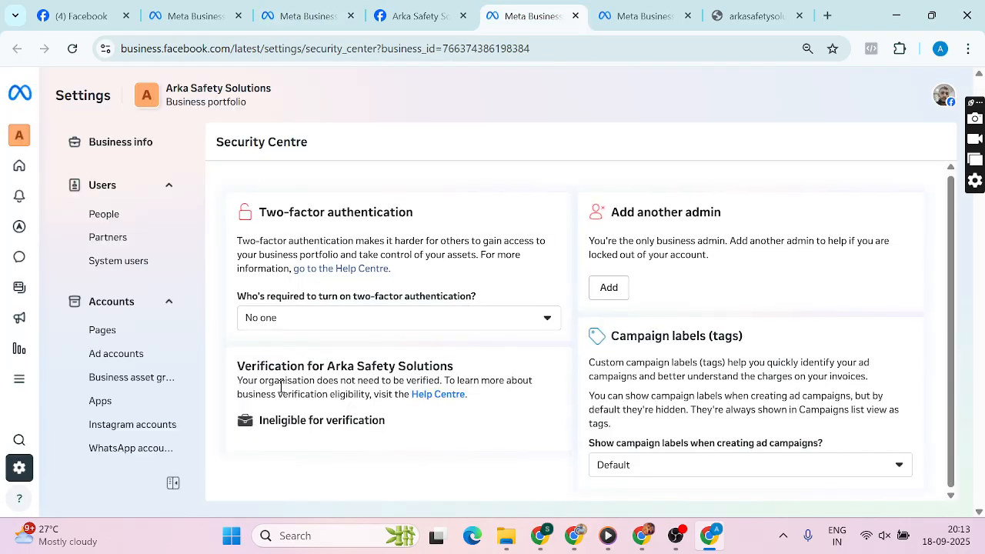
pyautogui.moveTo(406, 427); pyautogui.dragTo(262, 428)
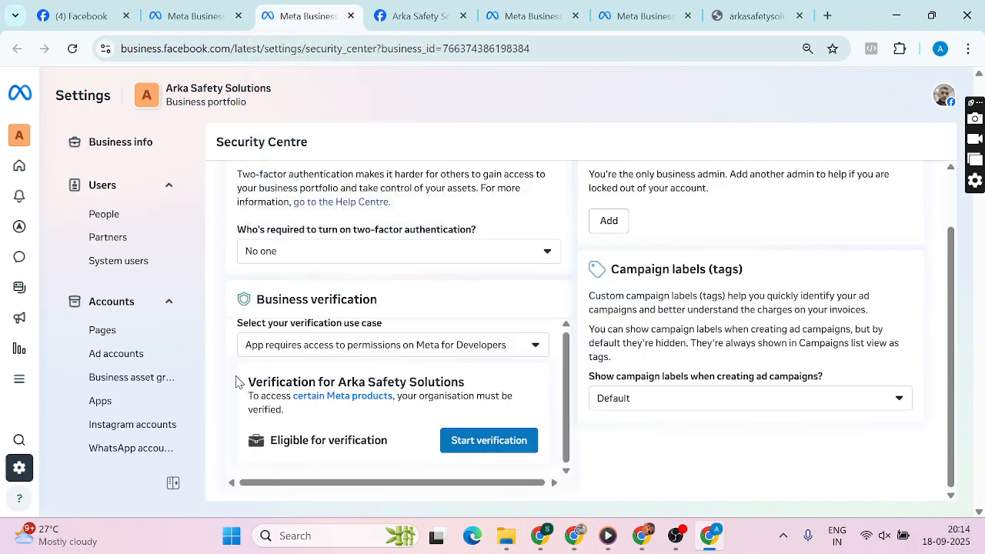
pyautogui.moveTo(237, 383); pyautogui.dragTo(504, 379)
pyautogui.click(503, 379)
# Check the App ID in developer settings, briefly switch to OBS, then open the Security Centre tab.
pyautogui.click(389, 15)
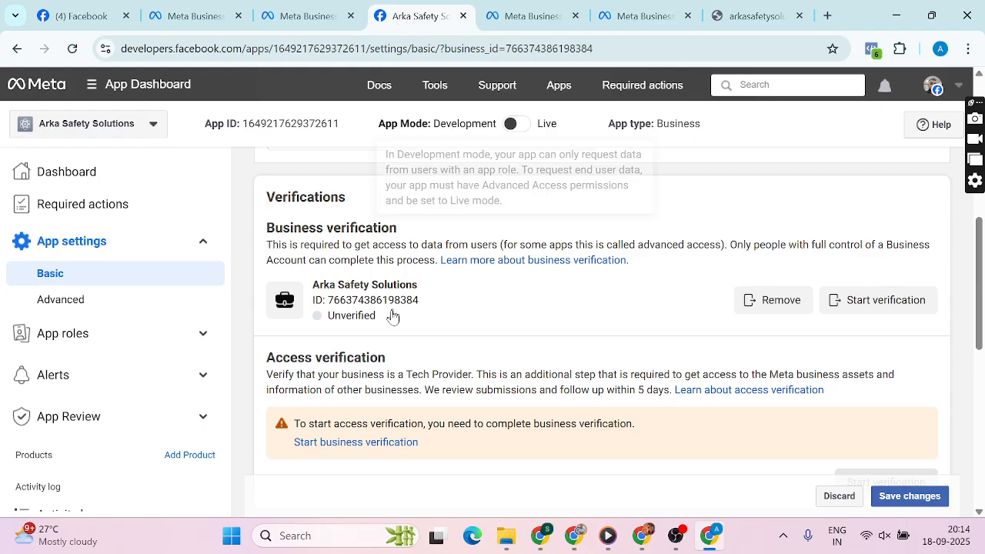
pyautogui.scroll(5, 392, 315)
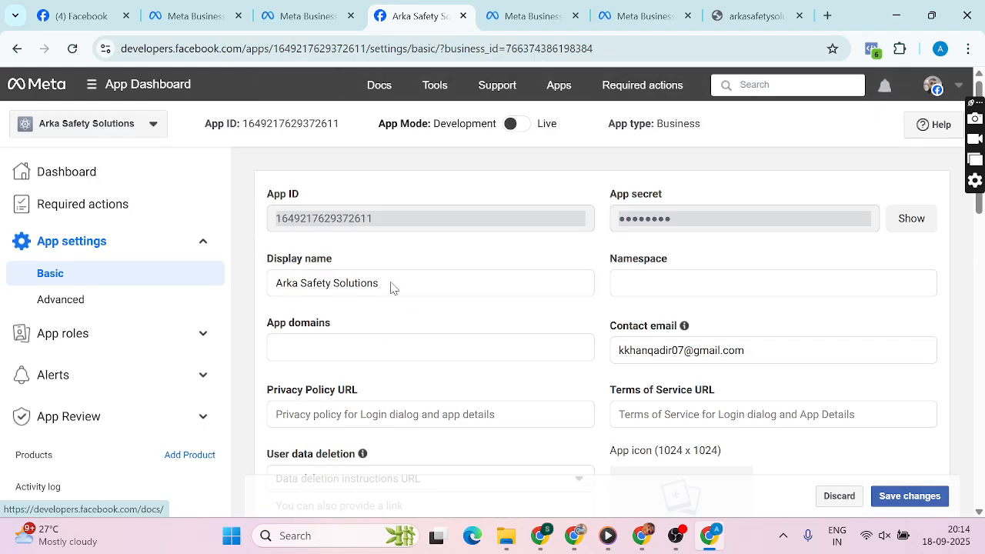
pyautogui.moveTo(383, 225); pyautogui.dragTo(271, 223)
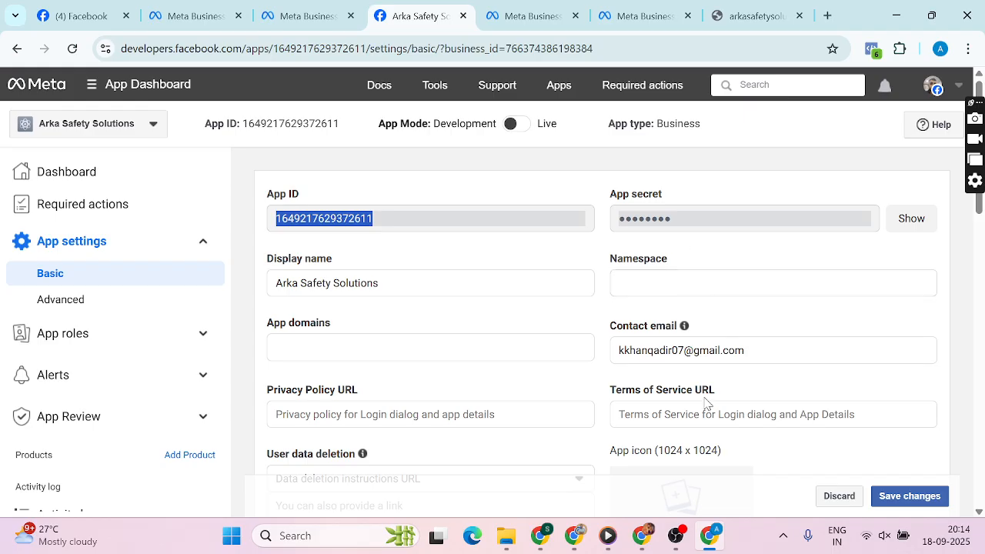
pyautogui.click(671, 494)
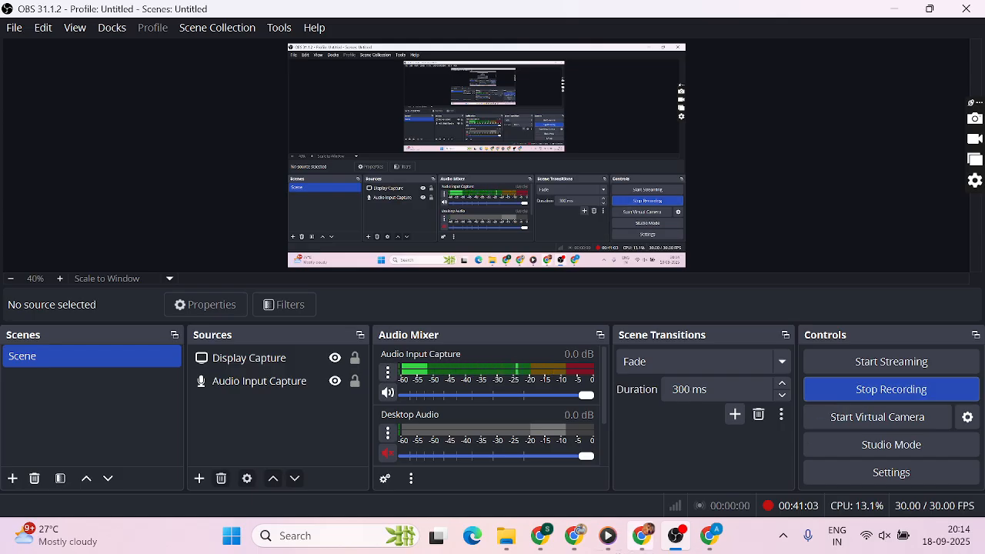
pyautogui.moveTo(637, 541)
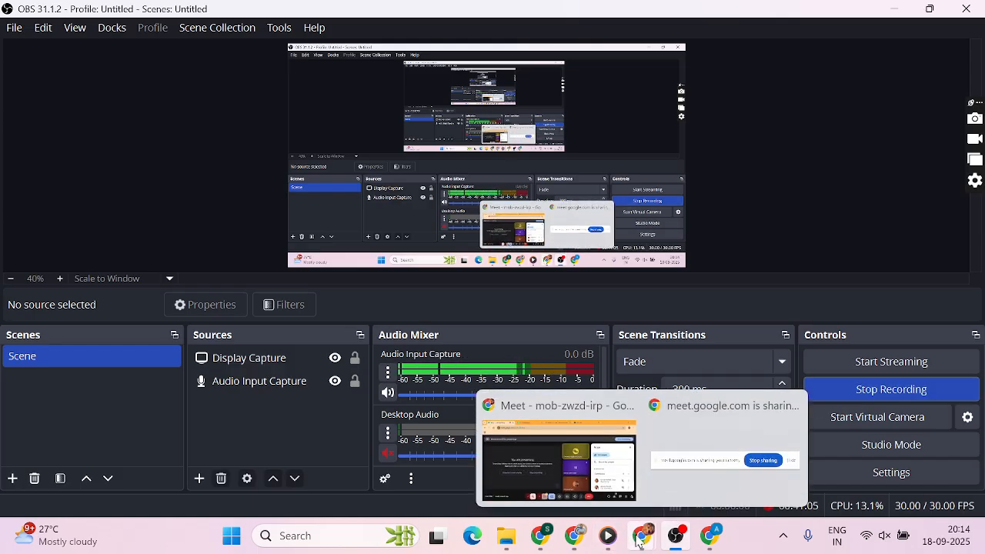
pyautogui.click(710, 535)
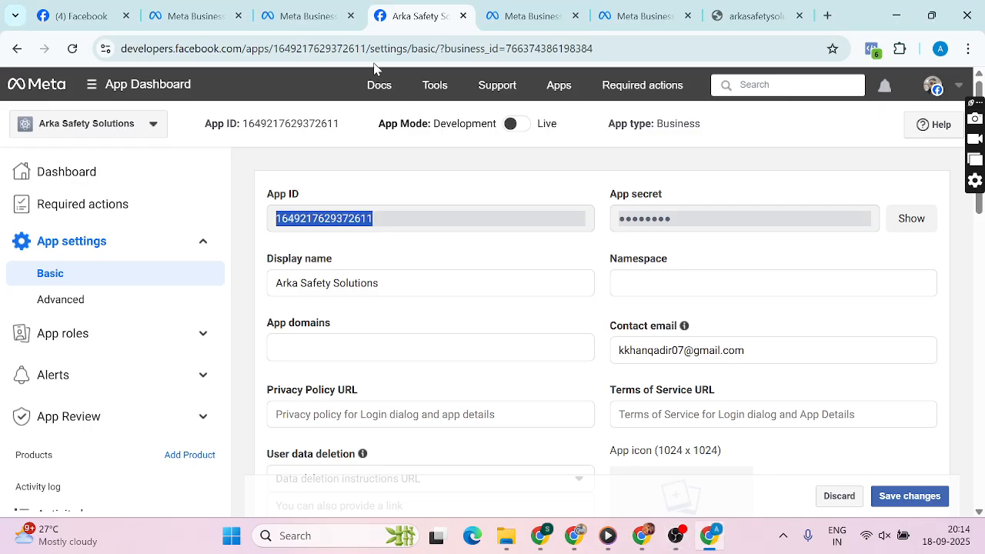
pyautogui.click(252, 240)
pyautogui.click(305, 21)
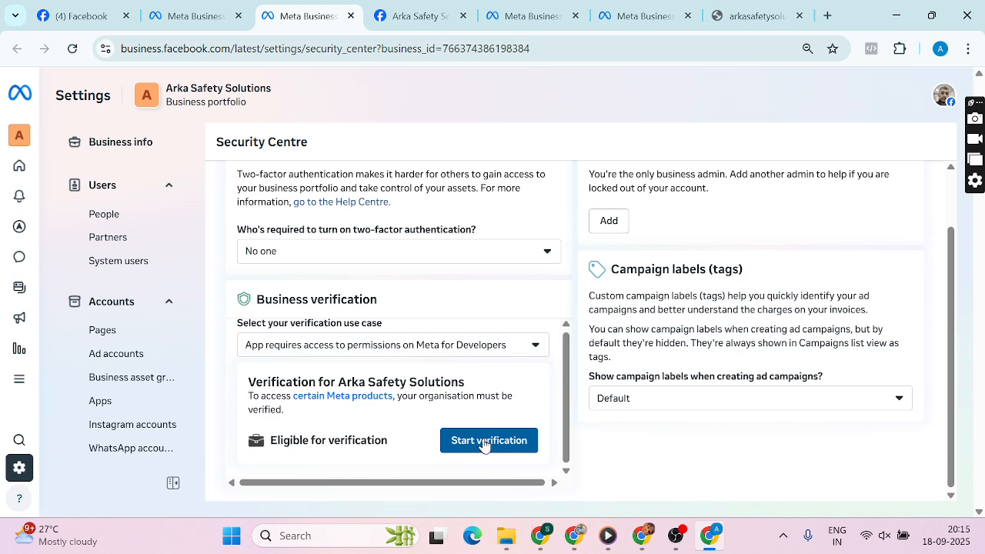
# Start business verification, keep India as the country, and dismiss the exit prompt.
pyautogui.click(483, 443)
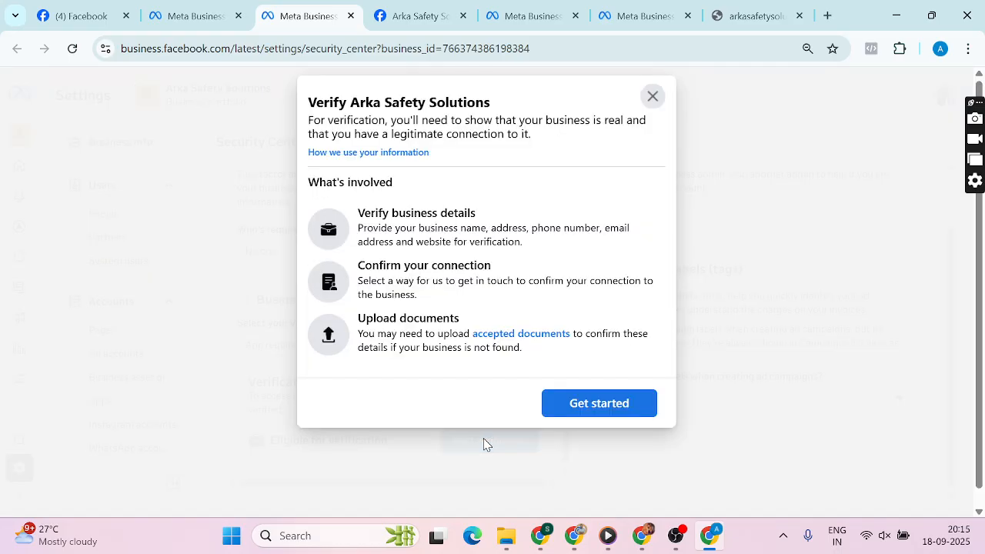
pyautogui.scroll(-2, 496, 362)
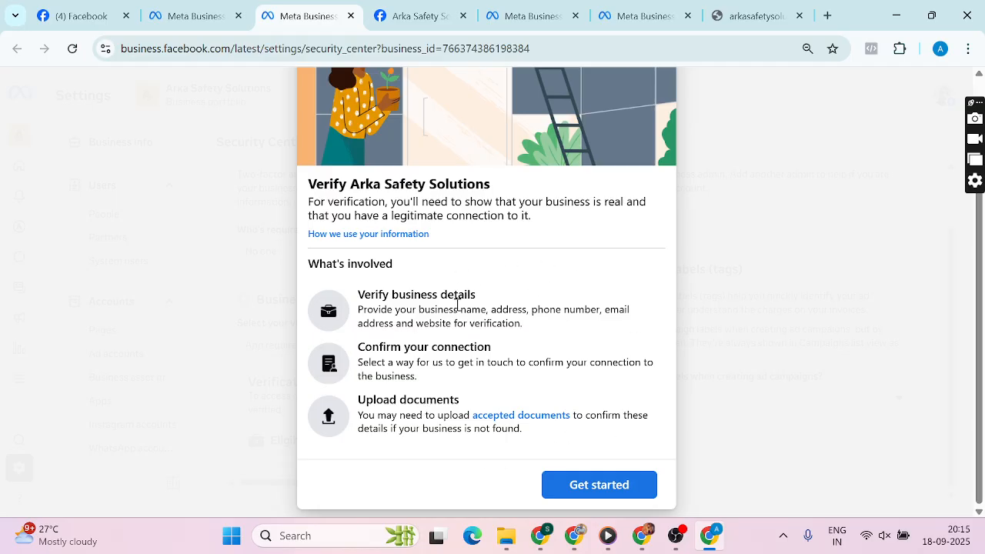
pyautogui.click(599, 485)
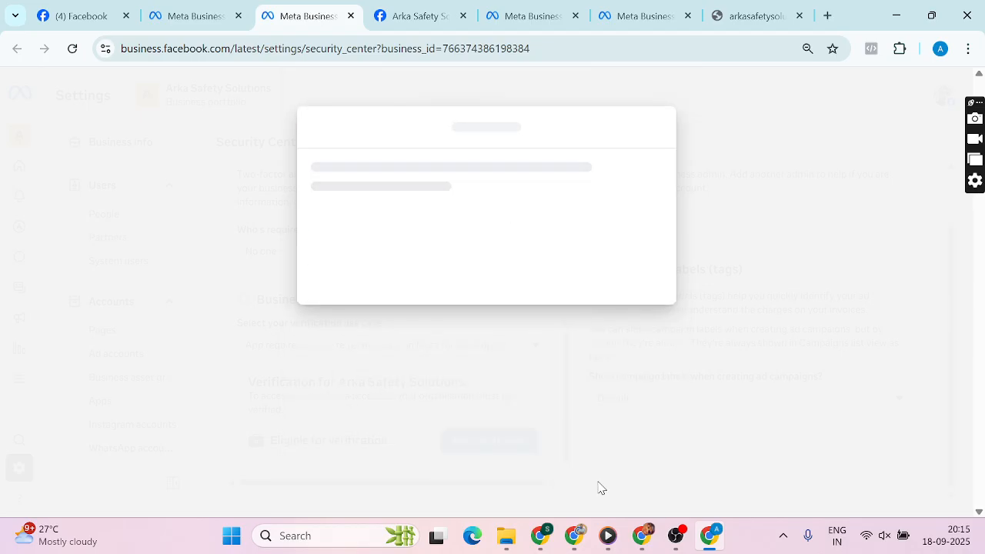
pyautogui.click(451, 185)
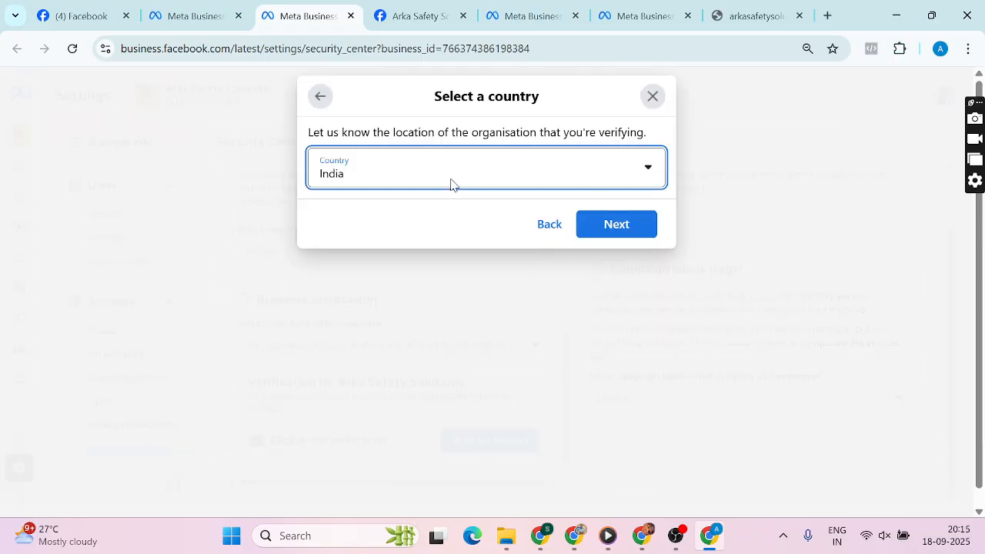
pyautogui.click(616, 350)
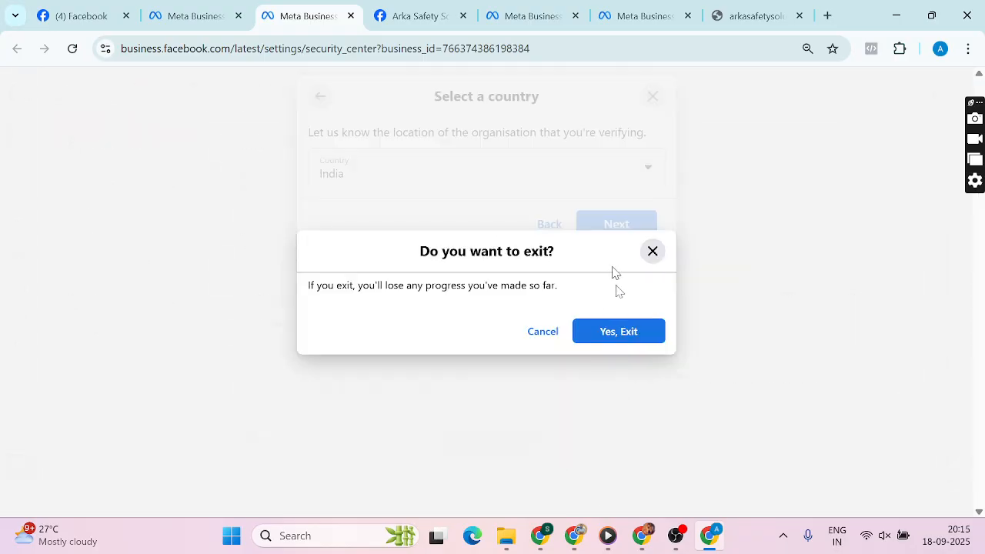
pyautogui.click(652, 252)
pyautogui.click(624, 228)
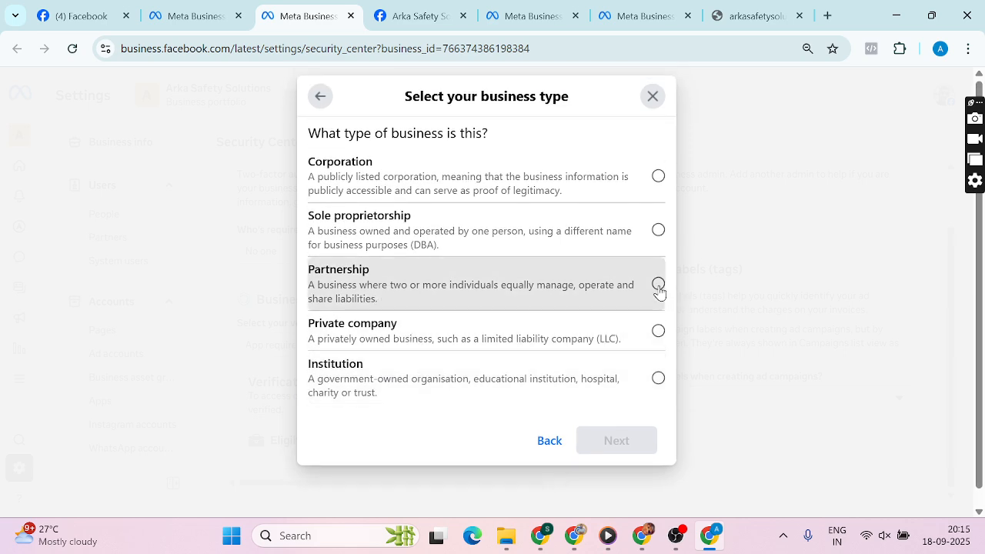
# Set the business type to Partnership and mark it as Registered.
pyautogui.click(658, 284)
pyautogui.click(615, 441)
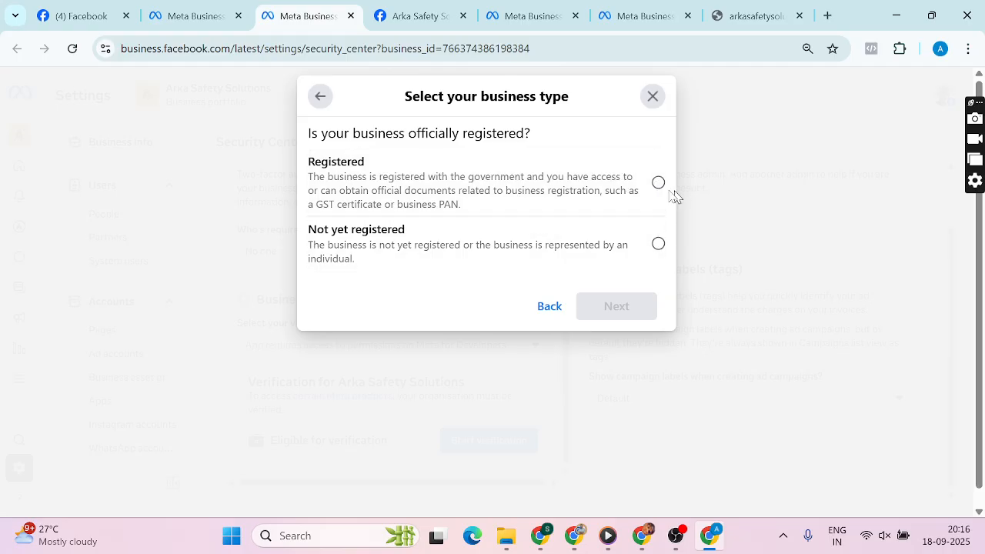
pyautogui.click(658, 184)
pyautogui.click(616, 306)
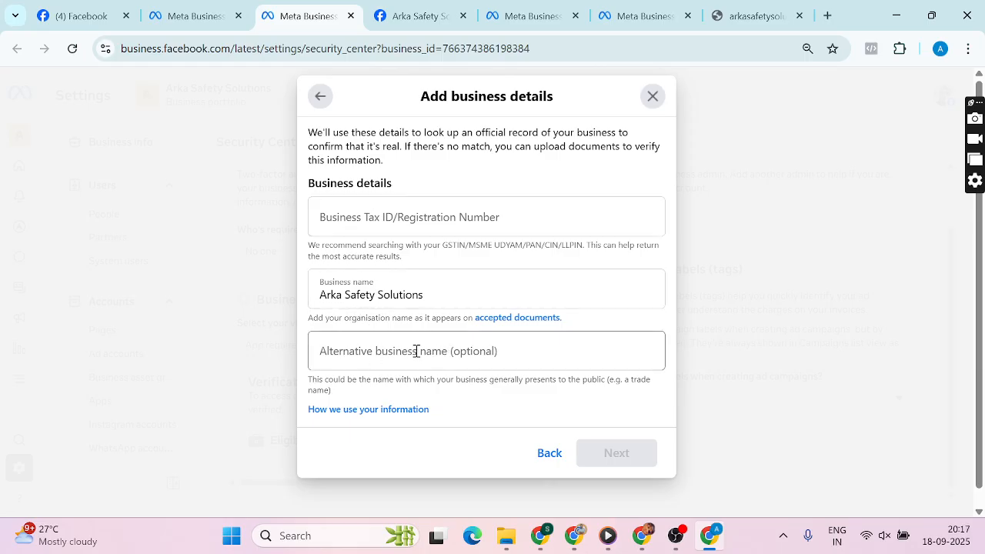
# Enter the business's GSTIN in the Tax ID/Registration Number field, correcting its last characters.
pyautogui.click(433, 218)
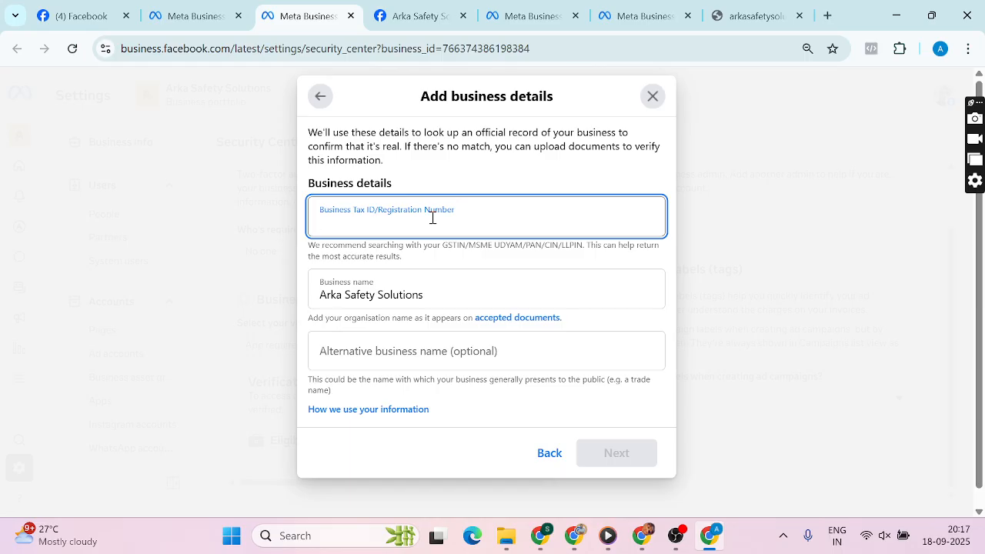
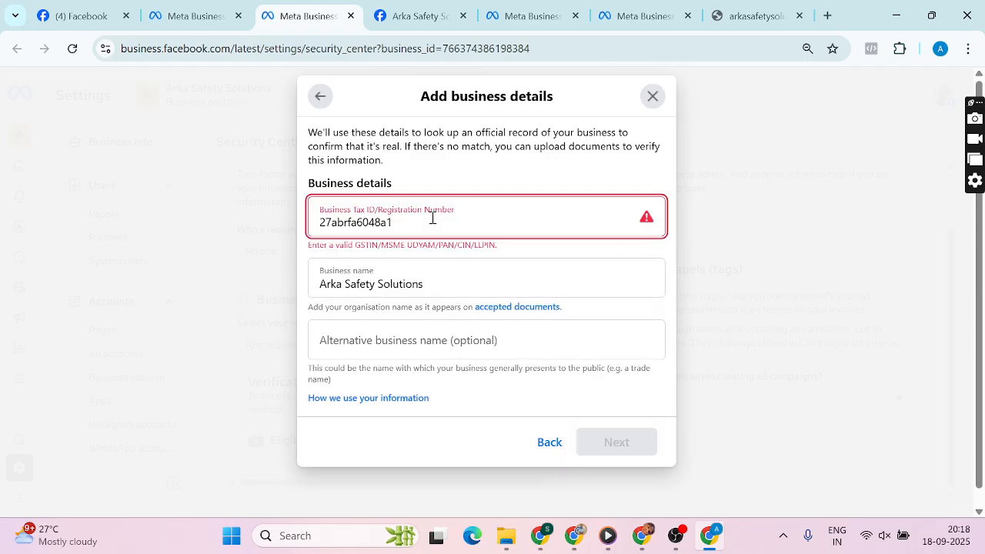
pyautogui.write('zh')
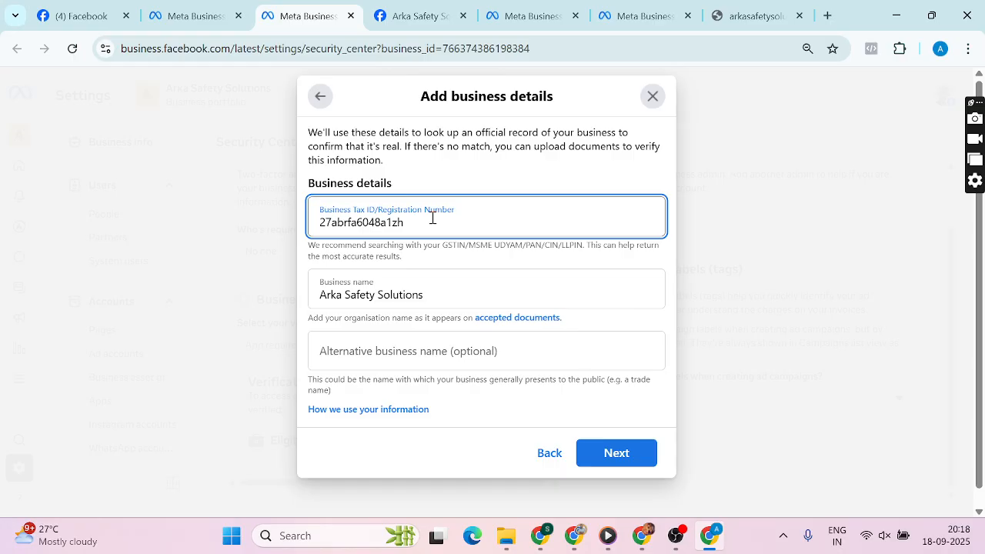
pyautogui.click(419, 264)
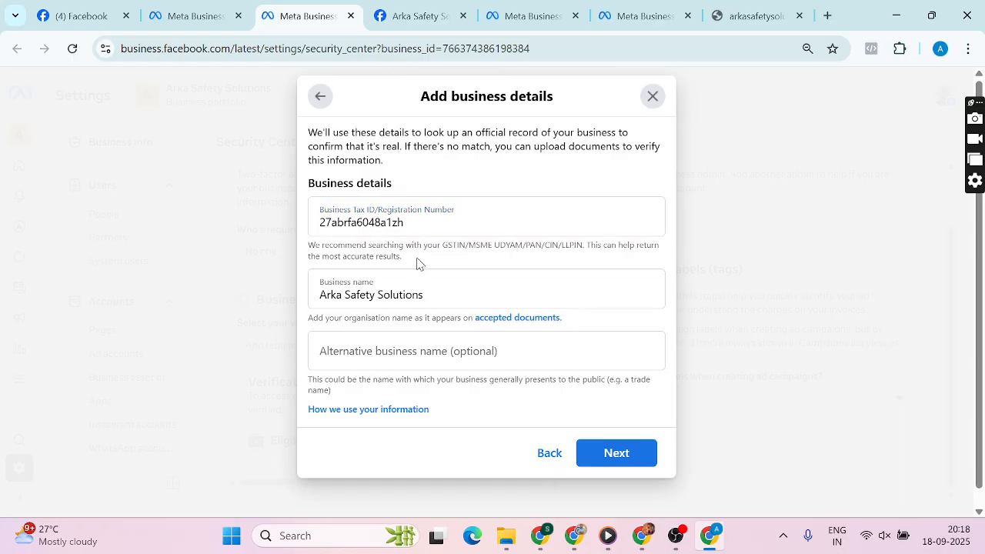
pyautogui.scroll(-1, 420, 264)
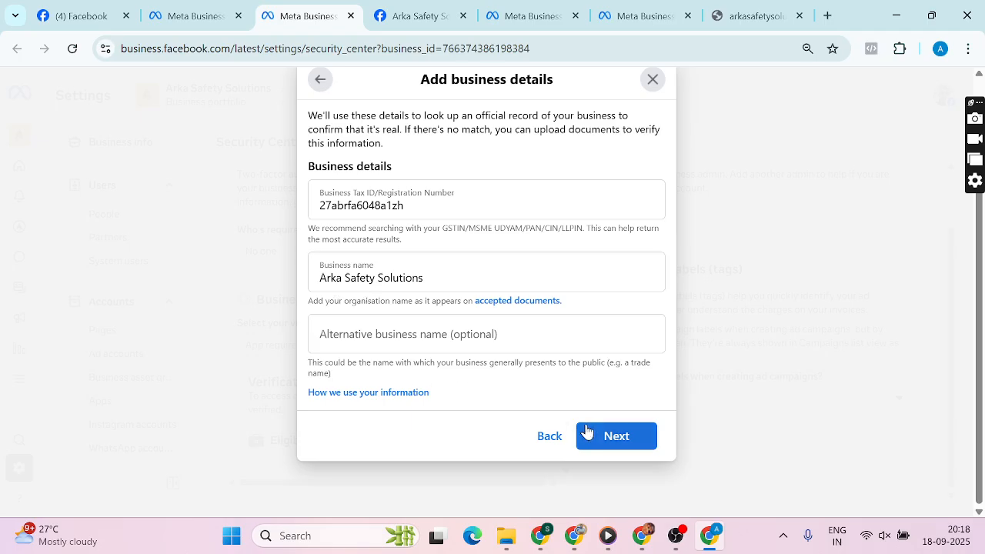
# Submit the business details, pre-filled address and contact information to search public records.
pyautogui.click(611, 439)
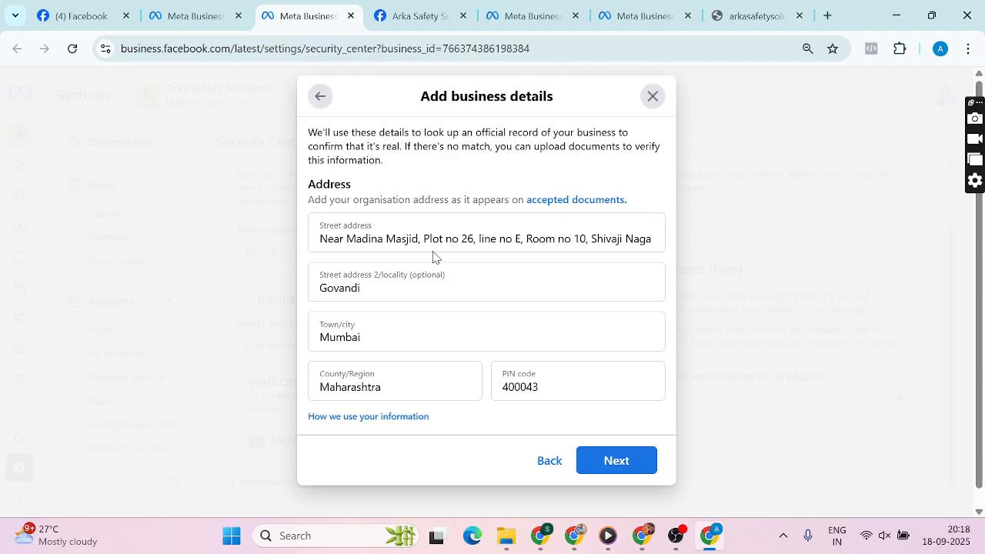
pyautogui.scroll(-1, 489, 247)
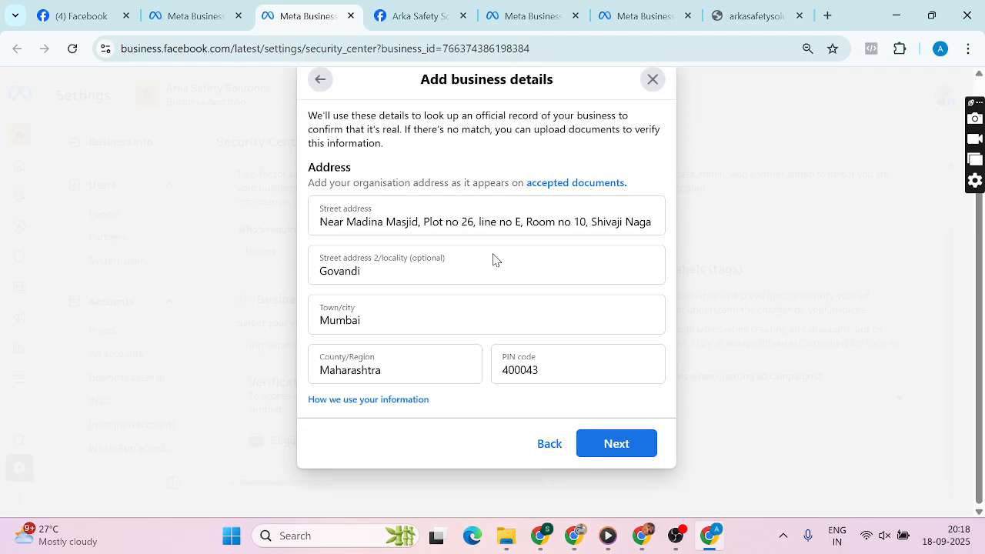
pyautogui.click(618, 446)
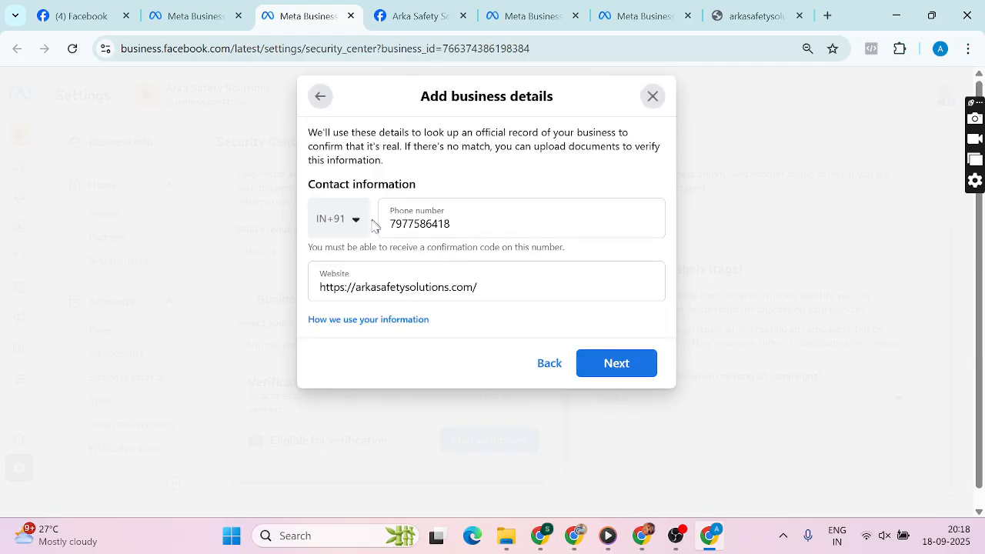
pyautogui.click(606, 374)
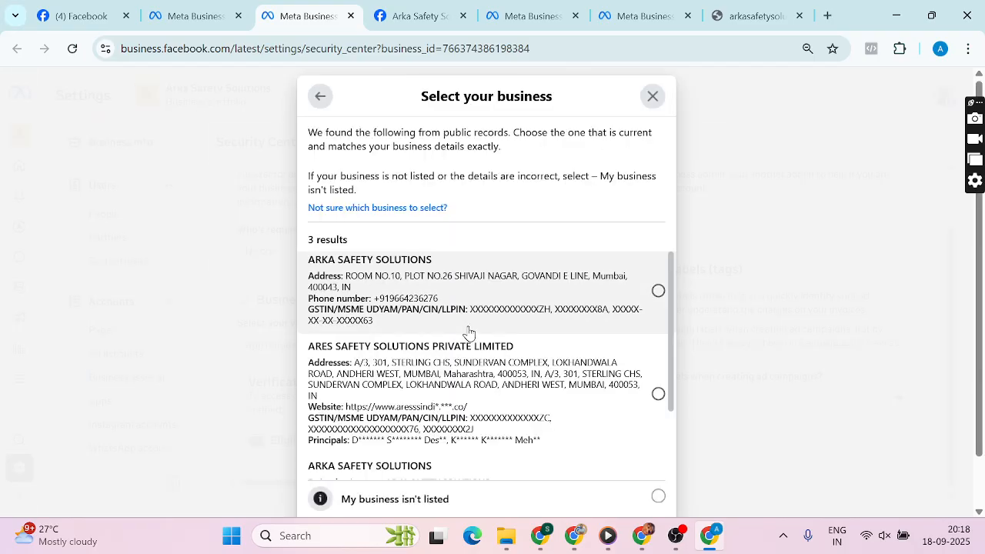
# Select the first ARKA SAFETY SOLUTIONS record from the three public-record results.
pyautogui.scroll(-1, 468, 331)
pyautogui.scroll(1, 461, 329)
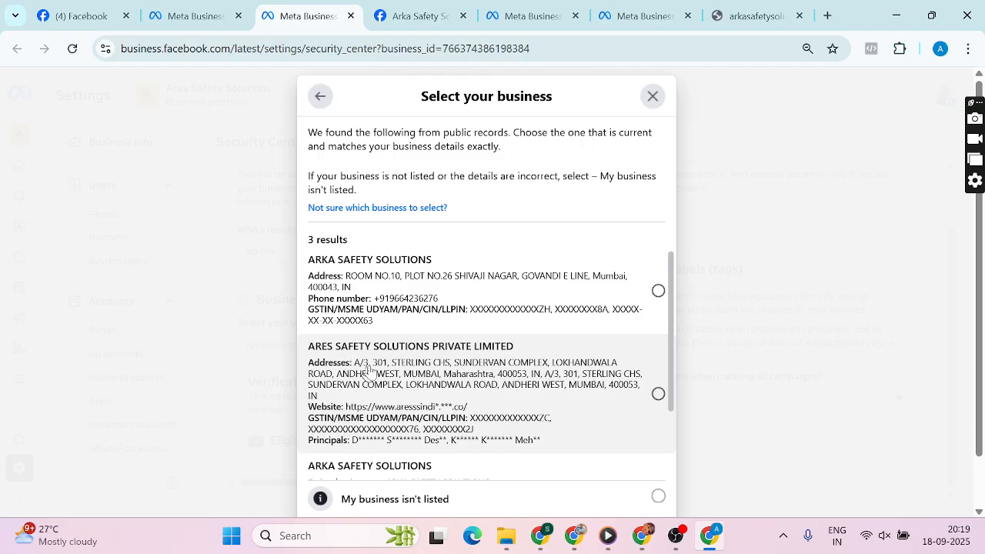
pyautogui.scroll(-3, 407, 354)
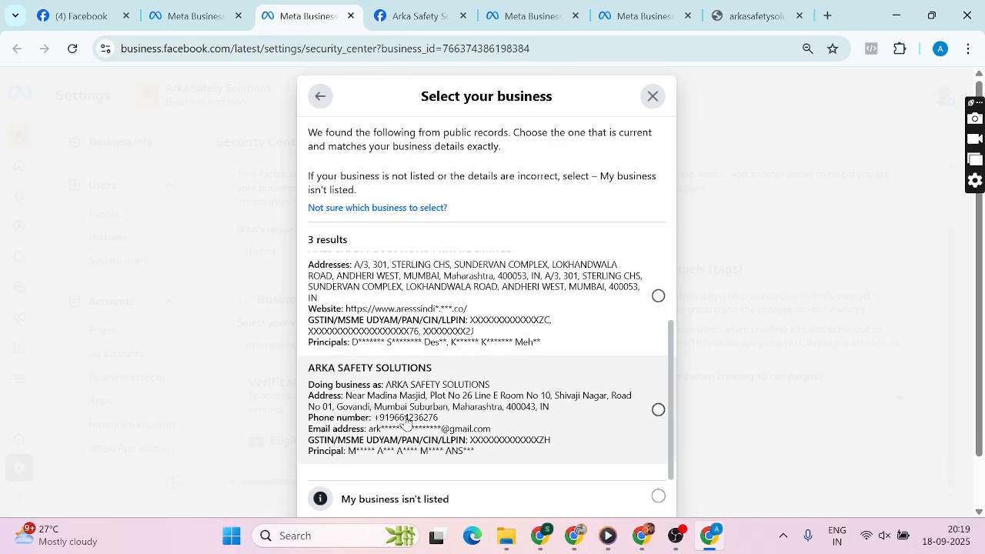
pyautogui.scroll(3, 430, 396)
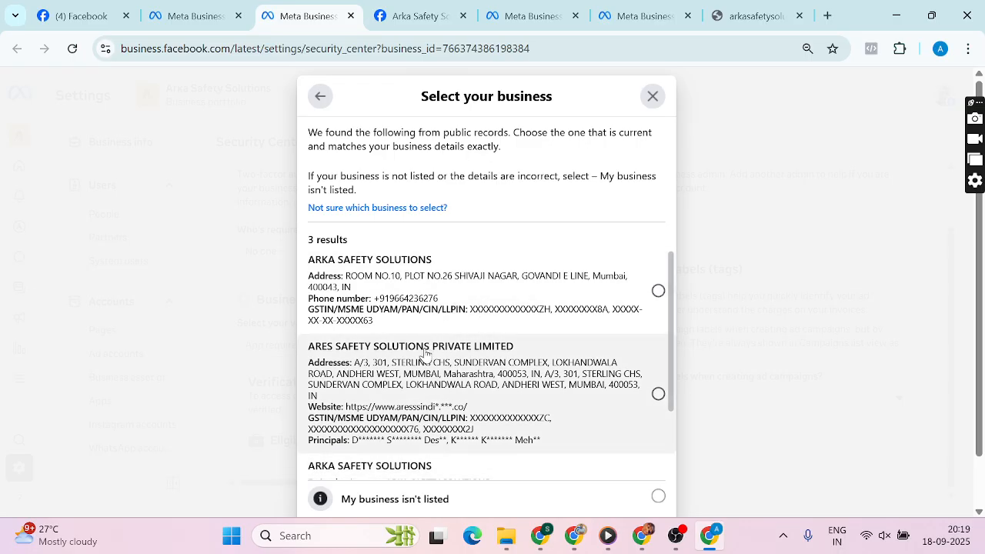
pyautogui.click(657, 292)
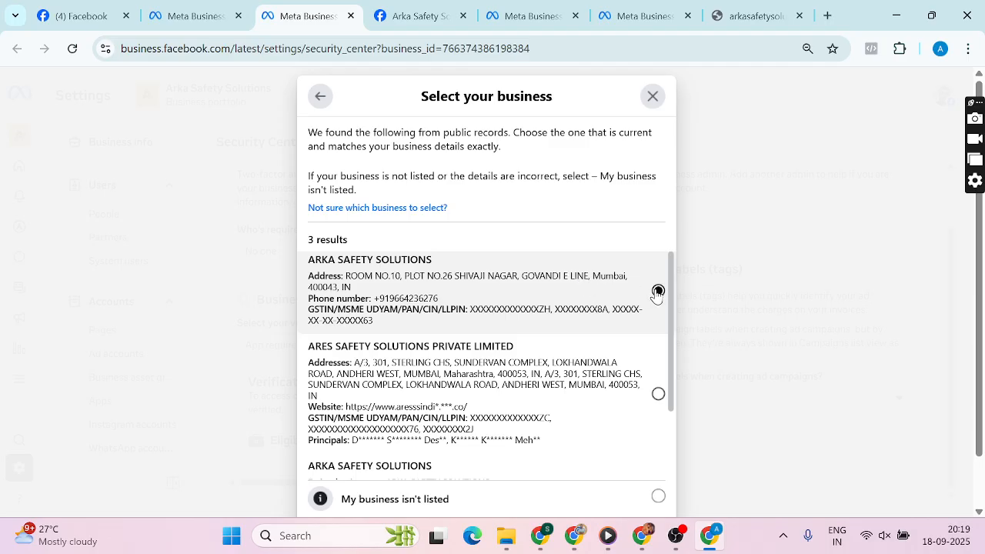
pyautogui.scroll(-1, 662, 308)
pyautogui.scroll(-1, 670, 312)
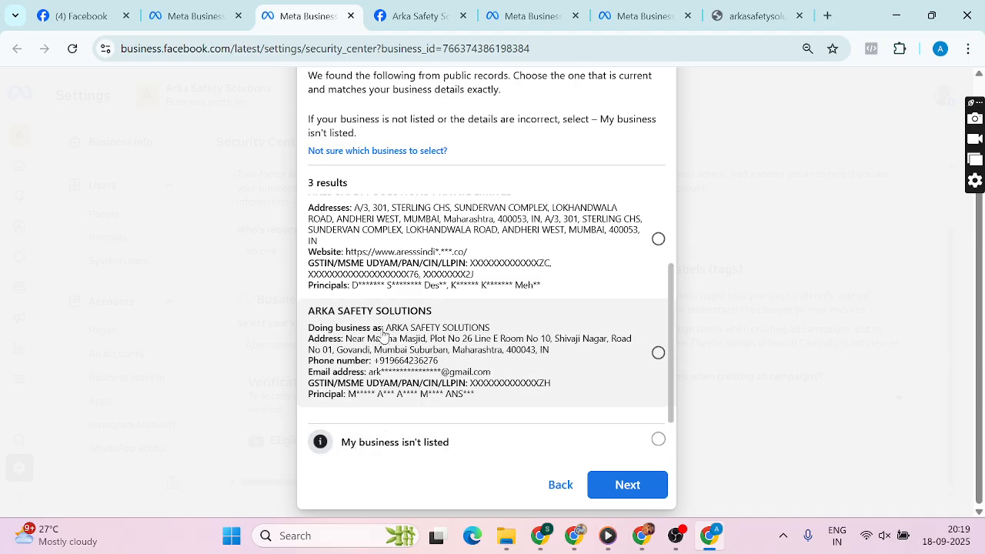
pyautogui.scroll(3, 382, 334)
pyautogui.scroll(-3, 382, 333)
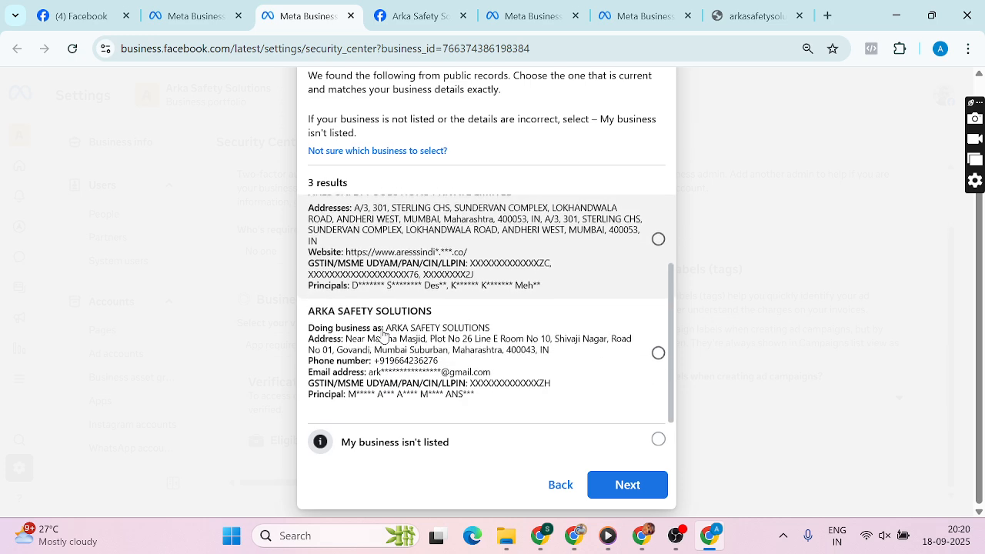
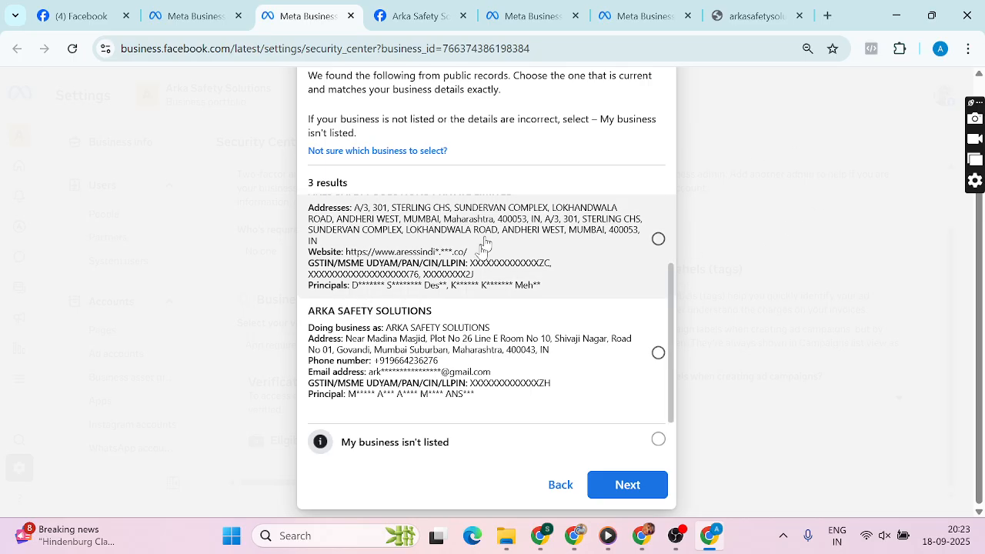
# Keep the first ARKA SAFETY SOLUTIONS record selected and continue past Review details.
pyautogui.scroll(2, 477, 281)
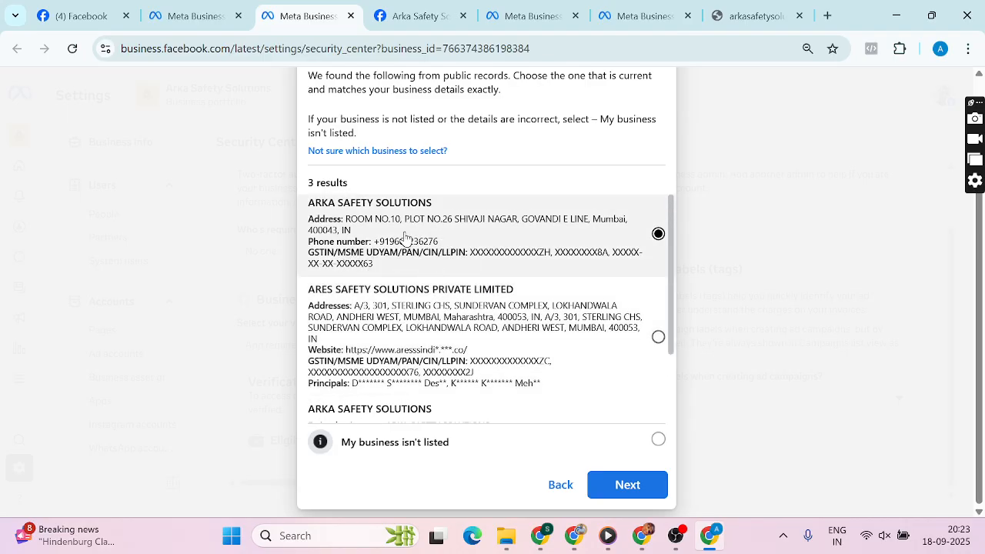
pyautogui.scroll(-2, 404, 237)
pyautogui.click(607, 490)
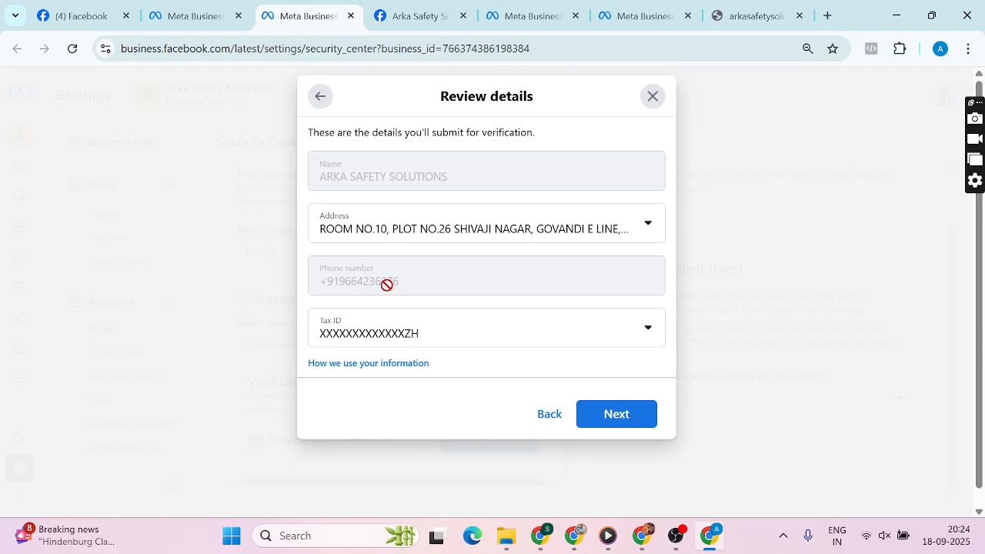
pyautogui.click(613, 416)
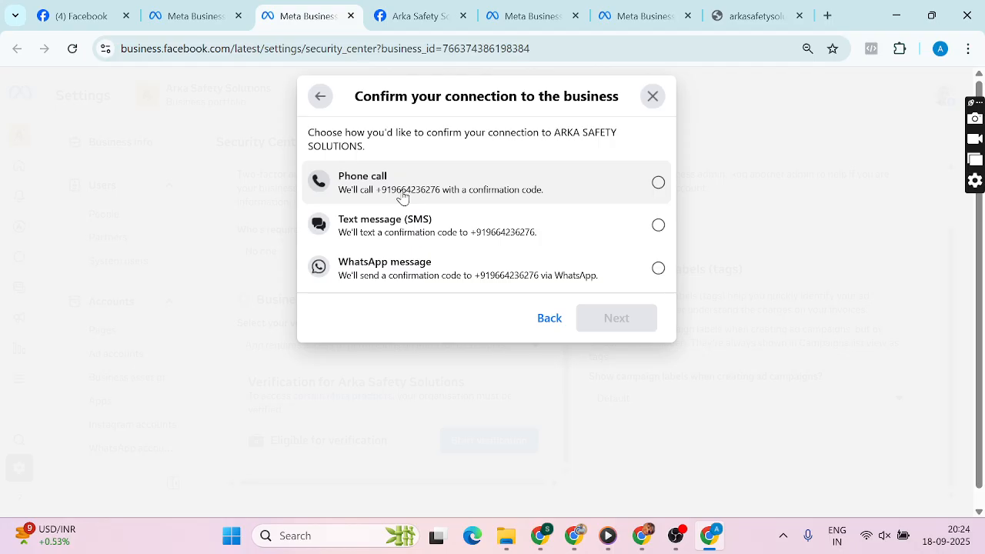
# Go back from the confirm-your-connection step to the business selection list.
pyautogui.click(321, 96)
# Reselect the first ARKA SAFETY SOLUTIONS record, continue, then view the App Dashboard's Basic settings.
pyautogui.click(320, 97)
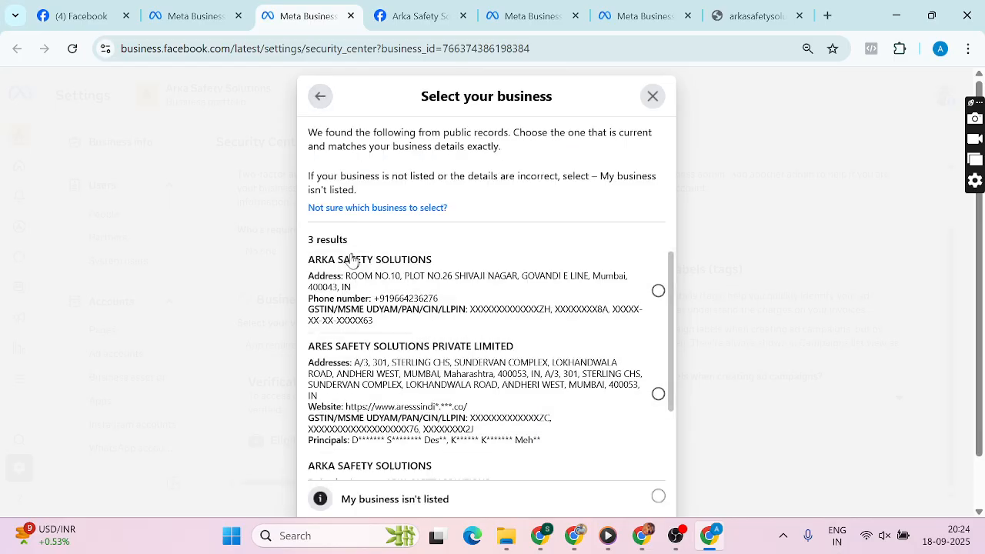
pyautogui.click(447, 300)
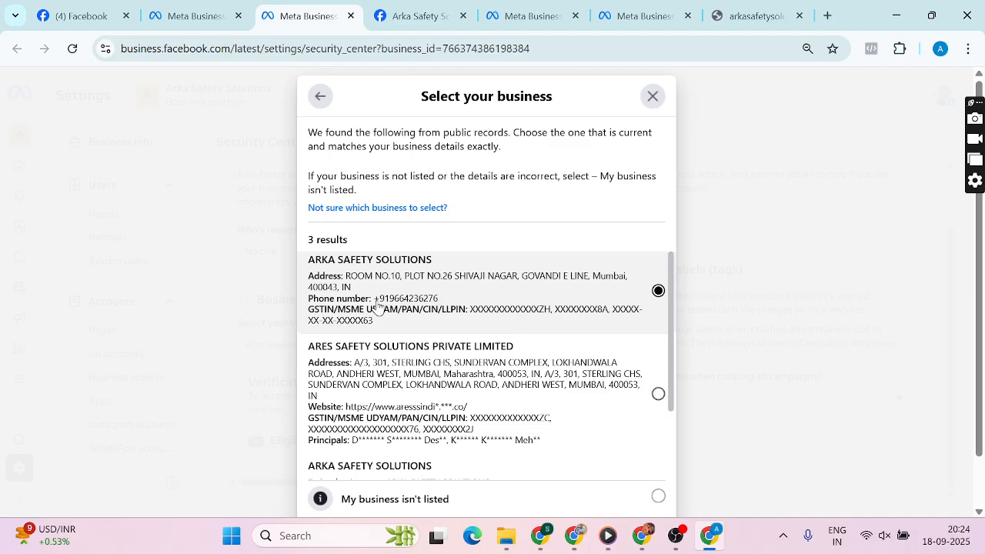
pyautogui.scroll(-3, 377, 308)
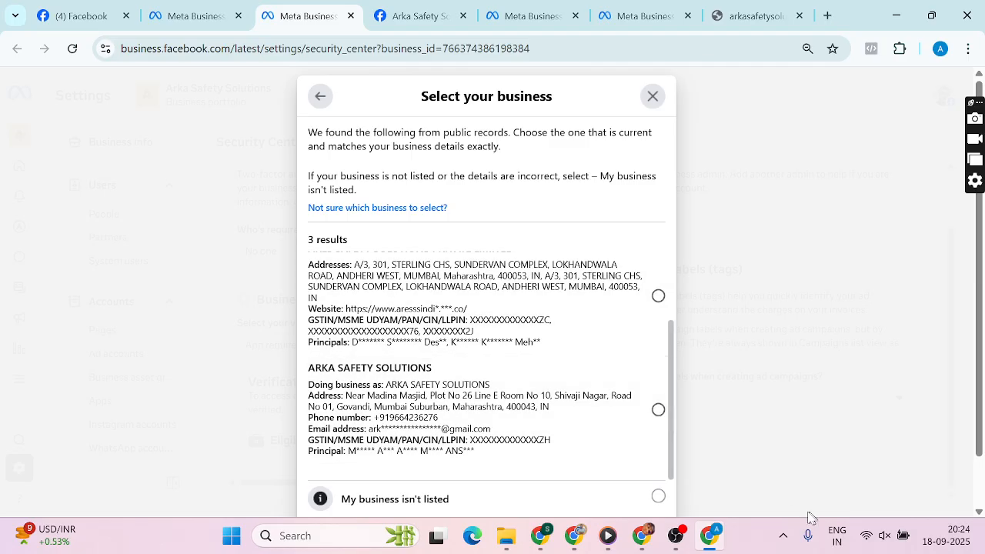
pyautogui.scroll(-1, 662, 384)
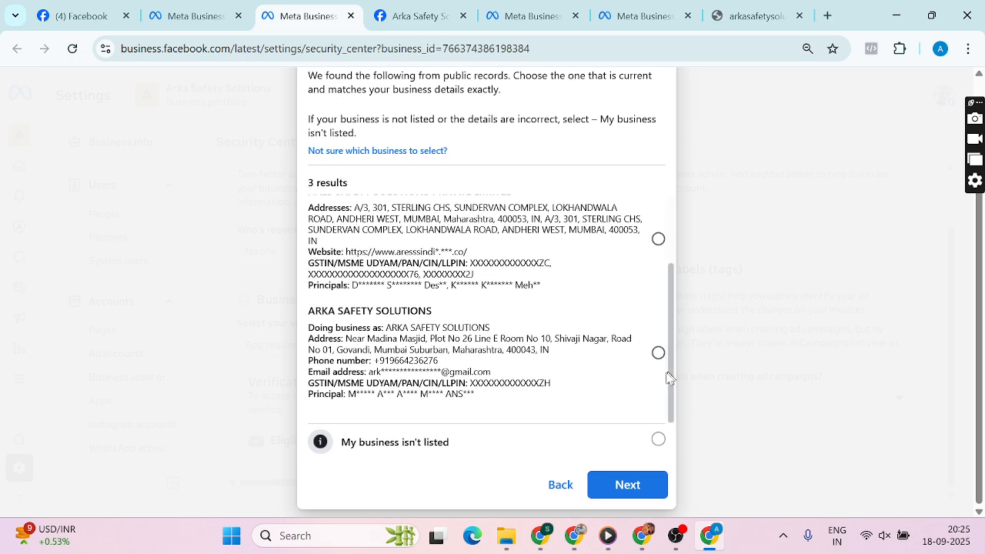
pyautogui.click(620, 487)
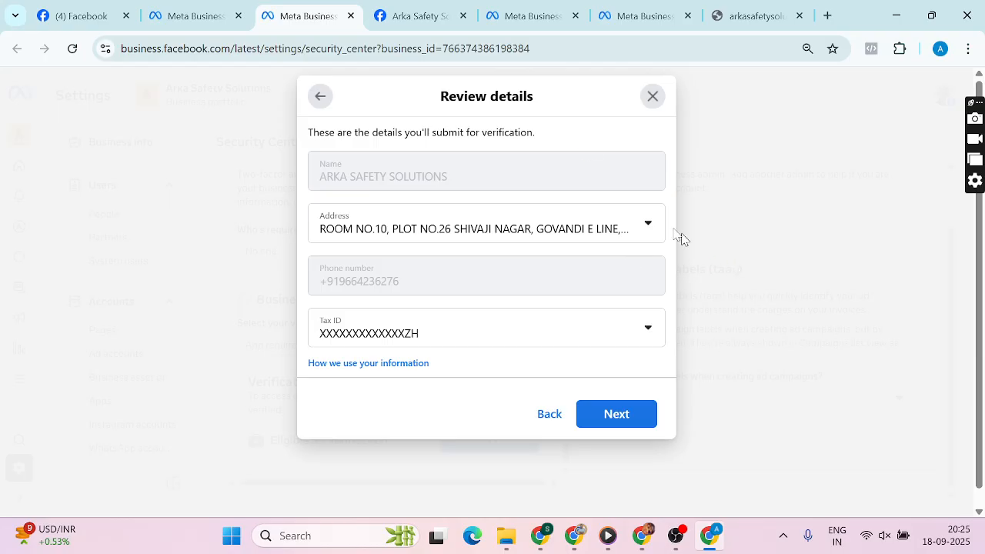
pyautogui.click(412, 15)
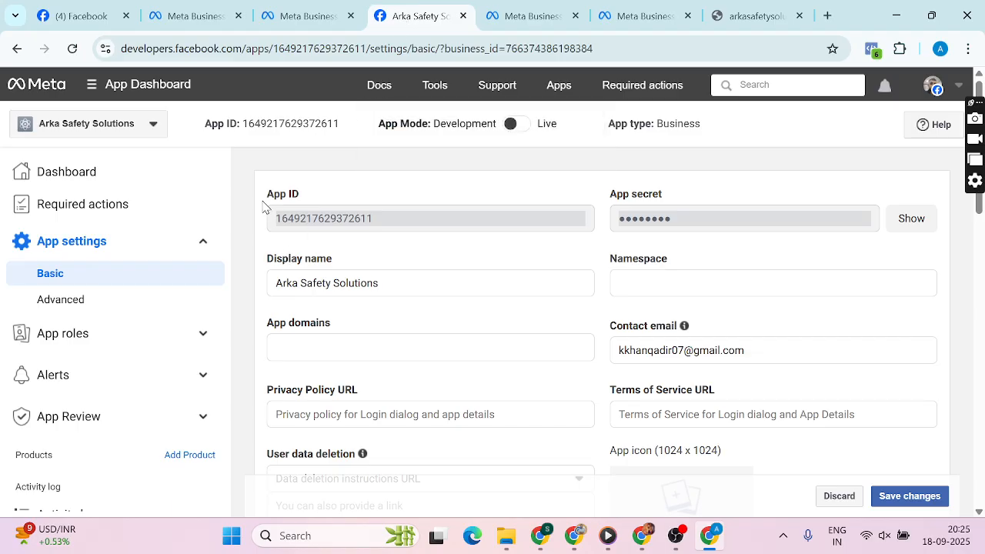
# Check the Arka Safety Solutions portfolio's WhatsApp accounts settings, which list no accounts.
pyautogui.moveTo(266, 212); pyautogui.dragTo(302, 226)
pyautogui.click(399, 193)
pyautogui.click(320, 16)
pyautogui.click(211, 16)
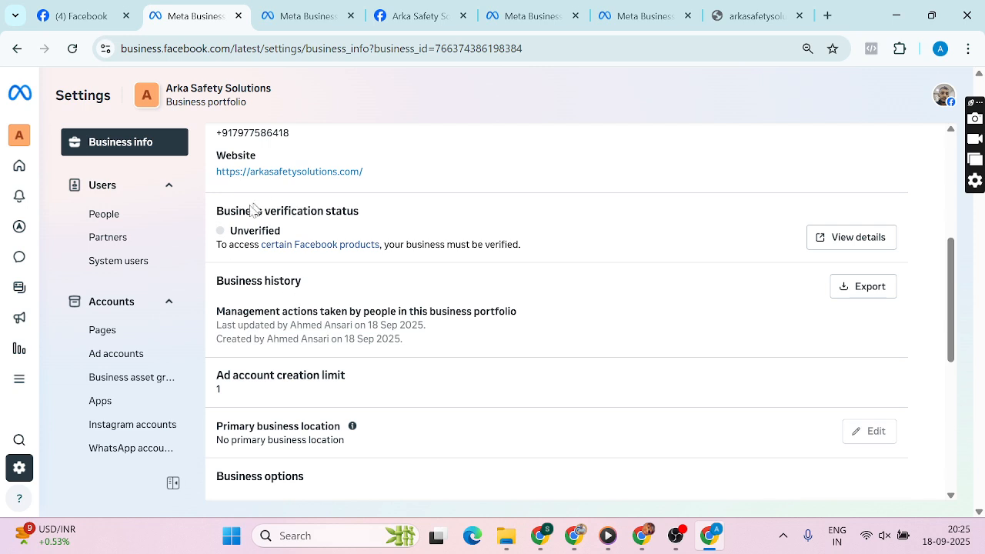
pyautogui.scroll(-2, 167, 314)
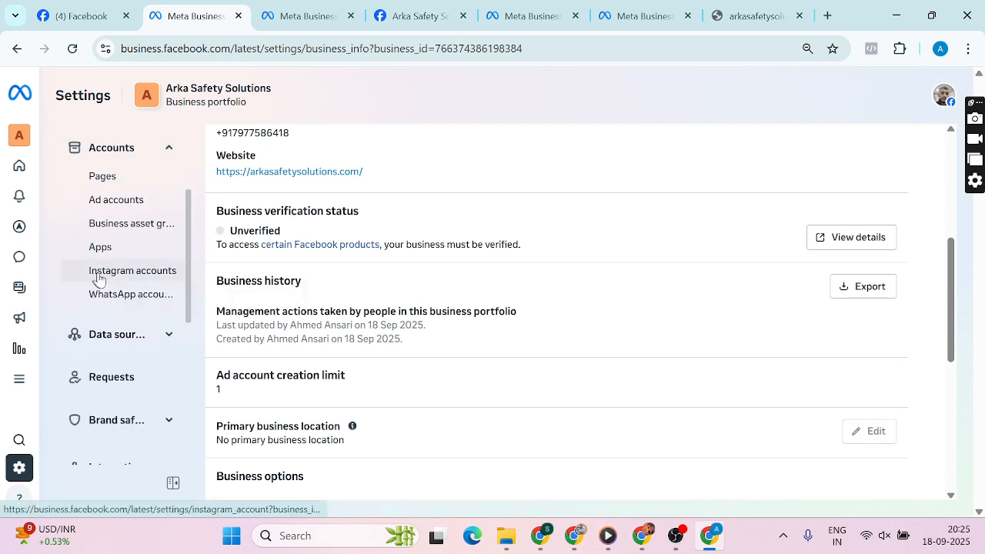
pyautogui.click(112, 297)
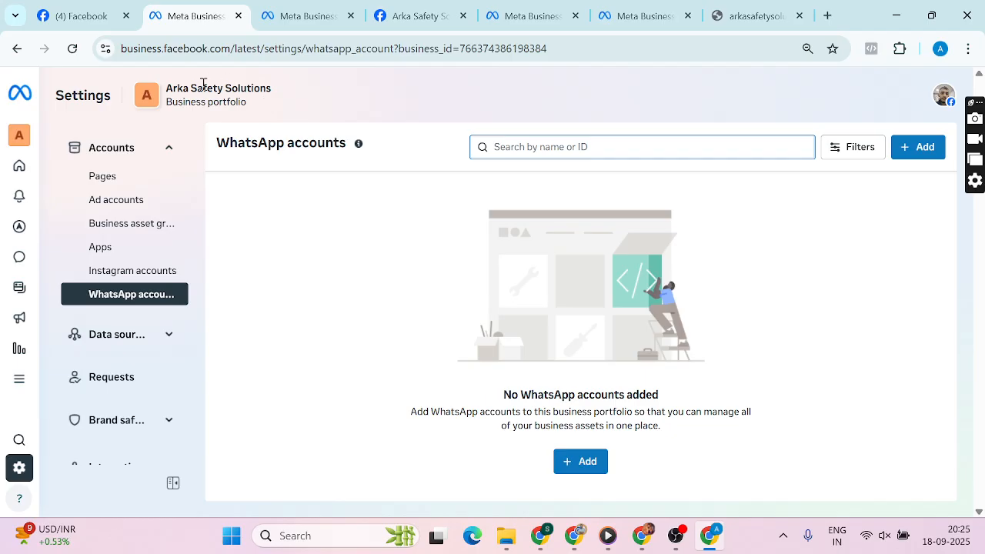
# Look through the business portfolio list, then switch to the other Meta Business Suite window.
pyautogui.moveTo(44, 137)
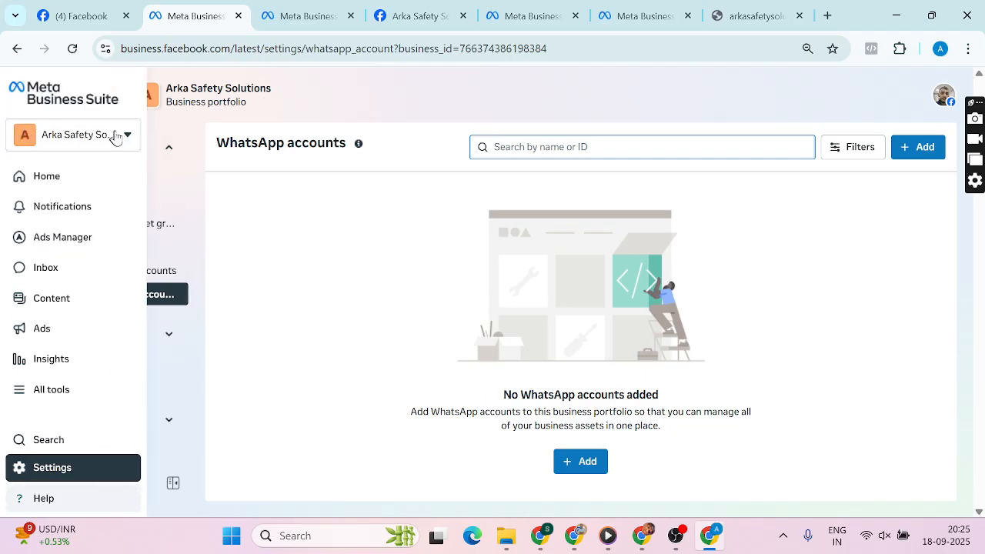
pyautogui.moveTo(9, 127)
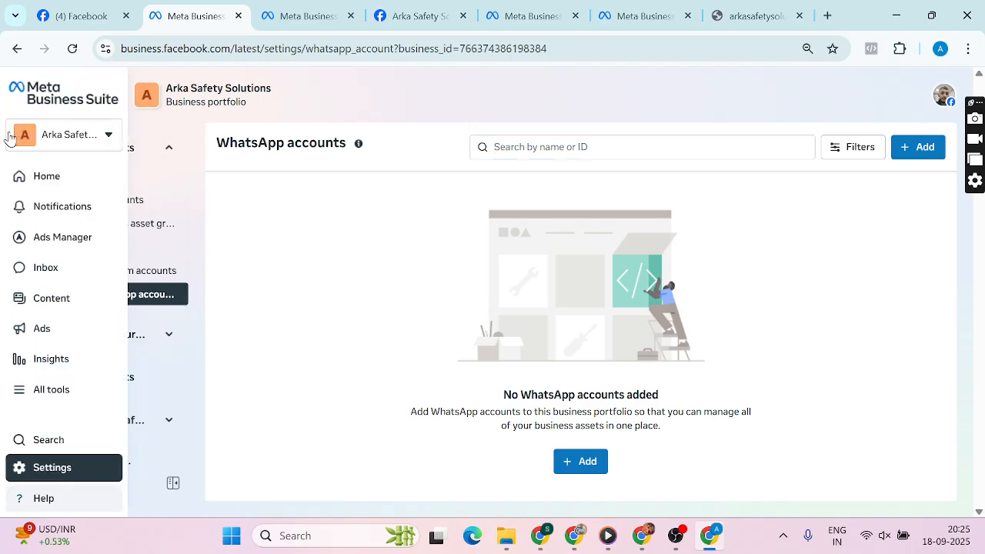
pyautogui.click(127, 136)
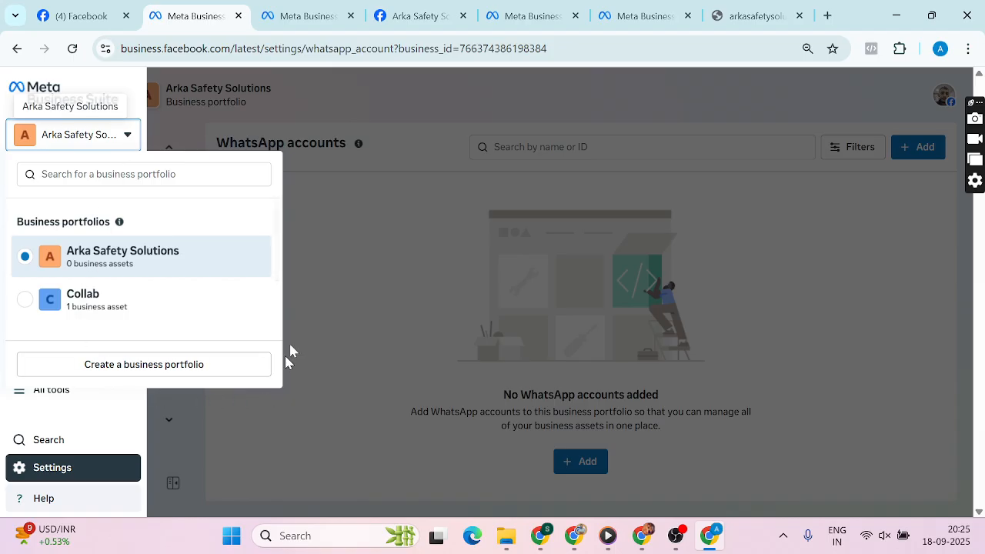
pyautogui.moveTo(545, 544)
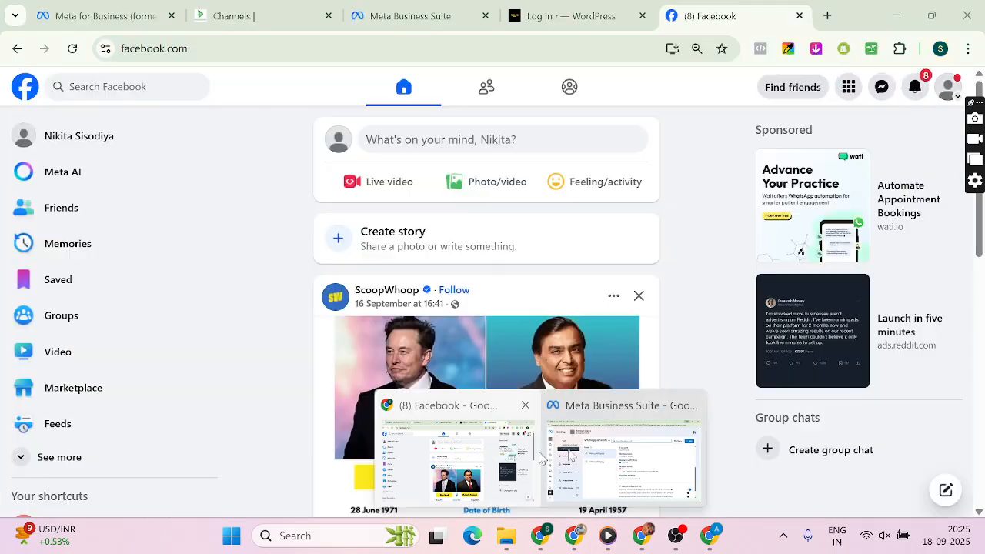
pyautogui.click(592, 454)
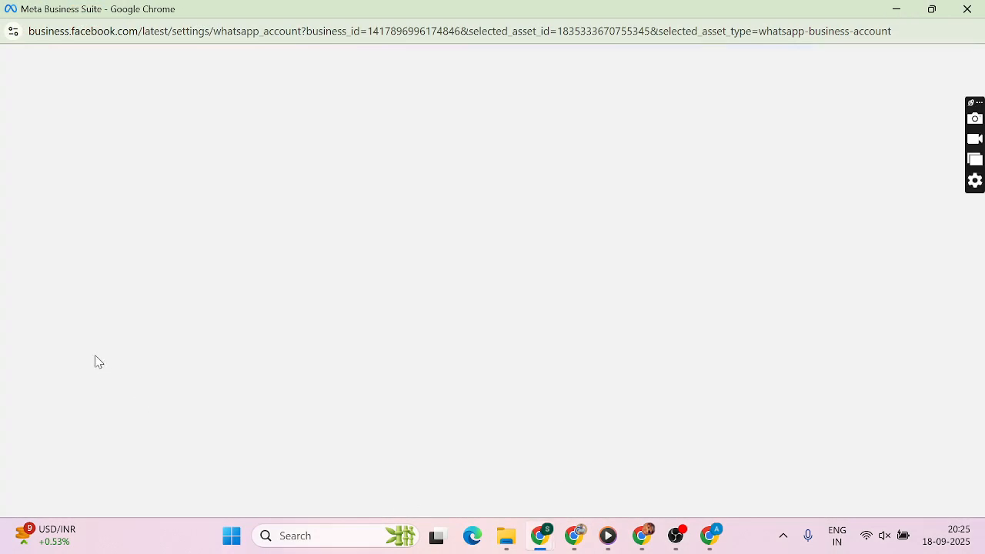
# Reload the WhatsApp accounts list and open the first Homeyard Legacy account's details.
pyautogui.scroll(-1, 115, 231)
pyautogui.scroll(3, 115, 231)
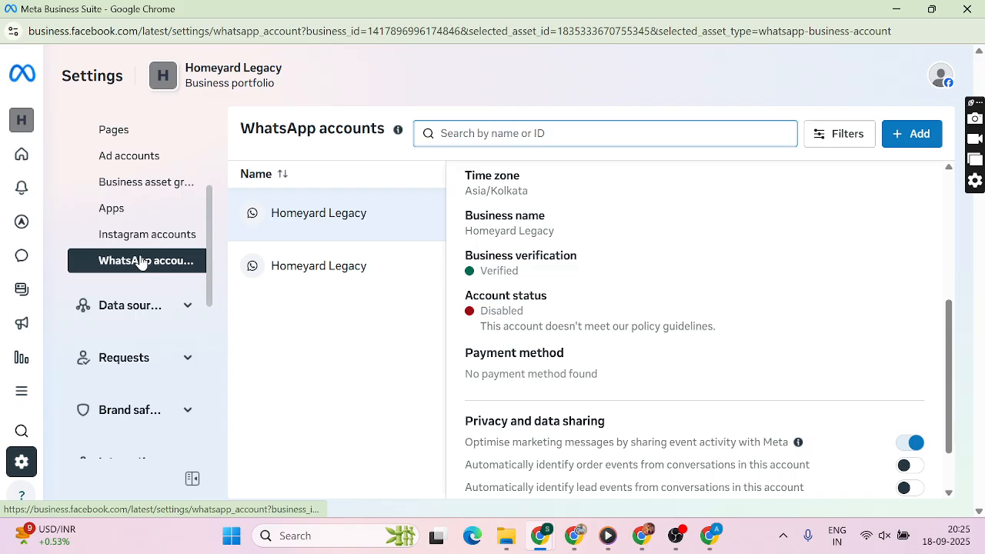
pyautogui.scroll(2, 141, 263)
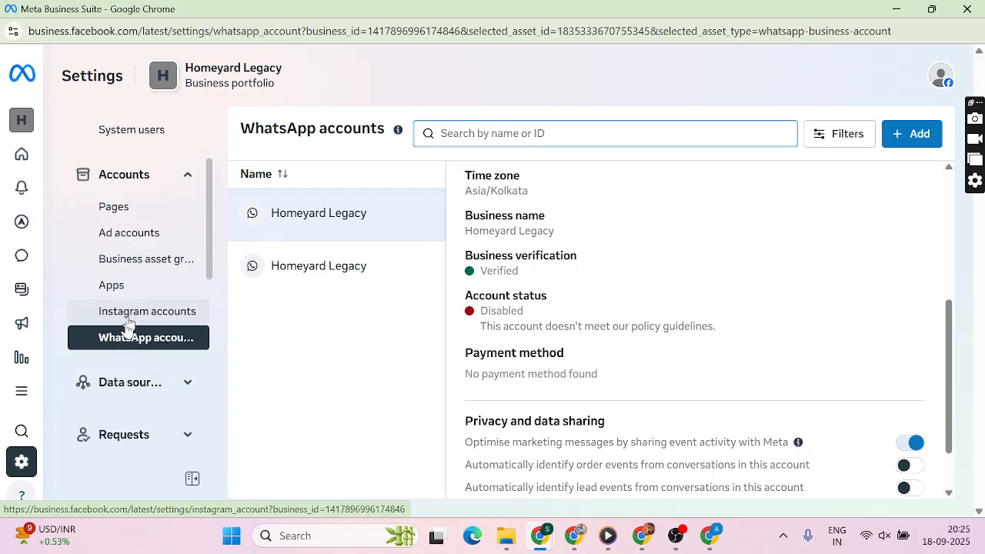
pyautogui.click(130, 344)
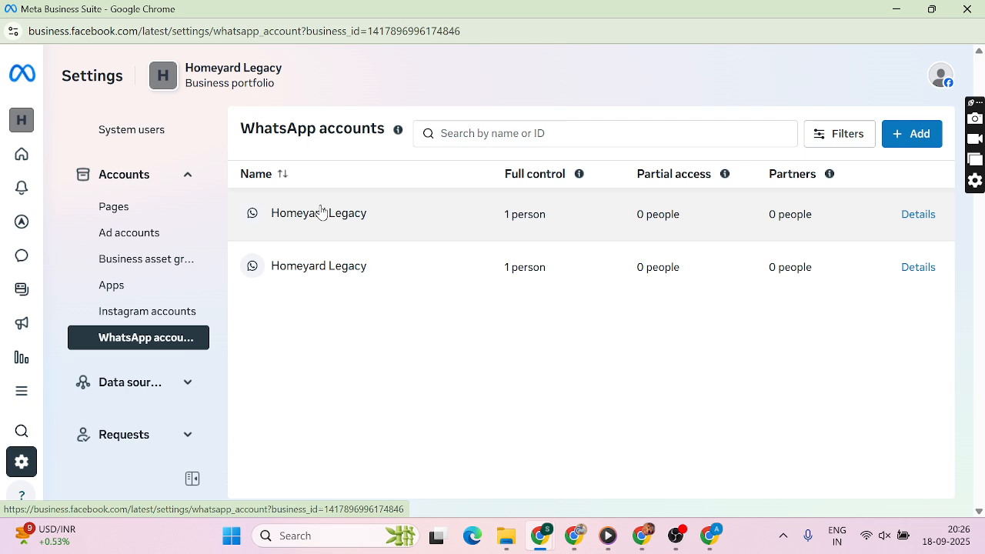
pyautogui.click(322, 213)
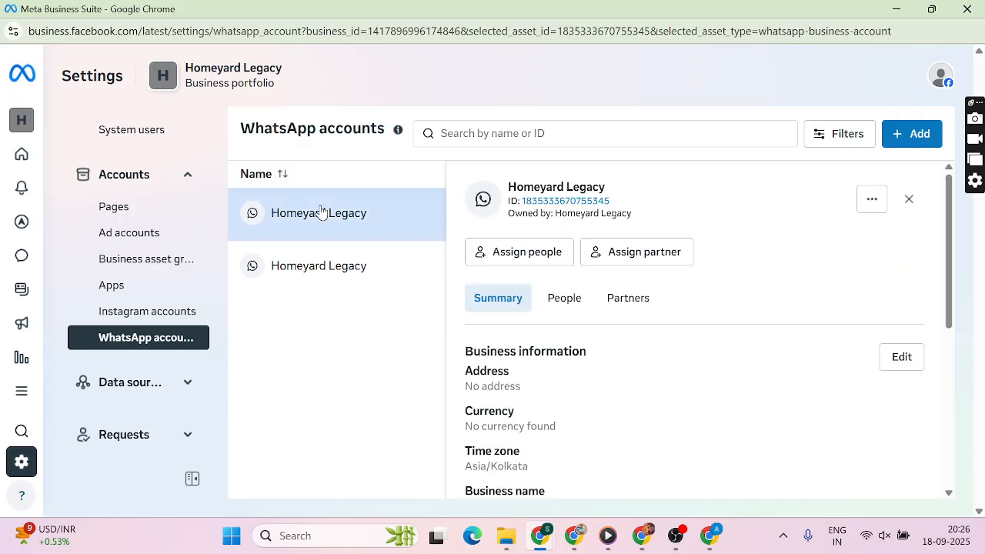
# Check its Verified business status and the Disabled account status.
pyautogui.scroll(-2, 550, 323)
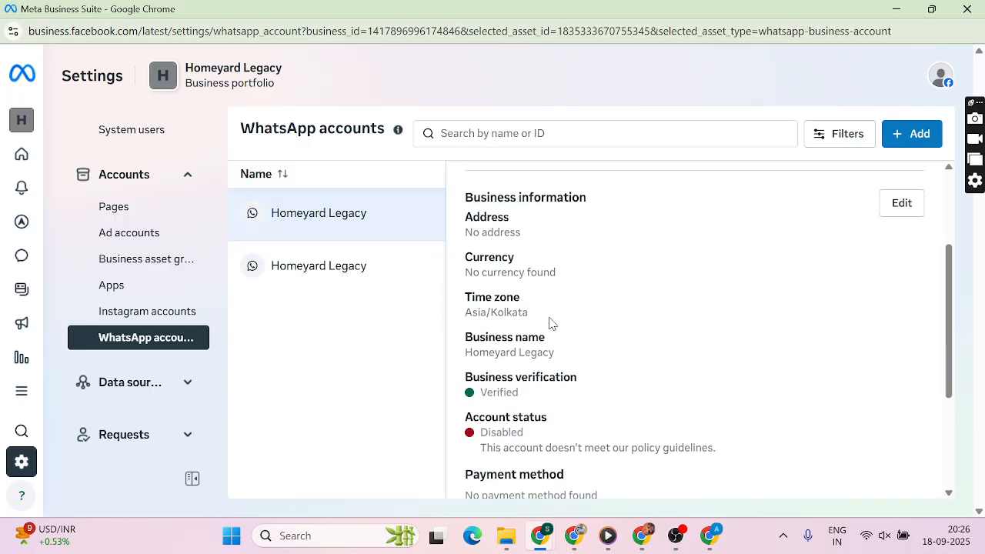
pyautogui.moveTo(555, 377); pyautogui.dragTo(541, 400)
pyautogui.click(541, 400)
pyautogui.scroll(-2, 540, 400)
pyautogui.moveTo(534, 283); pyautogui.dragTo(484, 285)
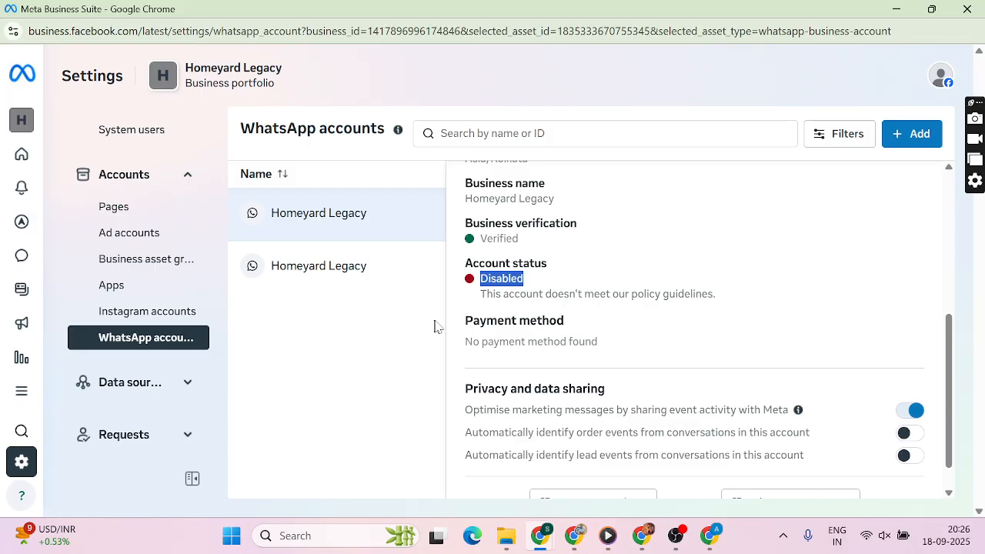
pyautogui.click(457, 312)
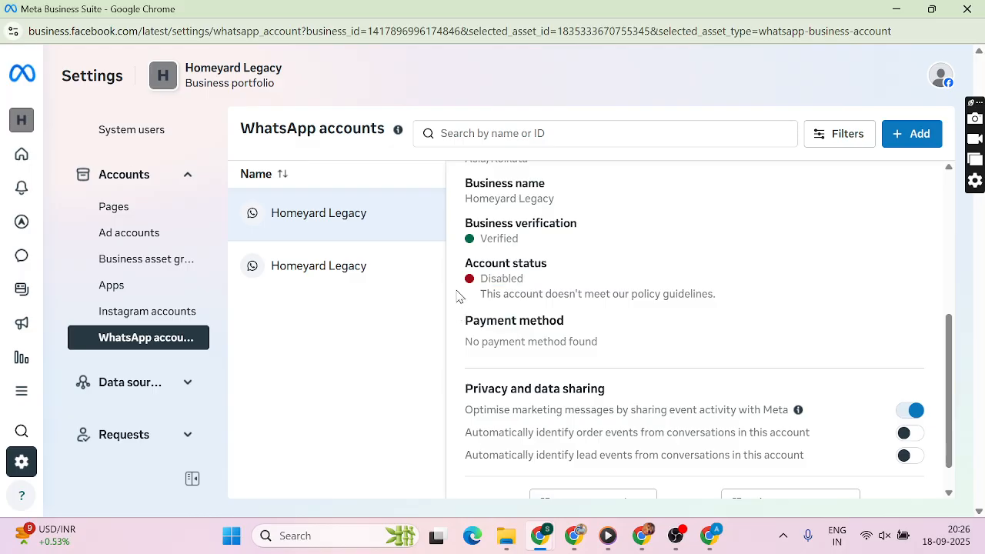
pyautogui.scroll(1, 457, 297)
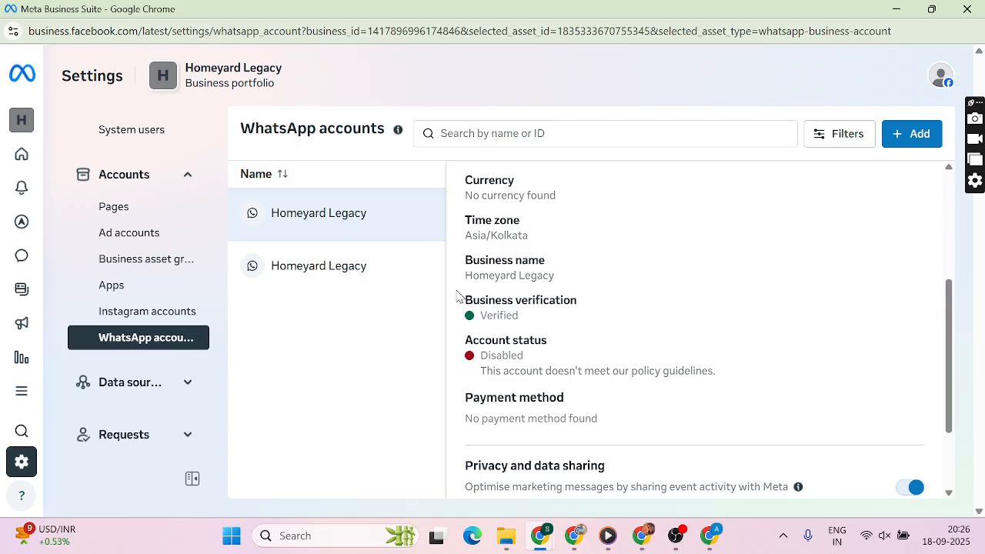
pyautogui.scroll(-2, 457, 296)
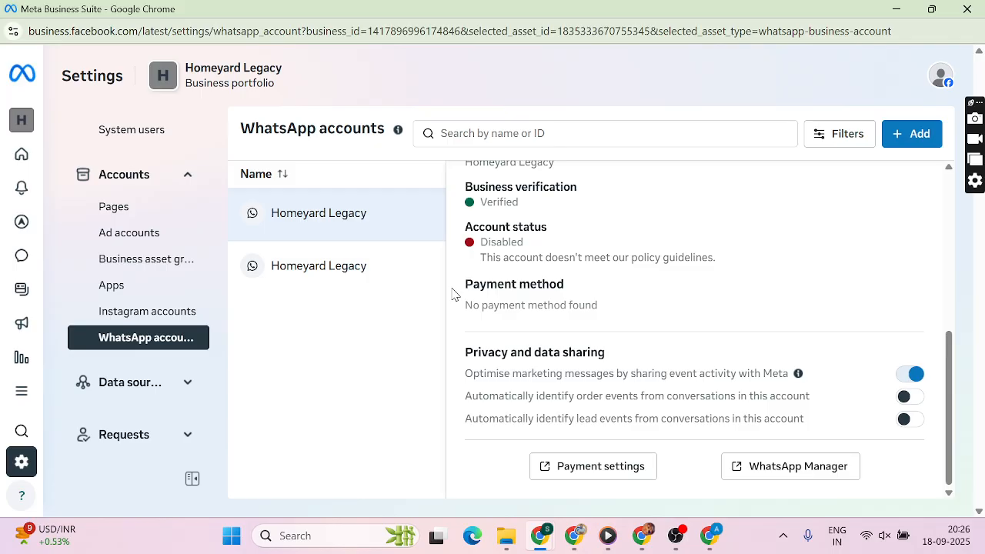
pyautogui.scroll(5, 454, 294)
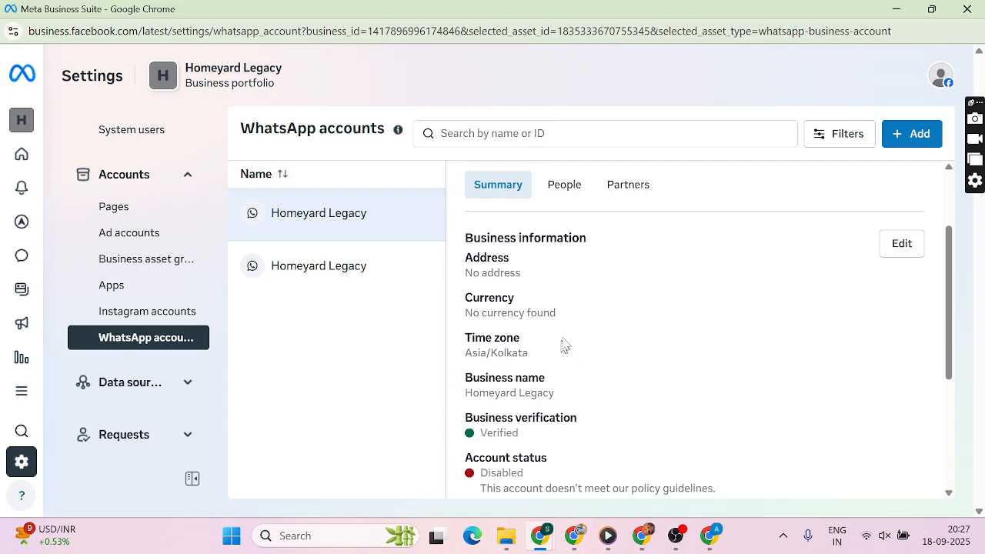
pyautogui.scroll(-4, 566, 346)
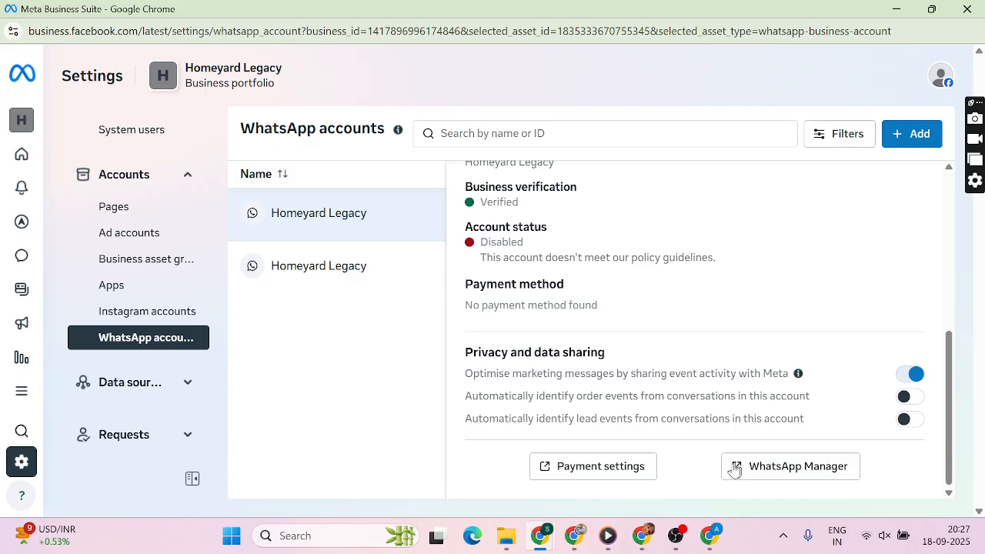
# Open the account in WhatsApp Manager and compare the users, WappConnect and access-error pages.
pyautogui.click(784, 471)
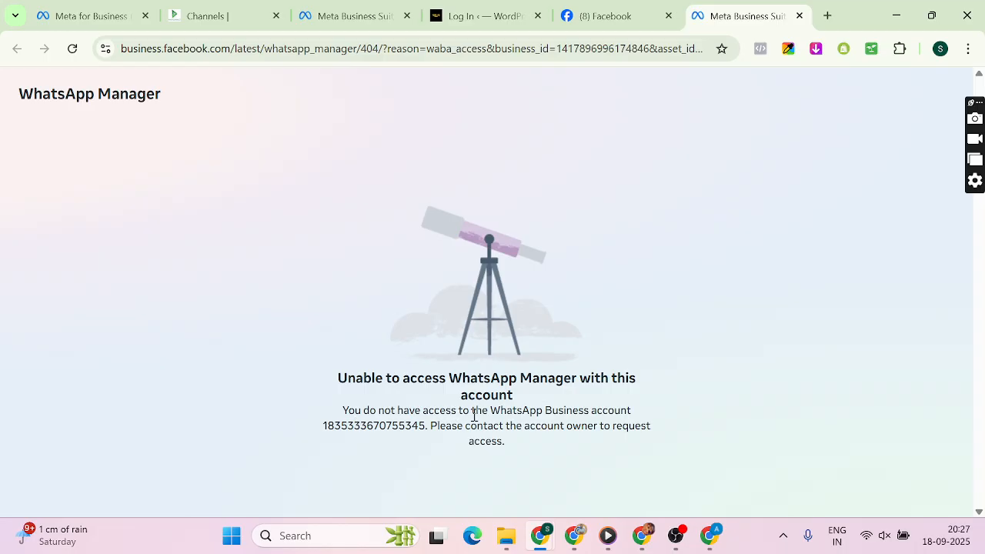
pyautogui.click(341, 16)
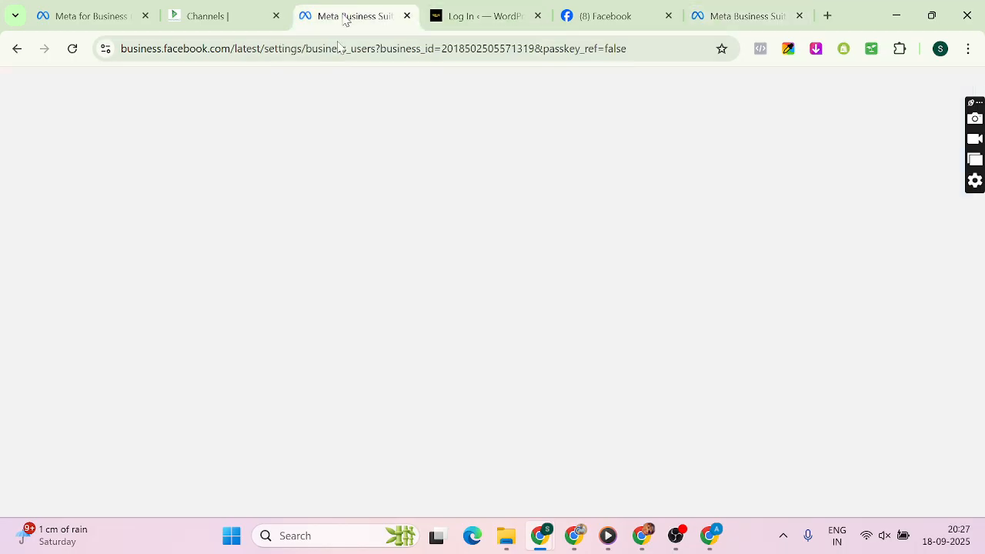
pyautogui.click(223, 15)
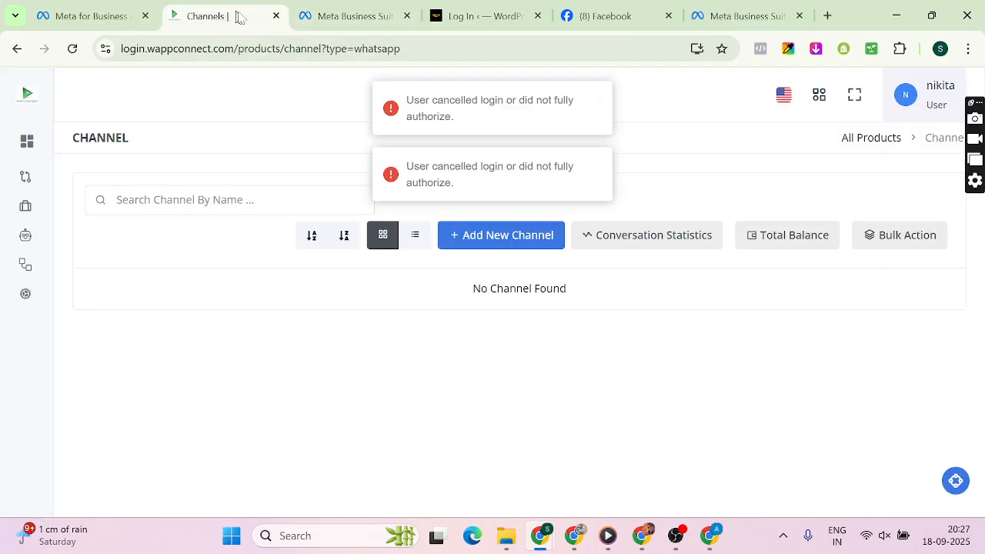
pyautogui.click(745, 23)
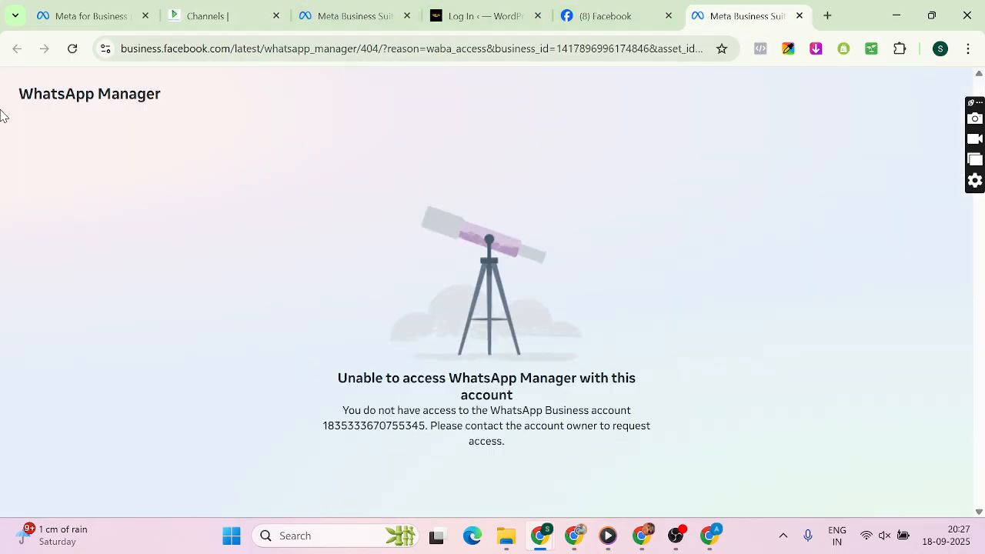
# Close the WhatsApp Manager error tab and discard the unfinished people invitation.
pyautogui.click(68, 22)
pyautogui.click(352, 19)
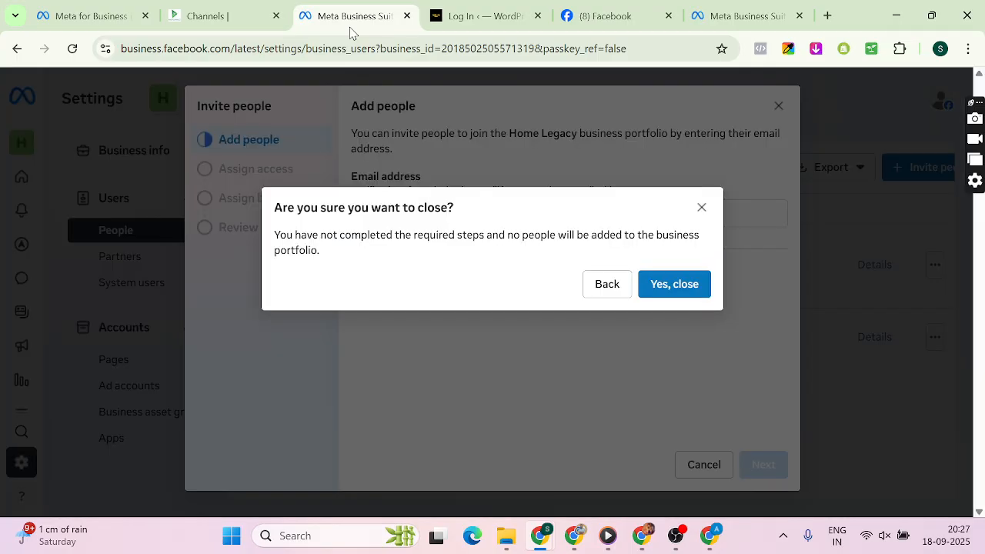
pyautogui.click(741, 15)
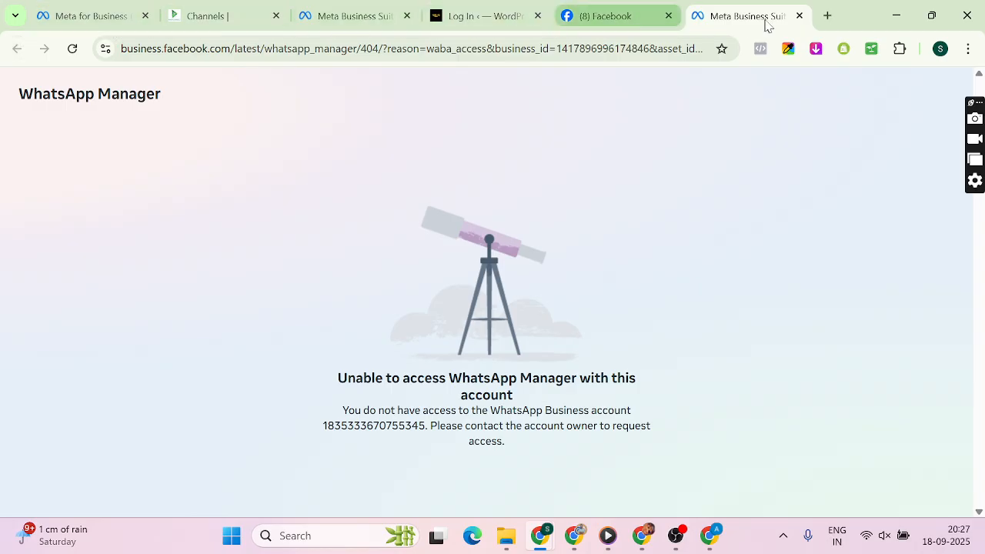
pyautogui.click(800, 16)
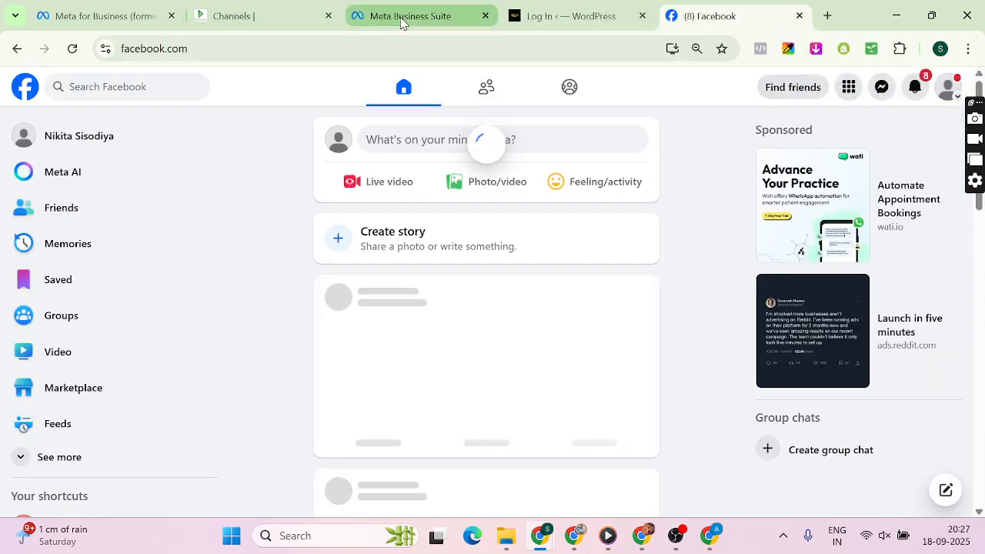
pyautogui.click(402, 17)
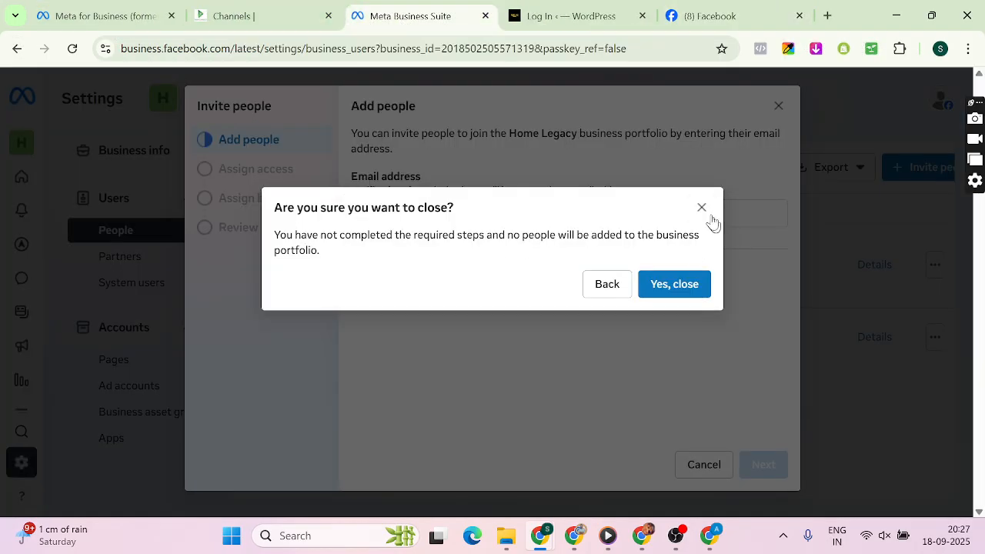
pyautogui.click(667, 291)
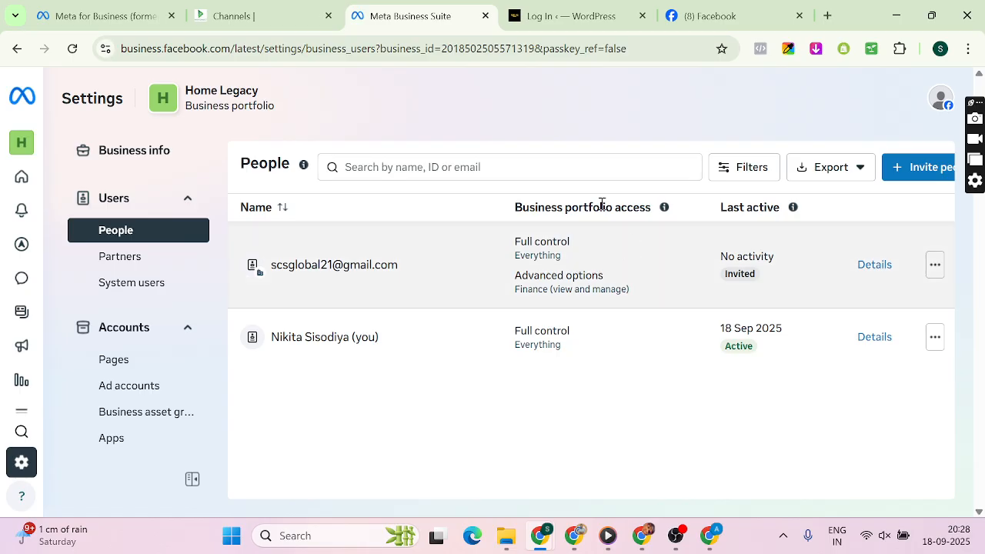
# Switch the portfolio to Homeyard Legacy and open its WhatsApp accounts settings.
pyautogui.scroll(-2, 126, 377)
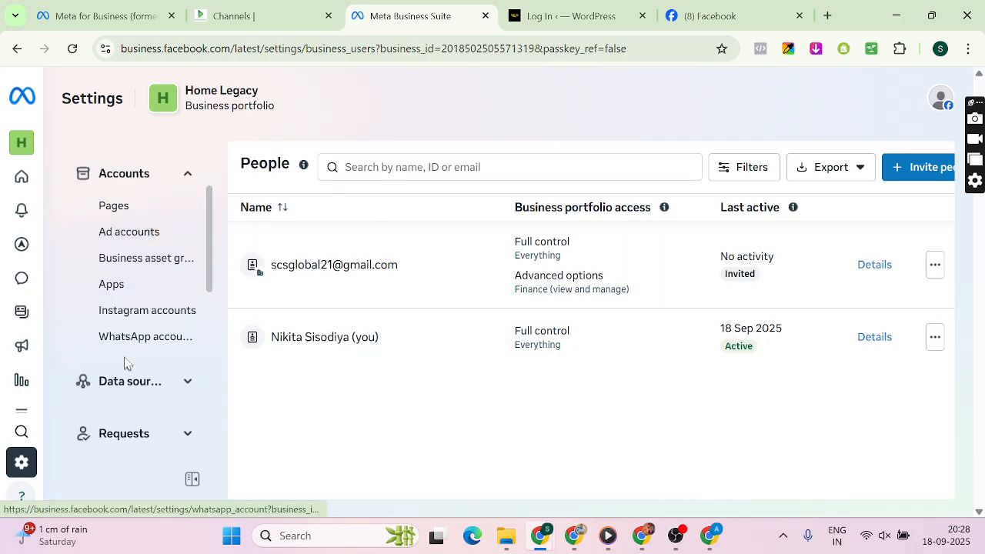
pyautogui.click(127, 339)
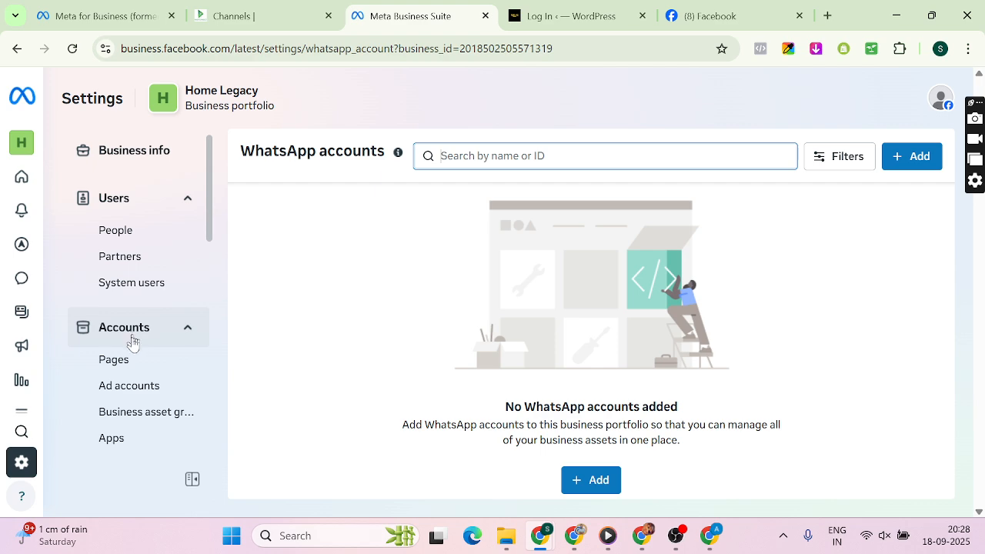
pyautogui.click(22, 147)
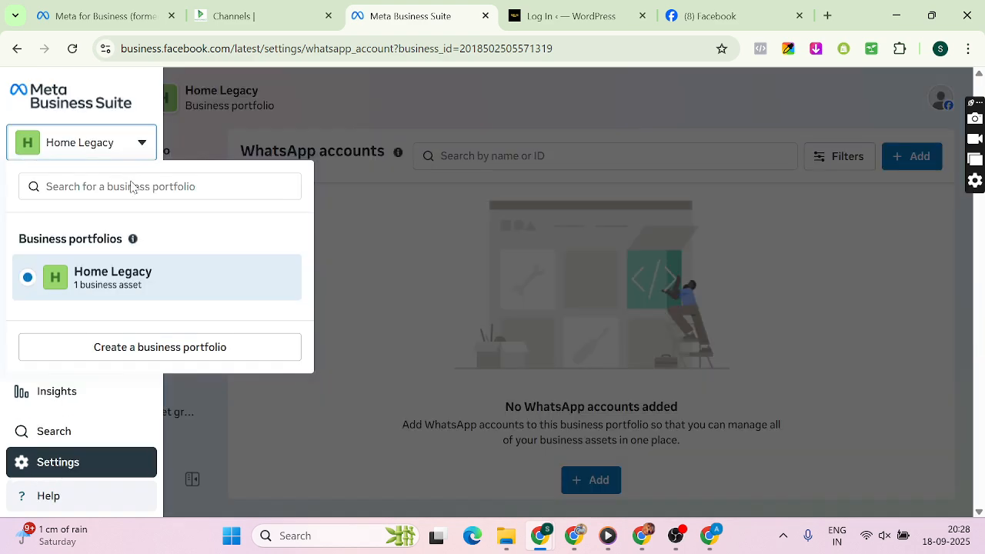
pyautogui.scroll(-1, 127, 277)
pyautogui.click(127, 286)
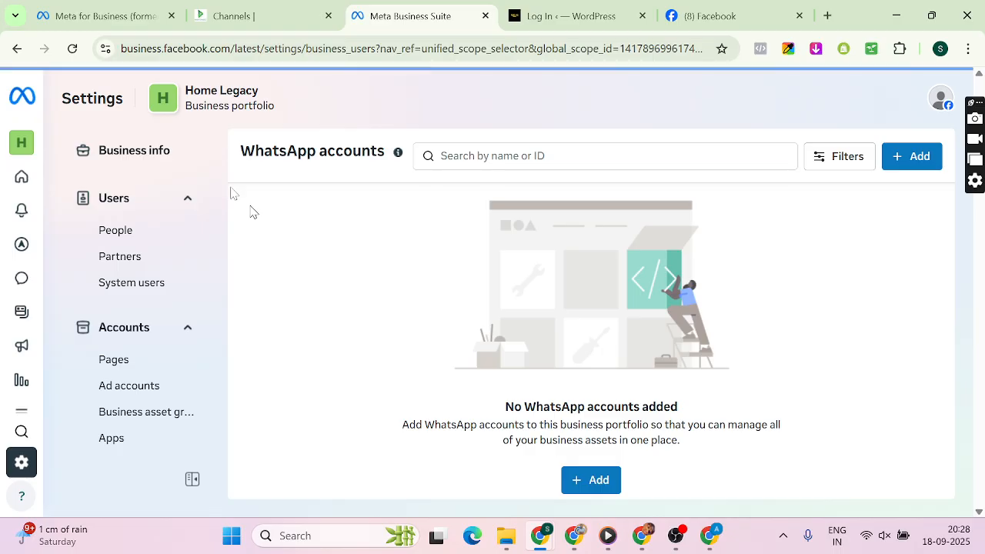
pyautogui.scroll(-3, 129, 362)
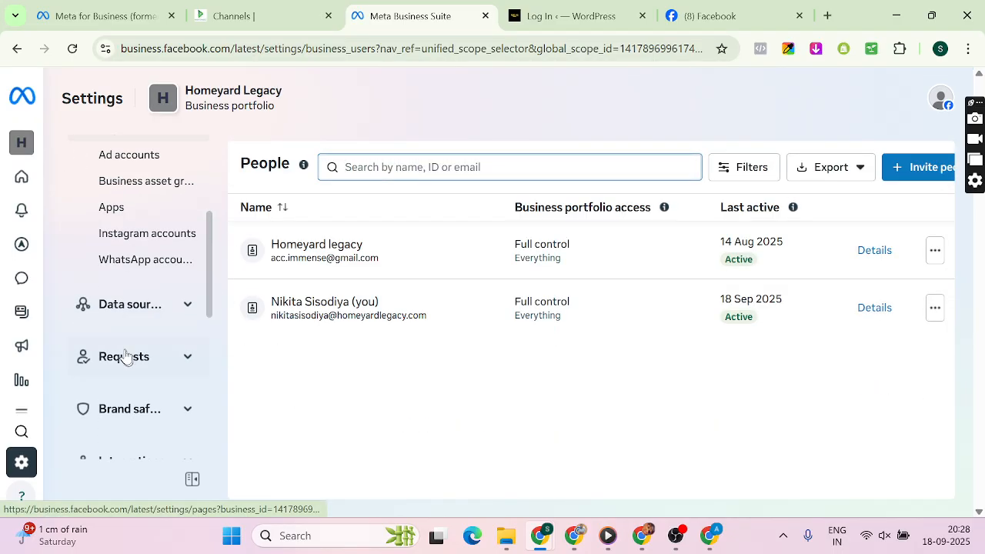
pyautogui.click(137, 264)
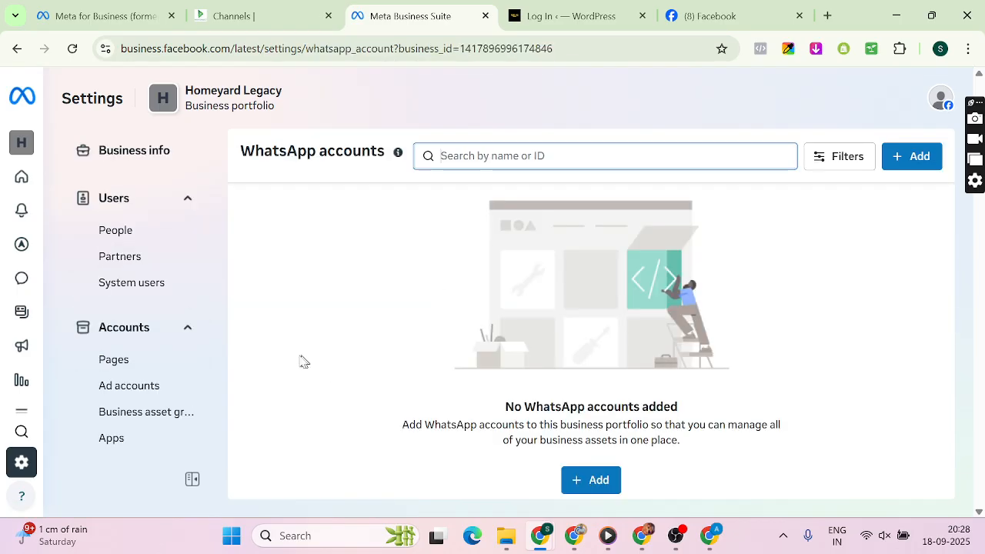
pyautogui.scroll(-2, 150, 365)
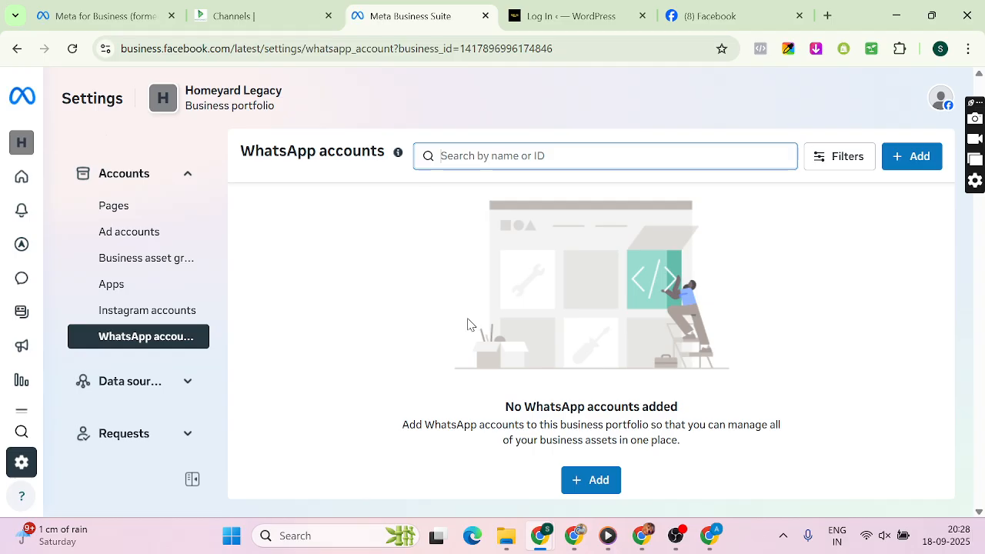
pyautogui.moveTo(538, 531)
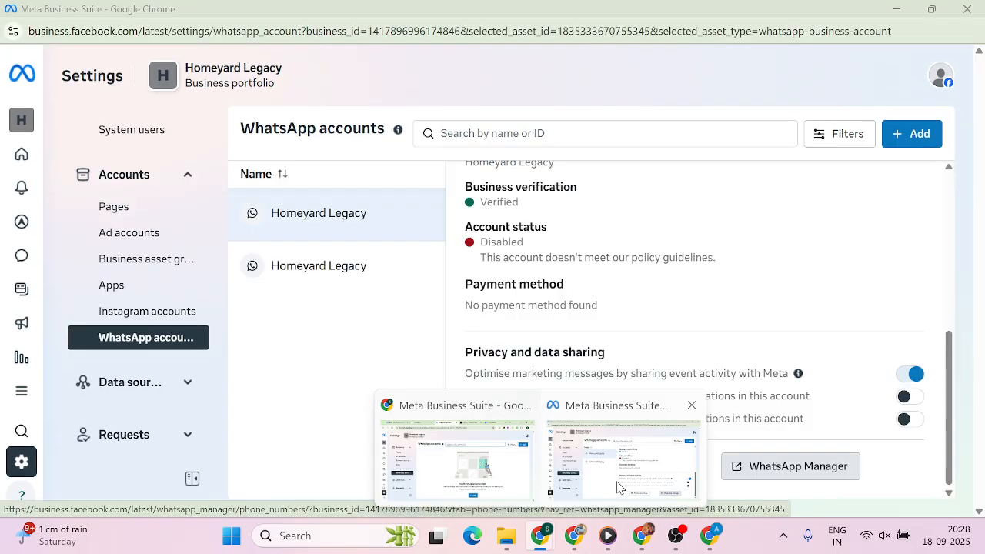
# In the other window, open the first Homeyard Legacy WhatsApp account's details.
pyautogui.click(619, 487)
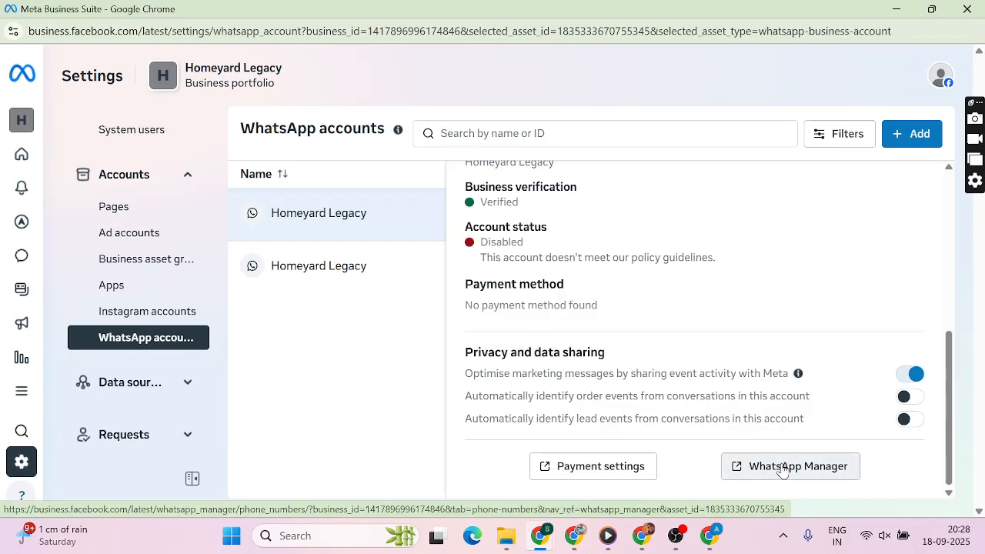
pyautogui.click(345, 266)
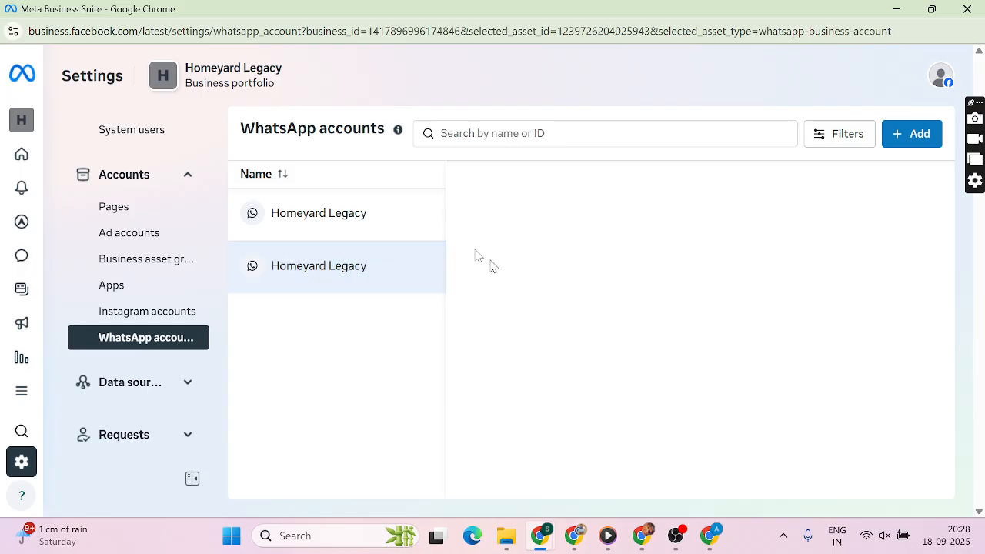
pyautogui.click(339, 225)
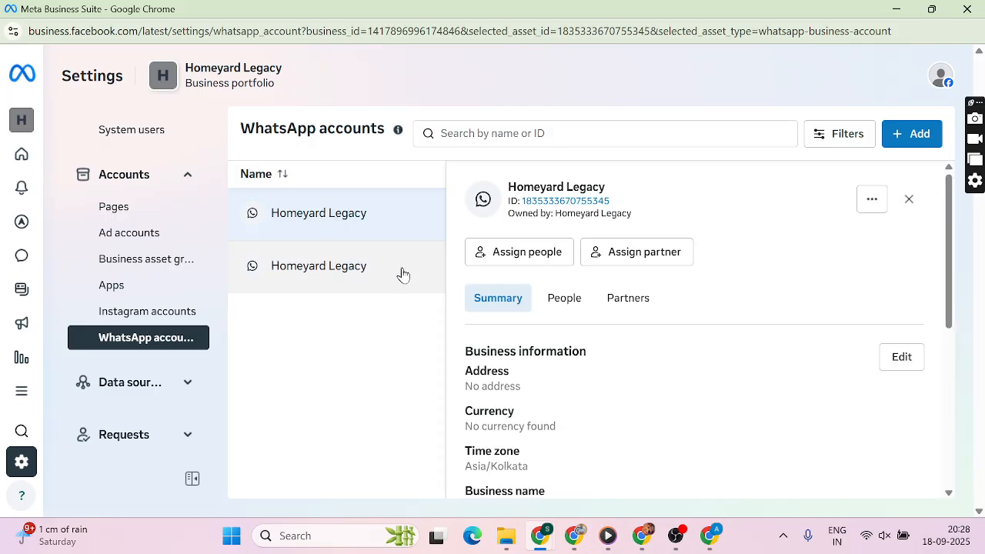
# Try WhatsApp Manager for that account and close the access-denied tab.
pyautogui.scroll(-4, 631, 322)
pyautogui.scroll(-3, 631, 321)
pyautogui.click(805, 471)
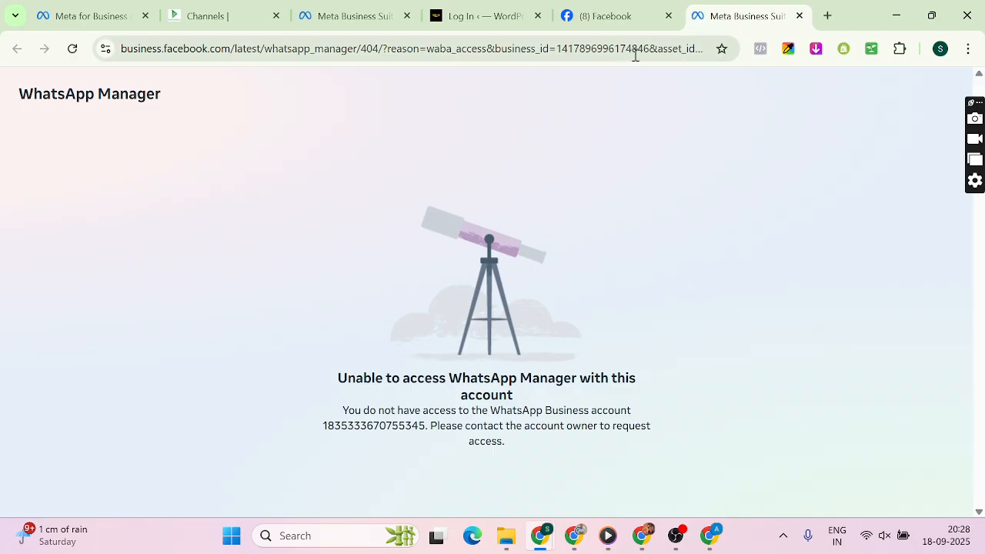
pyautogui.click(799, 16)
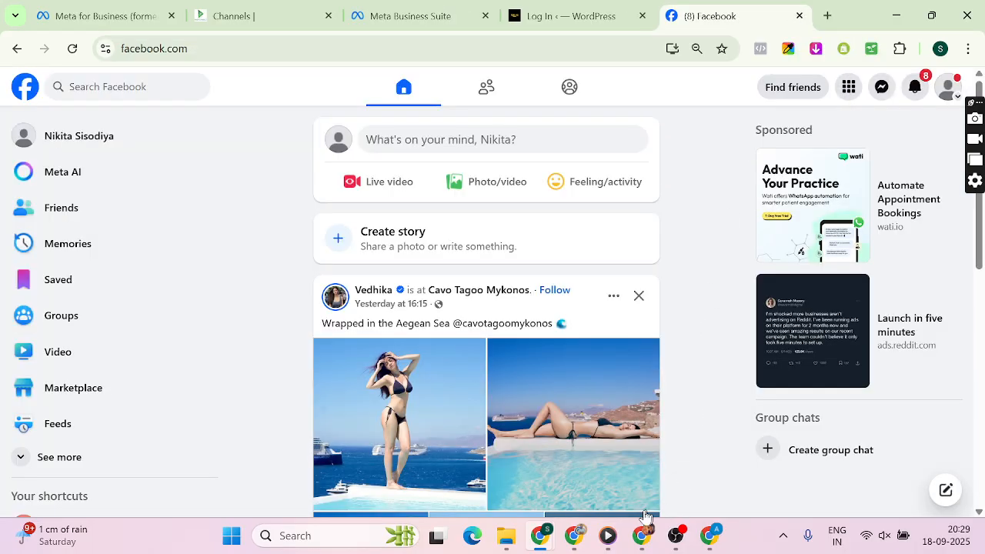
# In the Arka Safety Solutions window, open and close the Link WhatsApp Business account form twice.
pyautogui.moveTo(706, 544)
pyautogui.click(720, 477)
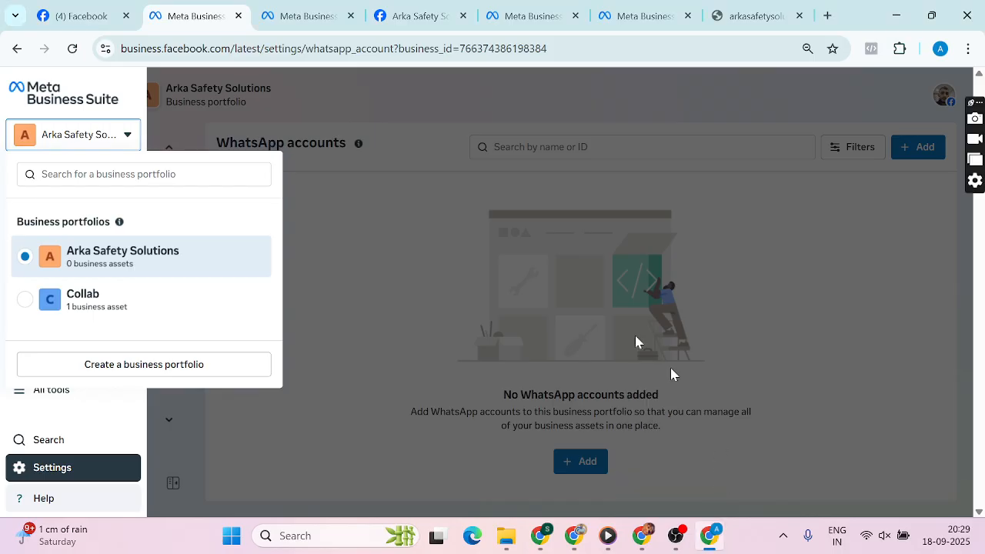
pyautogui.click(315, 252)
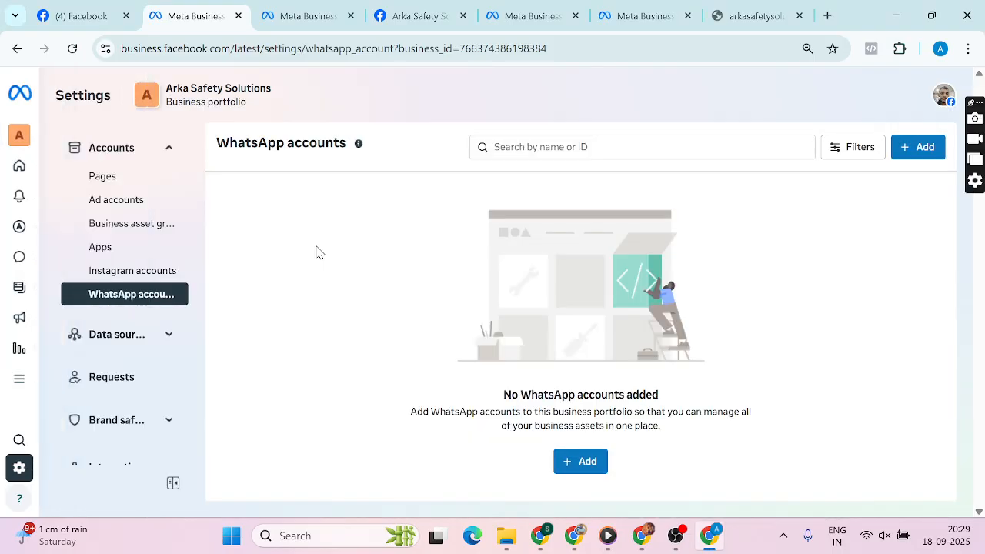
pyautogui.click(585, 465)
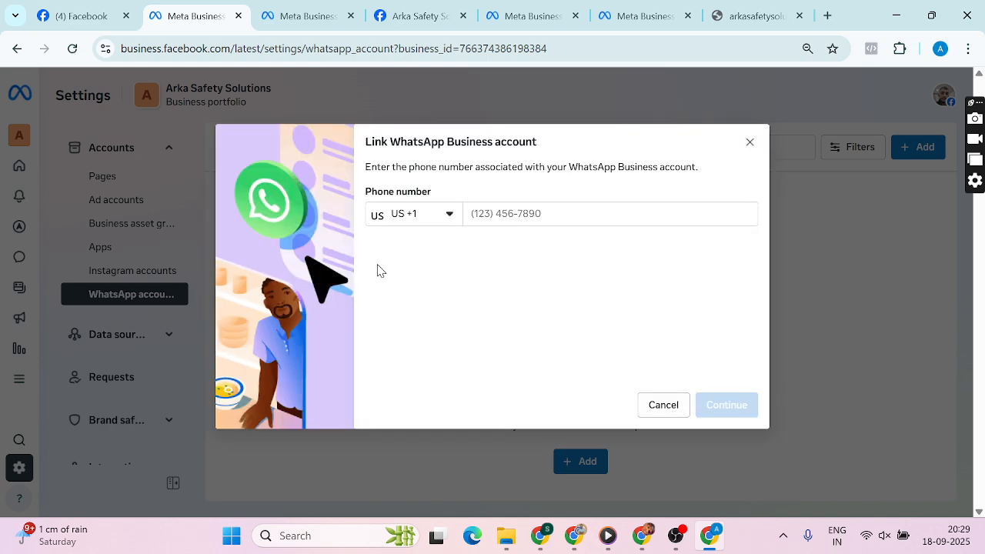
pyautogui.click(748, 143)
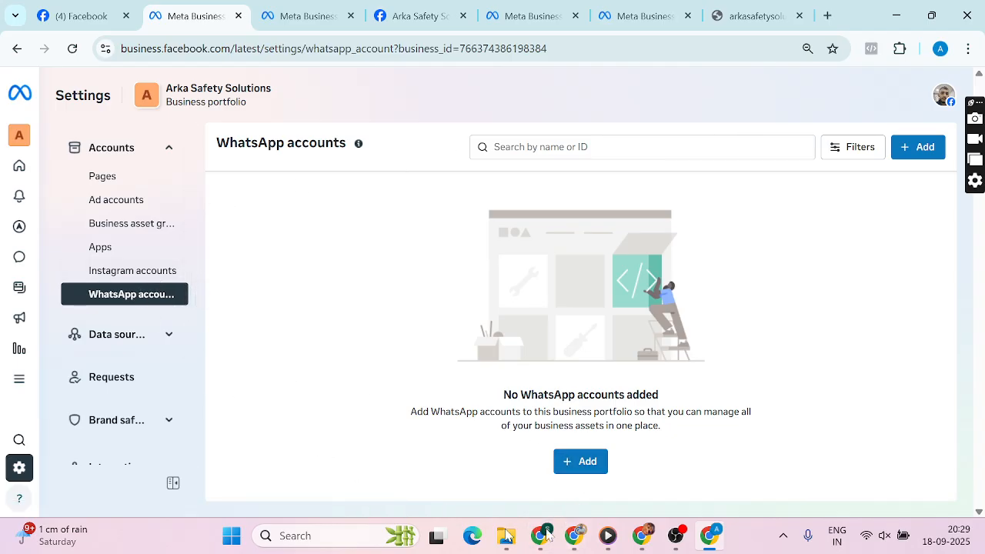
pyautogui.click(581, 465)
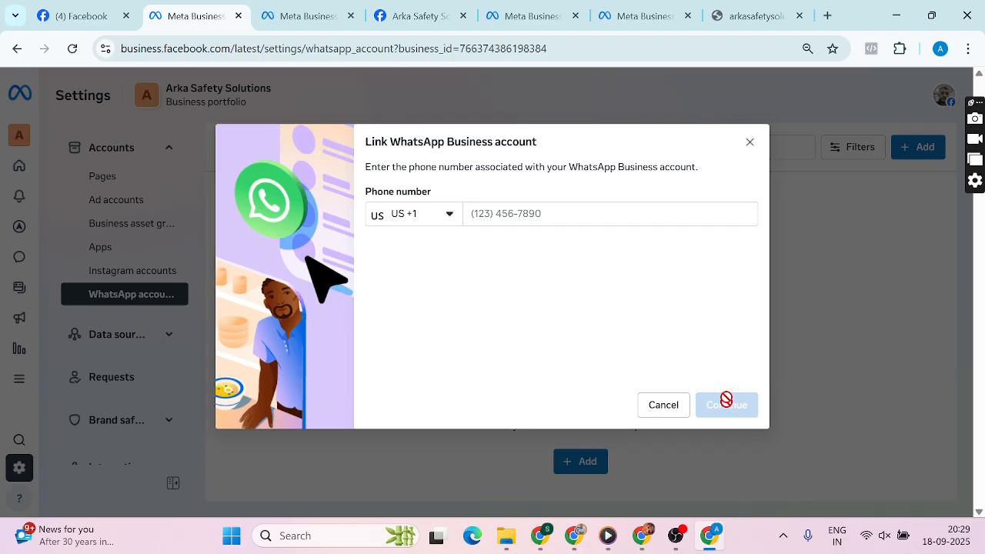
pyautogui.click(753, 144)
# Check the business portfolio list, dismiss it, and open a new browser tab.
pyautogui.scroll(1, 108, 359)
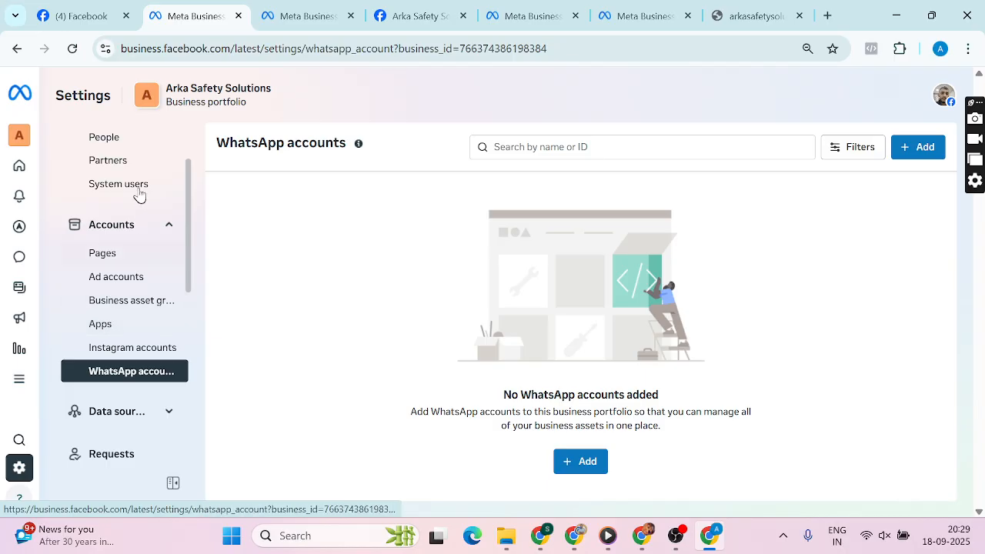
pyautogui.scroll(1, 136, 193)
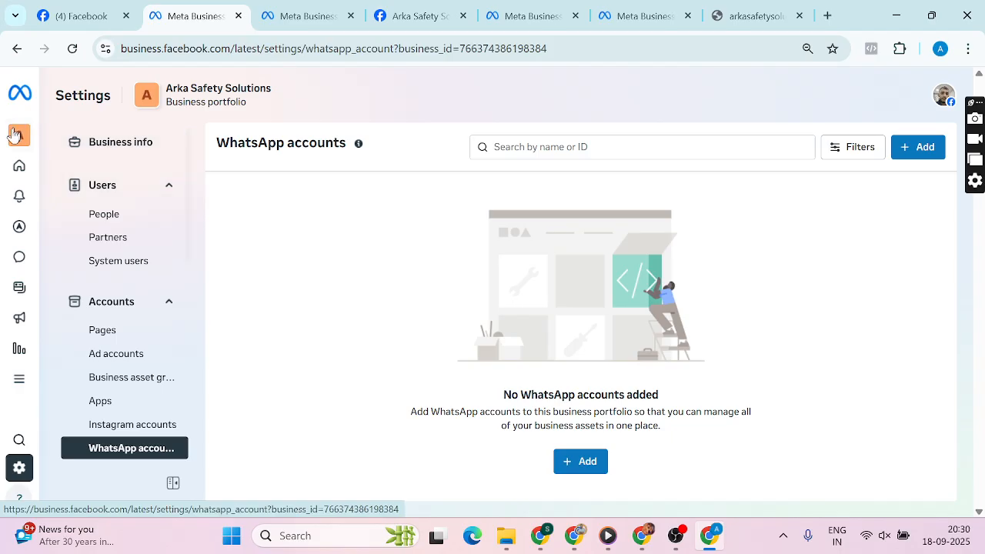
pyautogui.moveTo(16, 137)
pyautogui.click(60, 140)
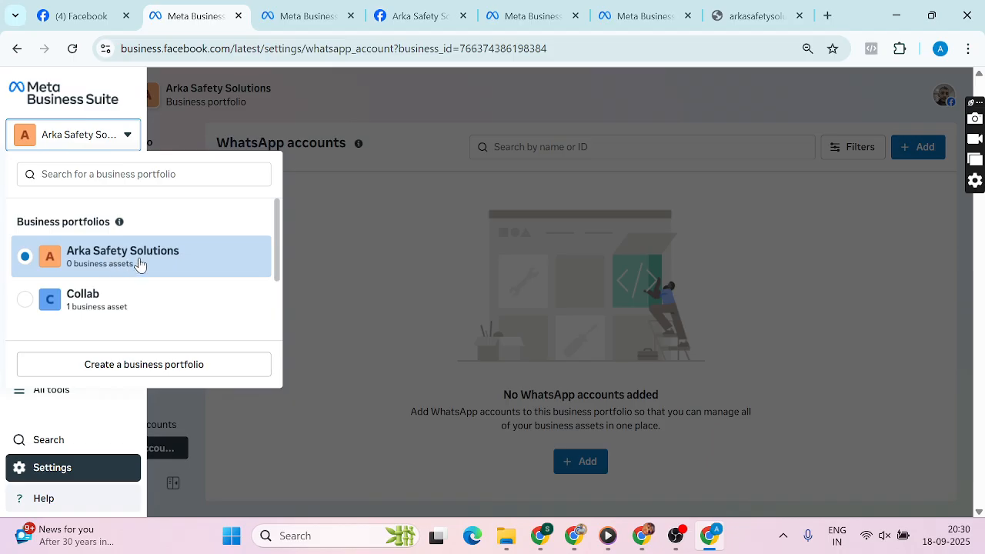
pyautogui.click(411, 245)
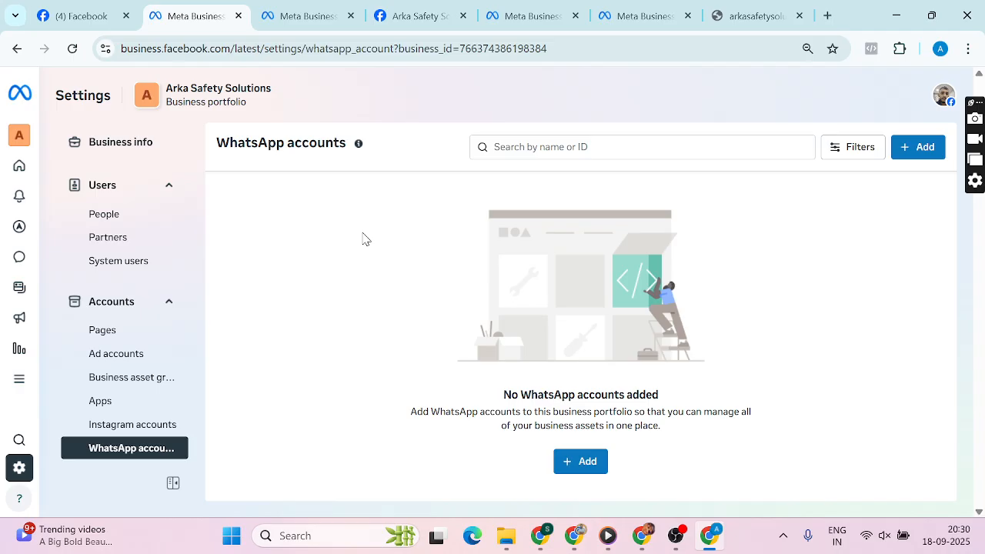
pyautogui.click(826, 17)
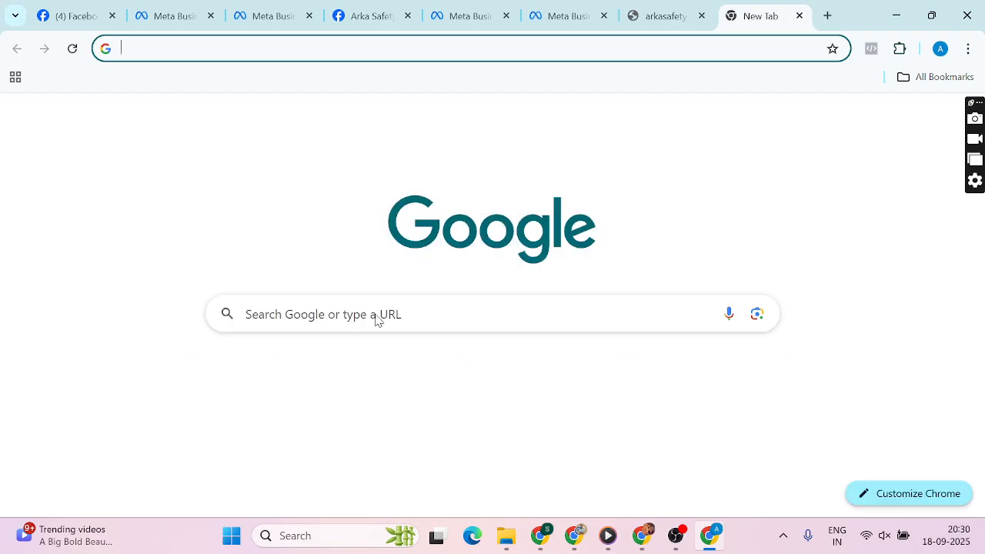
# Go to galaxyxyz.in to load the Whats Box WhatsApp marketing landing page.
pyautogui.click(377, 315)
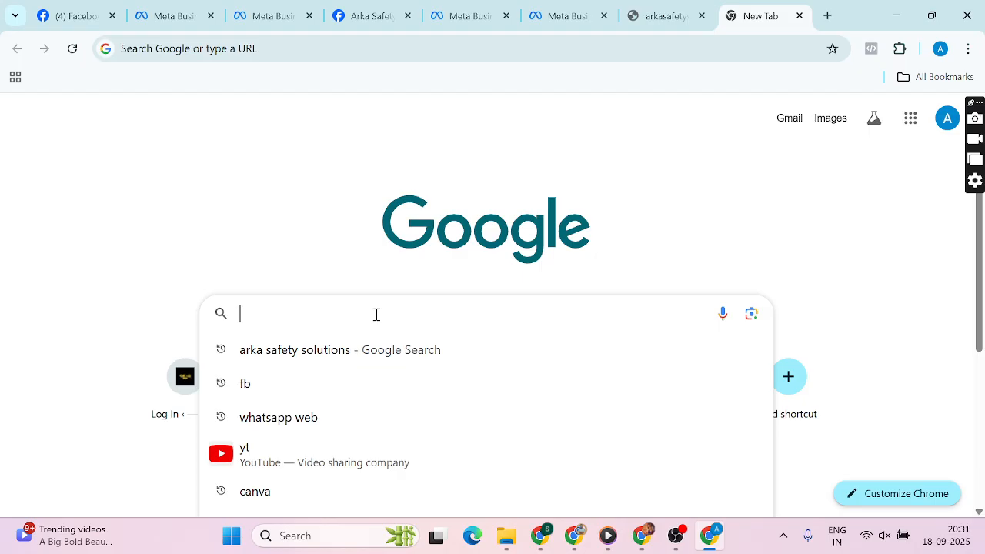
pyautogui.click(339, 51)
pyautogui.write('gala')
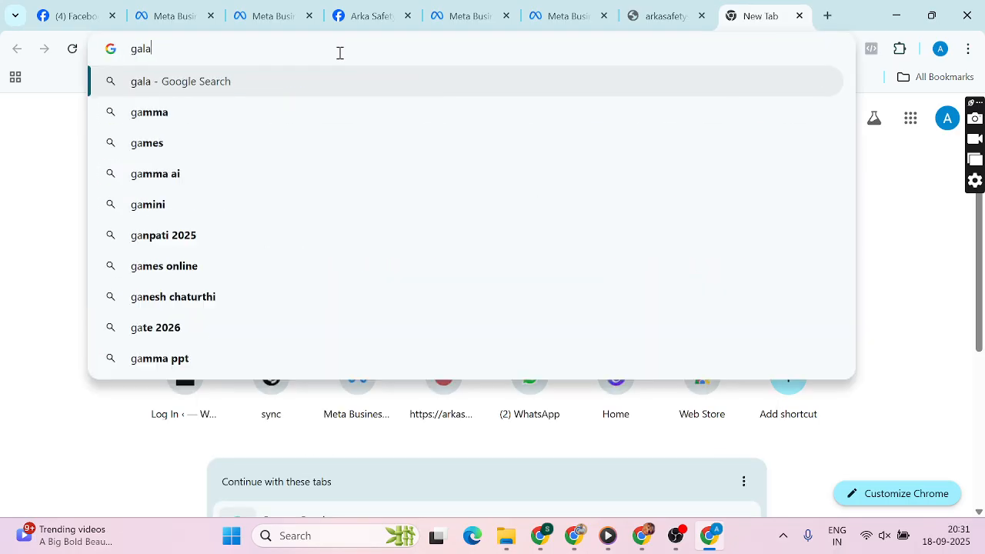
pyautogui.write('xy')
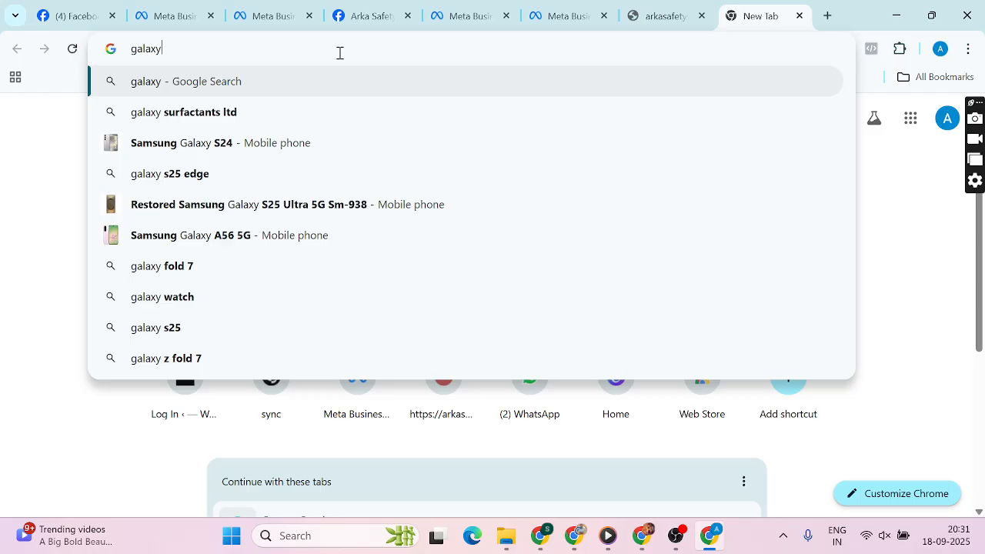
pyautogui.write('xy')
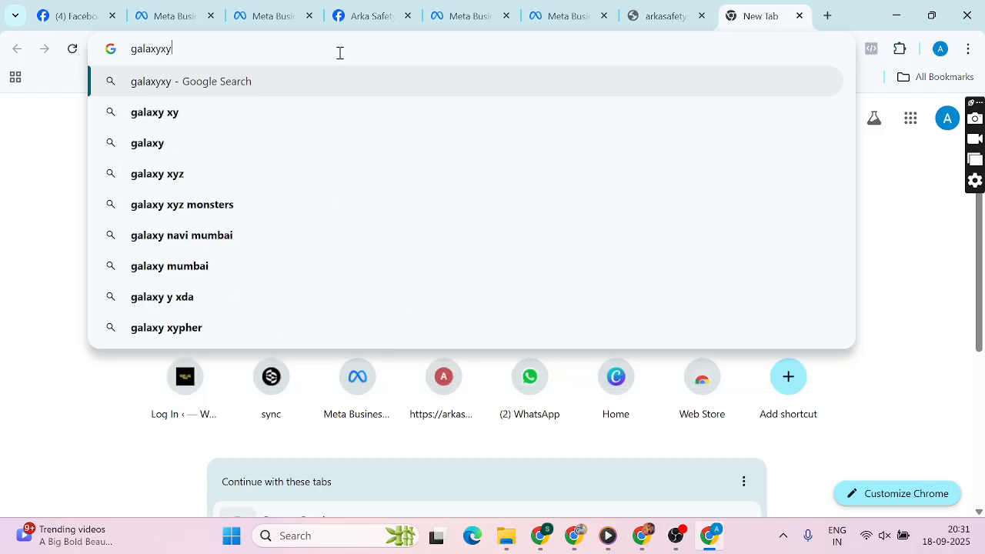
pyautogui.write('z.i')
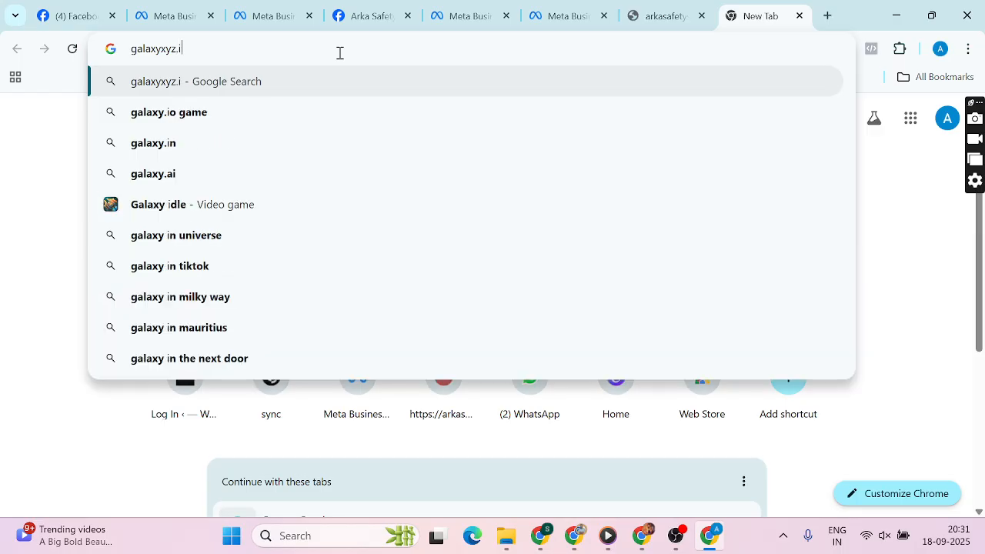
pyautogui.write('n')
pyautogui.press('Return')
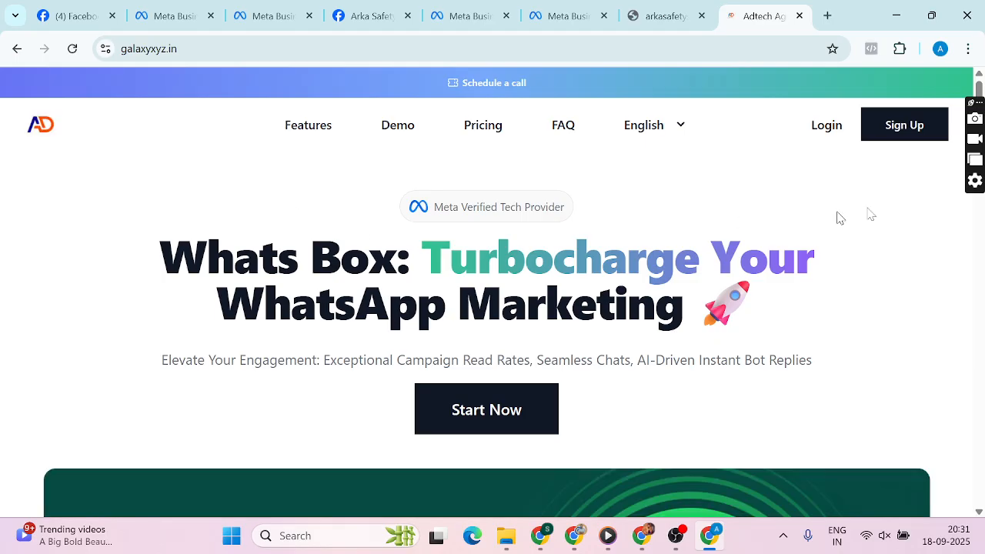
# Open the Official WhatsApp API sign-in page from the landing page's Login link.
pyautogui.click(817, 131)
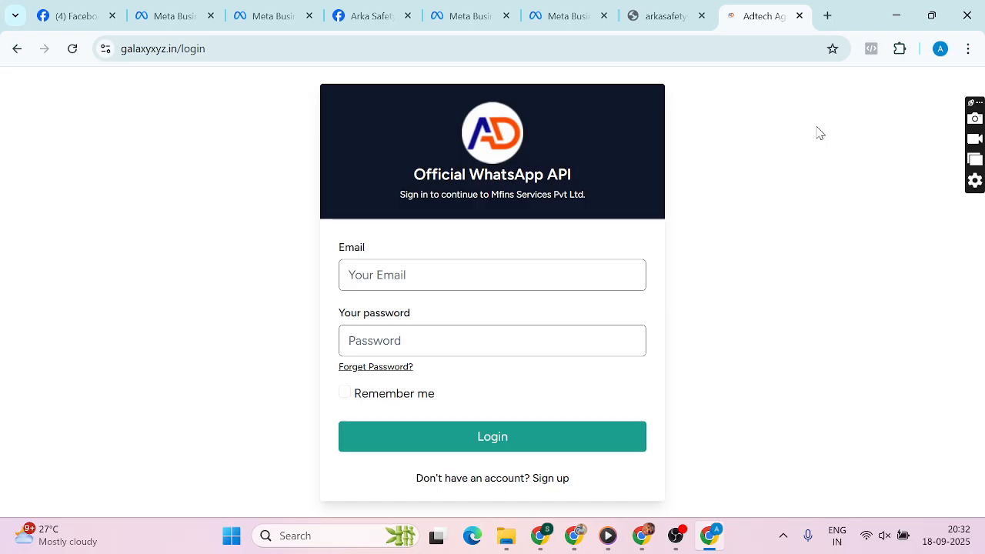
# Log in with the account's e-mail address and password to reach the welcome dashboard.
pyautogui.click(486, 279)
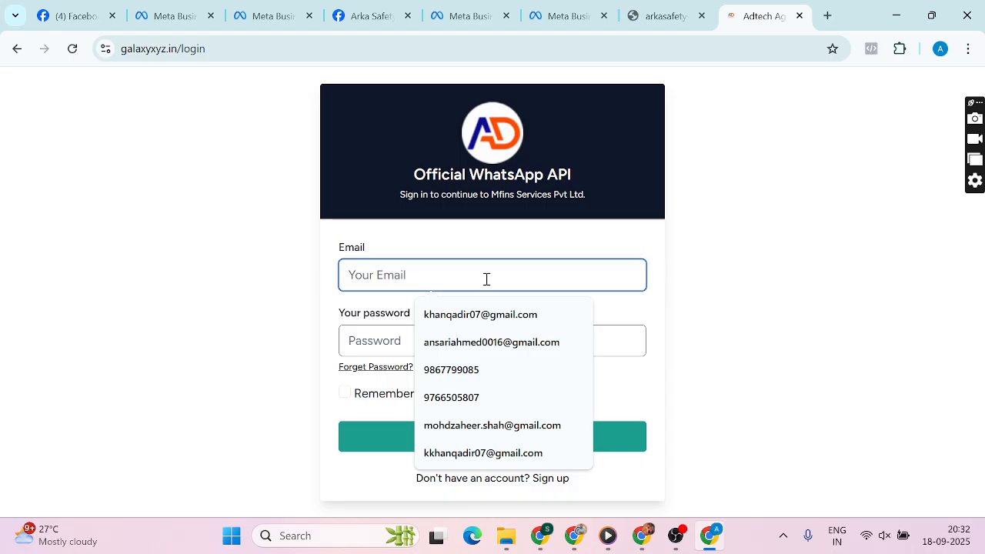
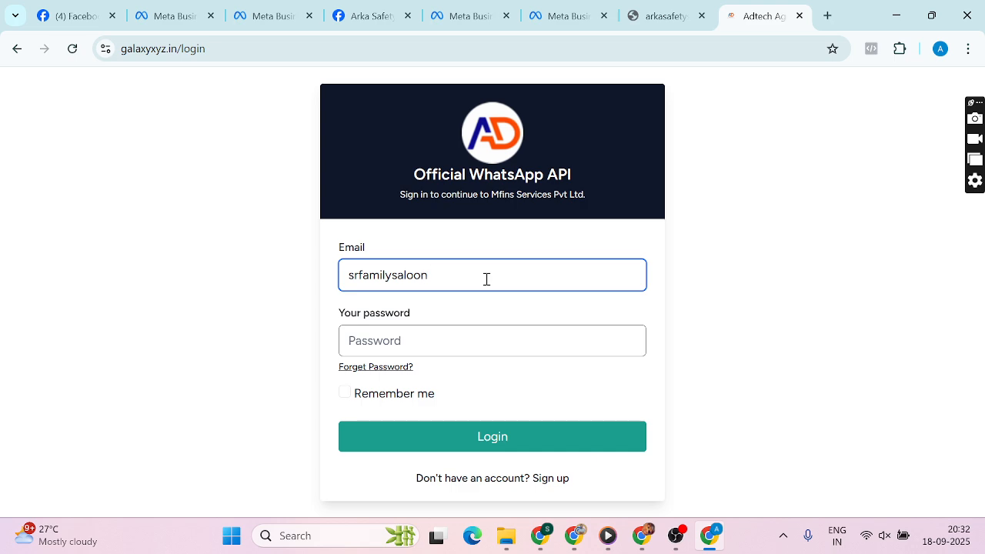
pyautogui.click(457, 346)
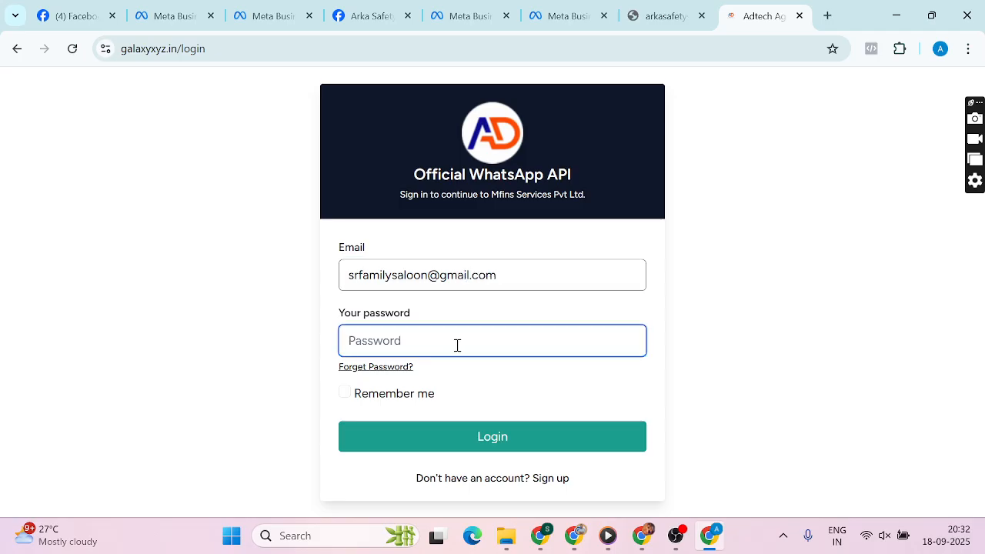
pyautogui.write('••••••••••')
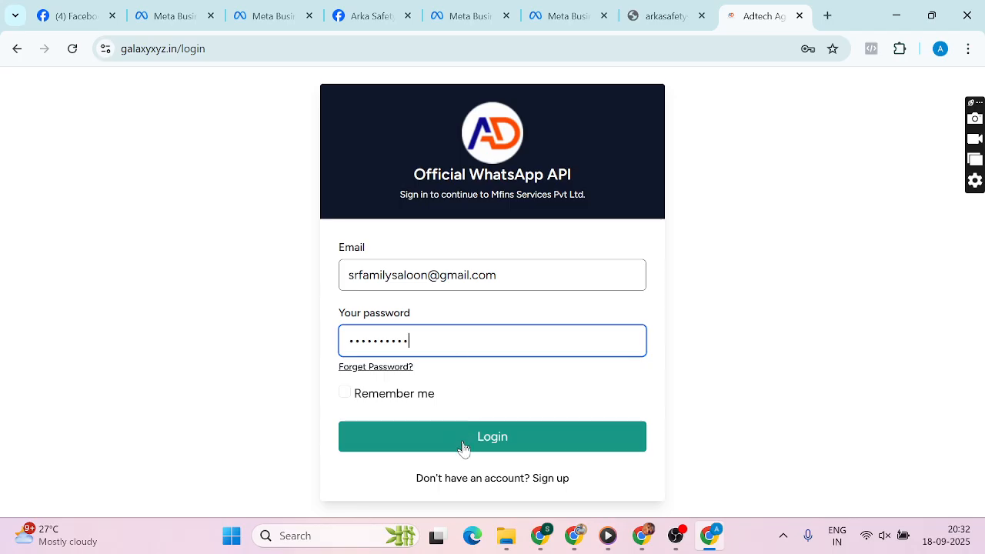
pyautogui.click(347, 393)
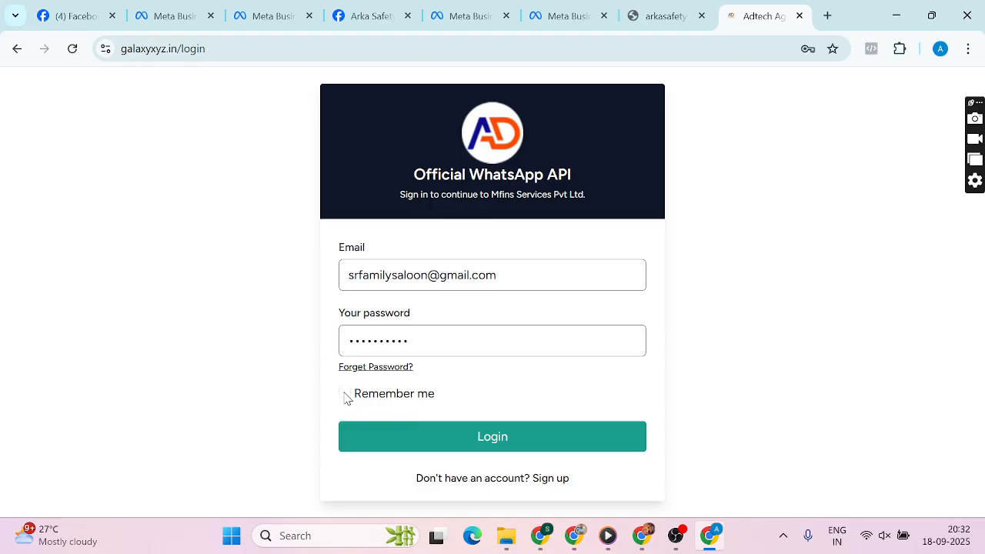
pyautogui.click(494, 442)
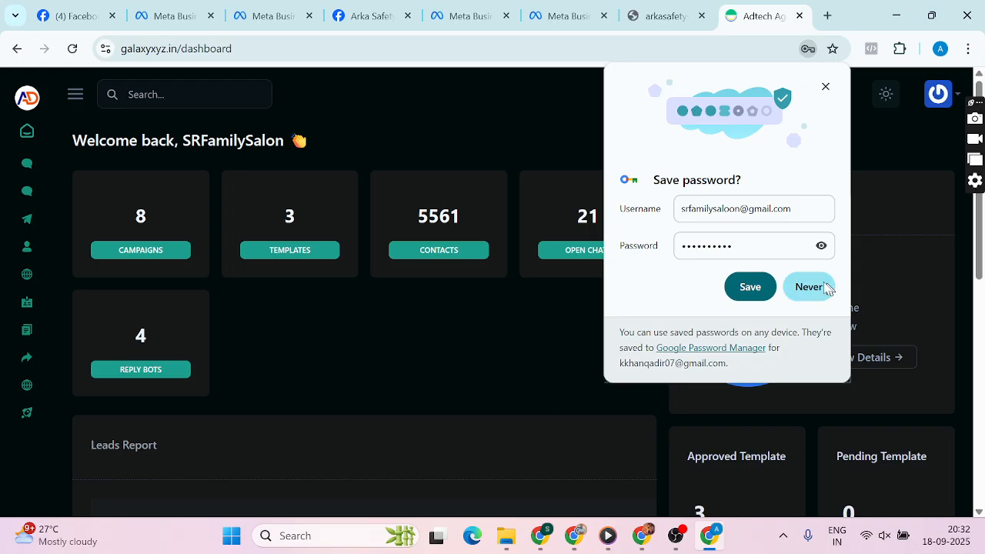
# Decline Chrome's save-password offer and open the Chat page with its 21 conversations.
pyautogui.click(750, 293)
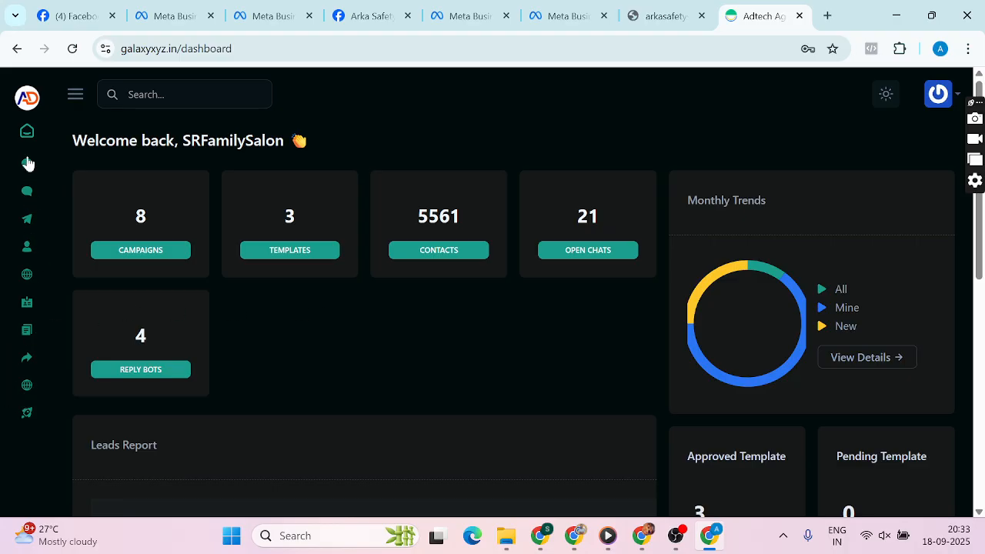
pyautogui.click(75, 93)
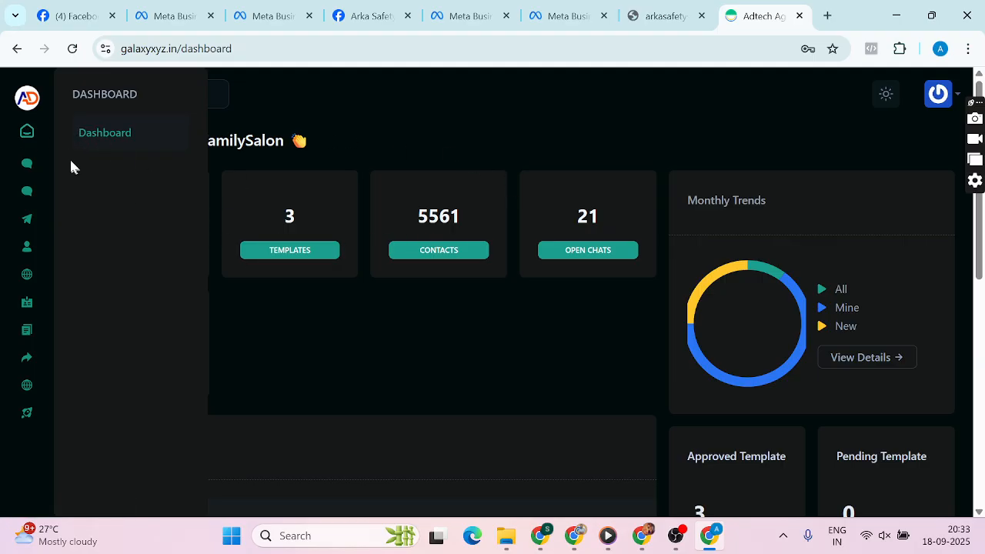
pyautogui.click(27, 164)
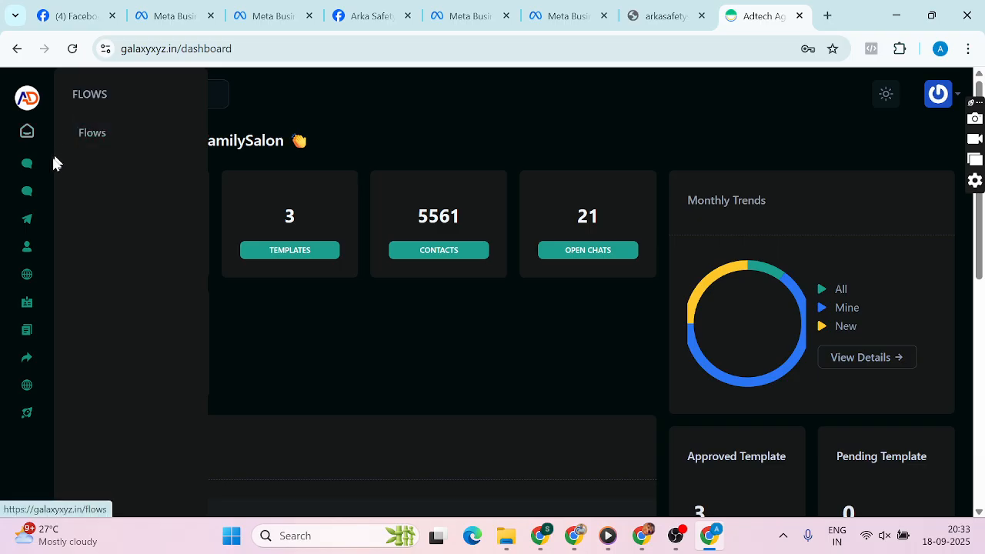
pyautogui.click(27, 191)
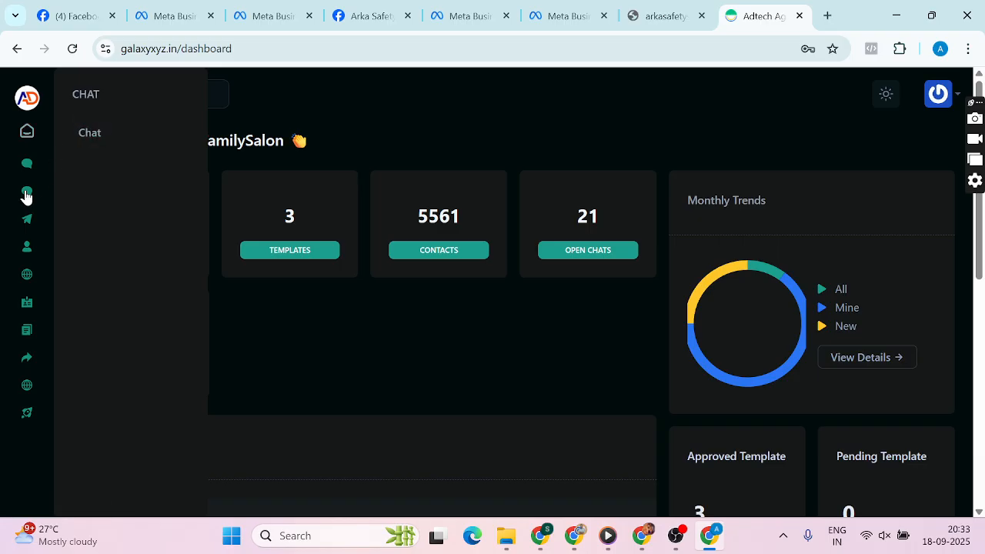
pyautogui.click(90, 135)
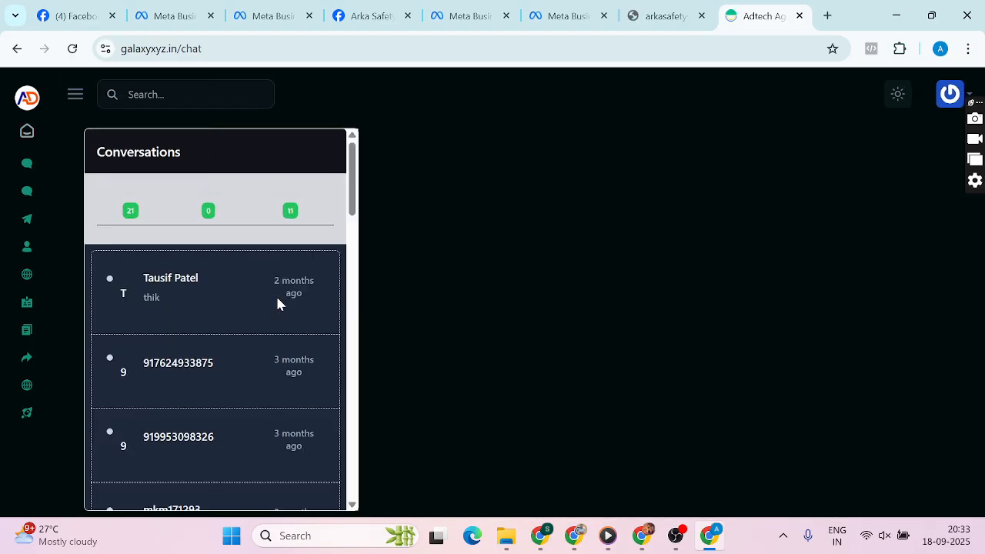
# Open the Colour Keratin Treatment conversation and scroll through its offer messages and replies.
pyautogui.scroll(-10, 238, 349)
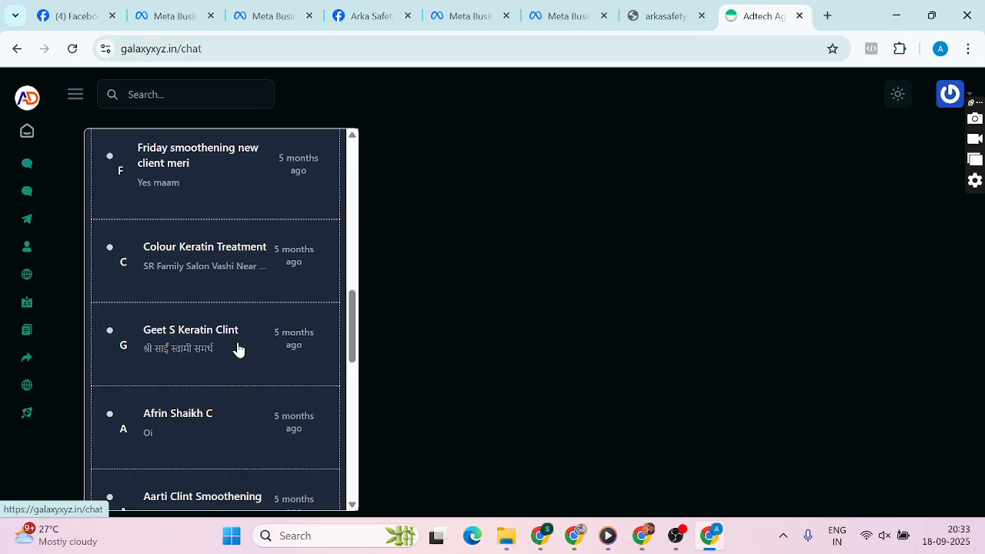
pyautogui.scroll(-2, 238, 348)
pyautogui.scroll(1, 235, 346)
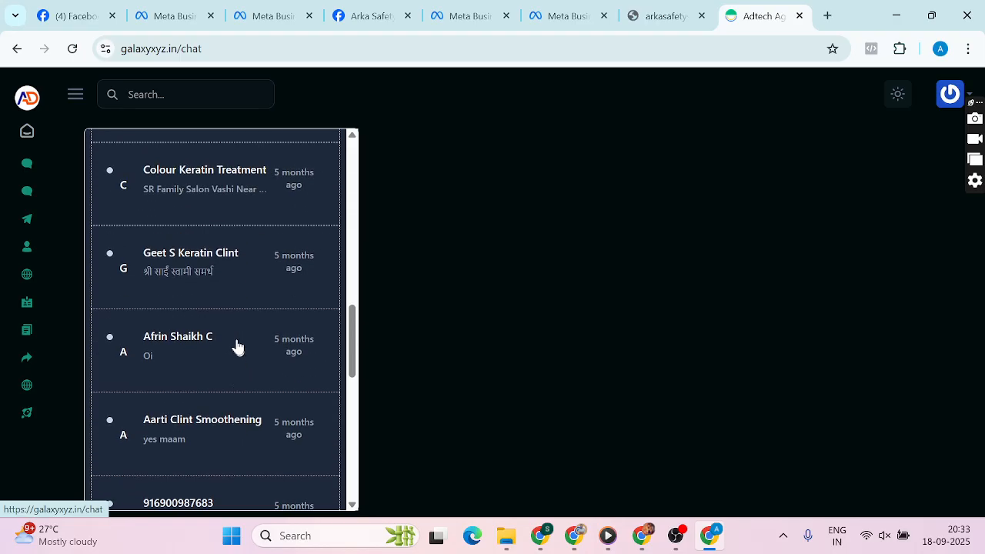
pyautogui.click(214, 174)
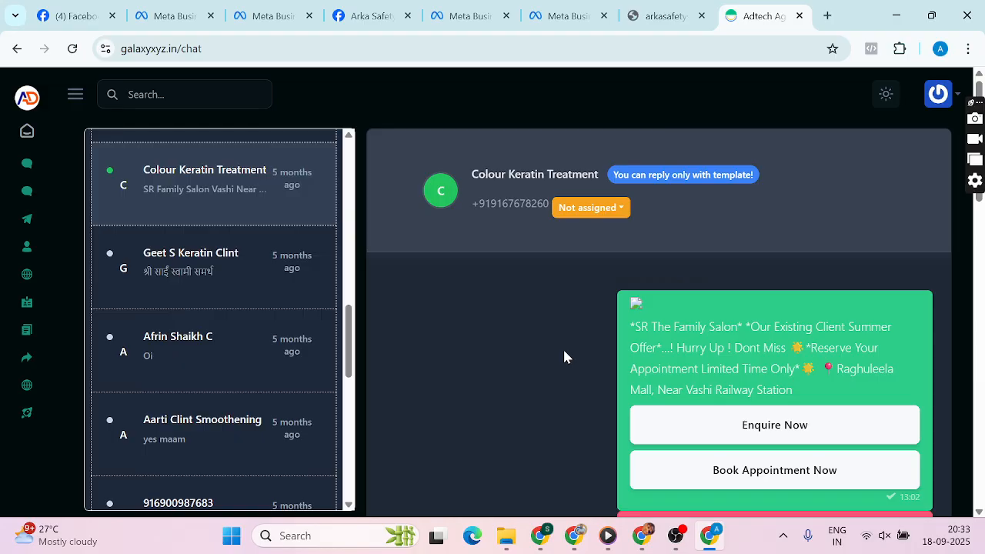
pyautogui.scroll(-2, 564, 357)
pyautogui.scroll(-10, 564, 356)
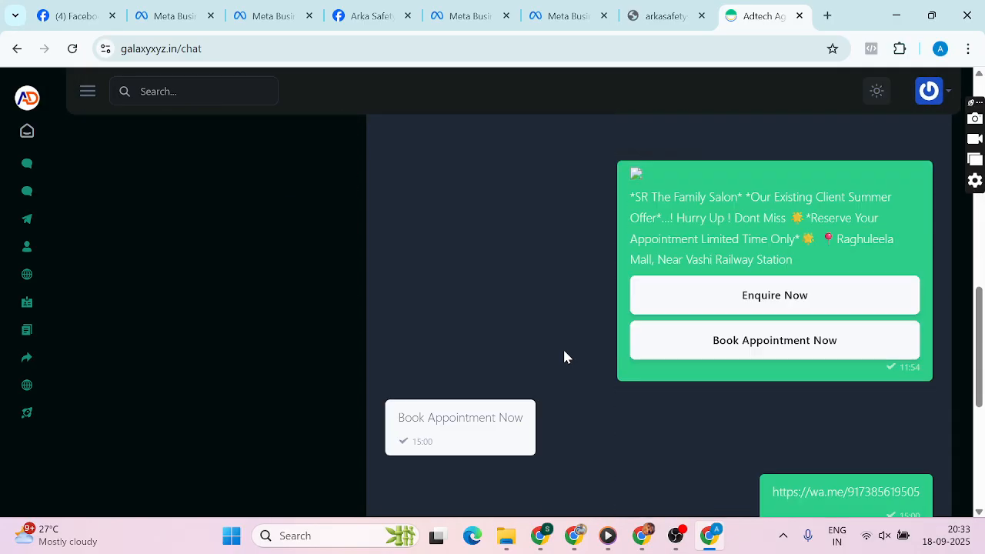
pyautogui.scroll(-2, 564, 356)
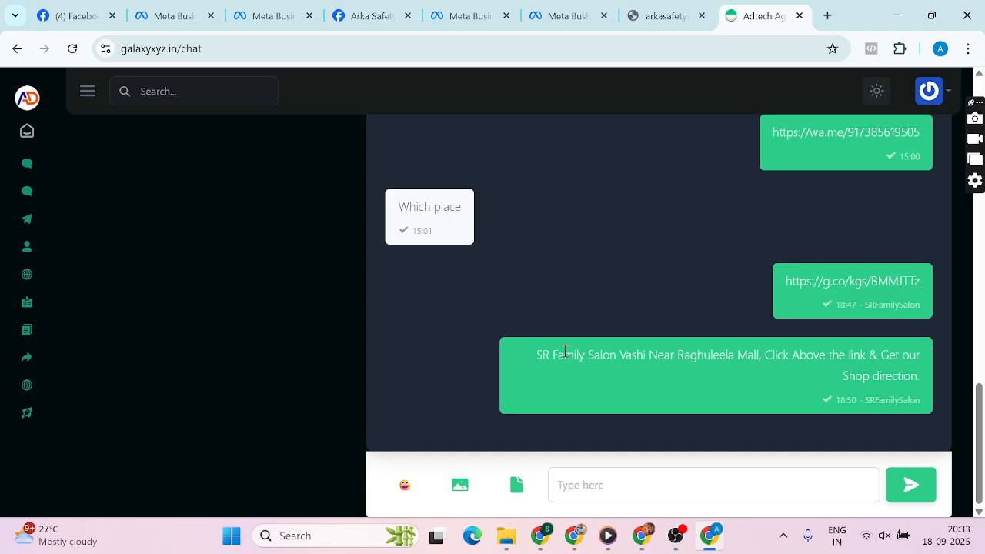
pyautogui.scroll(5, 565, 351)
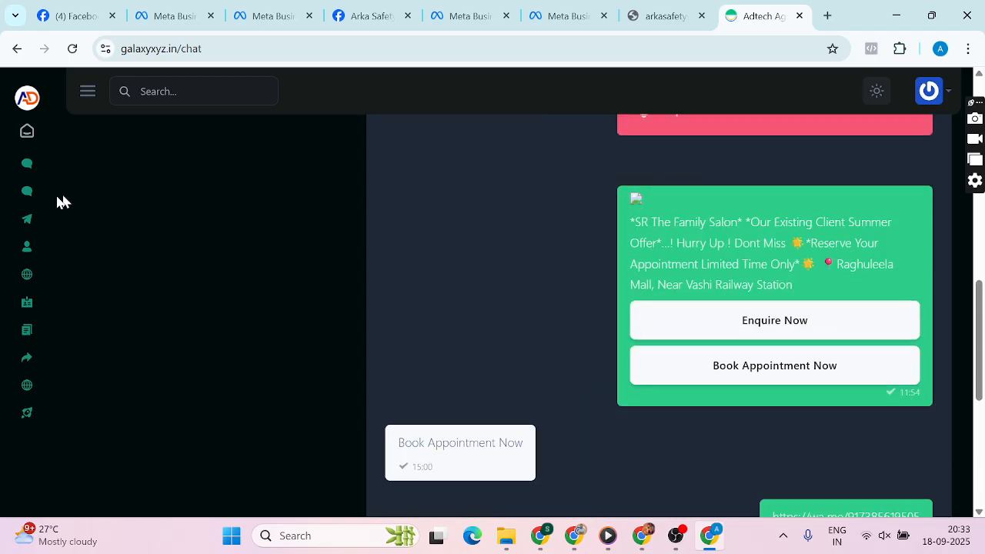
# Go to the Campaigns management page listing campaigns such as New Offer New Location.
pyautogui.click(87, 93)
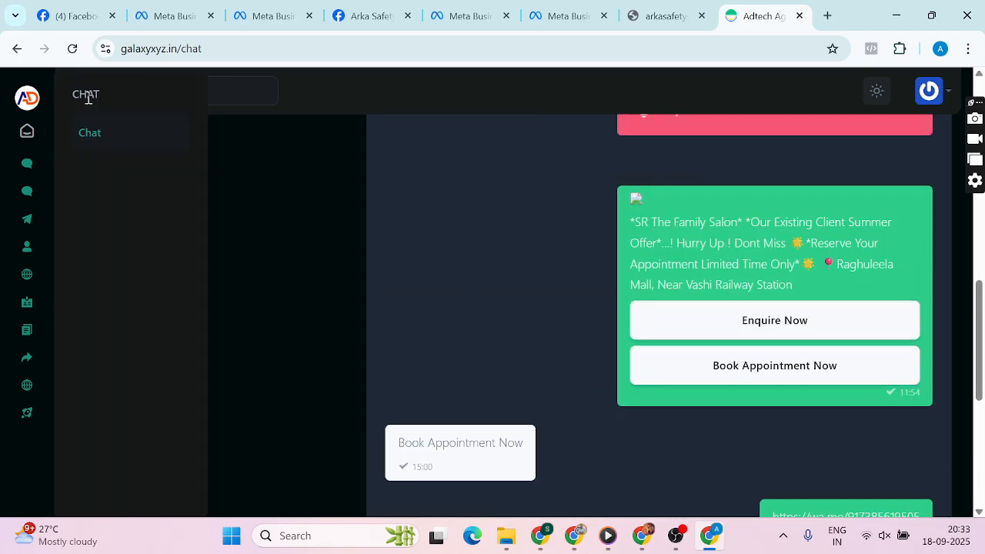
pyautogui.click(23, 223)
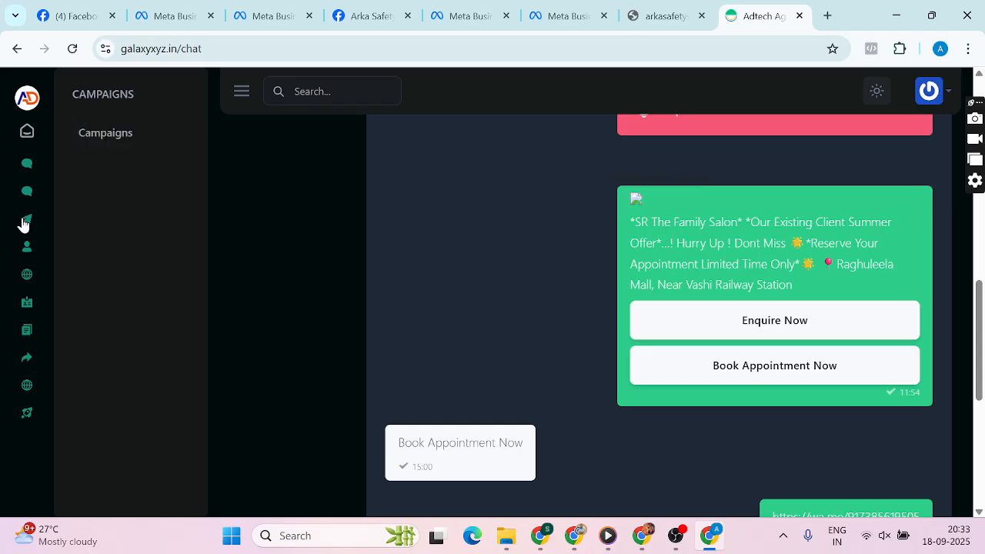
pyautogui.click(98, 136)
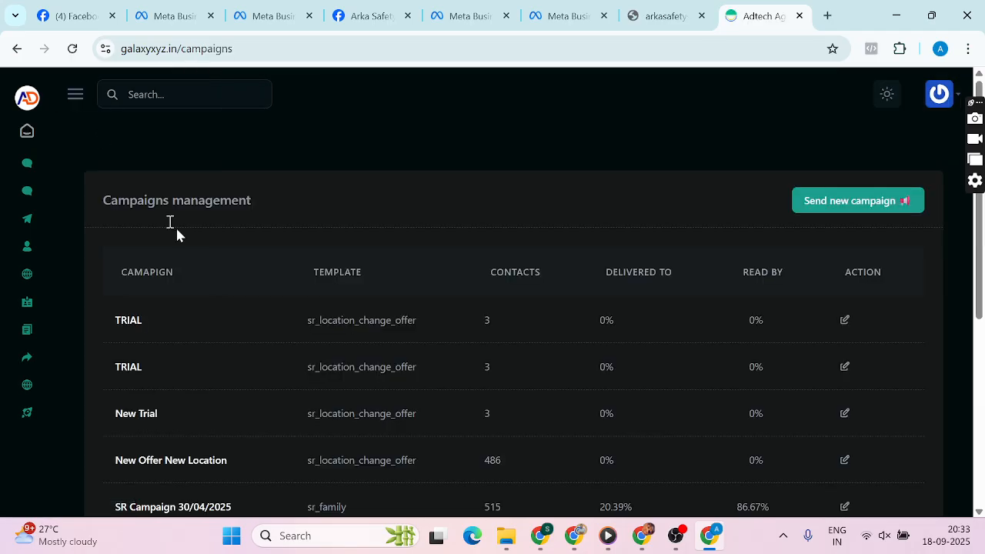
pyautogui.scroll(-3, 376, 357)
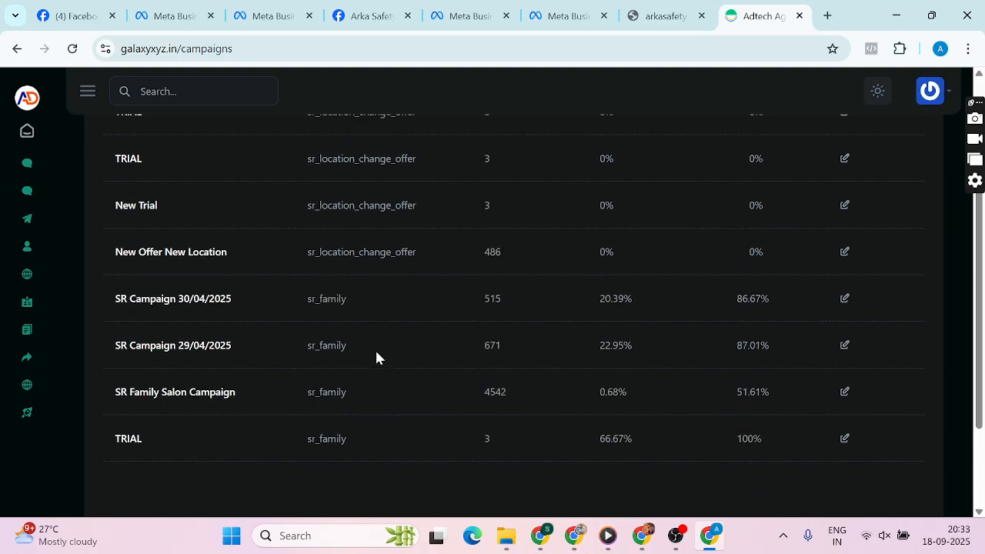
pyautogui.scroll(-2, 376, 356)
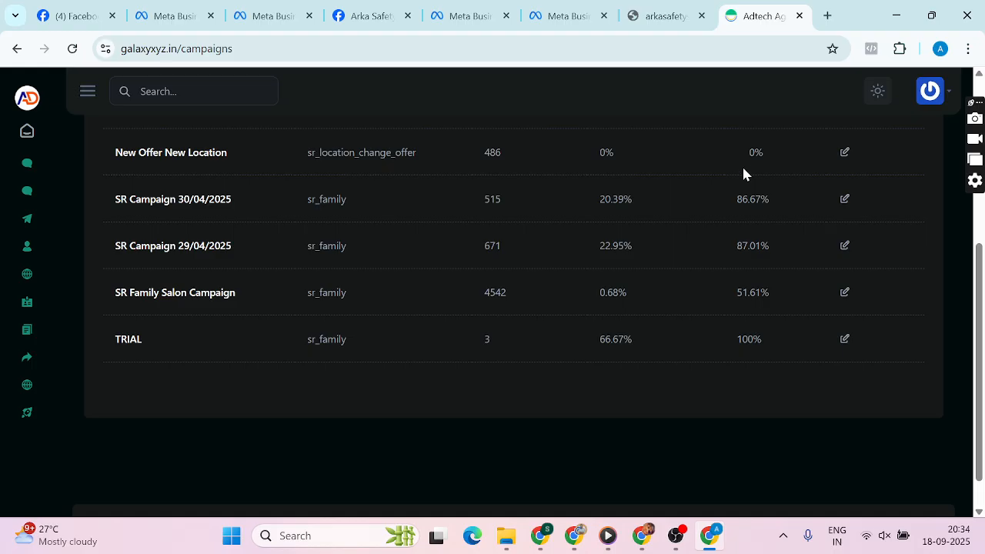
pyautogui.moveTo(738, 200); pyautogui.dragTo(779, 201)
pyautogui.scroll(4, 493, 250)
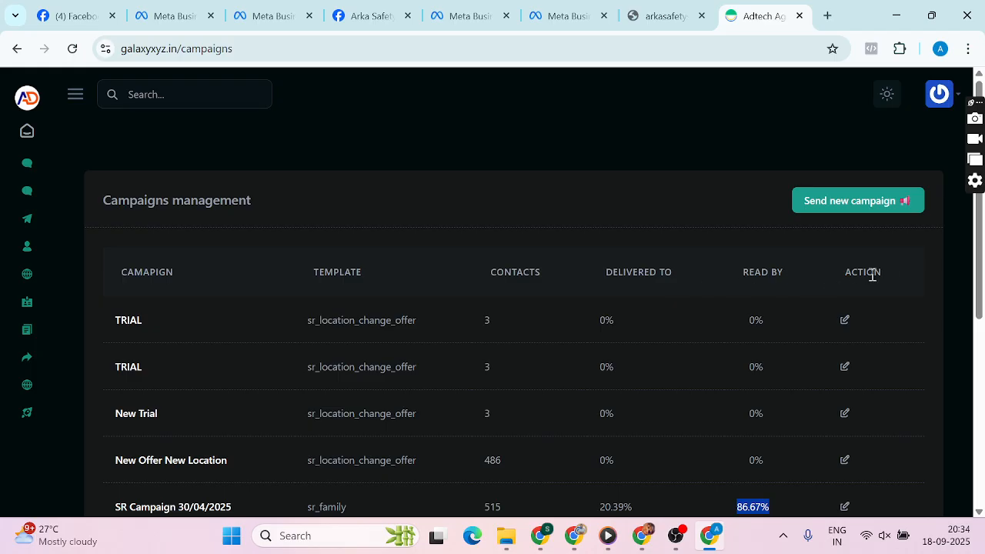
pyautogui.scroll(-1, 883, 281)
pyautogui.scroll(-2, 883, 280)
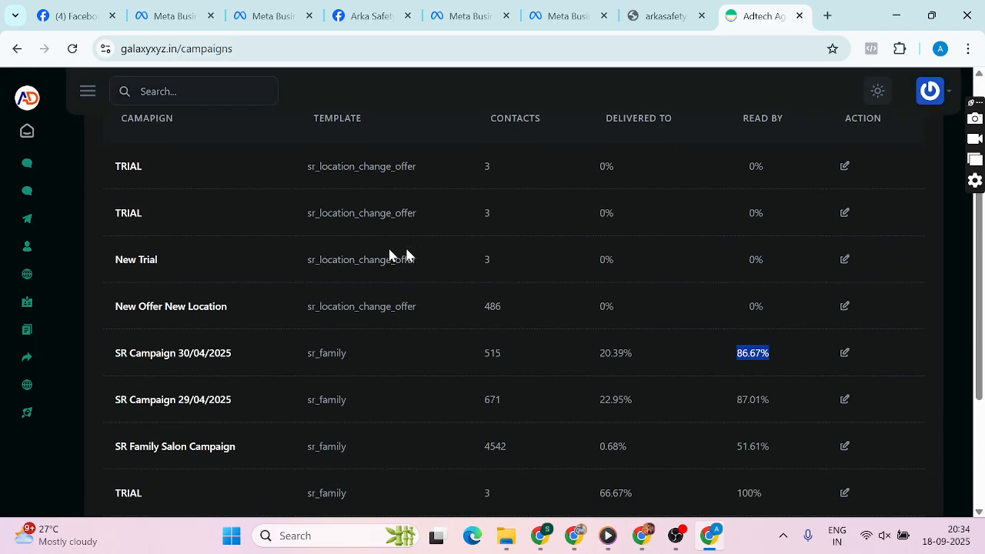
pyautogui.scroll(-3, 323, 348)
pyautogui.scroll(1, 323, 348)
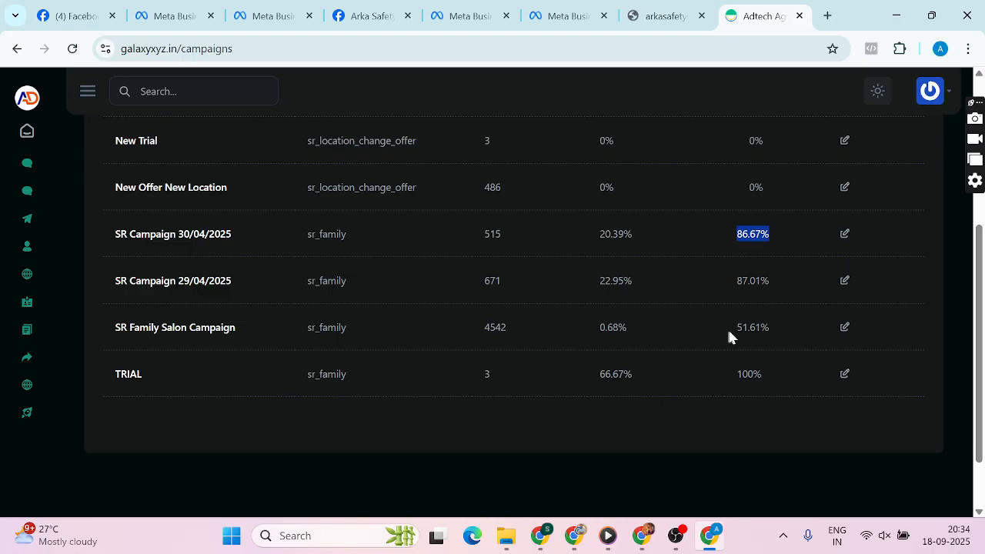
pyautogui.click(779, 329)
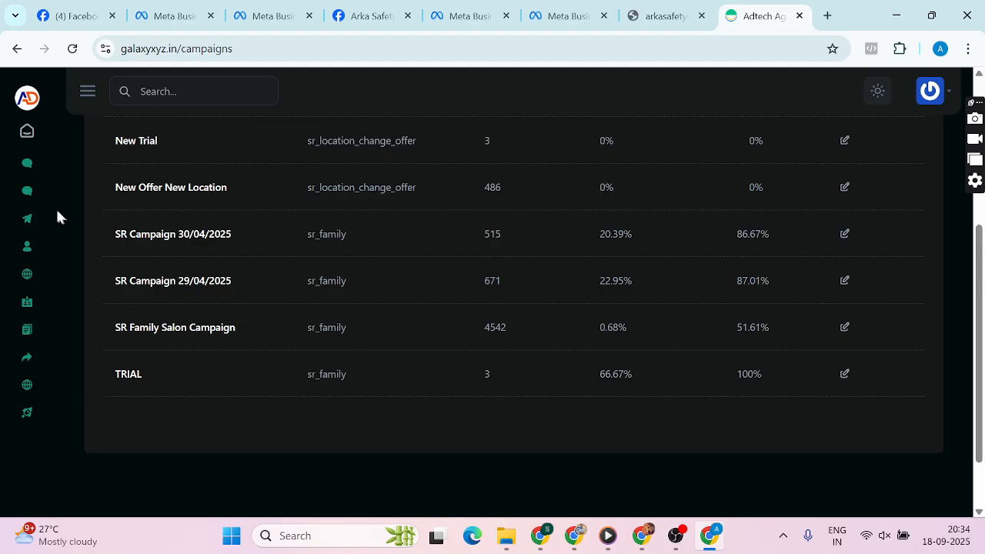
# Open Contacts > Contact list and scroll through the 5561 subscribed salon contacts.
pyautogui.click(87, 92)
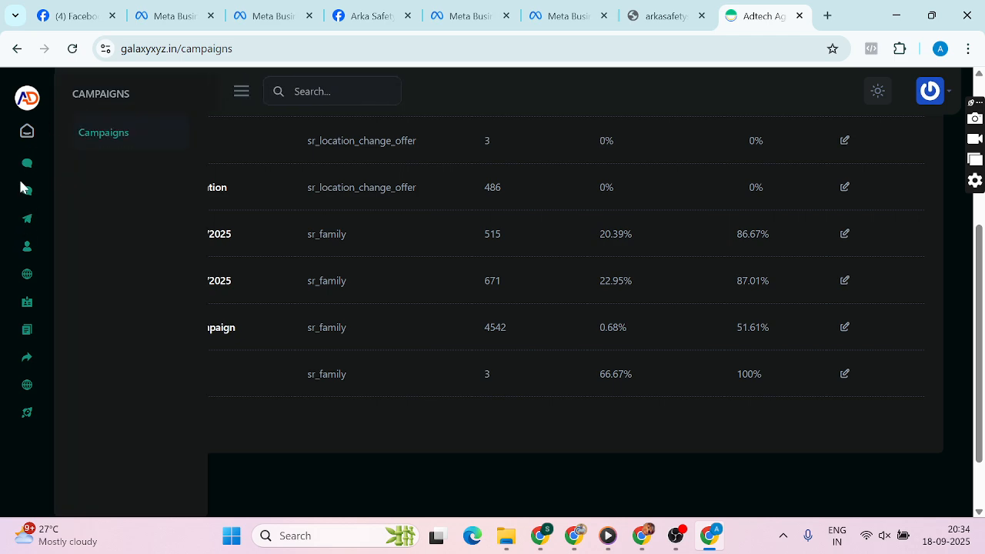
pyautogui.click(26, 249)
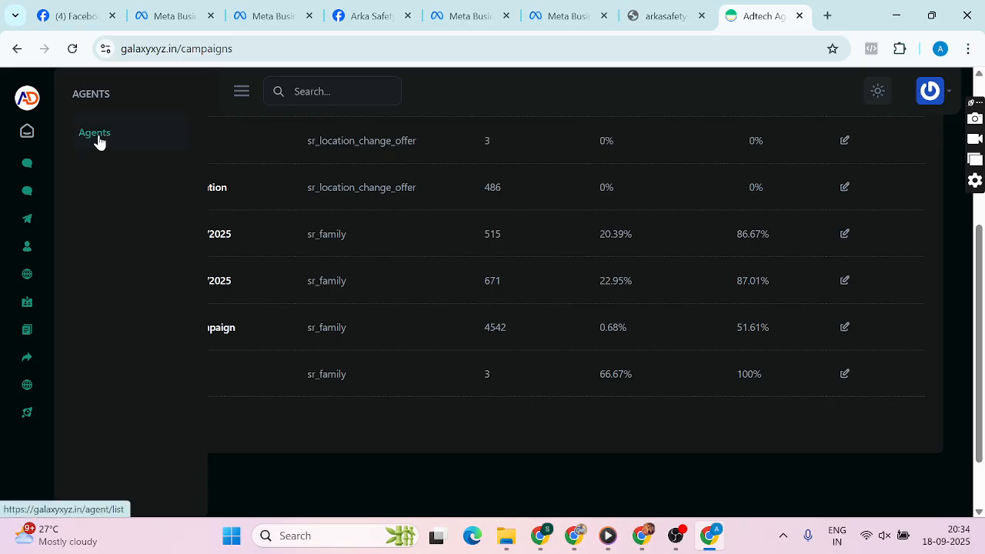
pyautogui.click(26, 277)
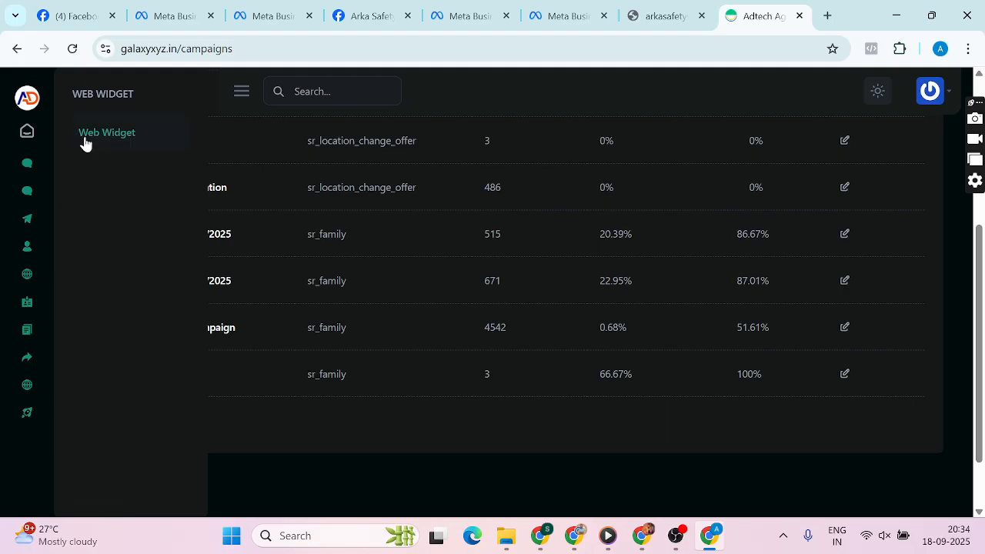
pyautogui.click(27, 304)
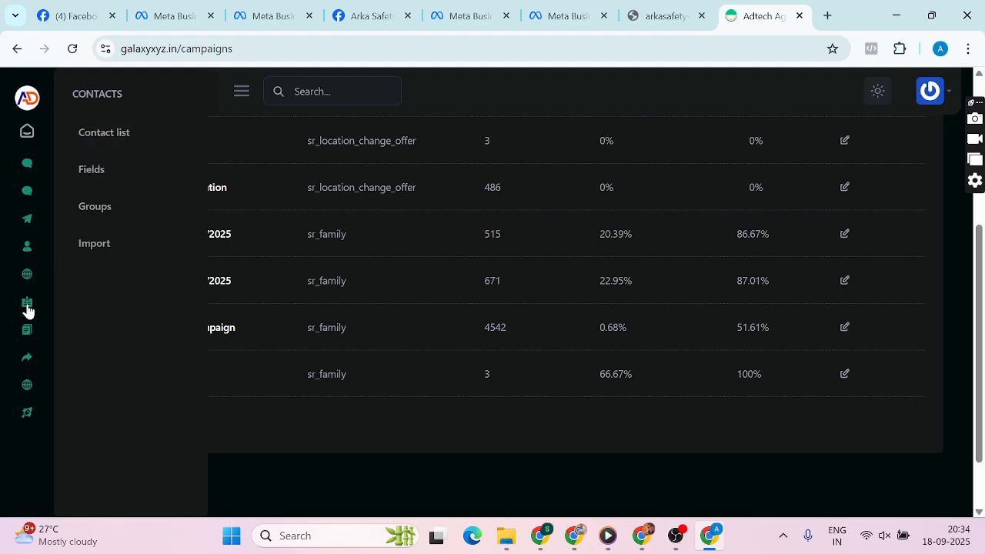
pyautogui.click(104, 134)
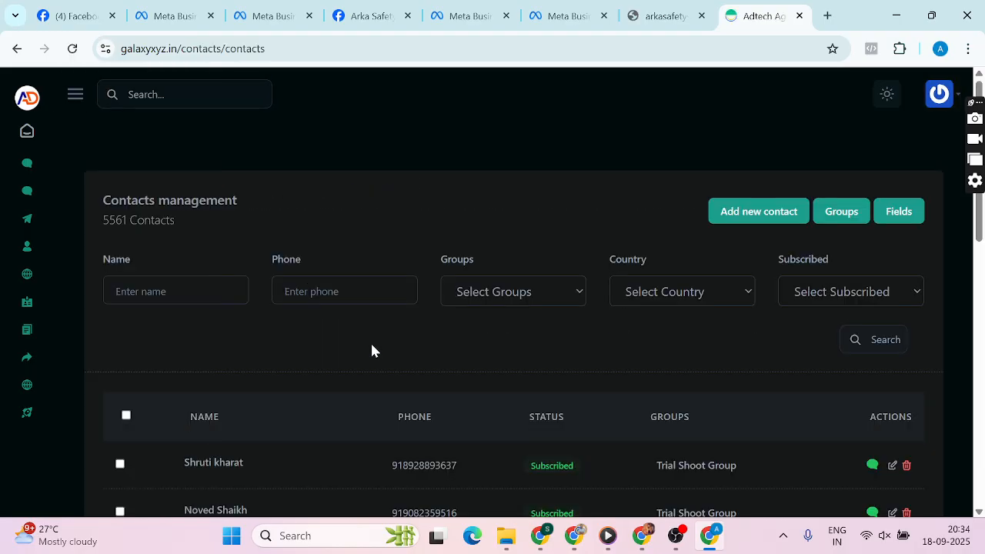
pyautogui.scroll(-1, 765, 231)
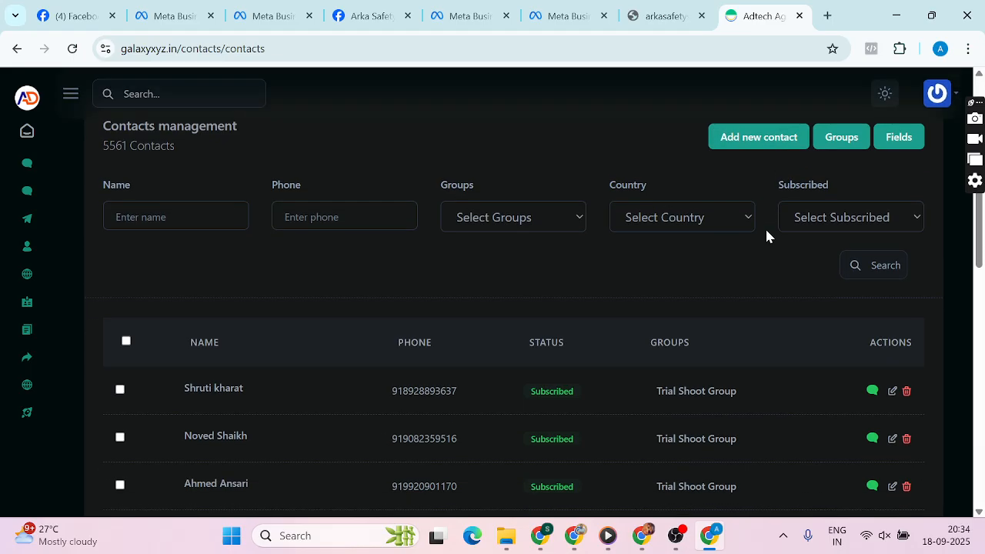
pyautogui.scroll(-2, 582, 367)
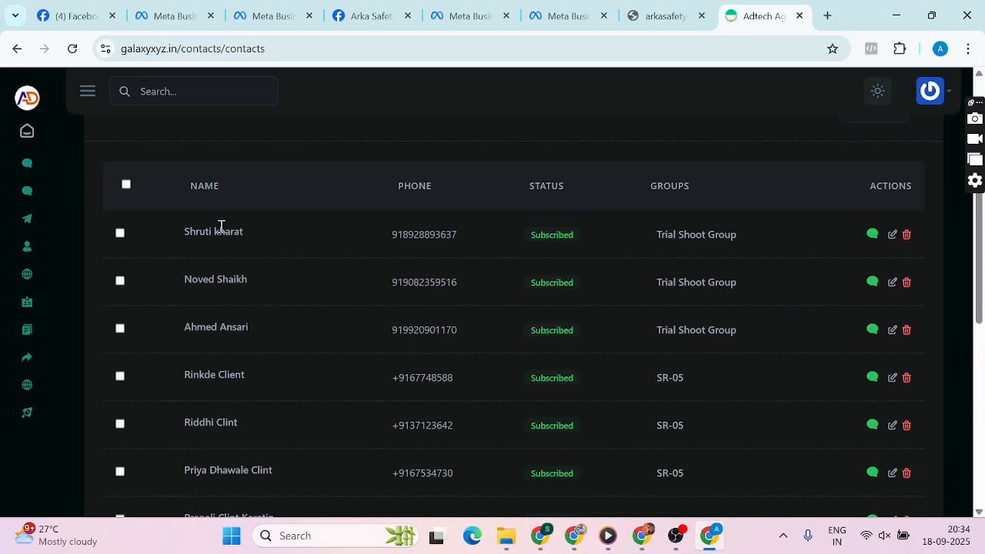
pyautogui.scroll(-1, 589, 257)
pyautogui.scroll(-4, 566, 343)
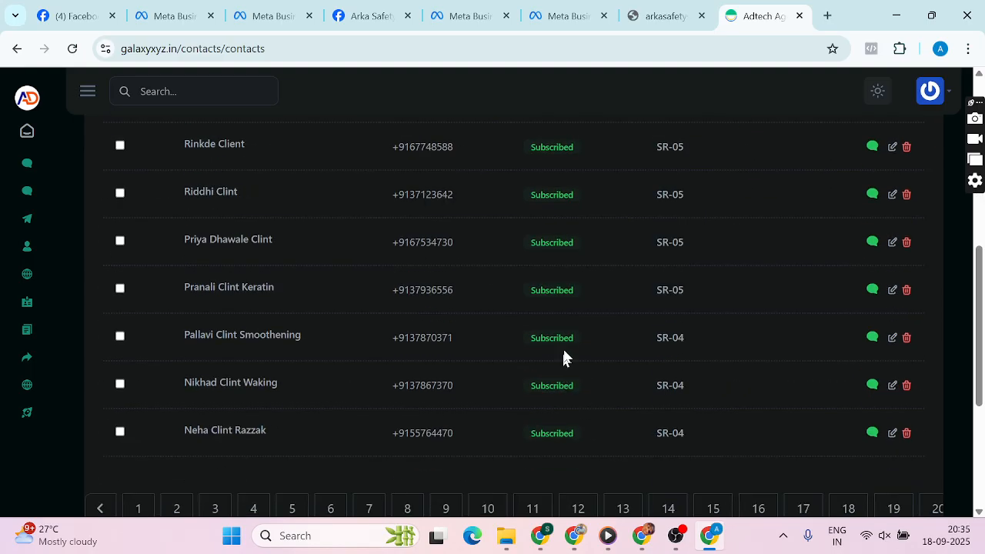
pyautogui.scroll(2, 559, 288)
# Open the Templates page showing hello_world, sr_location_change_offer and sr_family.
pyautogui.click(88, 94)
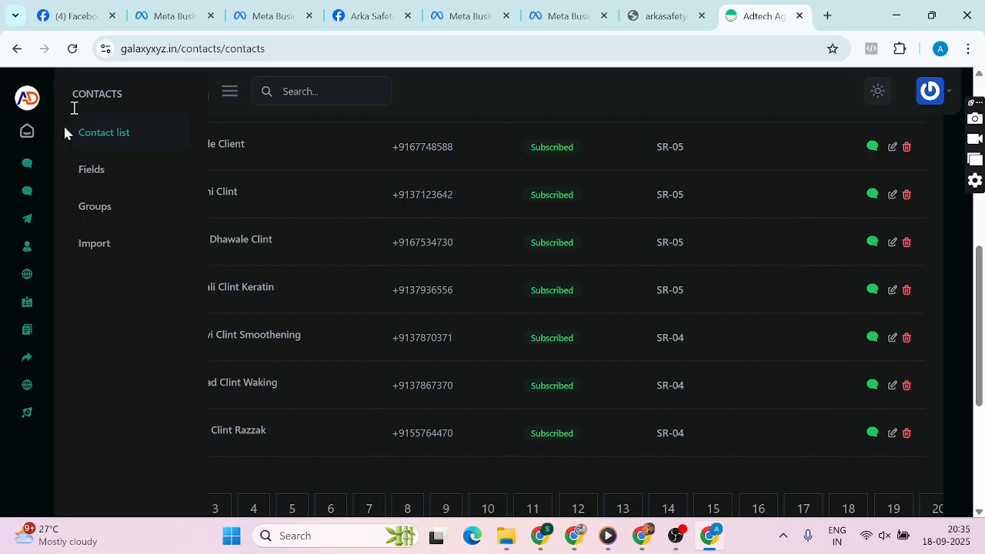
pyautogui.click(28, 330)
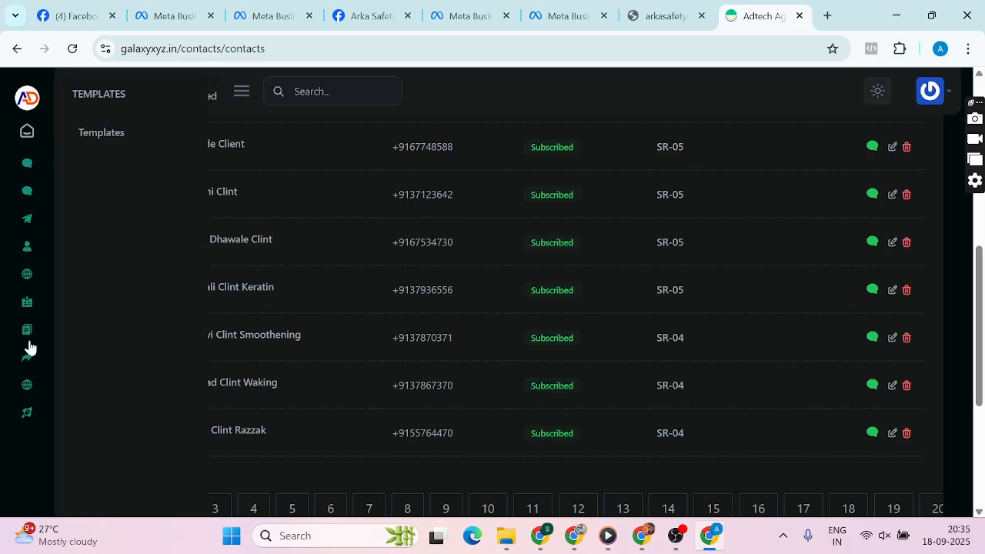
pyautogui.click(93, 137)
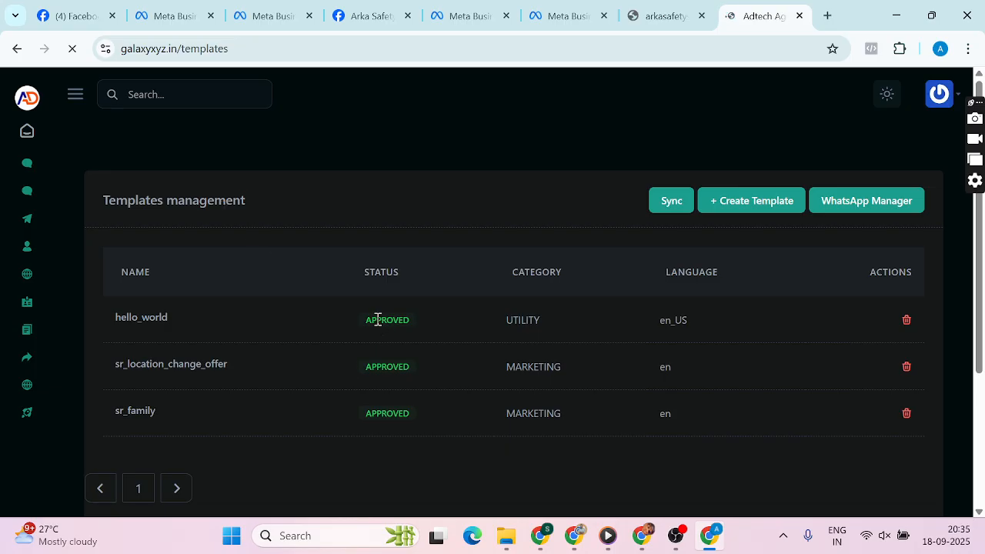
pyautogui.scroll(-1, 381, 312)
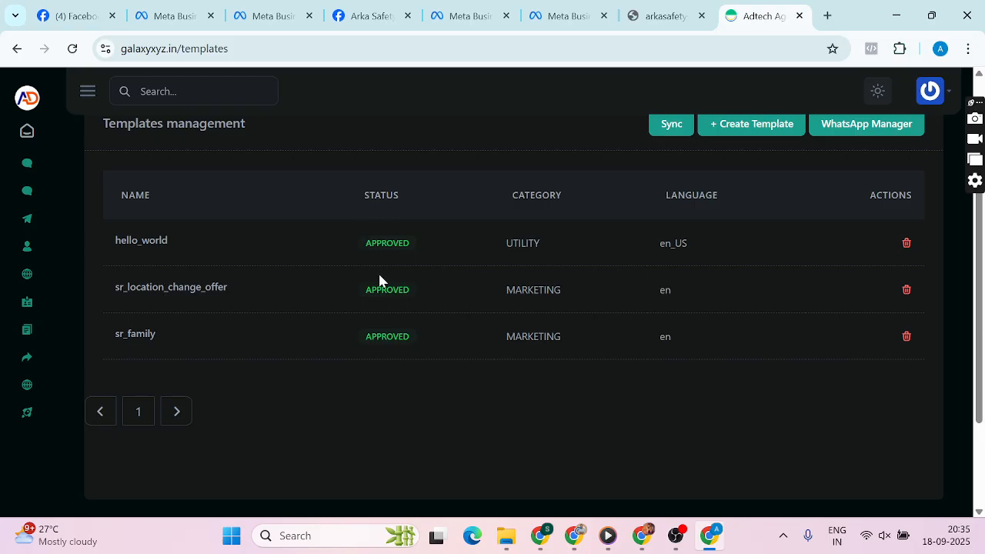
# Open WhatsApp Manager in a new tab, then return to the Adtech templates tab.
pyautogui.rightClick(844, 124)
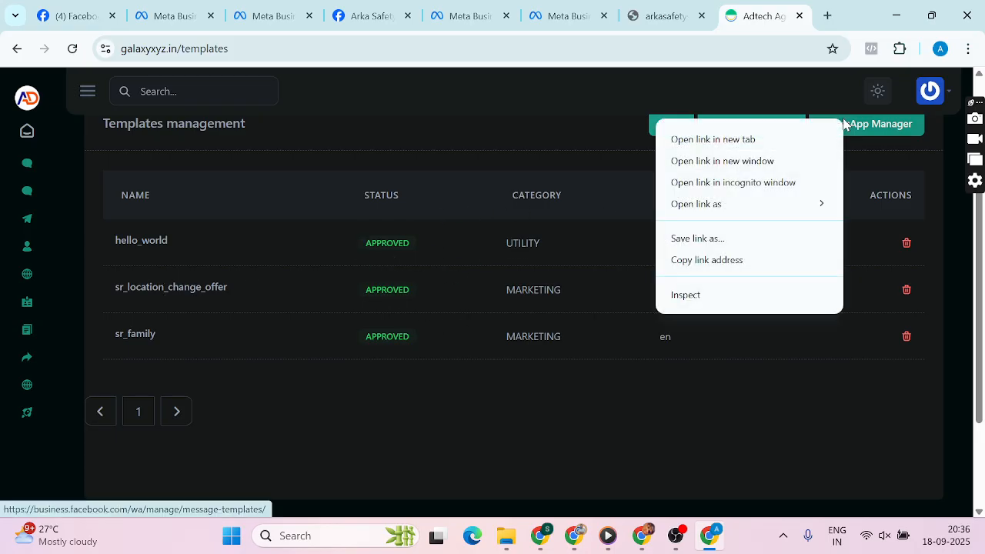
pyautogui.click(688, 139)
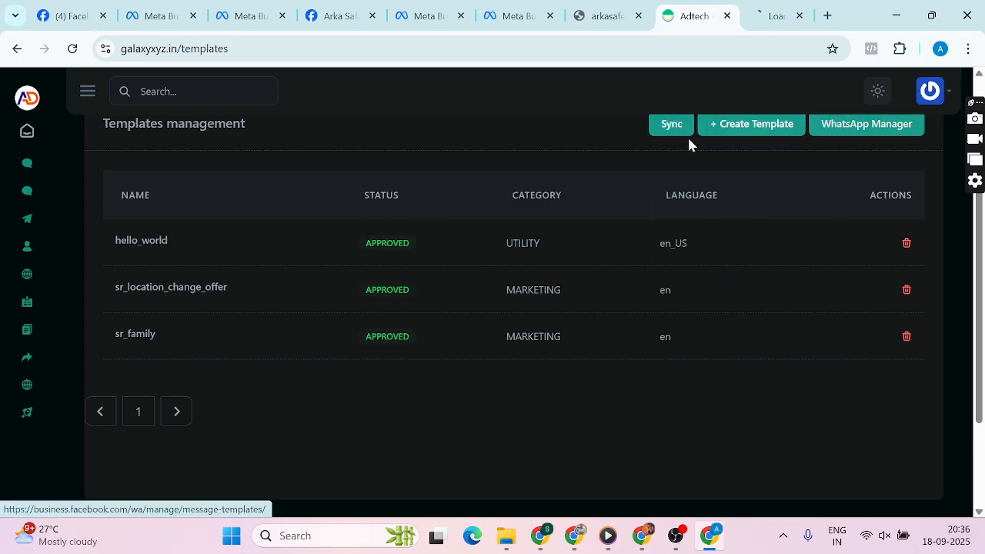
pyautogui.click(765, 17)
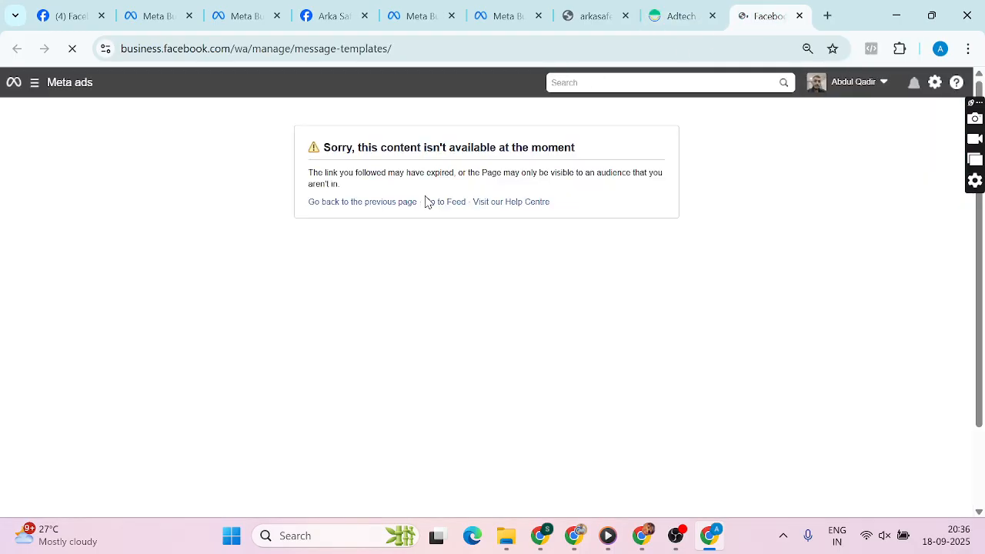
pyautogui.click(685, 21)
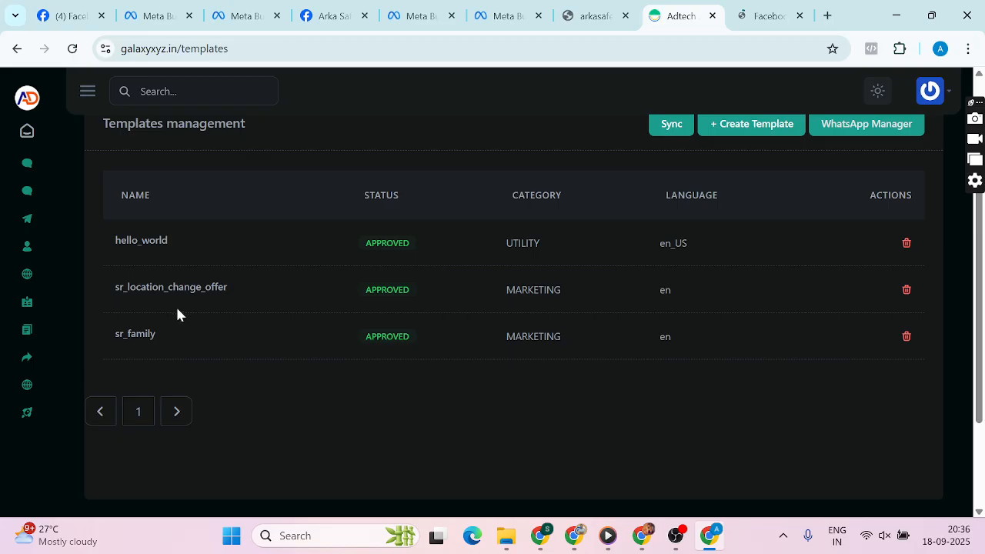
pyautogui.scroll(-2, 176, 311)
pyautogui.scroll(2, 334, 241)
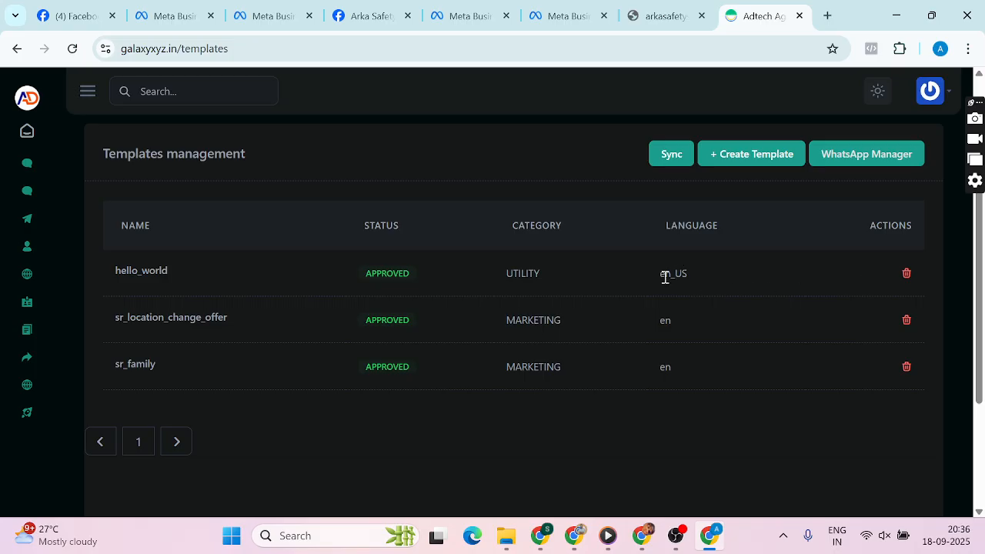
# Open the API > API info page from the navigation menu.
pyautogui.click(87, 94)
pyautogui.scroll(-2, 29, 360)
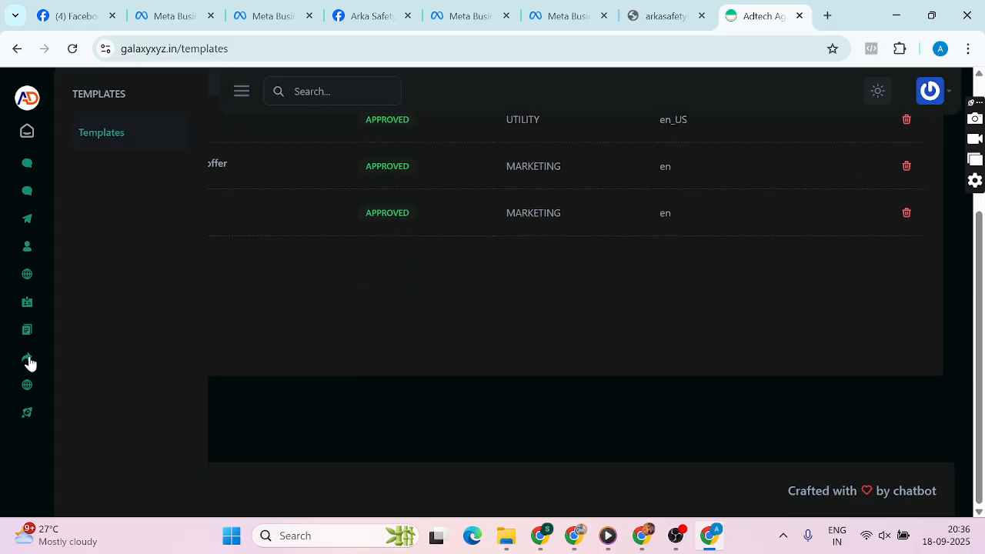
pyautogui.moveTo(25, 389)
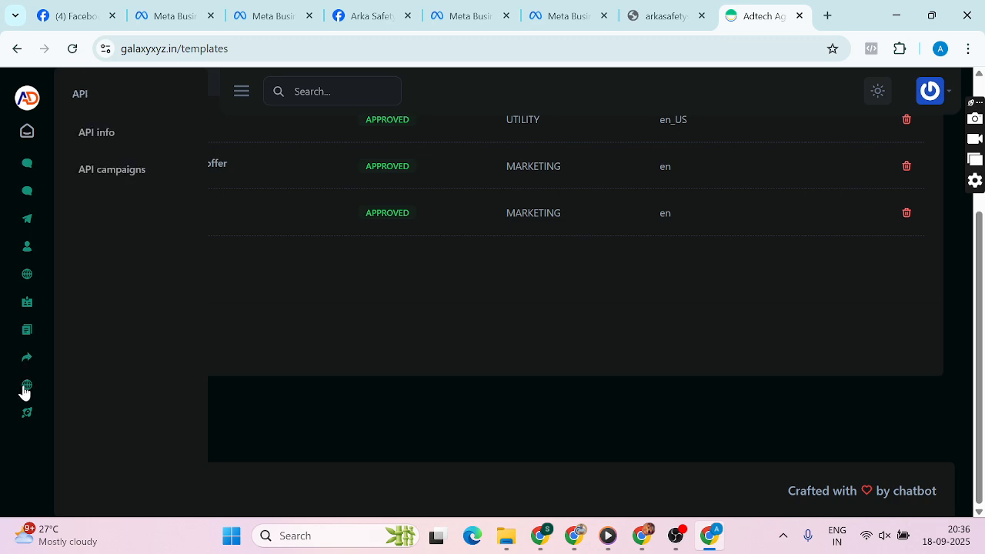
pyautogui.click(91, 143)
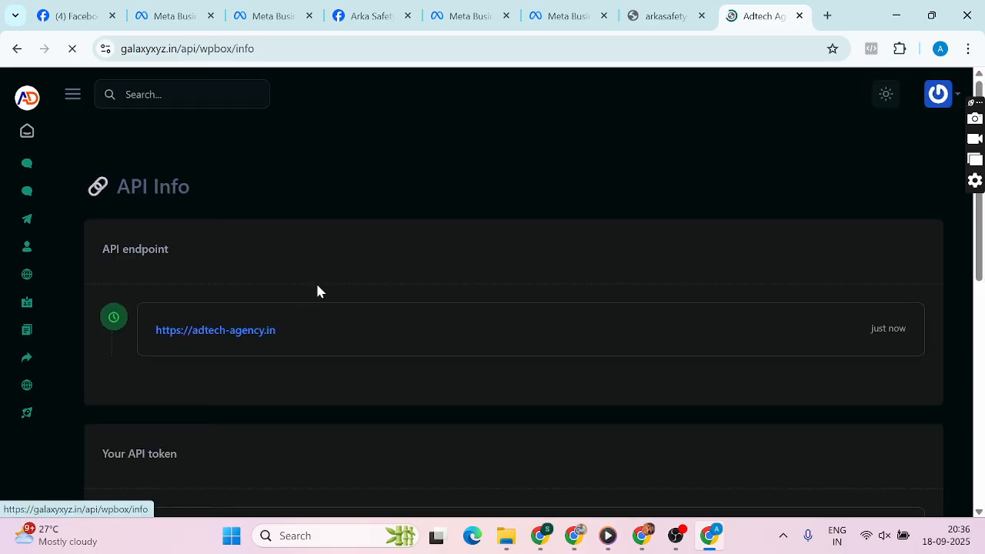
pyautogui.scroll(-4, 319, 291)
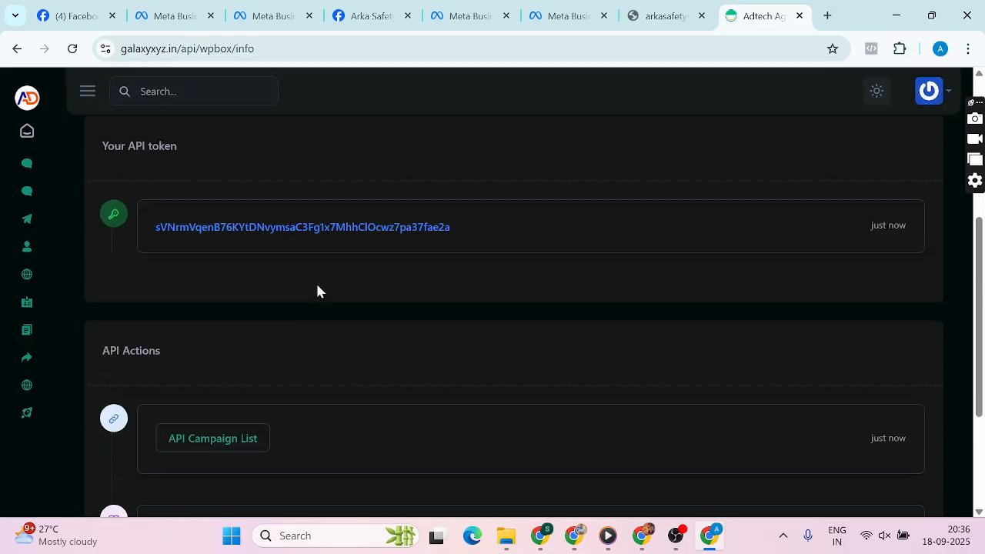
pyautogui.scroll(-2, 320, 291)
pyautogui.scroll(-2, 319, 290)
pyautogui.scroll(3, 319, 290)
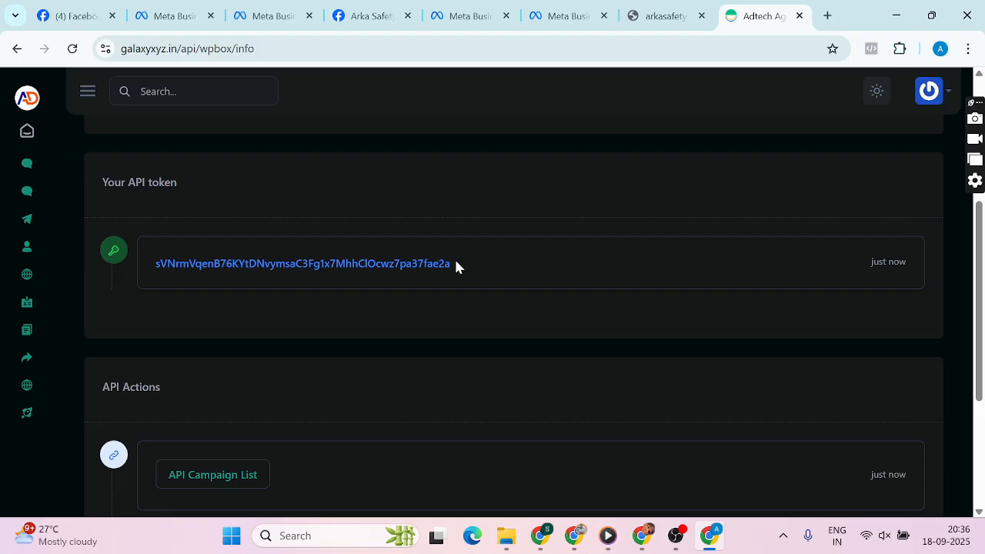
pyautogui.moveTo(457, 263); pyautogui.dragTo(156, 265)
pyautogui.click(190, 335)
pyautogui.scroll(3, 189, 339)
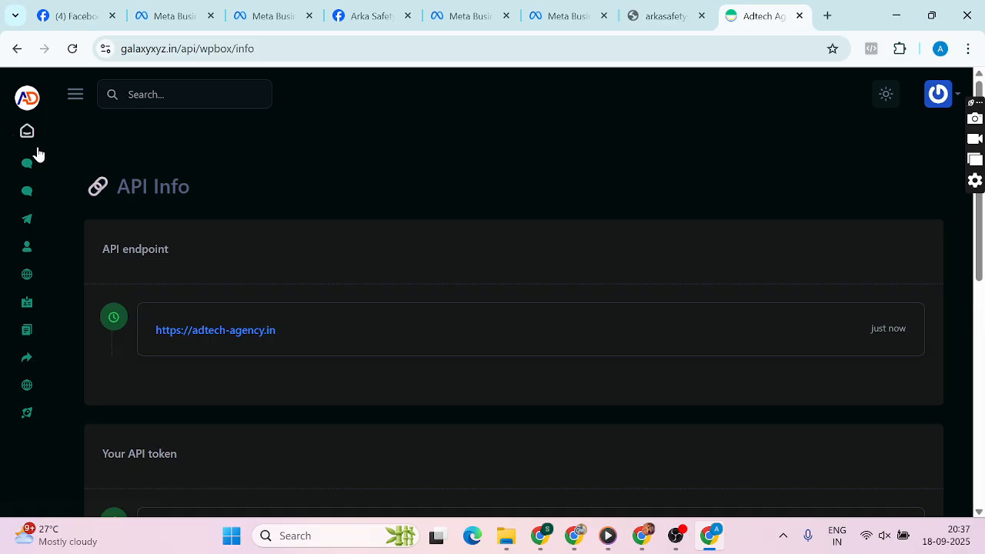
# Go to Flows > Flows and open srfamily in the Flow maker.
pyautogui.click(84, 98)
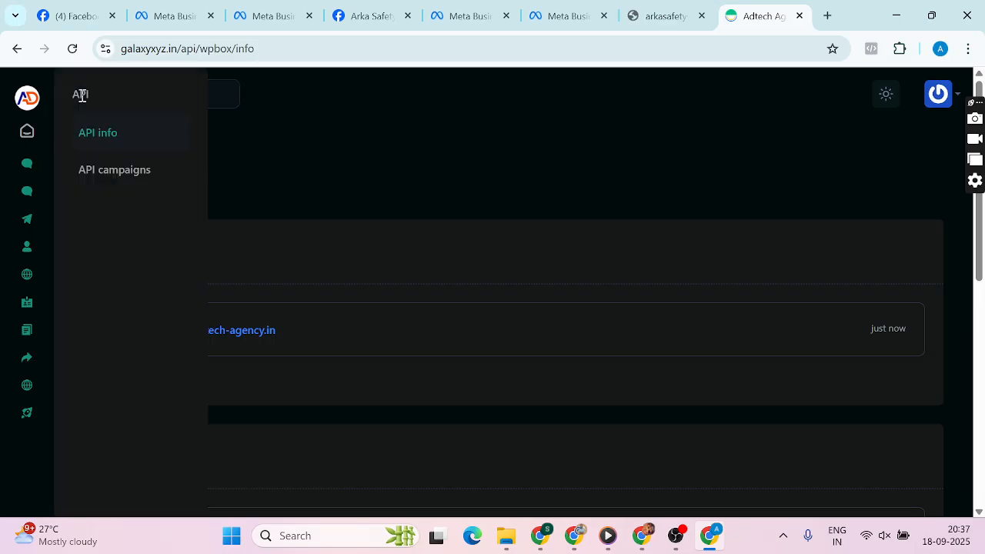
pyautogui.click(25, 164)
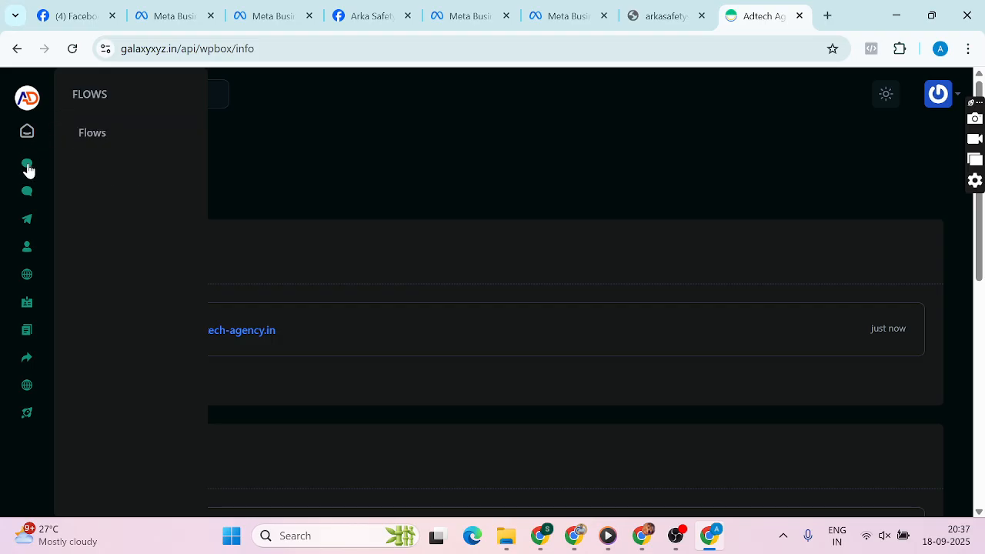
pyautogui.click(90, 137)
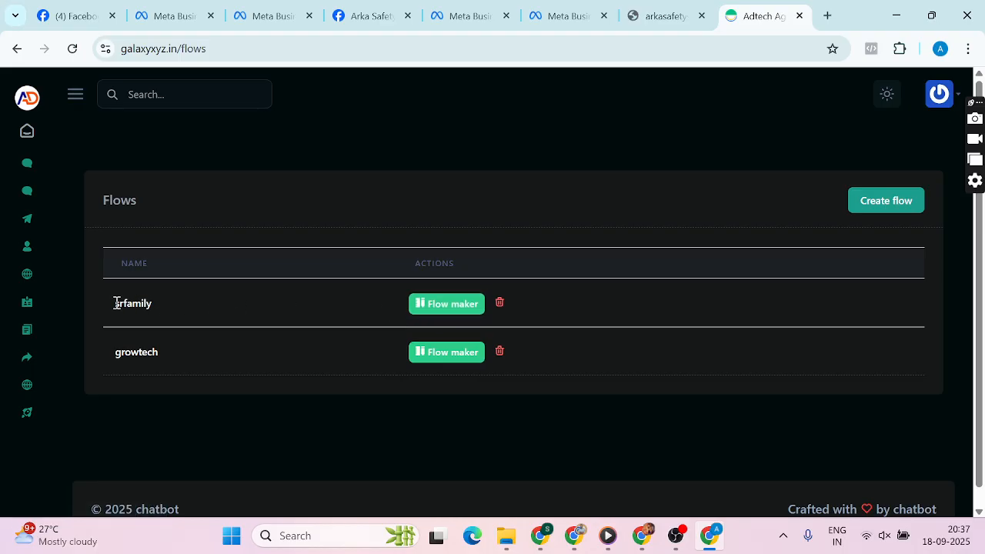
pyautogui.click(435, 309)
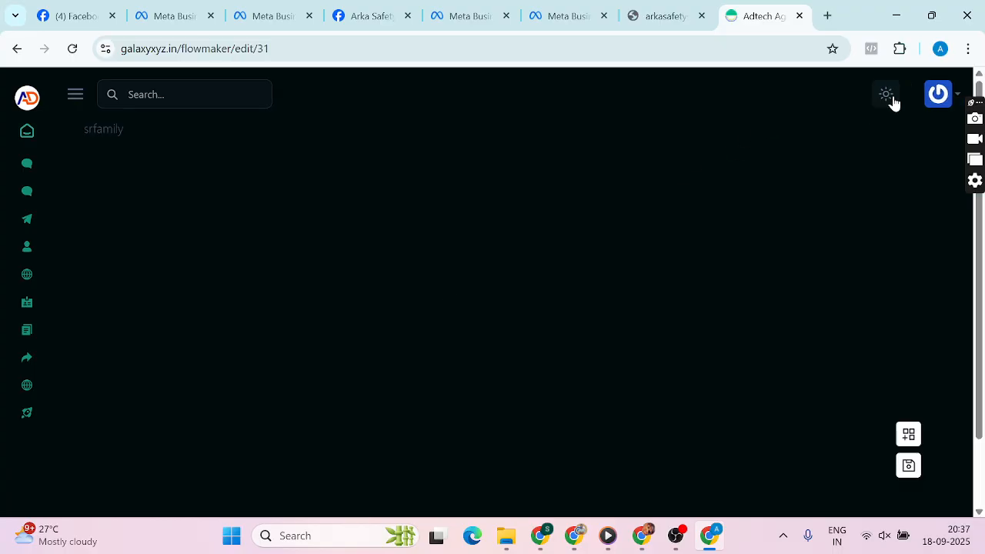
# Switch the dashboard to the light theme.
pyautogui.click(896, 96)
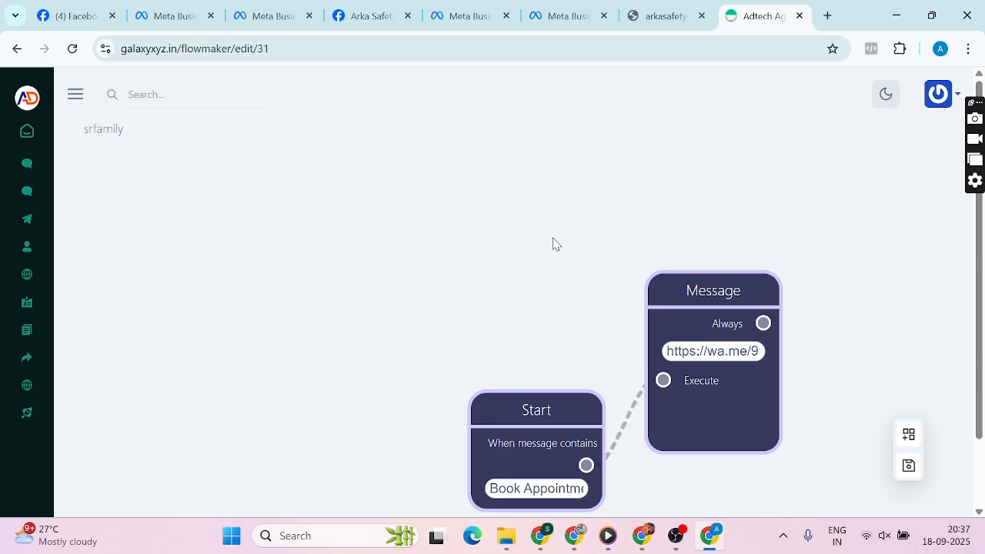
pyautogui.scroll(-5, 554, 243)
pyautogui.scroll(5, 554, 244)
pyautogui.scroll(-3, 553, 241)
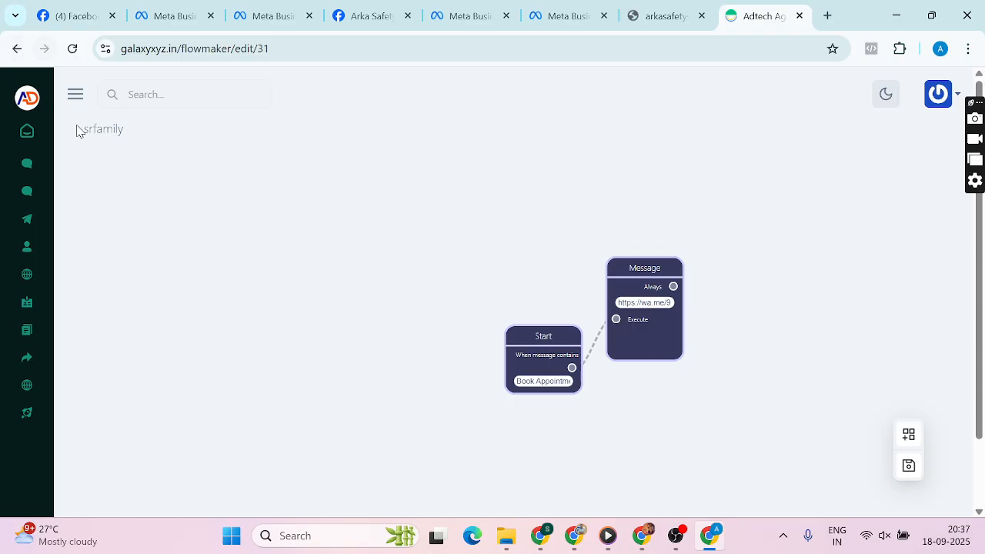
# Look at the growtech flow in the Flow maker, then return to the Flows list.
pyautogui.click(76, 97)
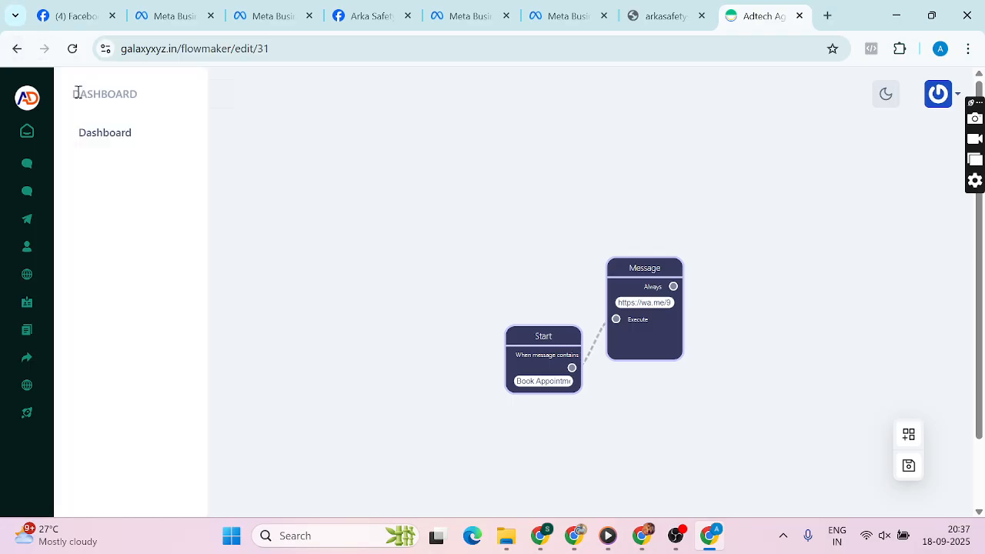
pyautogui.click(29, 169)
pyautogui.click(98, 137)
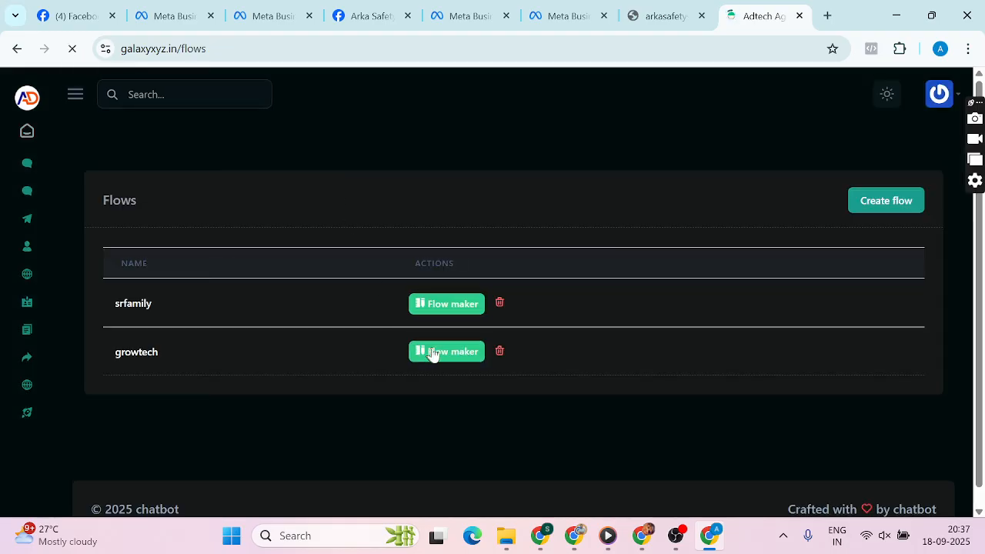
pyautogui.click(438, 352)
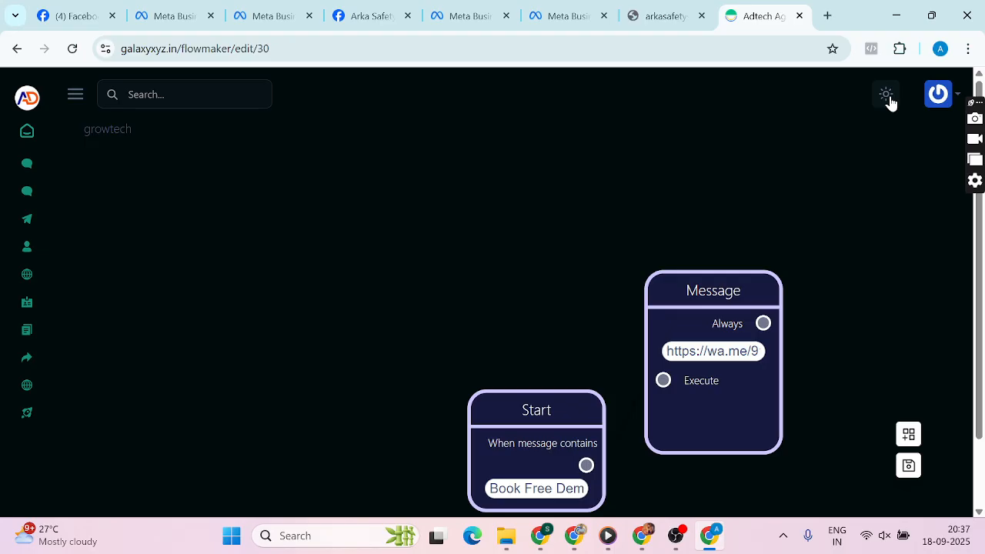
pyautogui.click(75, 96)
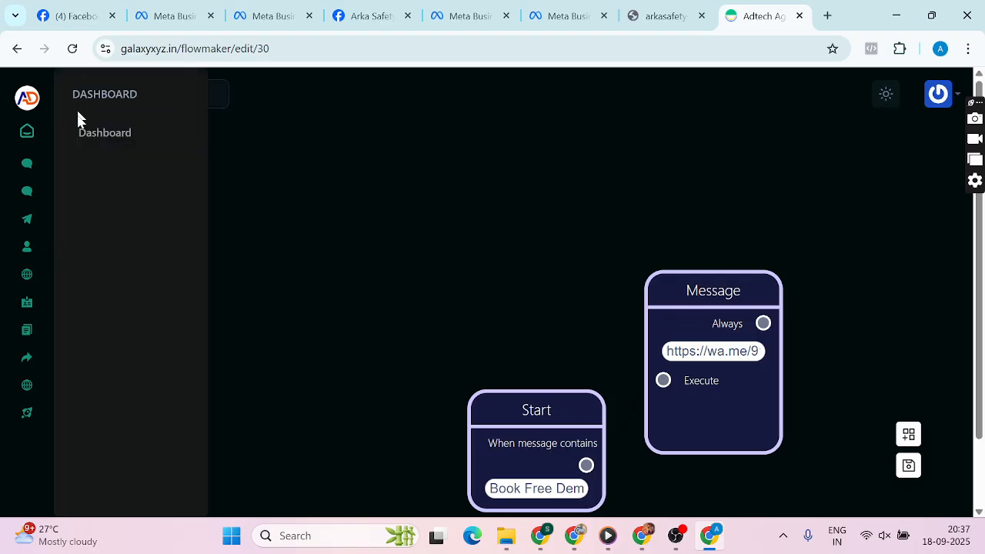
pyautogui.click(27, 163)
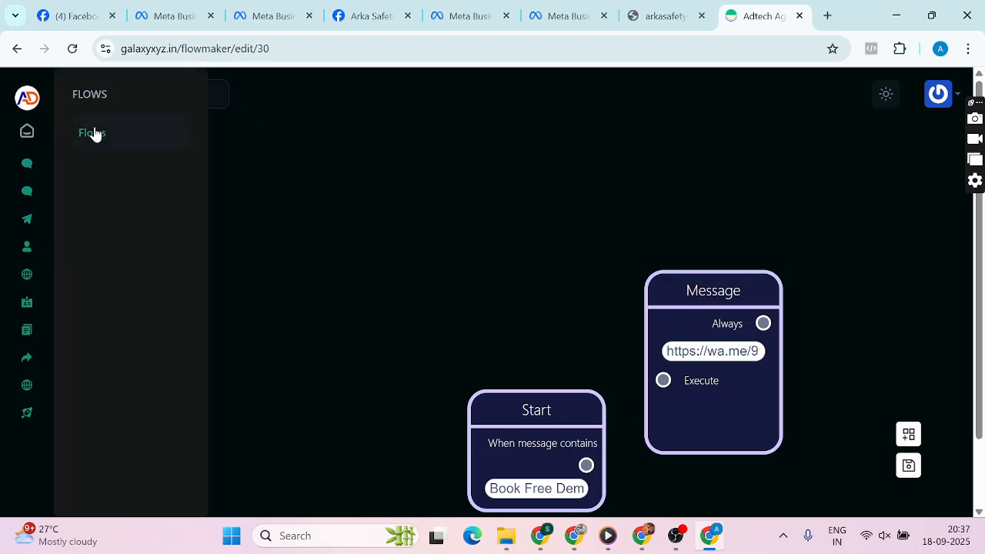
pyautogui.click(91, 133)
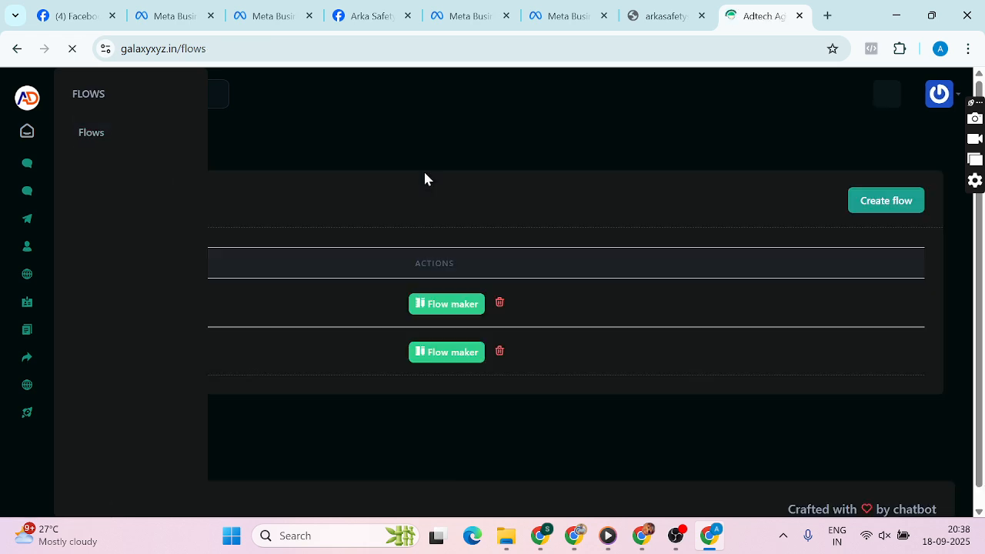
# Create a new flow named 'Navratri Chat Flow' and insert it.
pyautogui.click(886, 209)
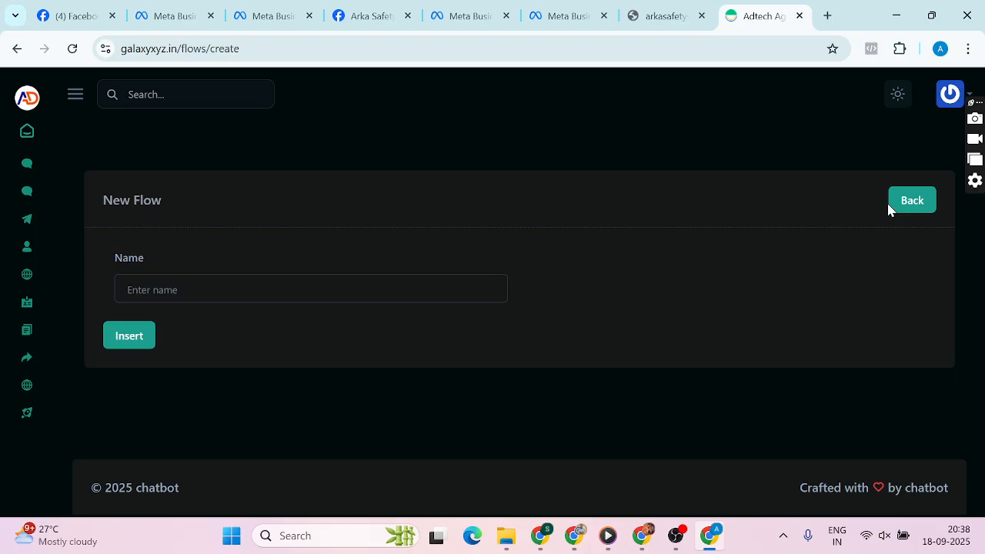
pyautogui.click(224, 289)
pyautogui.write('N')
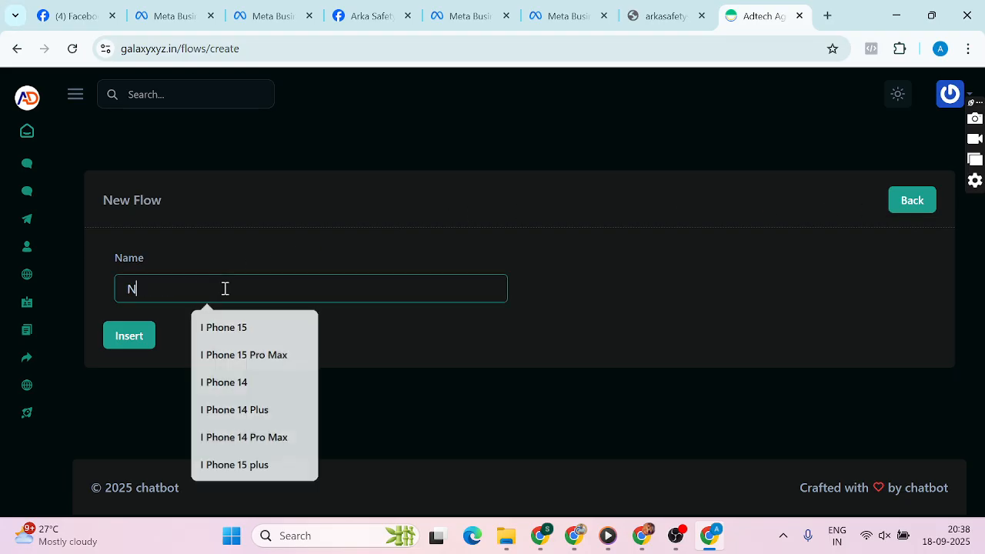
pyautogui.write('avr')
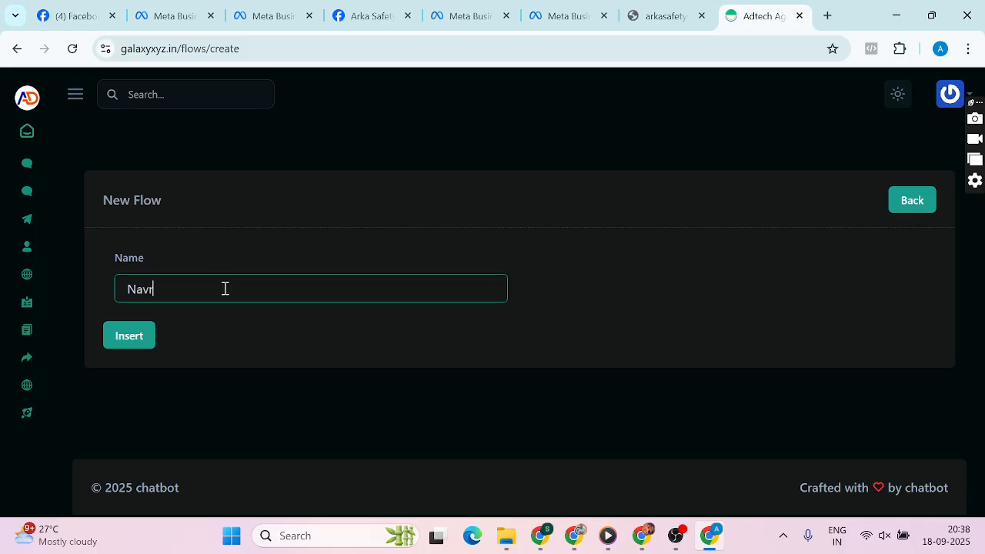
pyautogui.write('atri Chat Flow')
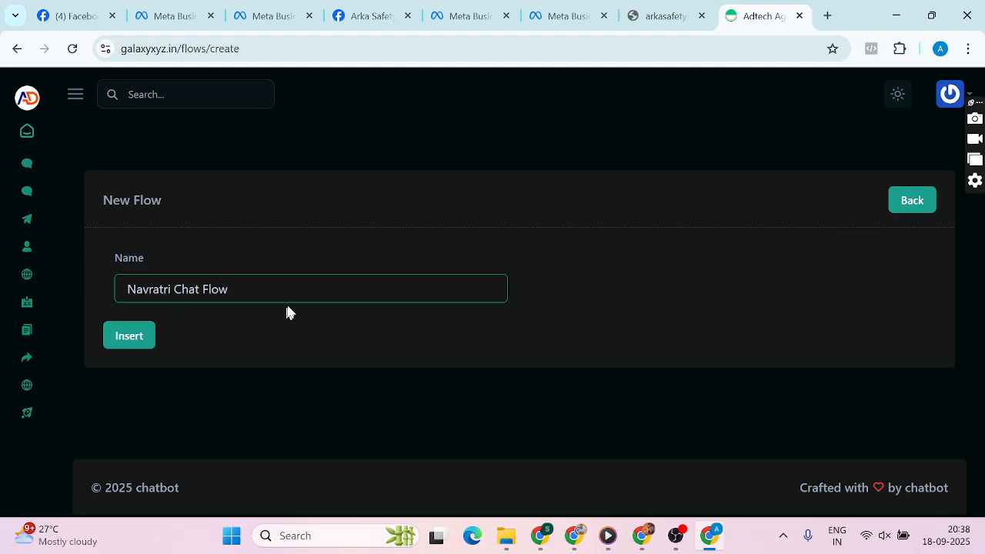
pyautogui.click(128, 339)
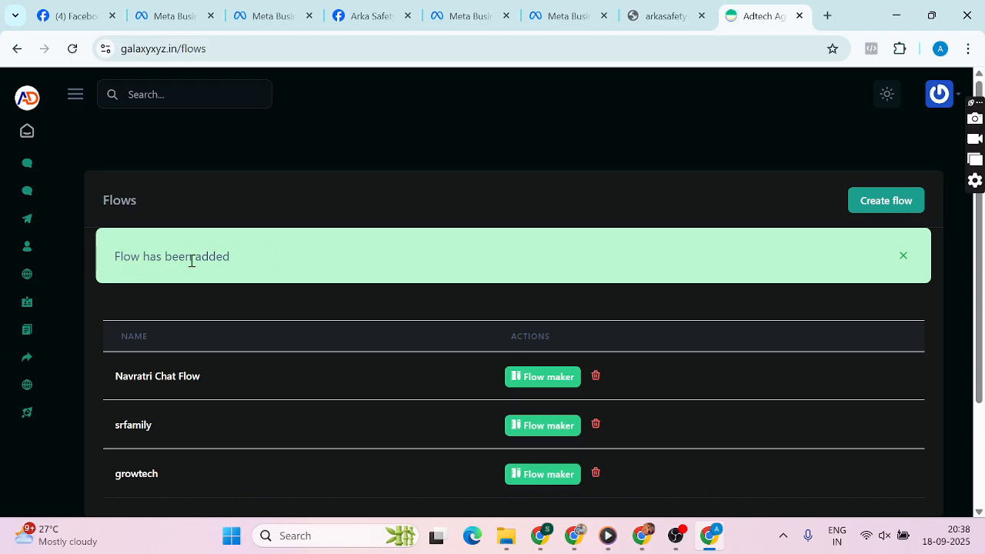
# Scroll to the Navratri Chat Flow row and open it in the flow maker.
pyautogui.scroll(-1, 192, 261)
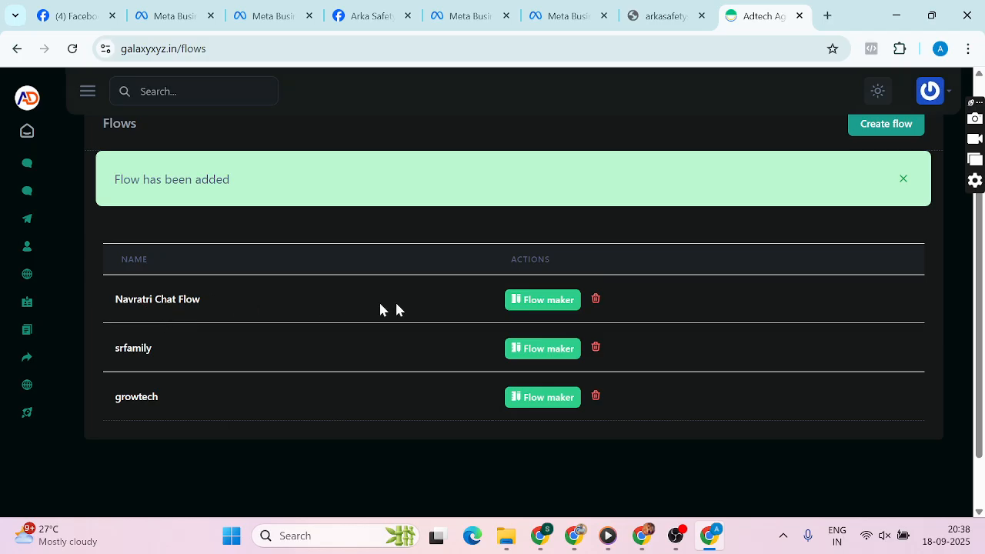
pyautogui.click(545, 305)
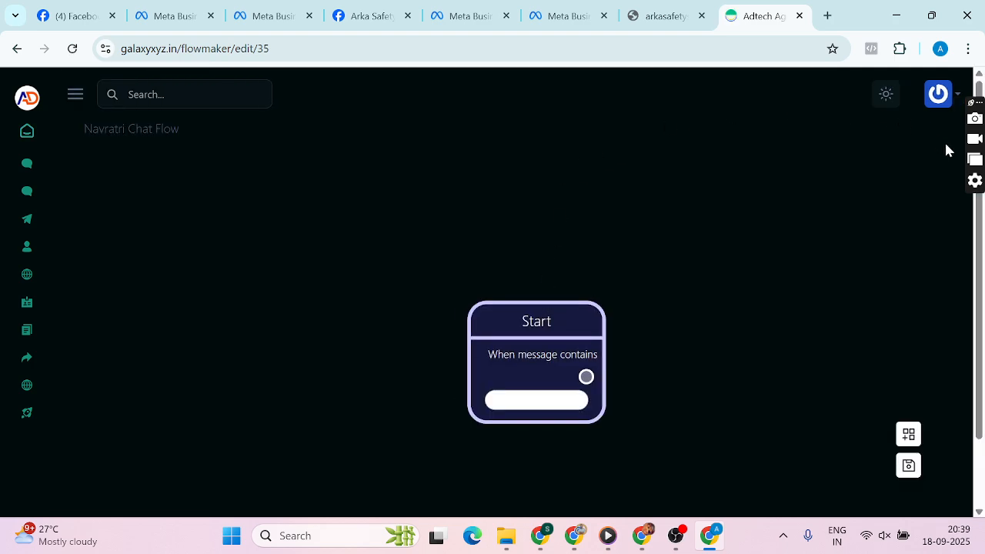
# Switch to the light theme, move Start upper-left, and set its trigger to 'Thankyou for Inquiry with us'.
pyautogui.click(885, 98)
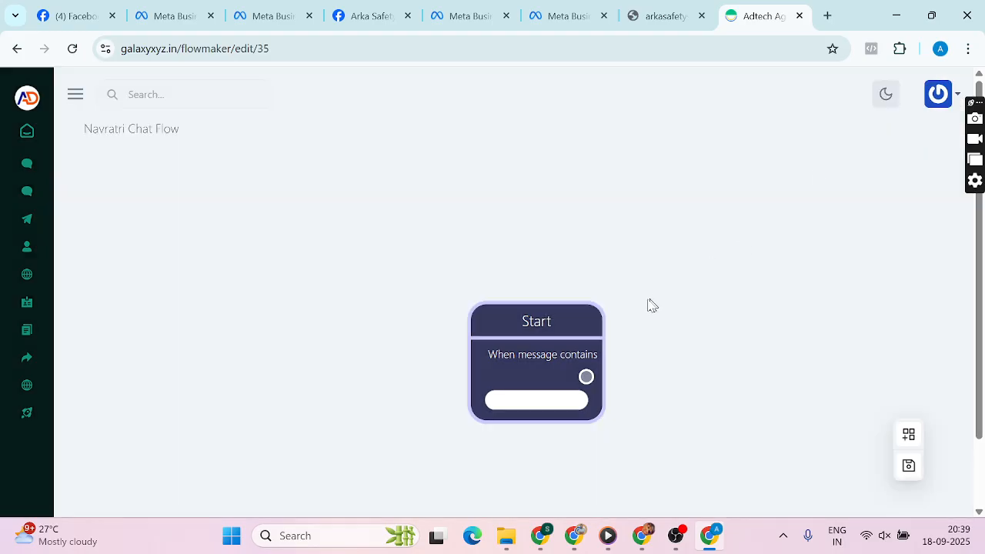
pyautogui.moveTo(523, 327); pyautogui.dragTo(149, 215)
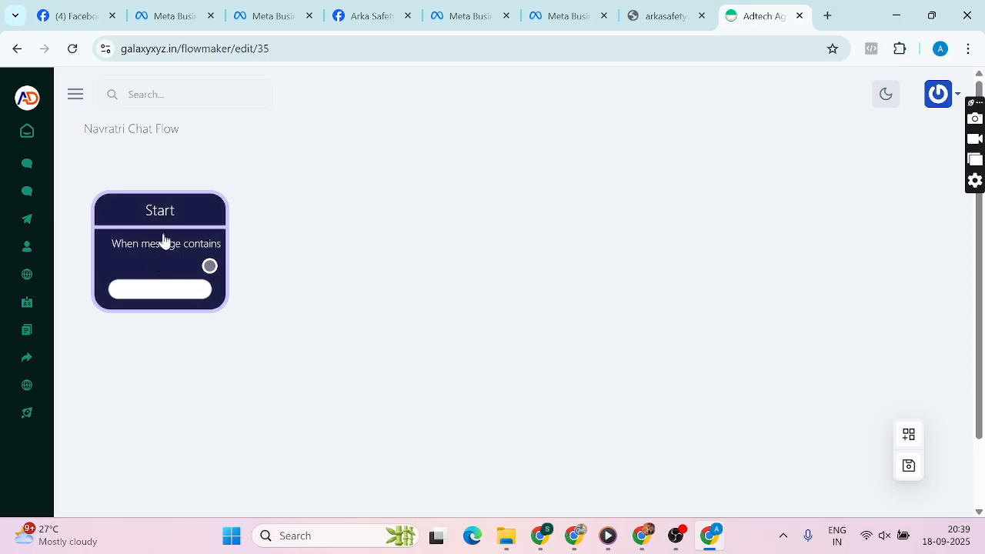
pyautogui.click(153, 287)
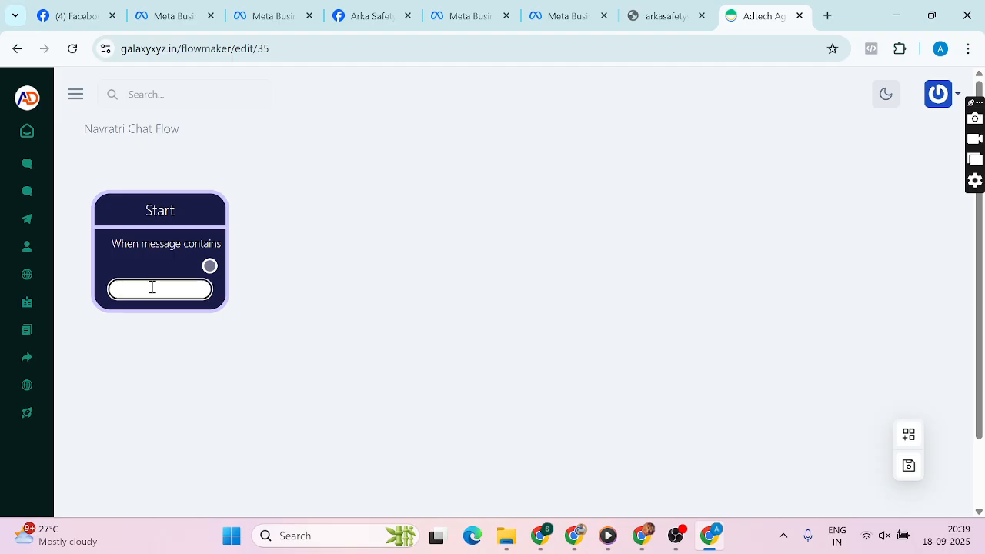
pyautogui.write('Thank')
pyautogui.write('you for In')
pyautogui.write('quiry')
pyautogui.write(' with ')
pyautogui.write('us')
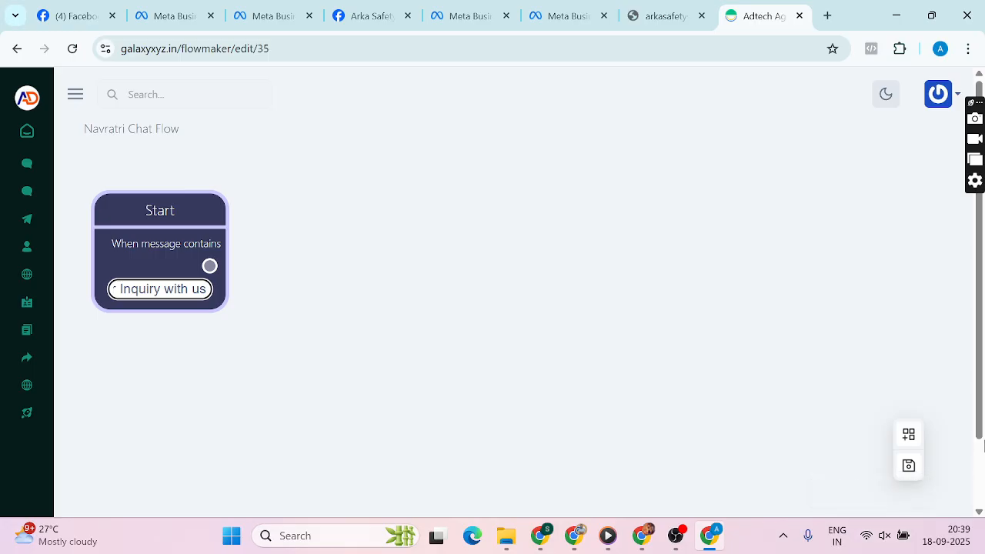
pyautogui.click(909, 443)
pyautogui.click(910, 443)
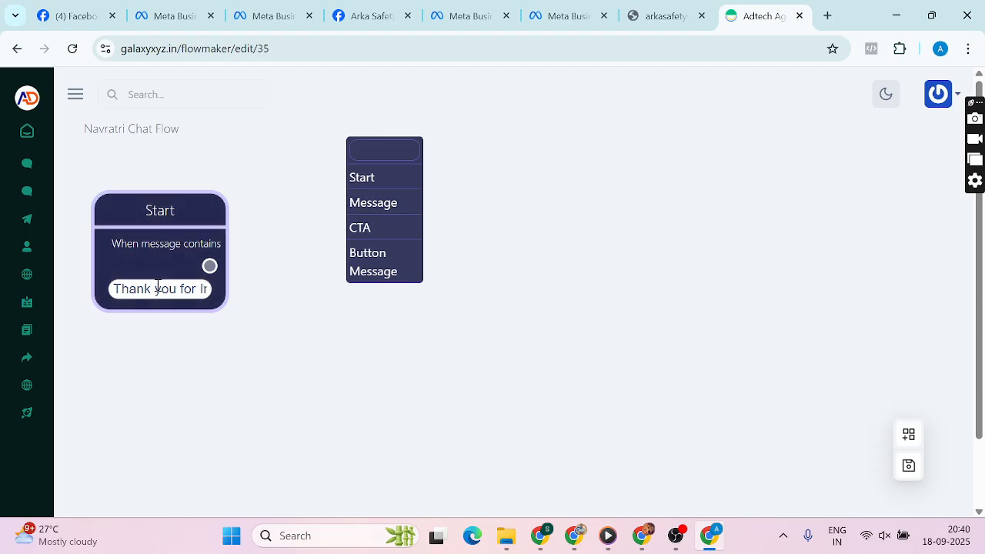
# Add a Button Message node to the flow.
pyautogui.click(201, 299)
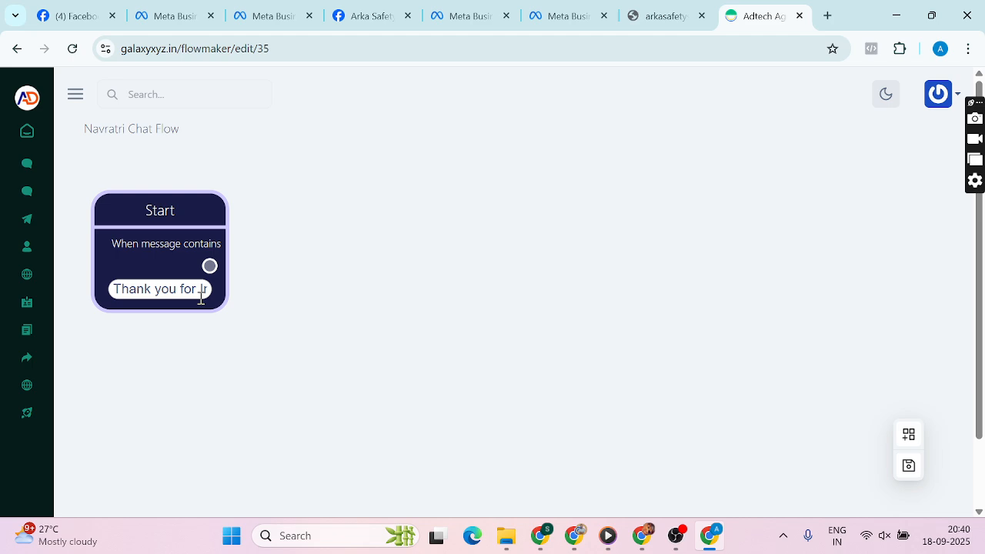
pyautogui.click(900, 433)
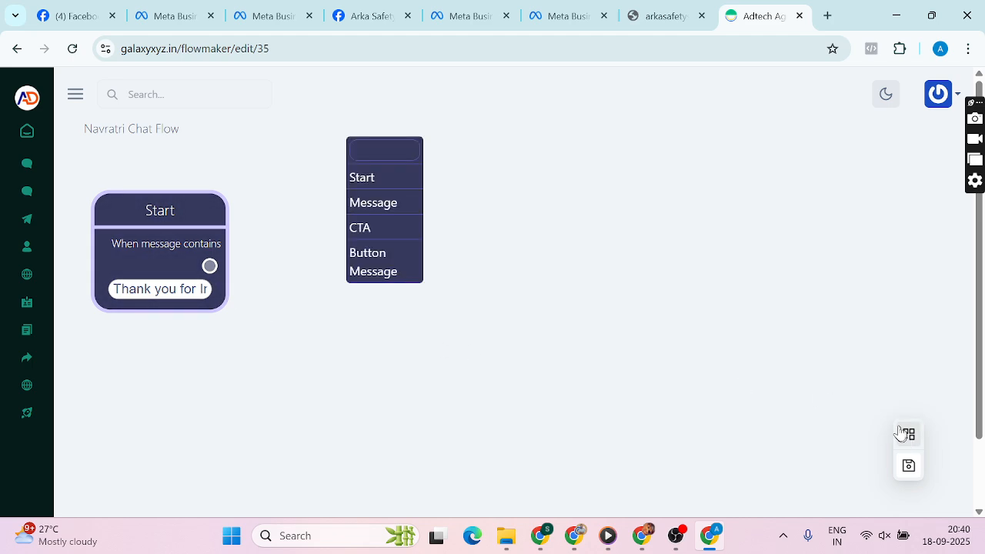
pyautogui.click(372, 269)
# Arrange the Start and buttons nodes side by side and select the Header placeholder.
pyautogui.moveTo(385, 292); pyautogui.dragTo(323, 193)
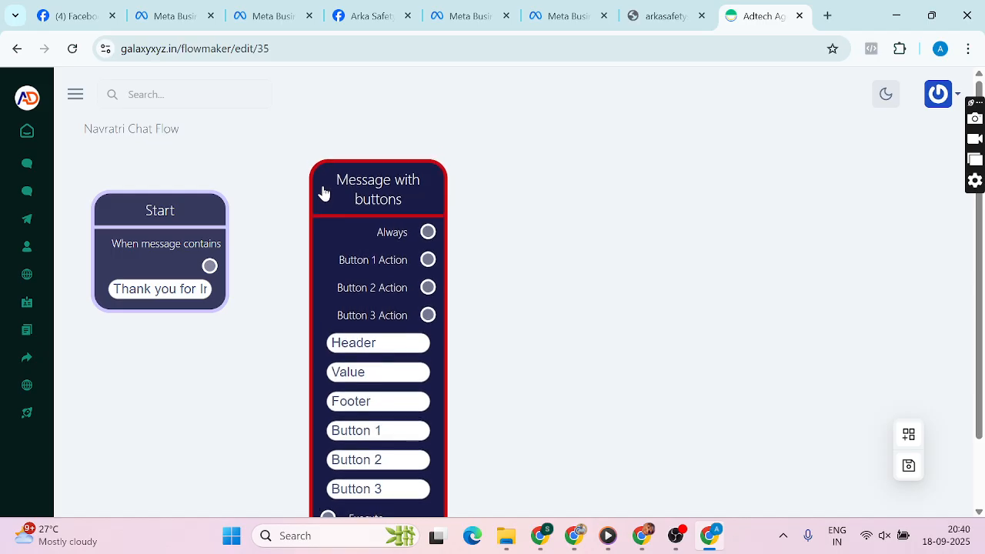
pyautogui.scroll(-8, 323, 193)
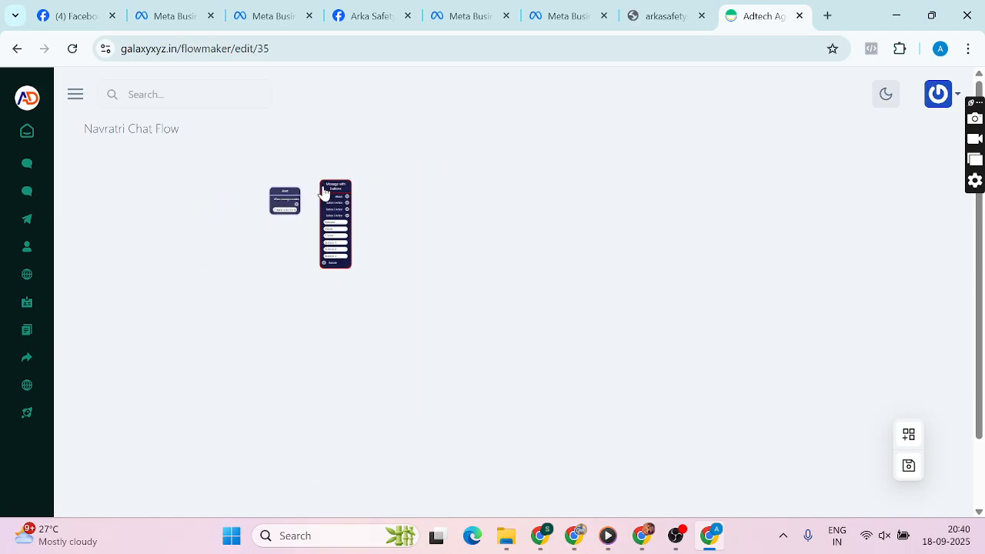
pyautogui.scroll(5, 323, 193)
pyautogui.scroll(1, 323, 193)
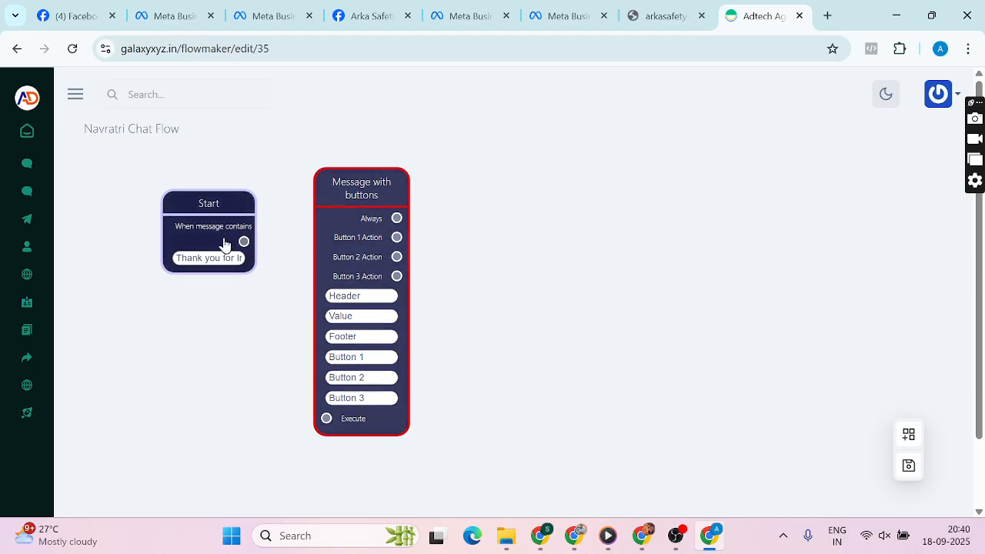
pyautogui.click(186, 206)
pyautogui.moveTo(129, 241); pyautogui.dragTo(110, 270)
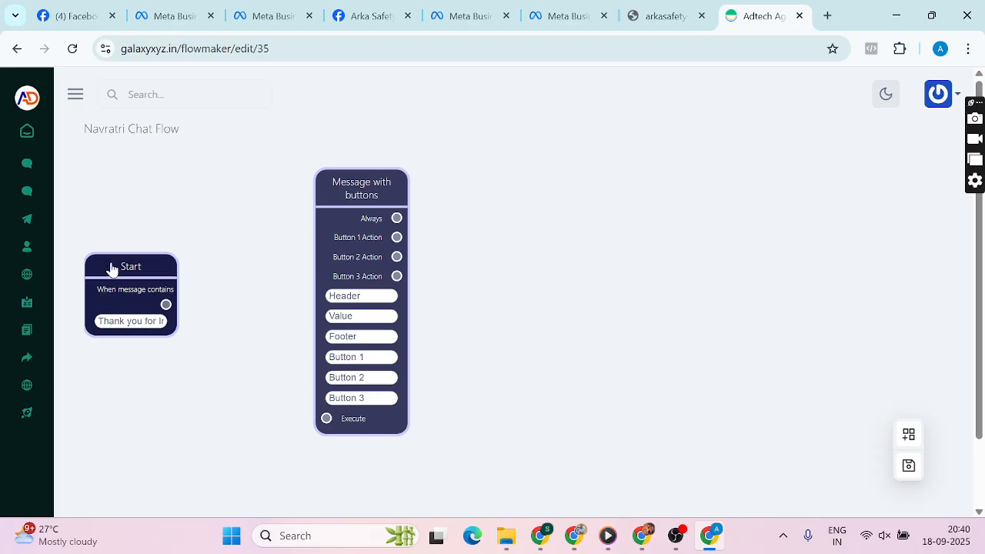
pyautogui.moveTo(328, 192); pyautogui.dragTo(248, 191)
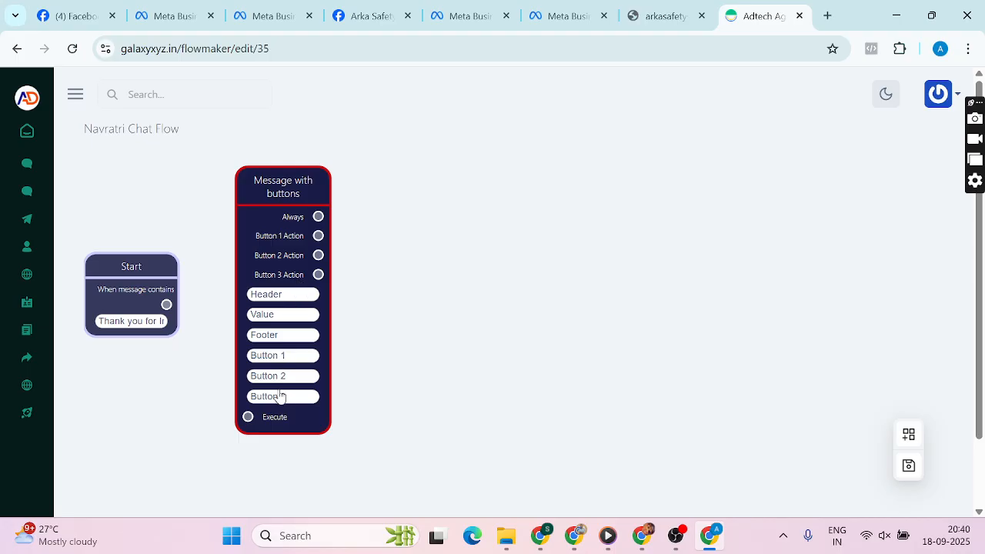
pyautogui.moveTo(290, 293); pyautogui.dragTo(235, 300)
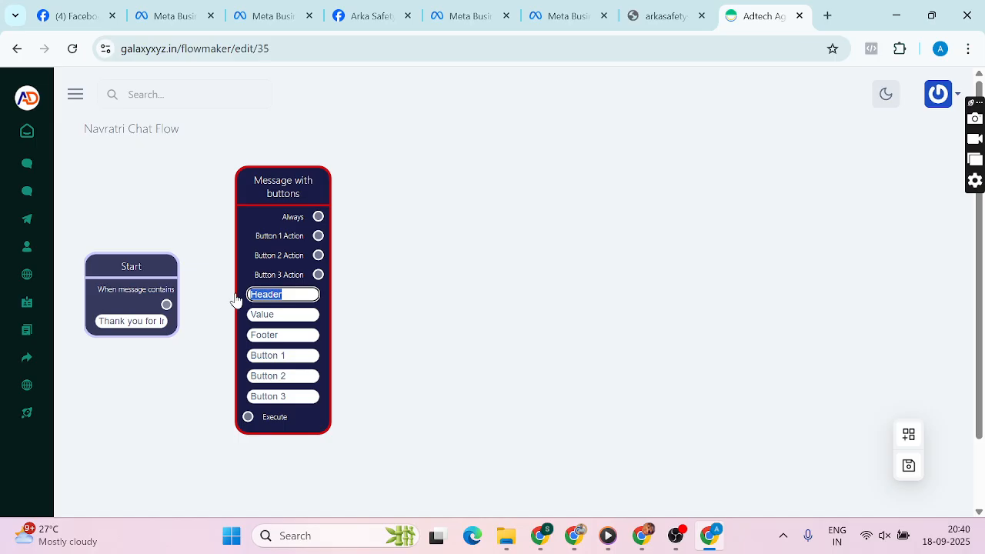
# Fill the buttons node with 'Kerasmooth Service Get 25% Off For Navratri festival online', 'Limited Booking' and footer 'Offer End Soon'.
pyautogui.write('Kerasmooth Service Get 25% Off For')
pyautogui.write('mited')
pyautogui.press('BackSpace')
pyautogui.press('BackSpace')
pyautogui.press('BackSpace')
pyautogui.press('BackSpace')
pyautogui.press('BackSpace')
pyautogui.press('BackSpace')
pyautogui.press('BackSpace')
pyautogui.write('Navratri festival online')
pyautogui.click(277, 316)
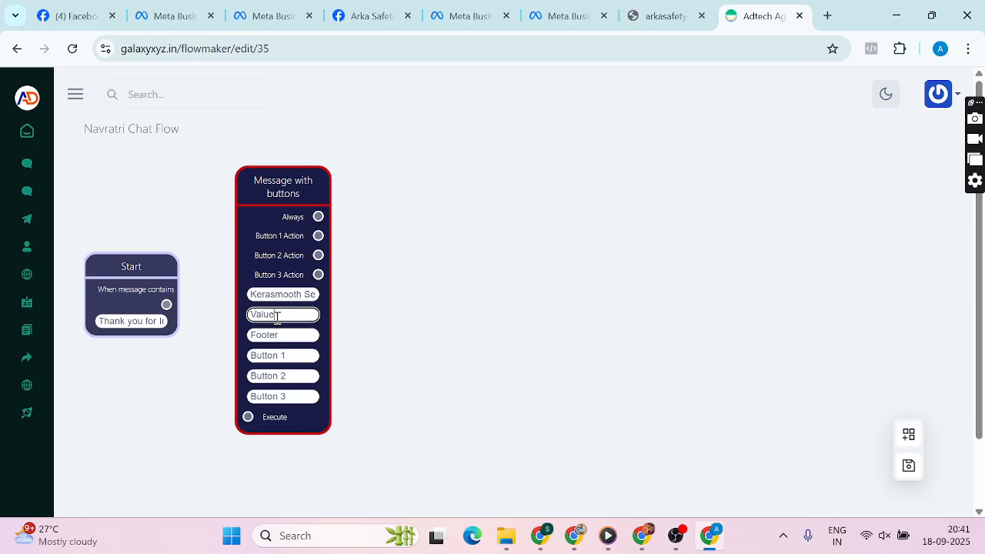
pyautogui.press('BackSpace')
pyautogui.press('BackSpace')
pyautogui.press('BackSpace')
pyautogui.press('BackSpace')
pyautogui.press('BackSpace')
pyautogui.write('Limited Booking')
pyautogui.click(290, 335)
pyautogui.press('BackSpace')
pyautogui.press('BackSpace')
pyautogui.press('BackSpace')
pyautogui.press('BackSpace')
pyautogui.press('BackSpace')
pyautogui.press('BackSpace')
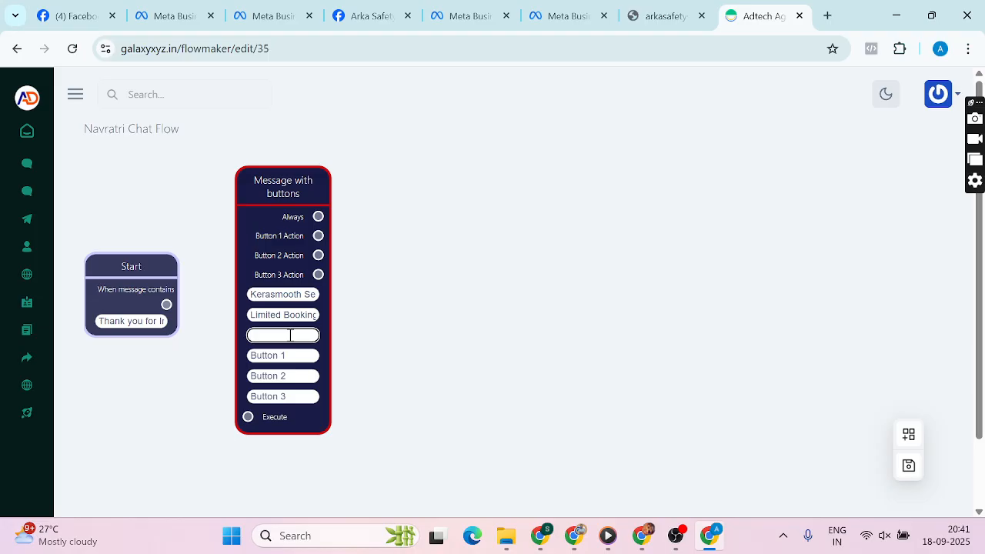
pyautogui.write('Offer End SOON')
pyautogui.press('BackSpace')
pyautogui.press('BackSpace')
pyautogui.press('BackSpace')
pyautogui.write('oon')
# Label the three buttons 'Apply Appointment', 'Book this week' and 'Call For Booking'.
pyautogui.moveTo(294, 361); pyautogui.dragTo(245, 367)
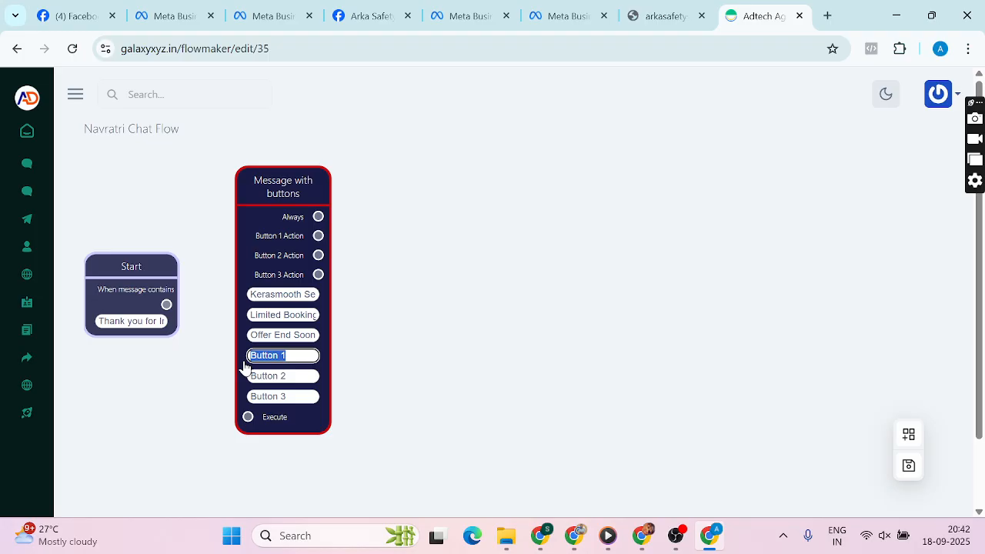
pyautogui.write('Apply ')
pyautogui.write('Appoi')
pyautogui.write('nmnet')
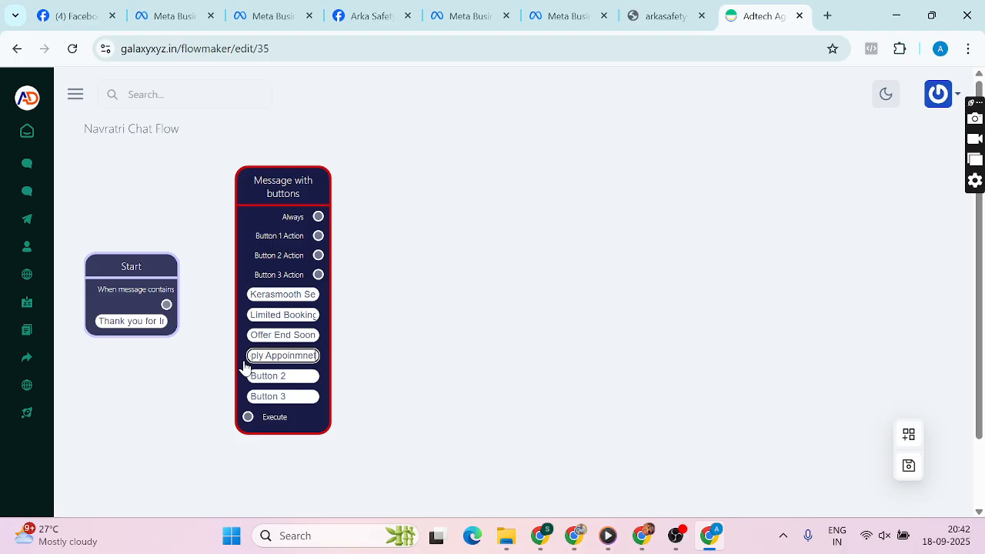
pyautogui.click(291, 376)
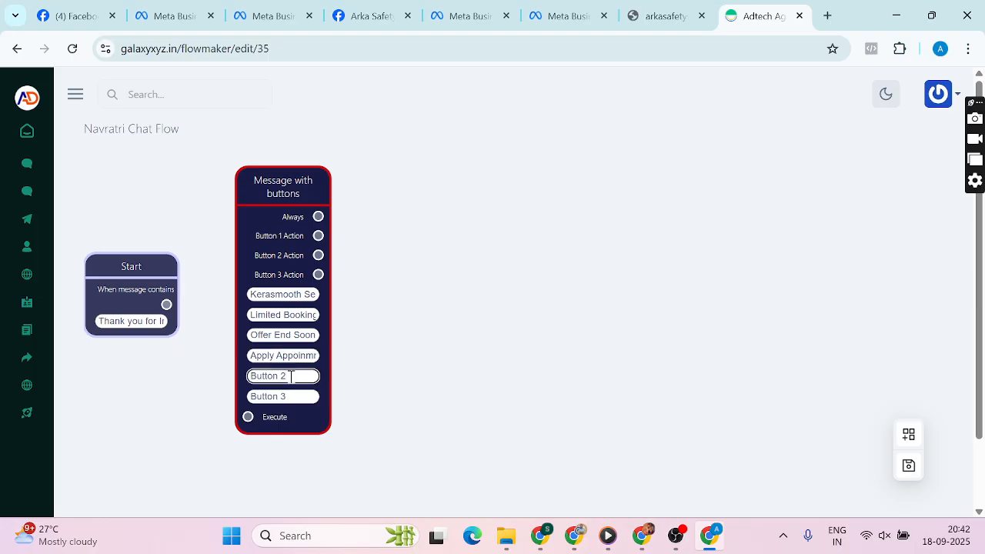
pyautogui.press('BackSpace')
pyautogui.press('BackSpace')
pyautogui.press('BackSpace')
pyautogui.press('BackSpace')
pyautogui.press('BackSpace')
pyautogui.press('BackSpace')
pyautogui.press('BackSpace')
pyautogui.press('BackSpace')
pyautogui.write('Book this week')
pyautogui.click(289, 397)
pyautogui.press('BackSpace')
pyautogui.press('BackSpace')
pyautogui.press('BackSpace')
pyautogui.press('BackSpace')
pyautogui.press('BackSpace')
pyautogui.press('BackSpace')
pyautogui.press('BackSpace')
pyautogui.press('BackSpace')
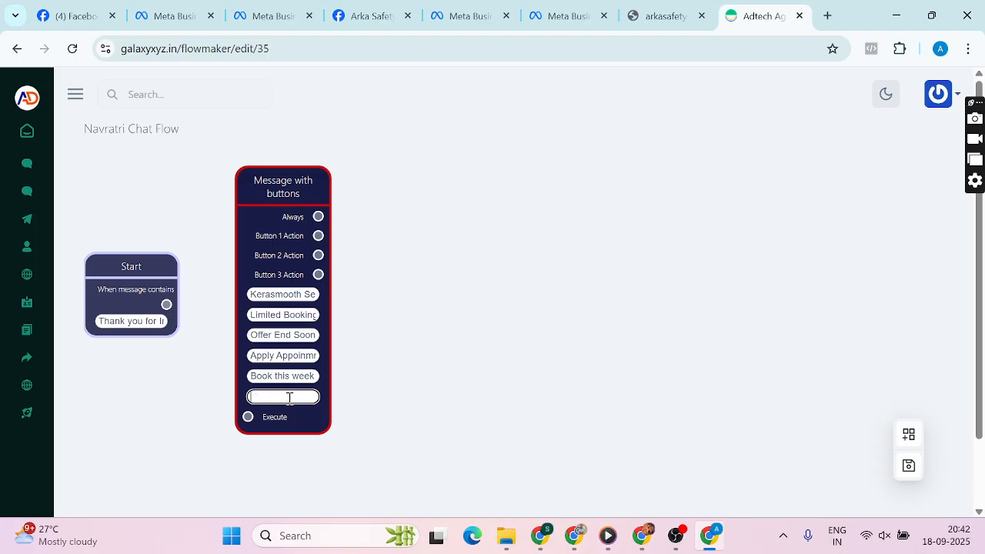
pyautogui.write('Call For Booking')
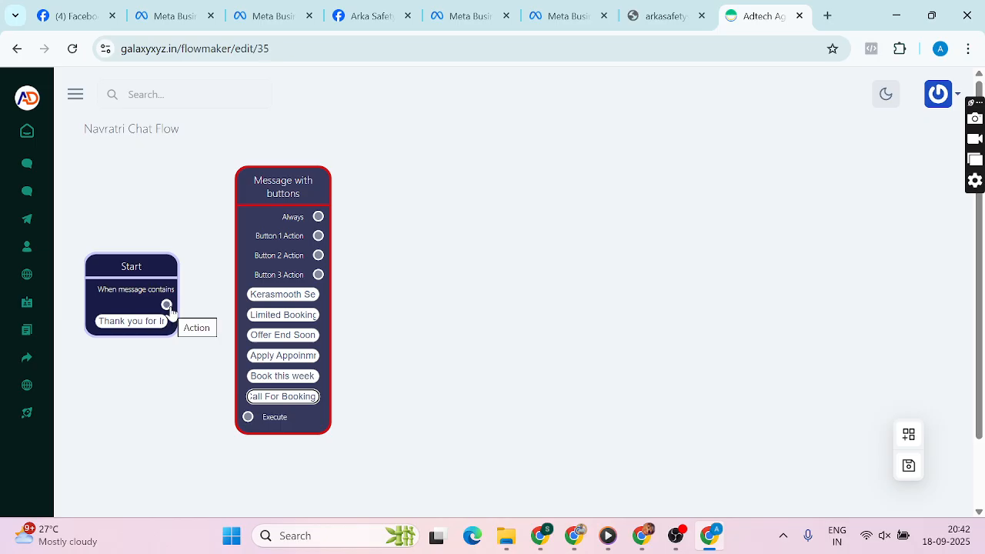
# Link the Start node's output to the buttons node's Execute handle.
pyautogui.moveTo(166, 305); pyautogui.dragTo(245, 428)
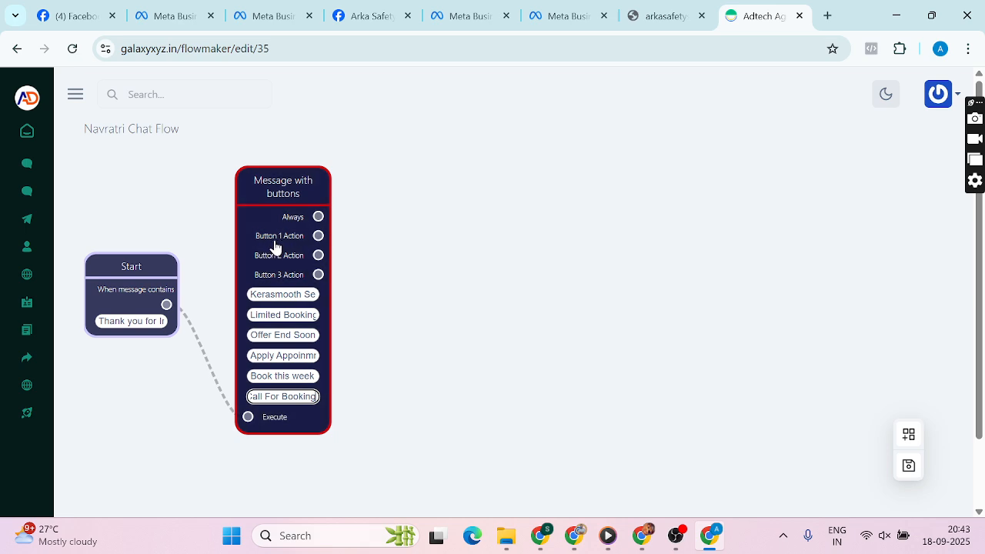
pyautogui.click(906, 435)
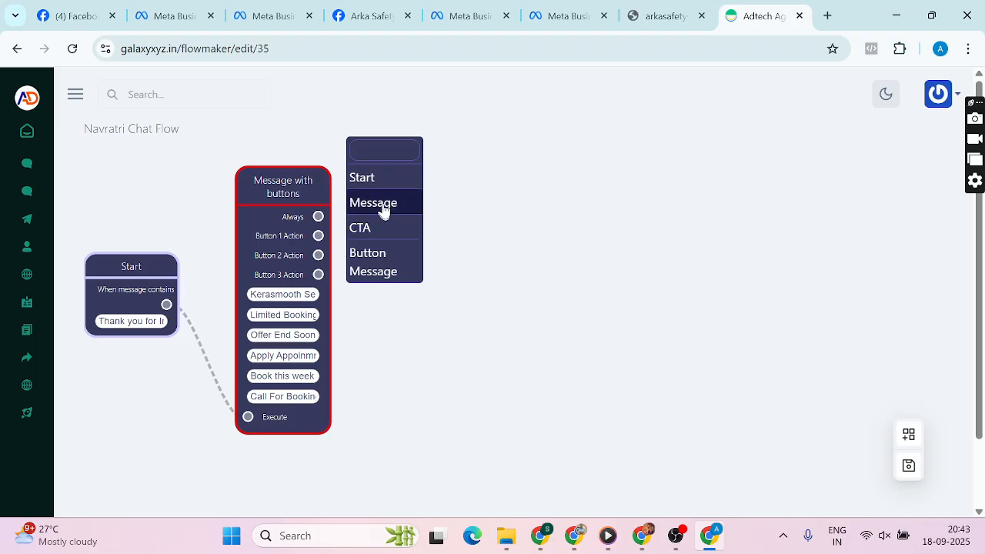
# Add a Message node linked from Button 1 Action, reading 'Call us' plus the contact phone number.
pyautogui.click(383, 204)
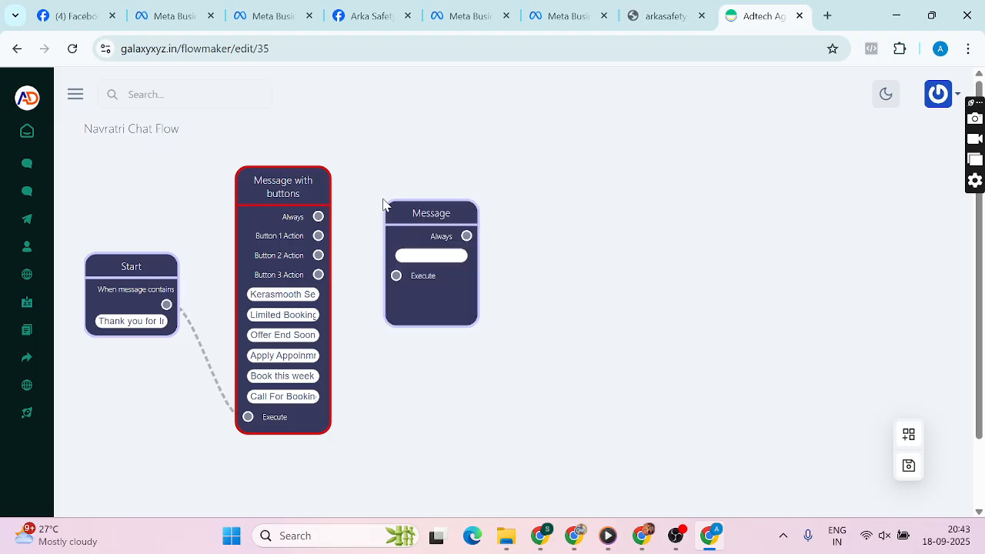
pyautogui.moveTo(451, 213); pyautogui.dragTo(490, 147)
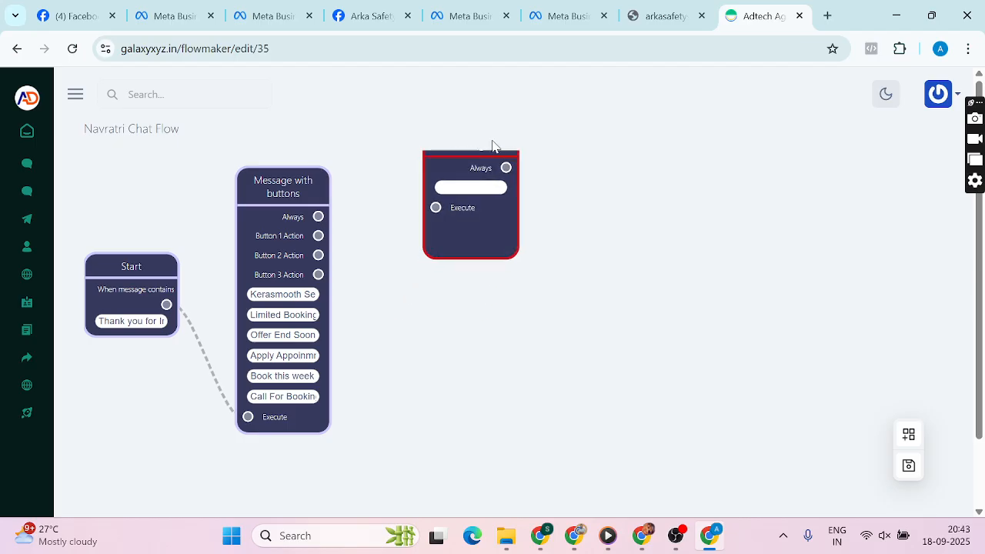
pyautogui.moveTo(441, 170); pyautogui.dragTo(445, 198)
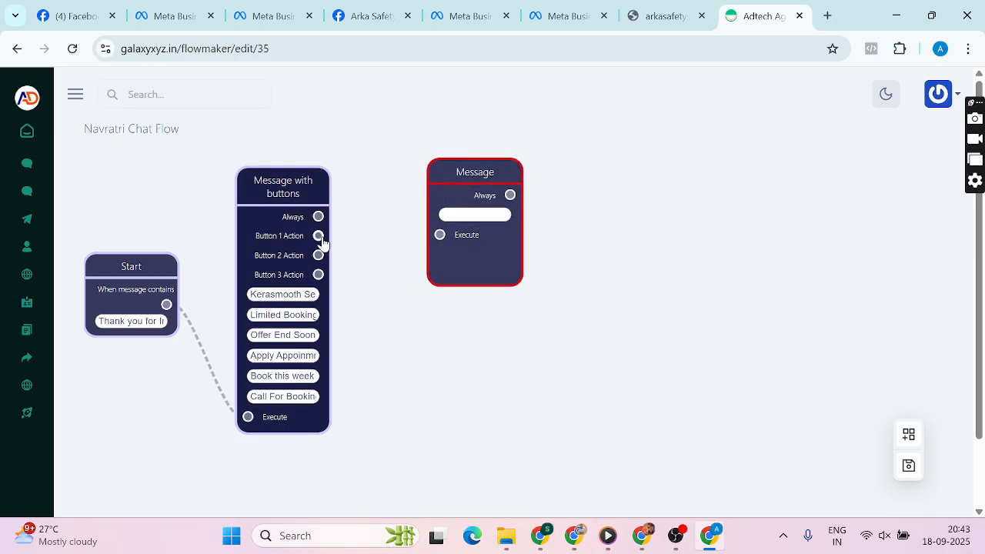
pyautogui.moveTo(317, 236); pyautogui.dragTo(438, 237)
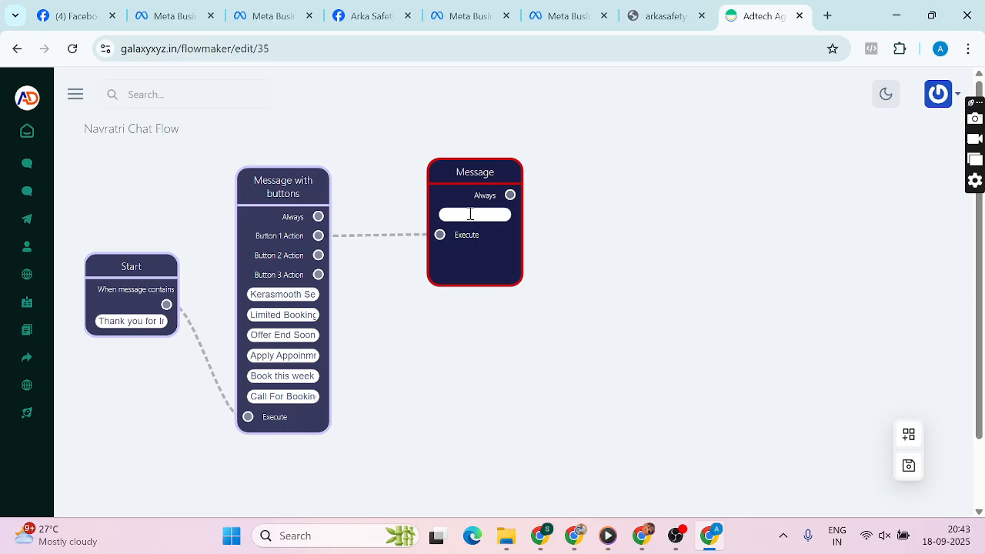
pyautogui.click(470, 215)
pyautogui.write('Call')
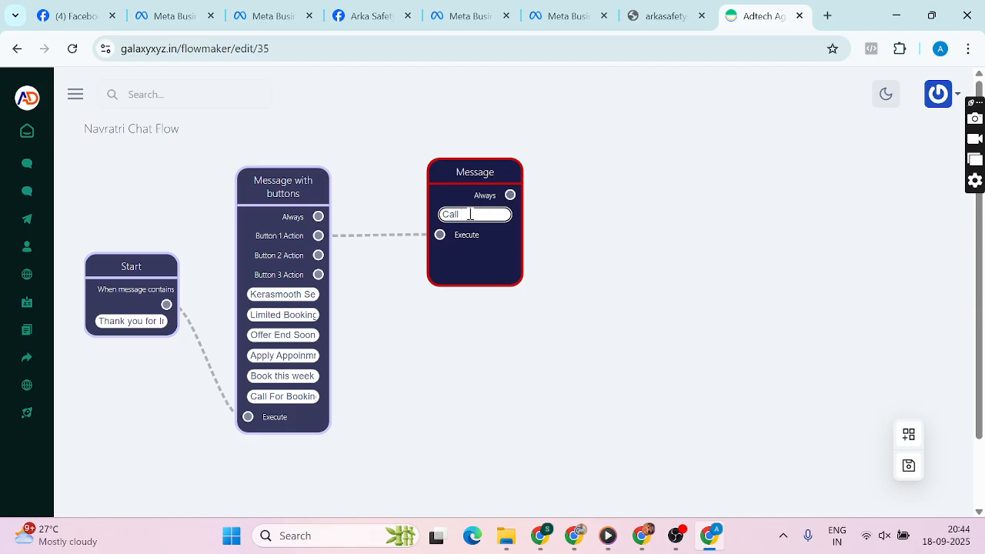
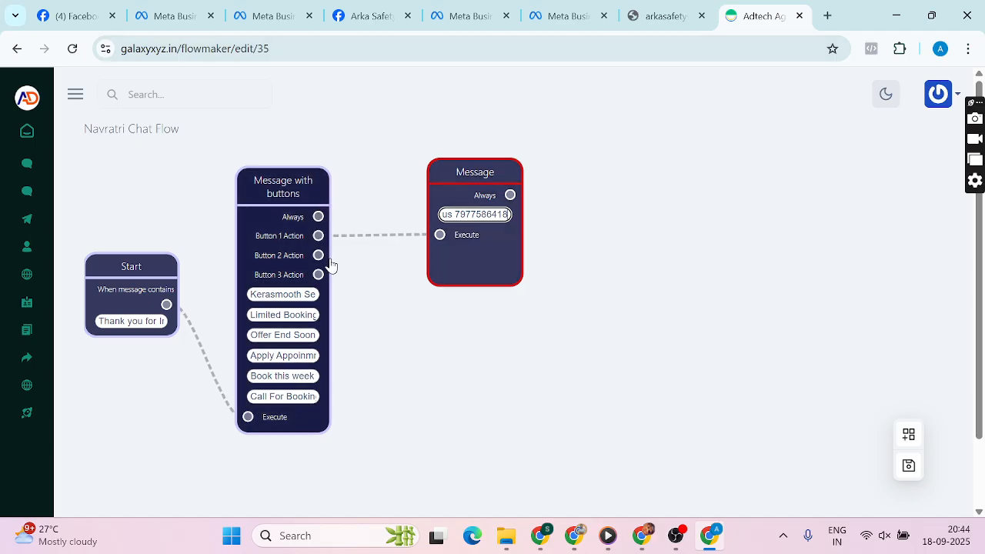
pyautogui.click(908, 436)
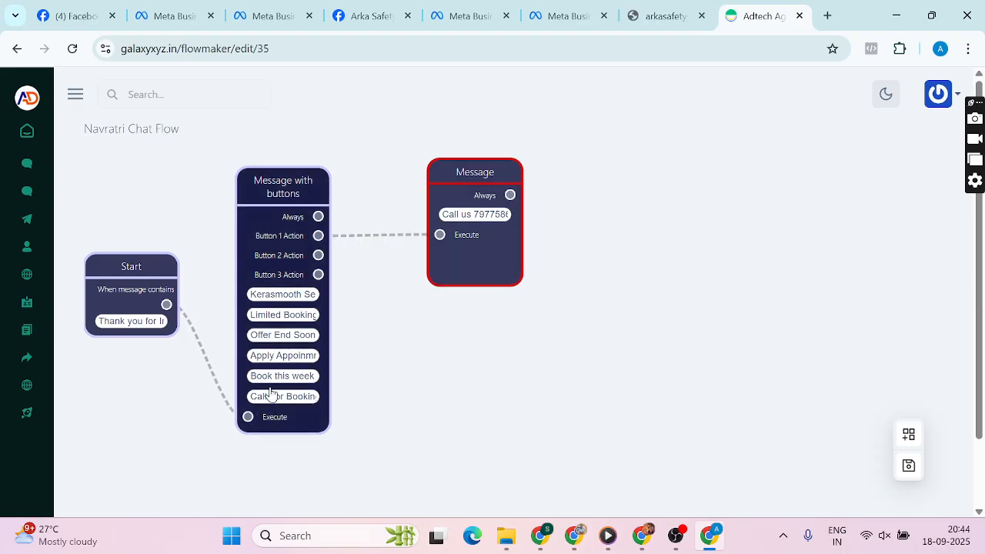
# Add another Message node to the right, linked from Button 2 Action.
pyautogui.click(909, 435)
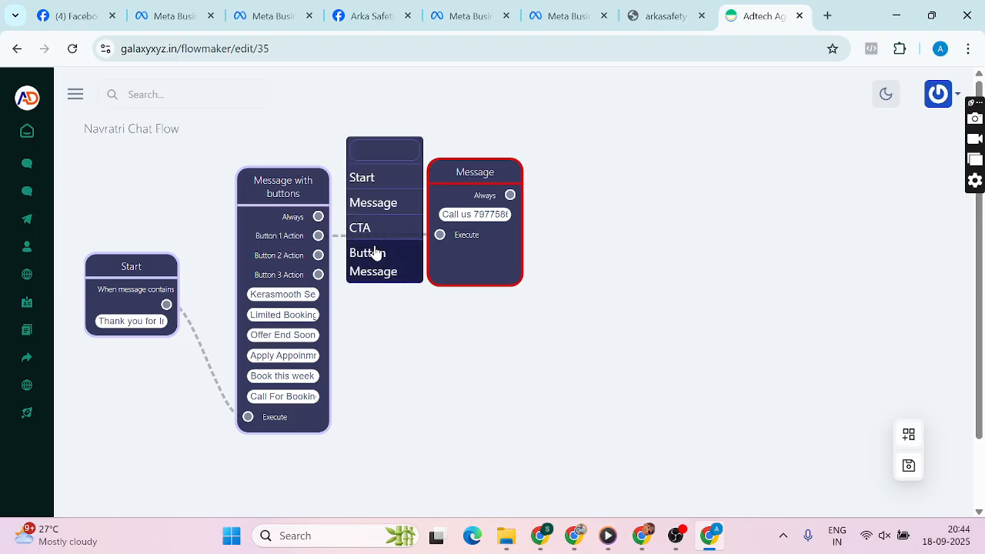
pyautogui.click(376, 204)
pyautogui.moveTo(401, 222); pyautogui.dragTo(577, 248)
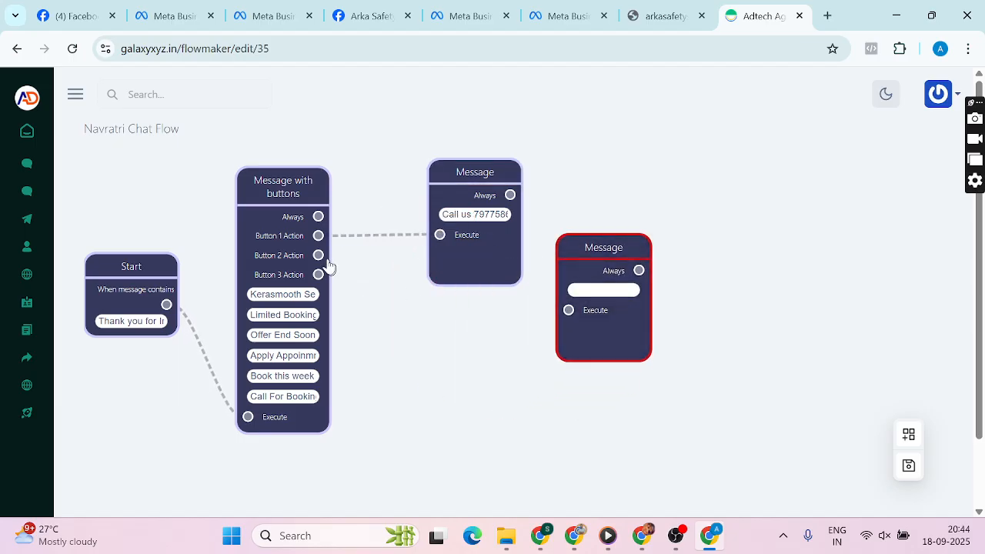
pyautogui.moveTo(318, 255); pyautogui.dragTo(570, 316)
pyautogui.moveTo(608, 246); pyautogui.dragTo(581, 285)
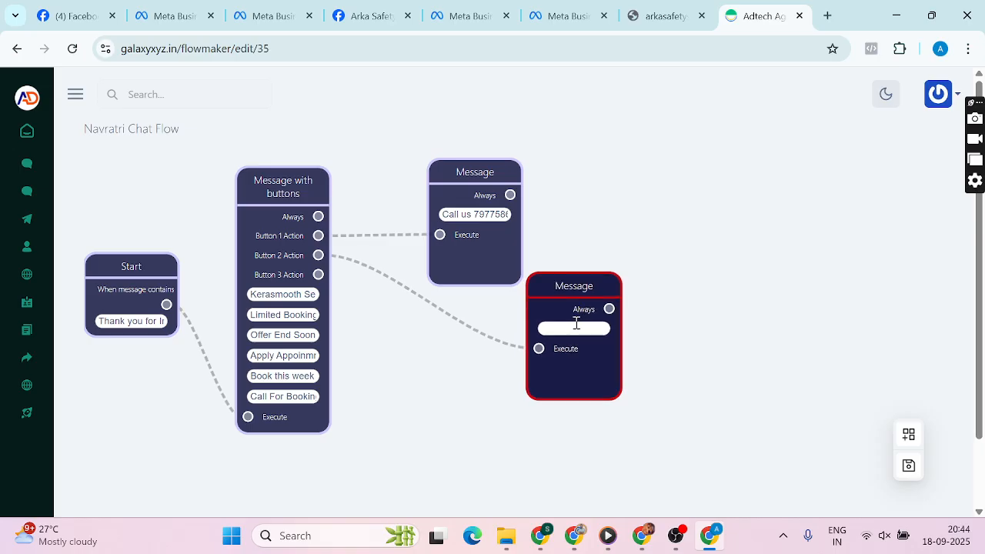
pyautogui.click(568, 329)
# Replace the second Message node with a Message with buttons node linked from Button 2 Action.
pyautogui.click(542, 292)
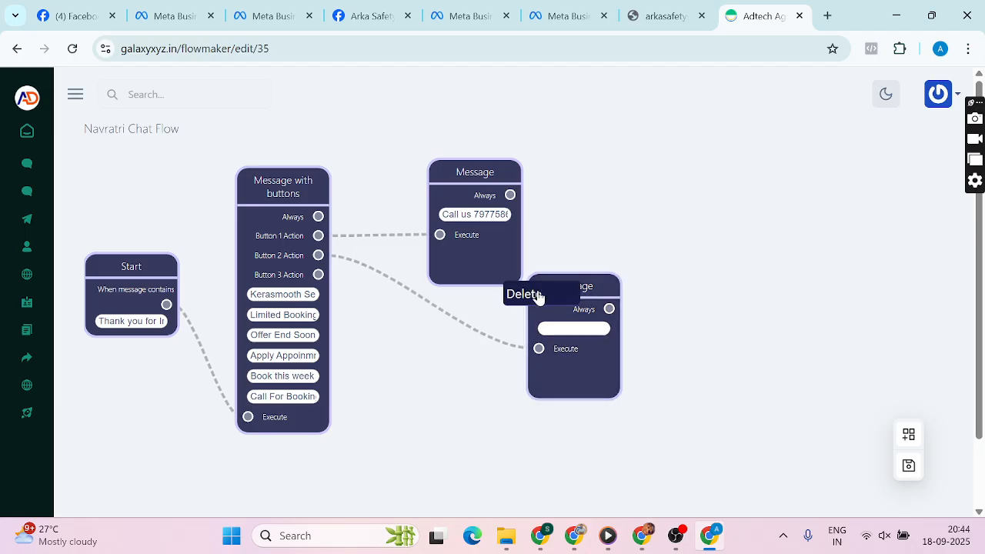
pyautogui.click(543, 295)
pyautogui.click(907, 436)
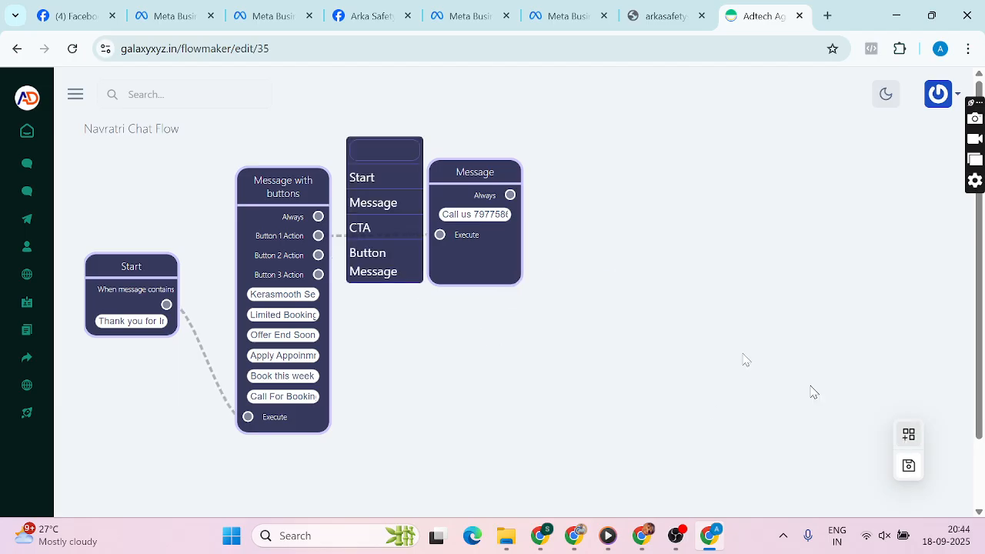
pyautogui.click(370, 260)
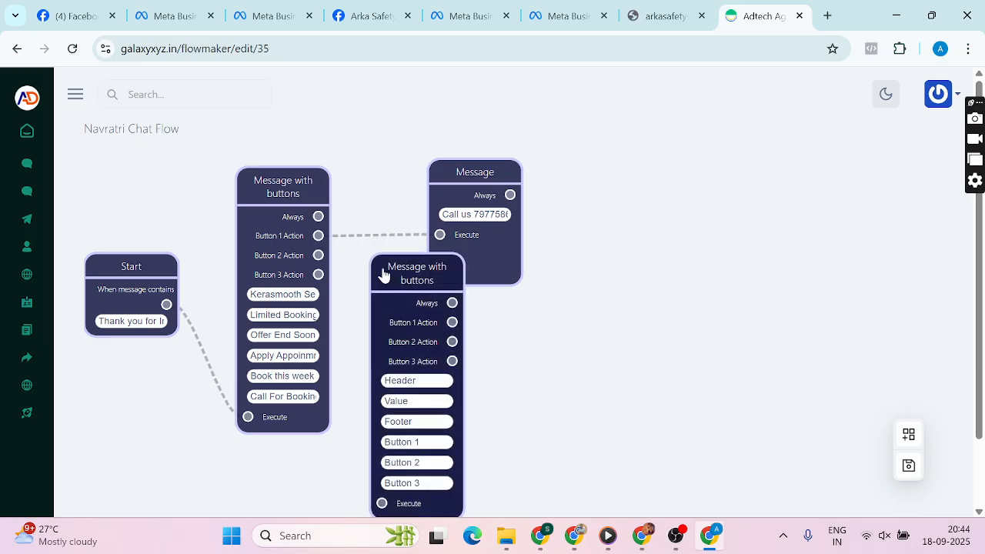
pyautogui.moveTo(384, 275); pyautogui.dragTo(586, 197)
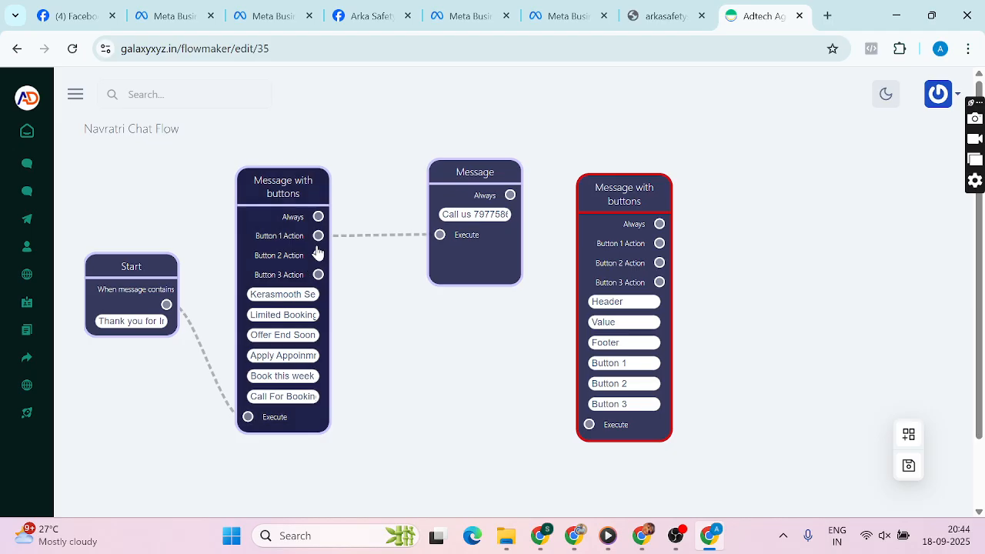
pyautogui.moveTo(317, 255); pyautogui.dragTo(582, 436)
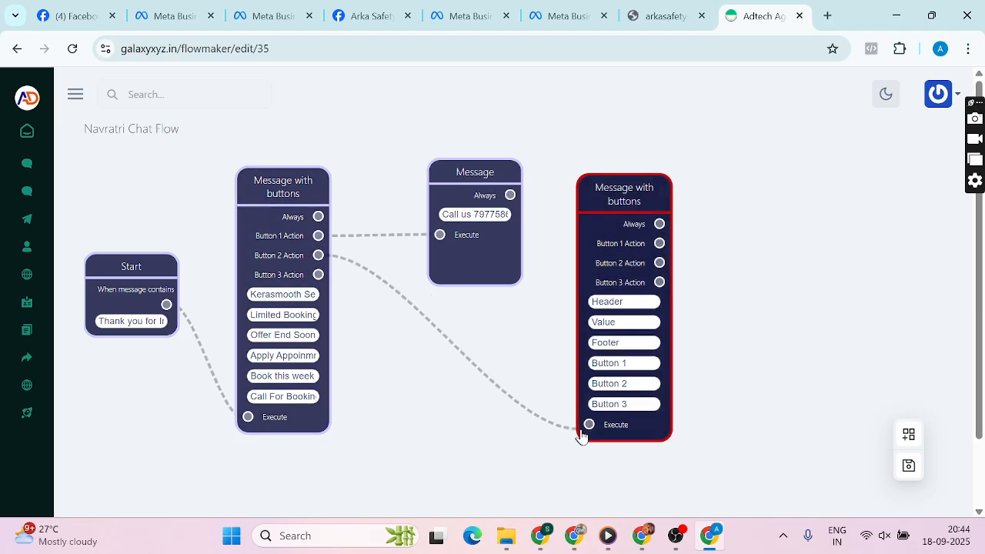
# Set the new buttons node's header to 'Sunday slot full'.
pyautogui.click(632, 302)
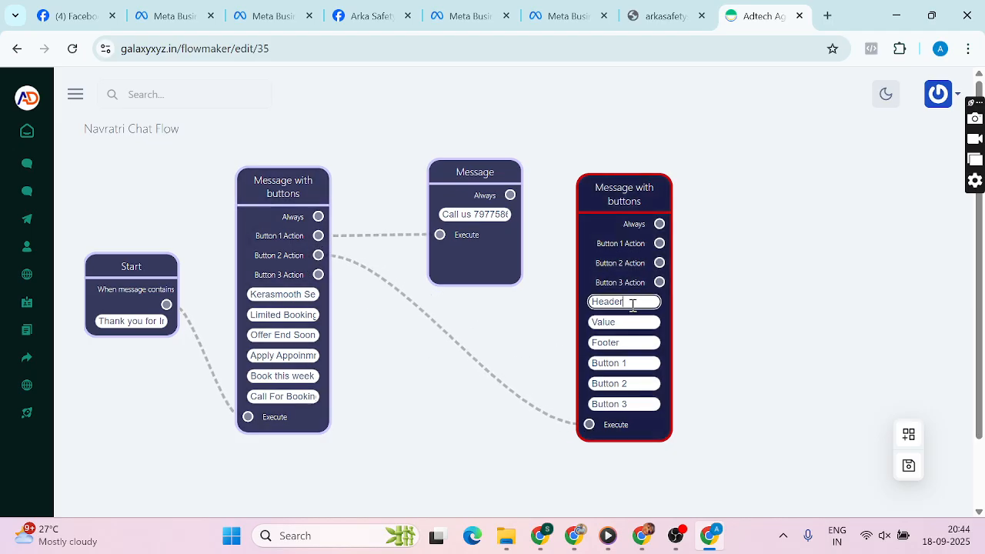
pyautogui.press('BackSpace')
pyautogui.press('BackSpace')
pyautogui.press('BackSpace')
pyautogui.press('BackSpace')
pyautogui.press('BackSpace')
pyautogui.press('BackSpace')
pyautogui.write('S')
pyautogui.write('und')
pyautogui.write('ay F')
pyautogui.write('r')
pyautogui.press('BackSpace')
pyautogui.write('slot full')
# Set its body to 'Monday Tuesday, wednesday Booking are available' and footer to '50% Prepaid for'.
pyautogui.click(625, 322)
pyautogui.press('BackSpace')
pyautogui.press('BackSpace')
pyautogui.press('BackSpace')
pyautogui.press('BackSpace')
pyautogui.press('BackSpace')
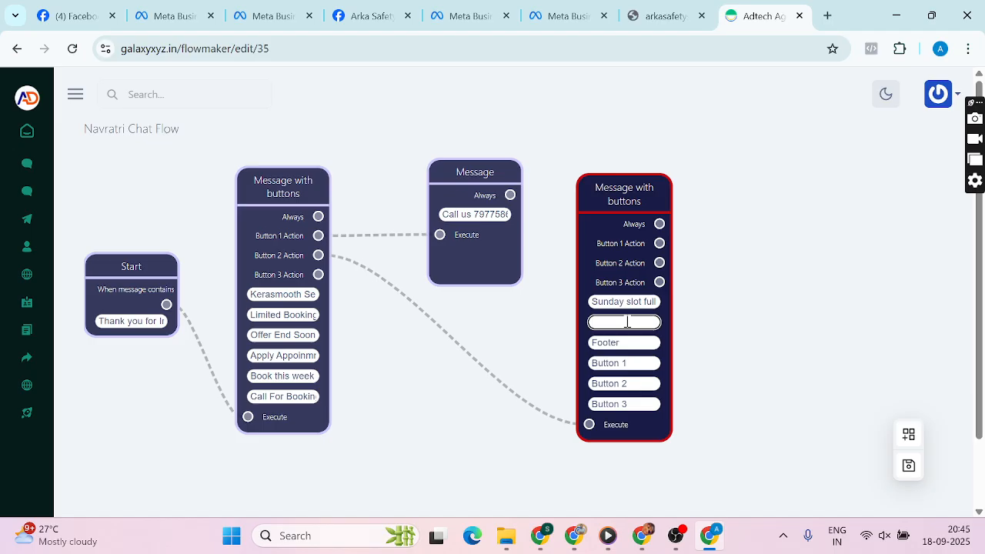
pyautogui.write('Monday Tuesday, wednesday Booking are available')
pyautogui.moveTo(629, 341); pyautogui.dragTo(577, 346)
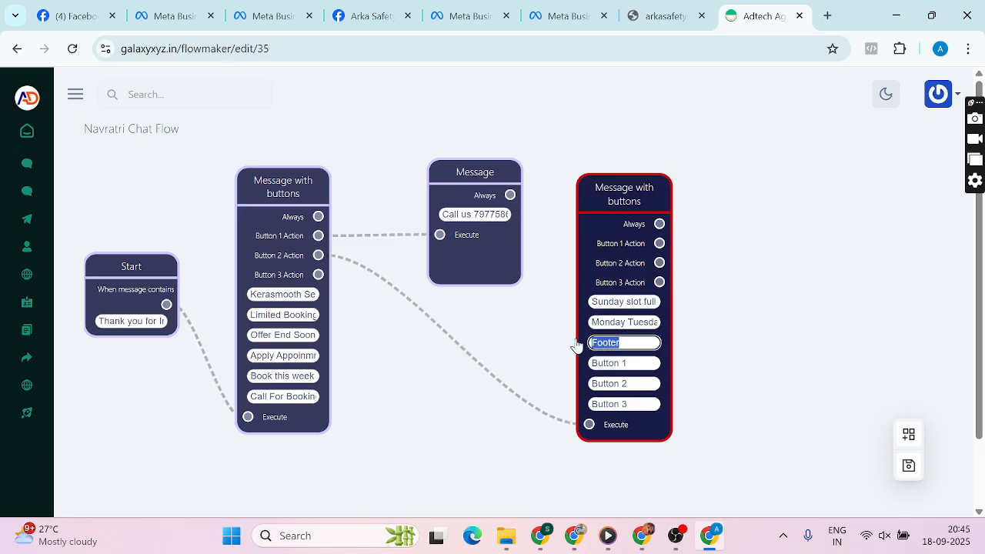
pyautogui.press('BackSpace')
pyautogui.write('50')
pyautogui.write('% ')
pyautogui.write('Prepaid for')
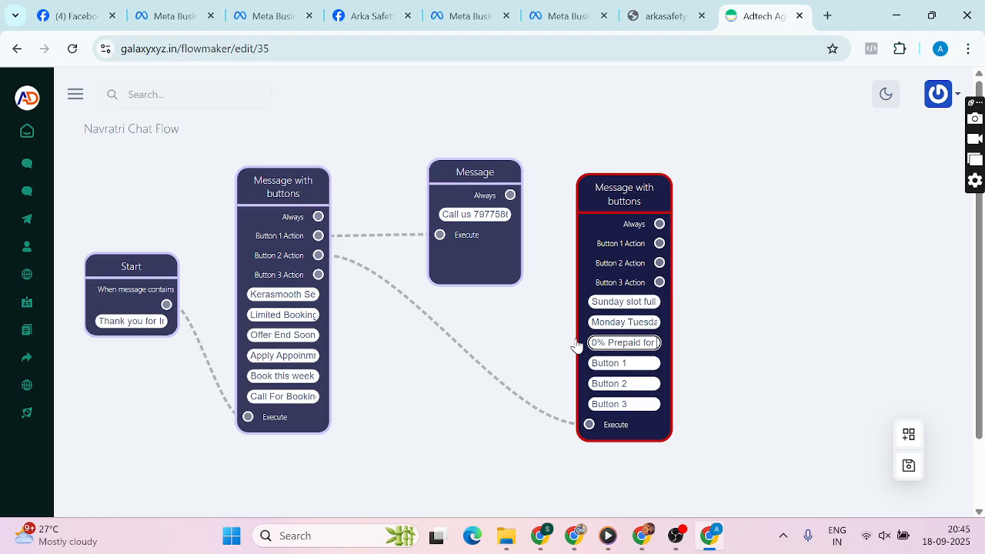
# Label the first button 'Book Now' and start typing the second button's label.
pyautogui.click(637, 363)
pyautogui.write('Book ')
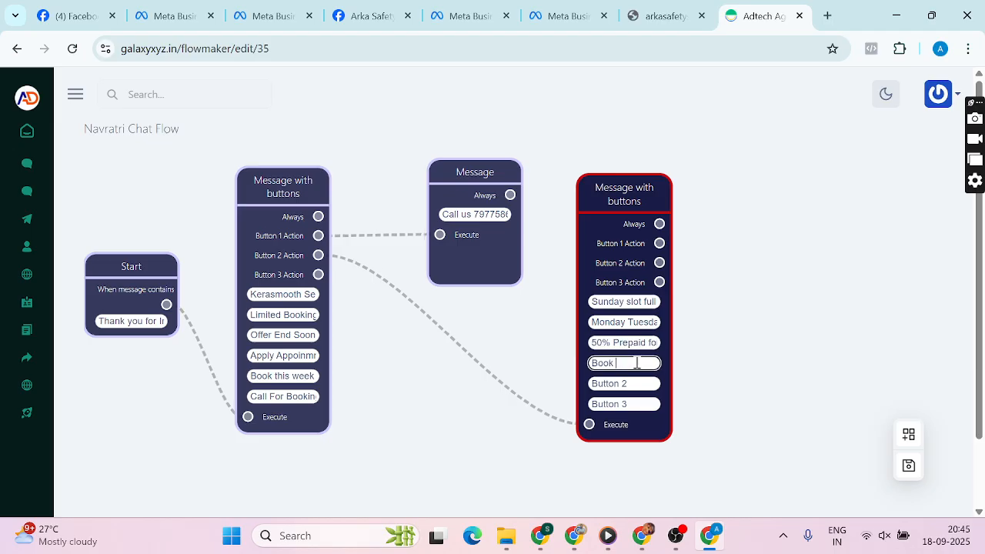
pyautogui.write('Now')
pyautogui.click(622, 381)
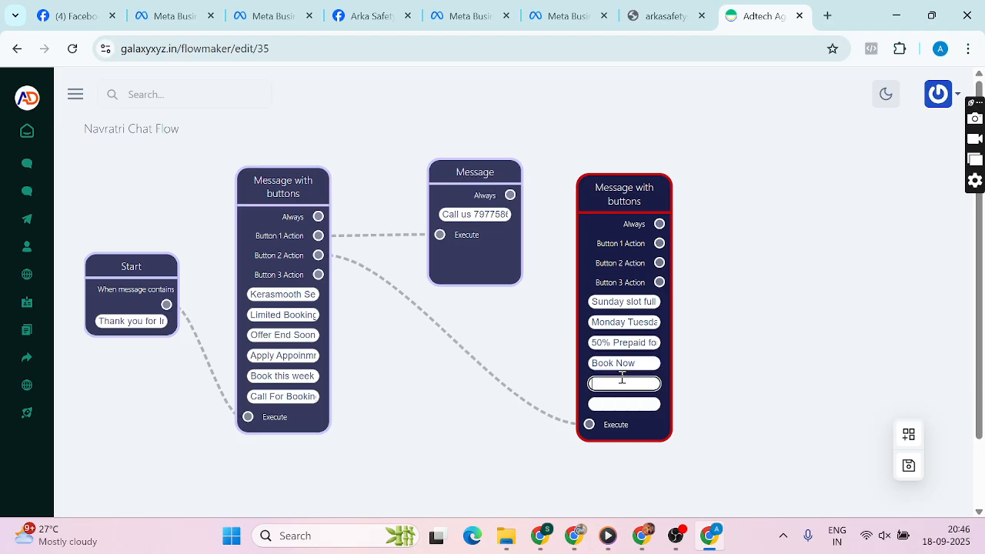
pyautogui.write('Exit')
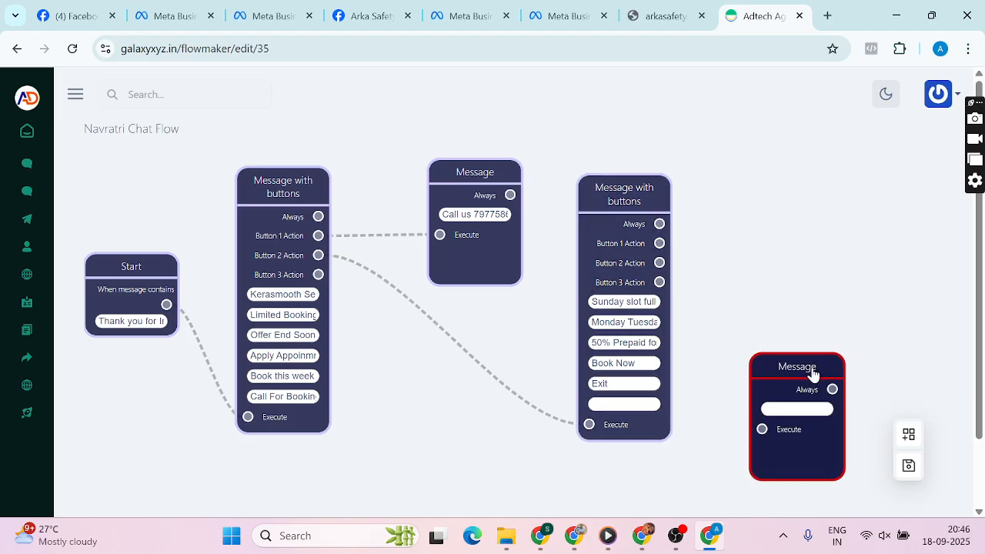
# Link the Exit button to a Message node saying 'Thank you, we will not sending you any types of promotion message'.
pyautogui.moveTo(815, 372); pyautogui.dragTo(813, 375)
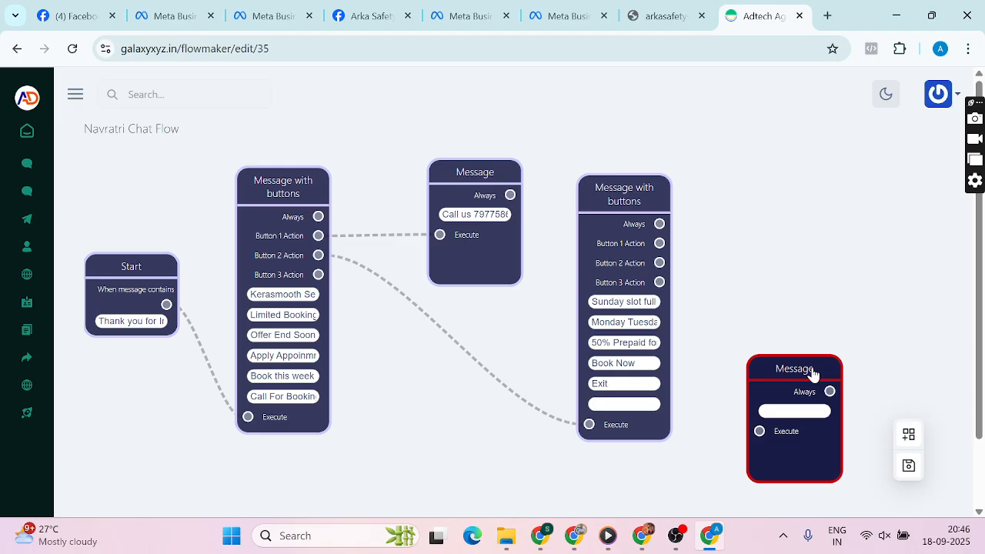
pyautogui.moveTo(660, 263); pyautogui.dragTo(760, 430)
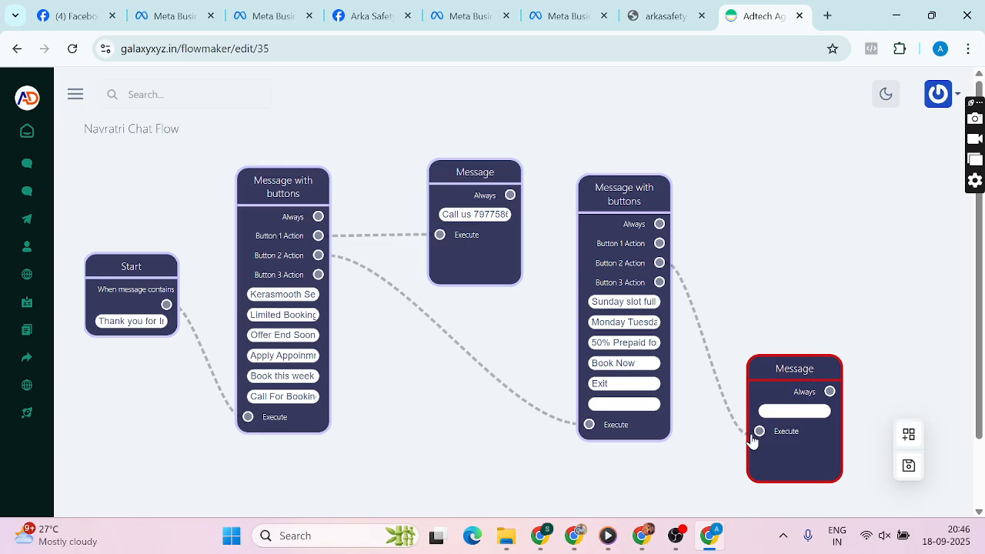
pyautogui.click(785, 413)
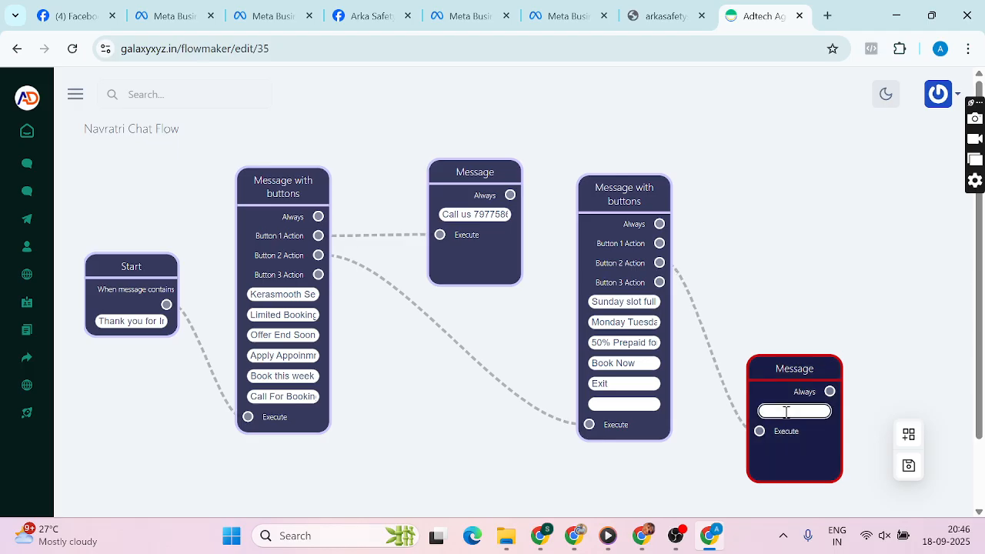
pyautogui.write('Thank you')
pyautogui.write(', we will not')
pyautogui.write(' send')
pyautogui.write('ing you')
pyautogui.write(' any types')
pyautogui.write(' of p')
pyautogui.write('romotion')
pyautogui.write(' message')
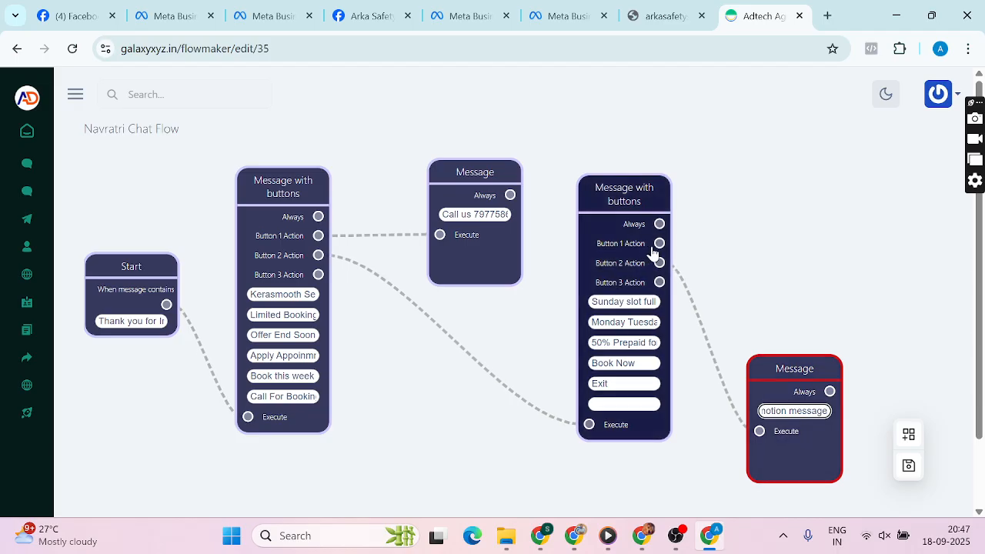
# Add a Message node at top right, linked from Button 1 Action, reading 'Call for Booking' with the phone number.
pyautogui.click(907, 436)
pyautogui.click(369, 204)
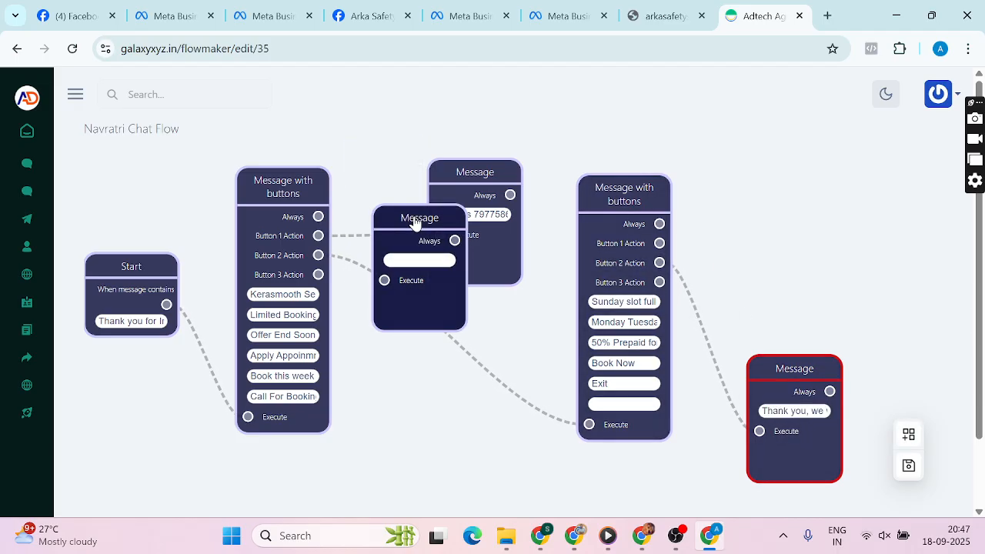
pyautogui.moveTo(418, 216); pyautogui.dragTo(838, 180)
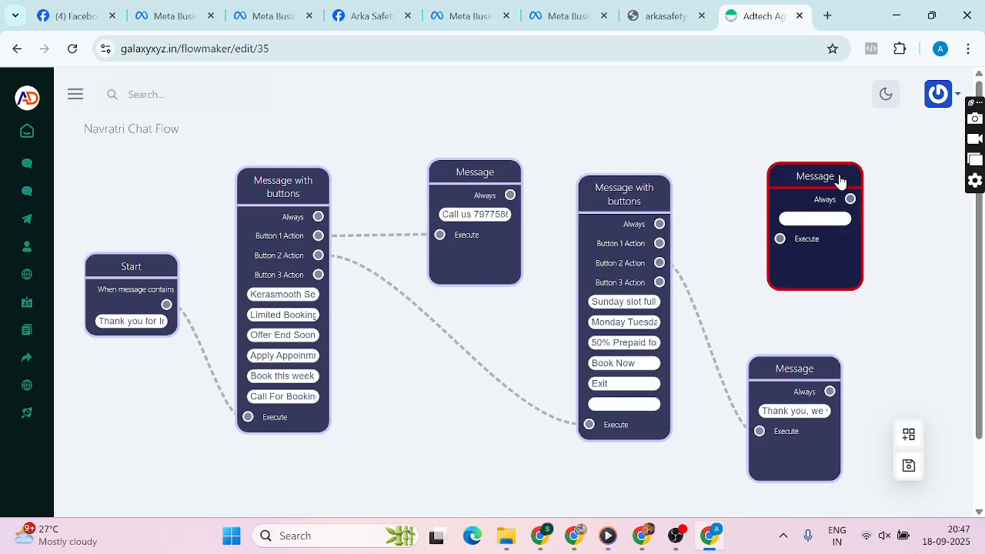
pyautogui.moveTo(660, 243); pyautogui.dragTo(777, 240)
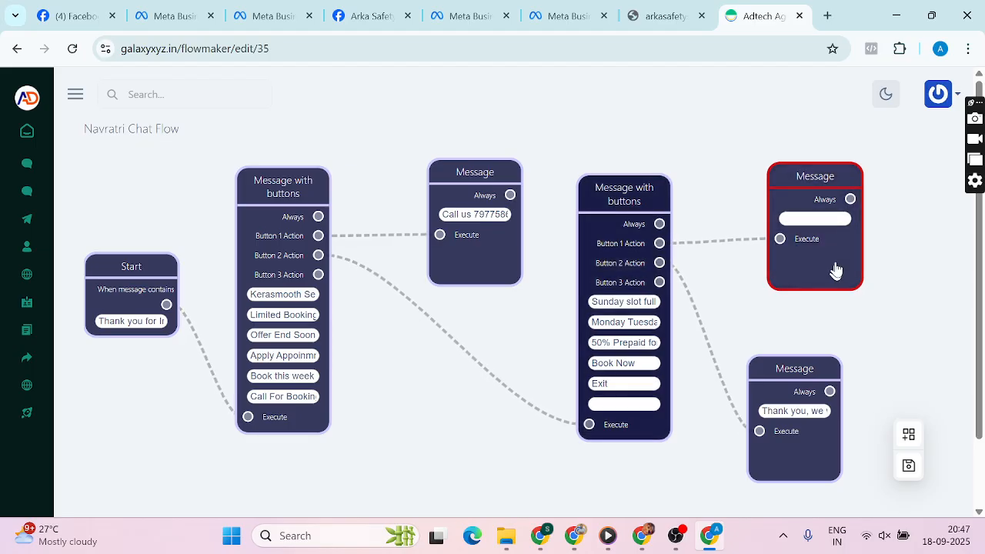
pyautogui.click(811, 220)
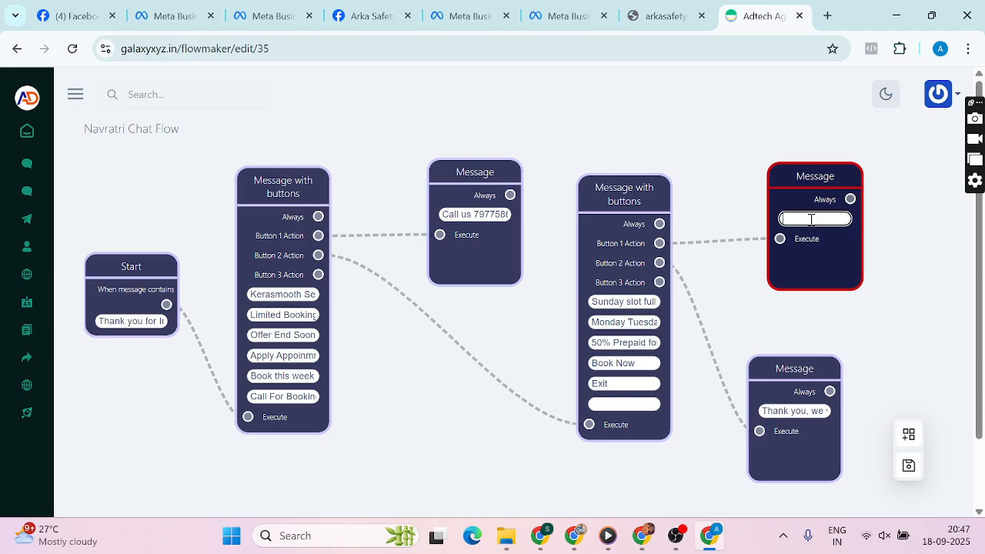
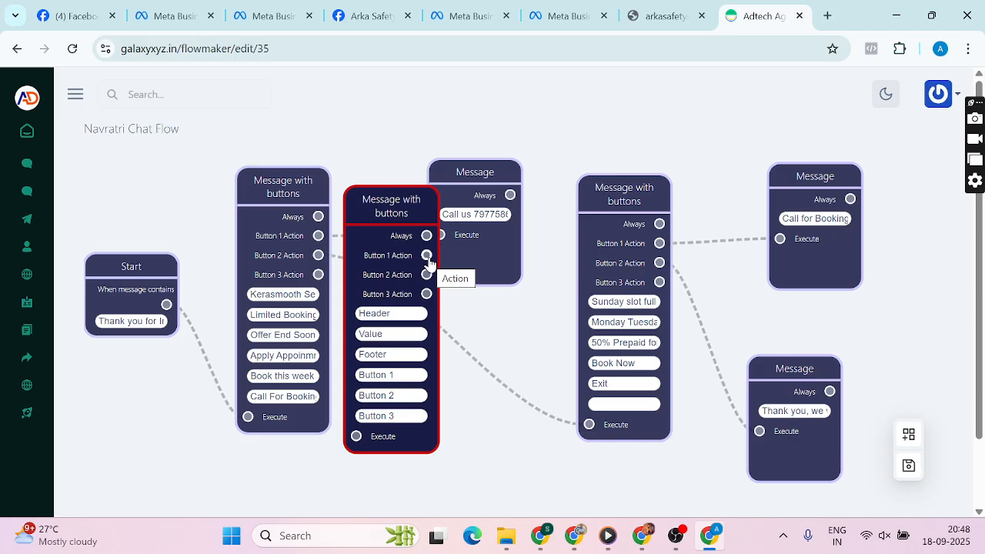
# Select the Button 1 and Button 2 label texts on the extra buttons node.
pyautogui.click(397, 375)
pyautogui.moveTo(397, 375); pyautogui.dragTo(356, 375)
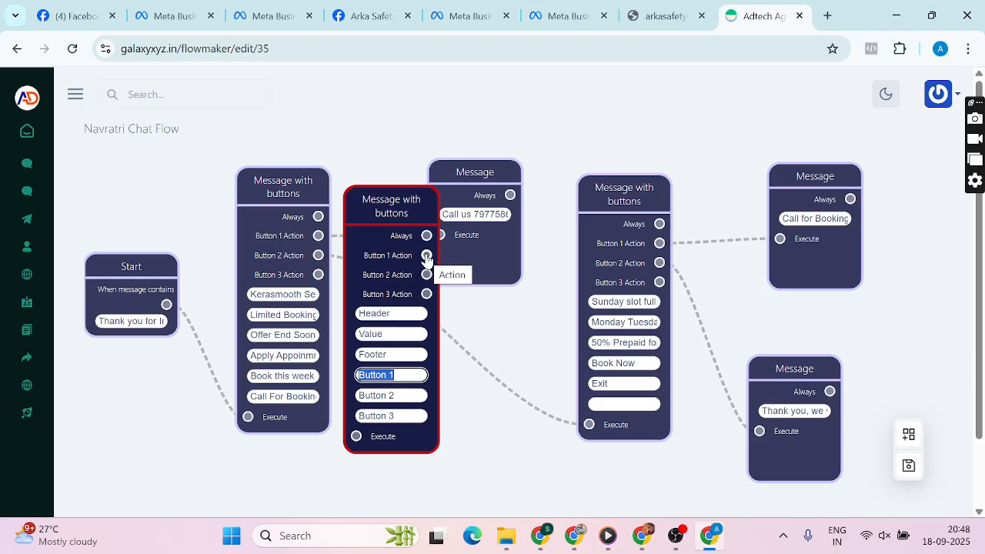
pyautogui.click(399, 396)
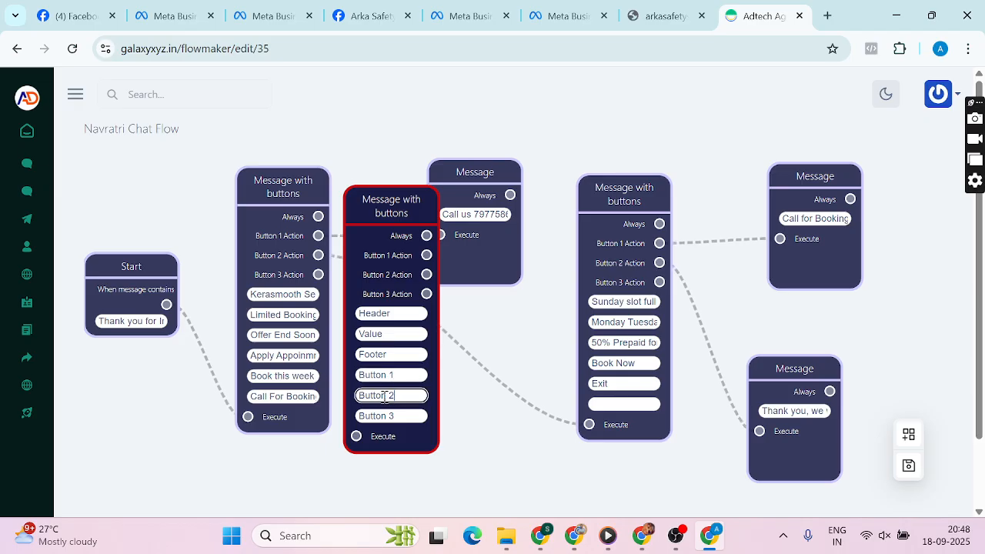
pyautogui.moveTo(399, 395); pyautogui.dragTo(358, 396)
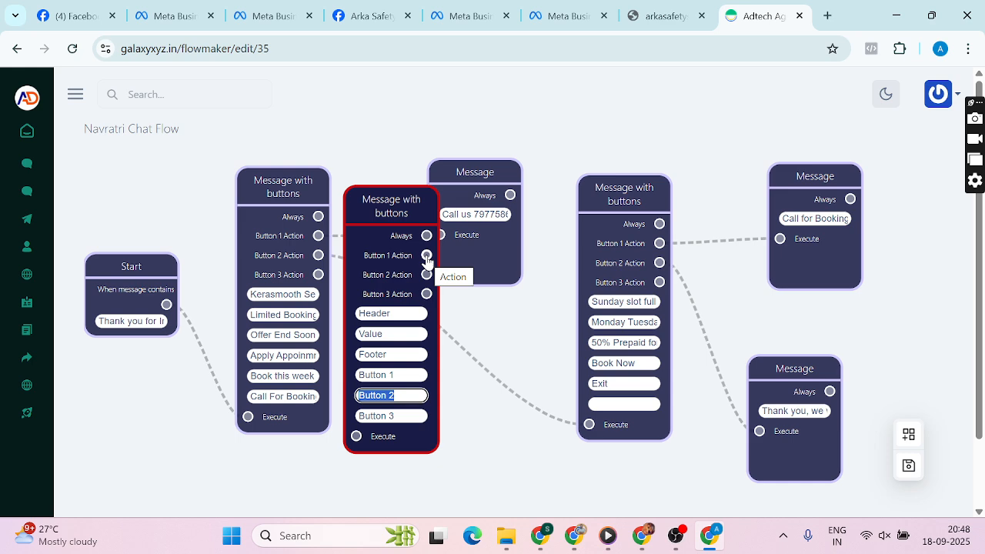
# Link the extra node's Button 1 to the booking message, then delete that blank buttons node.
pyautogui.moveTo(427, 256); pyautogui.dragTo(779, 238)
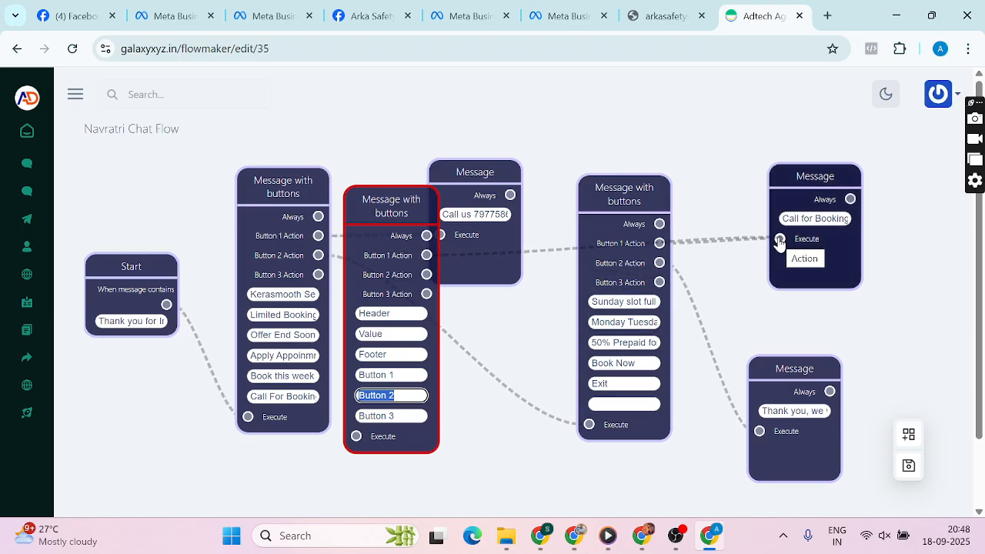
pyautogui.rightClick(390, 225)
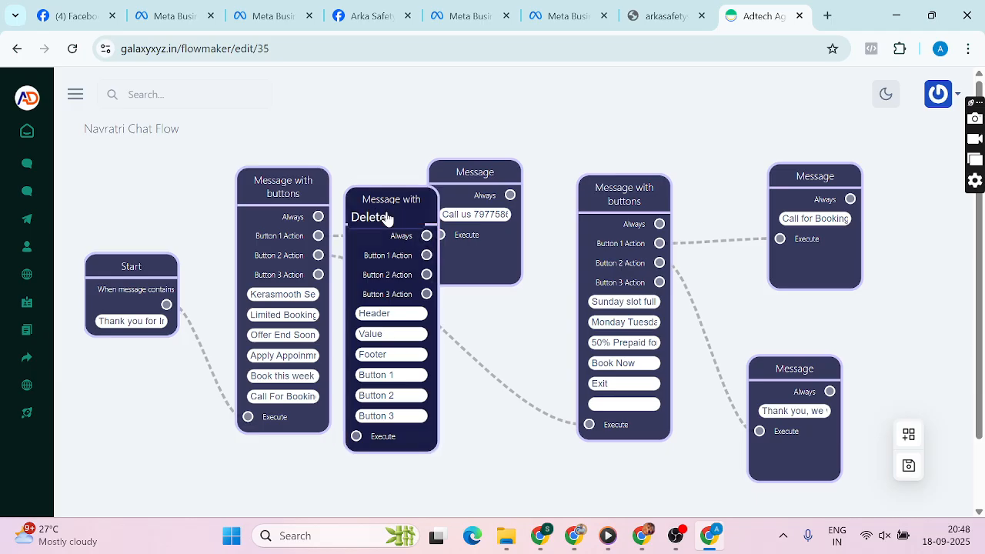
pyautogui.click(380, 218)
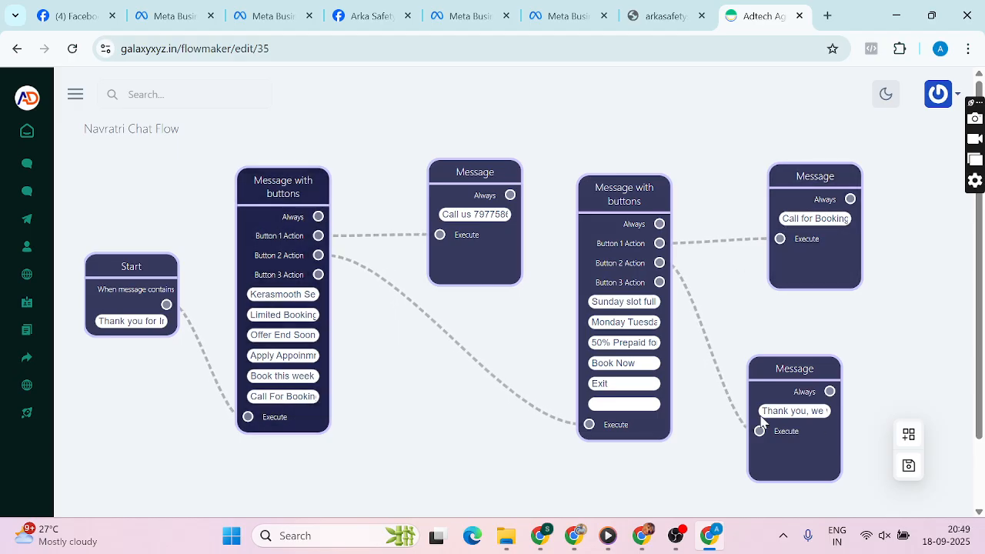
# Add a Start node below the flow and connect the first buttons node's Button 3 Action to it.
pyautogui.click(909, 436)
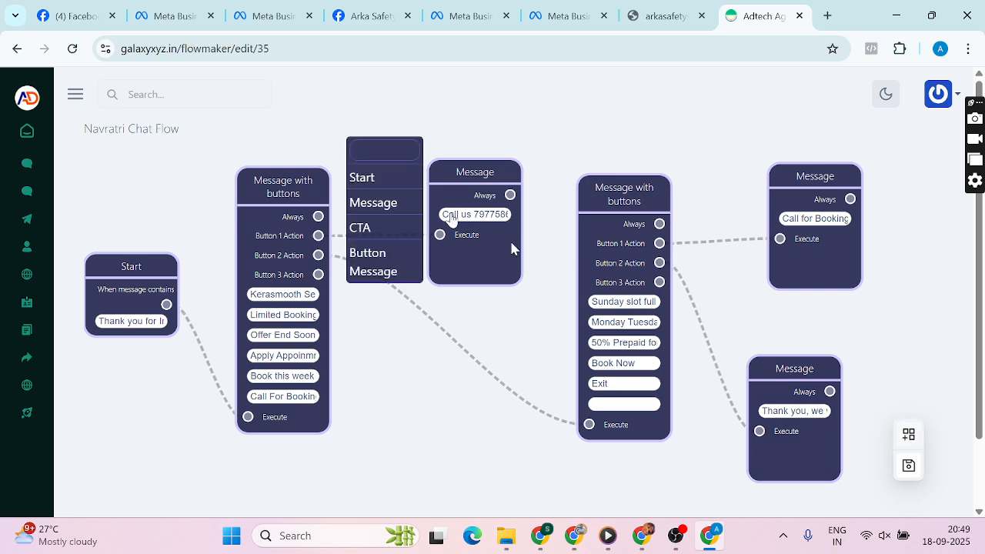
pyautogui.click(380, 180)
pyautogui.moveTo(431, 189); pyautogui.dragTo(435, 410)
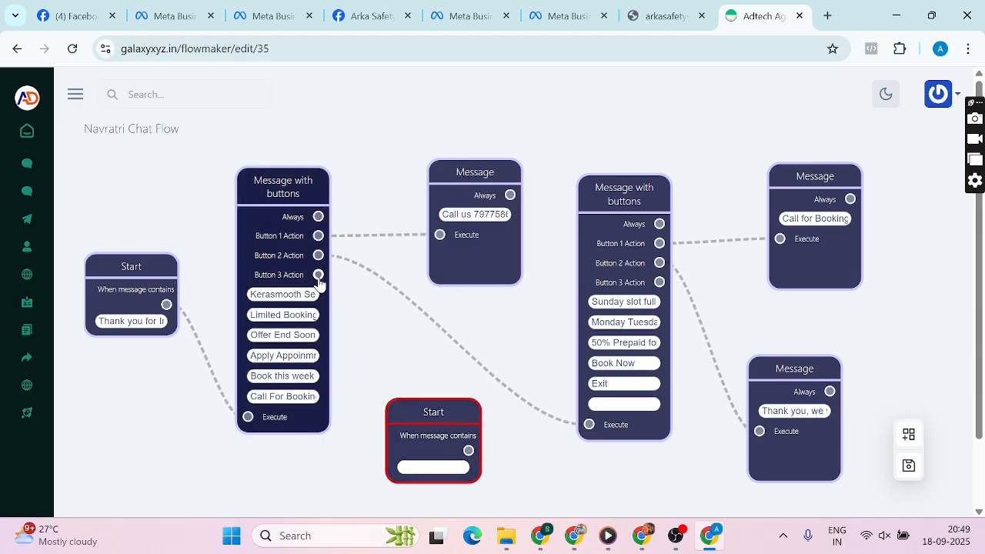
pyautogui.moveTo(317, 275); pyautogui.dragTo(389, 479)
# Enter 'Call For booking' plus the phone number in that node, reposition it and relink Button 3.
pyautogui.click(432, 466)
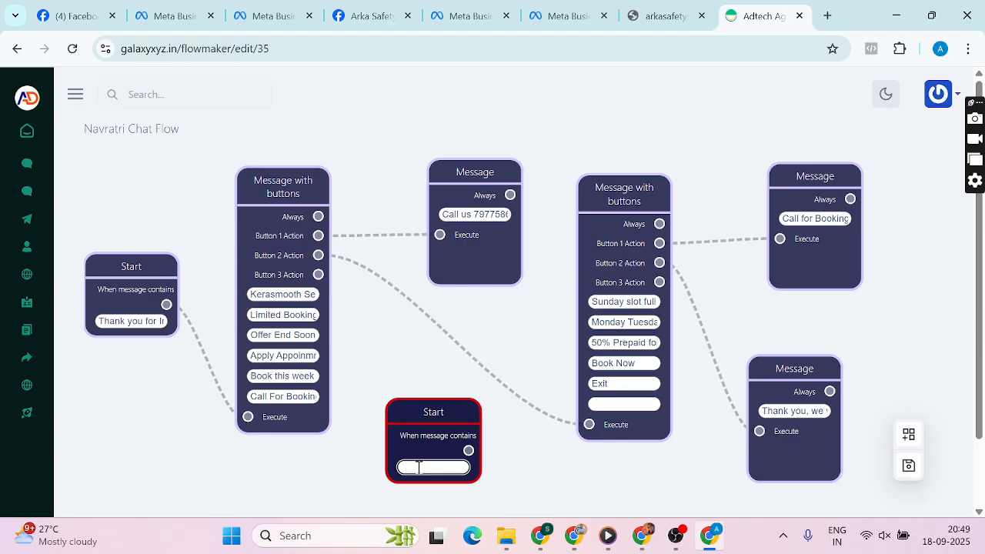
pyautogui.write('Call')
pyautogui.write(' For b')
pyautogui.write('ooking')
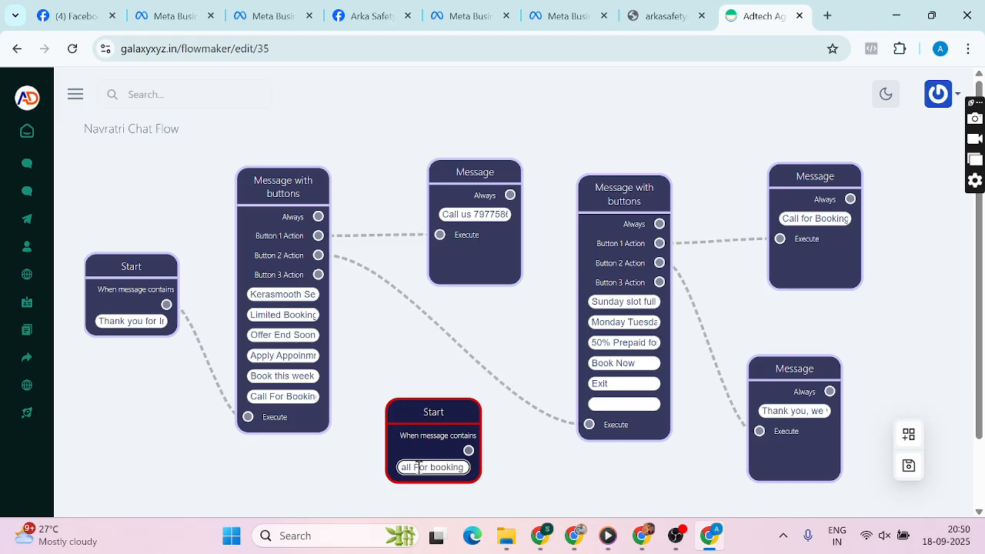
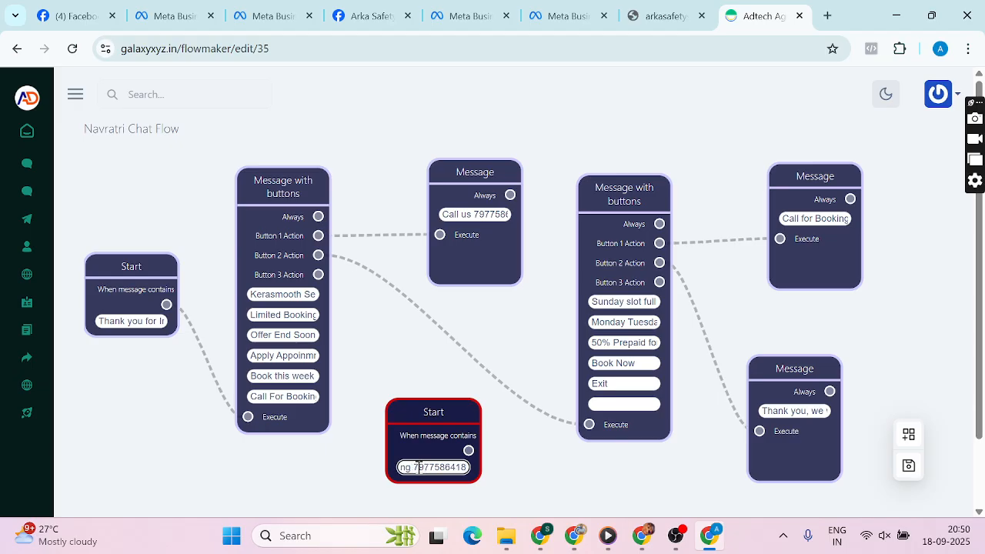
pyautogui.moveTo(418, 466); pyautogui.dragTo(414, 433)
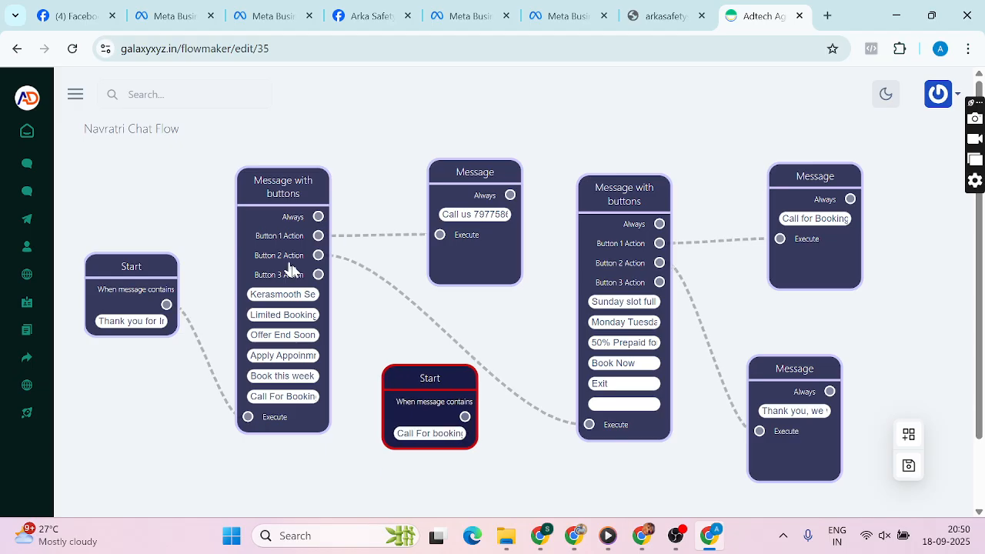
pyautogui.moveTo(318, 275); pyautogui.dragTo(396, 433)
pyautogui.moveTo(396, 433); pyautogui.dragTo(426, 441)
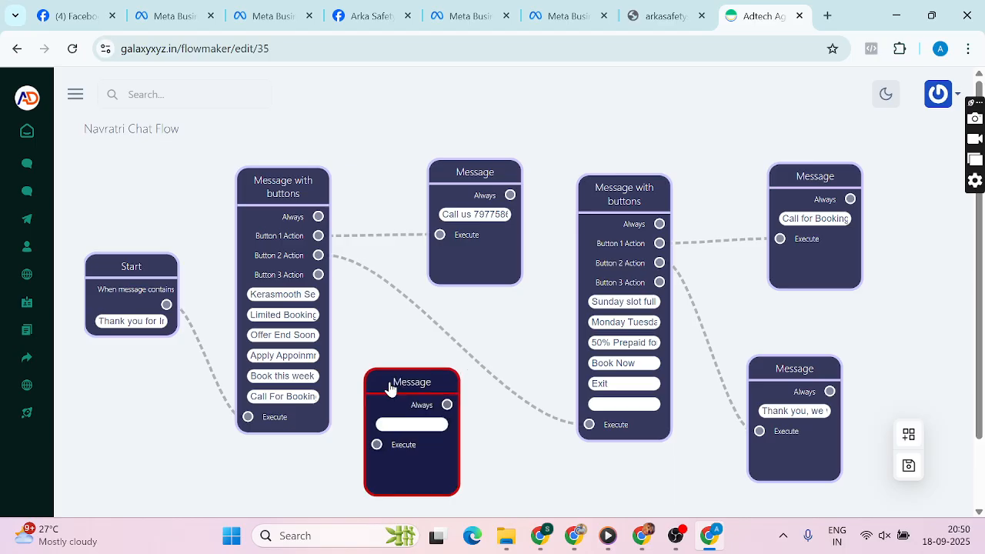
# Paste the call-for-booking text into the new Message node and link Button 3 Action to it.
pyautogui.moveTo(390, 389); pyautogui.dragTo(412, 390)
pyautogui.click(423, 424)
pyautogui.hotkey('ctrl', 'v')
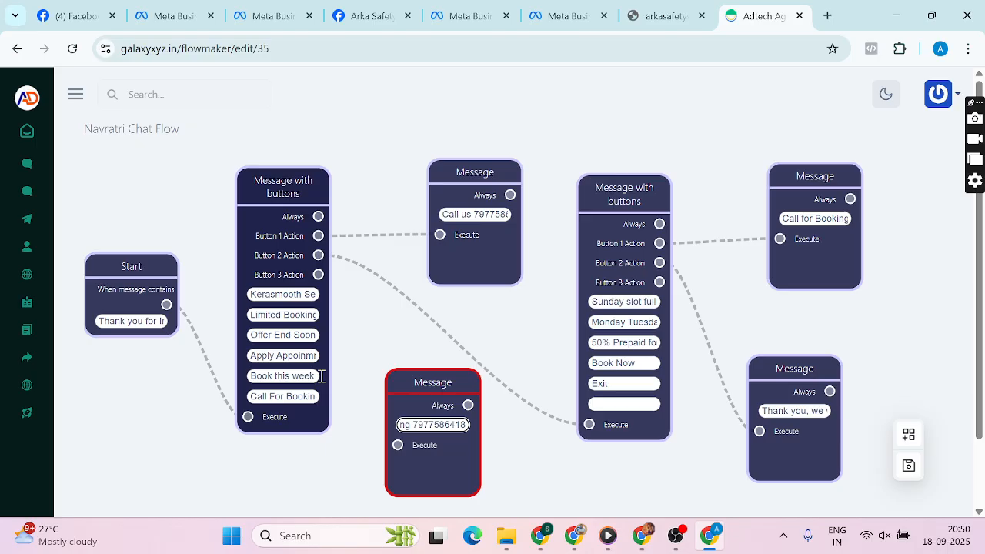
pyautogui.moveTo(318, 274); pyautogui.dragTo(397, 445)
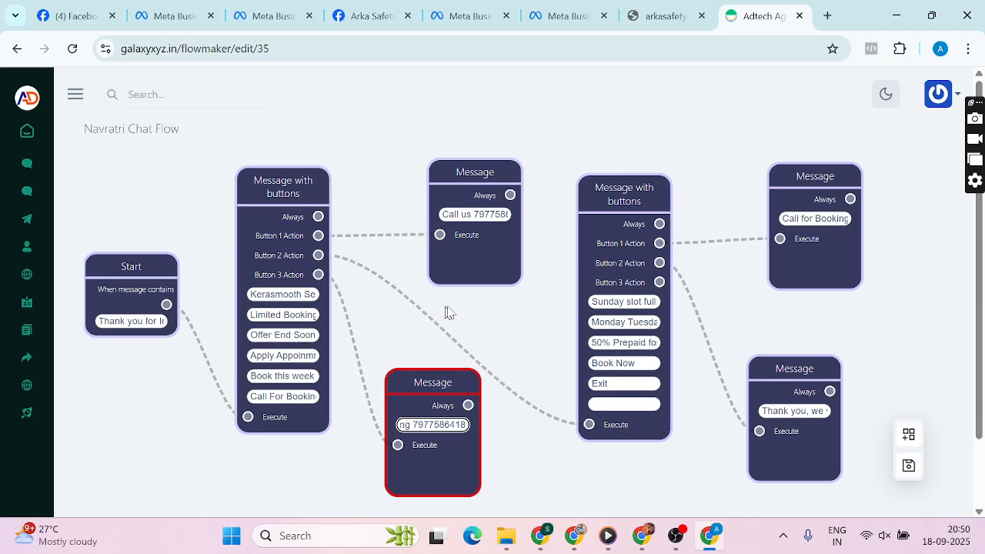
# Zoom out and pan the Navratri Chat Flow left, then bring the Facebook Chrome window forward.
pyautogui.scroll(-10, 474, 311)
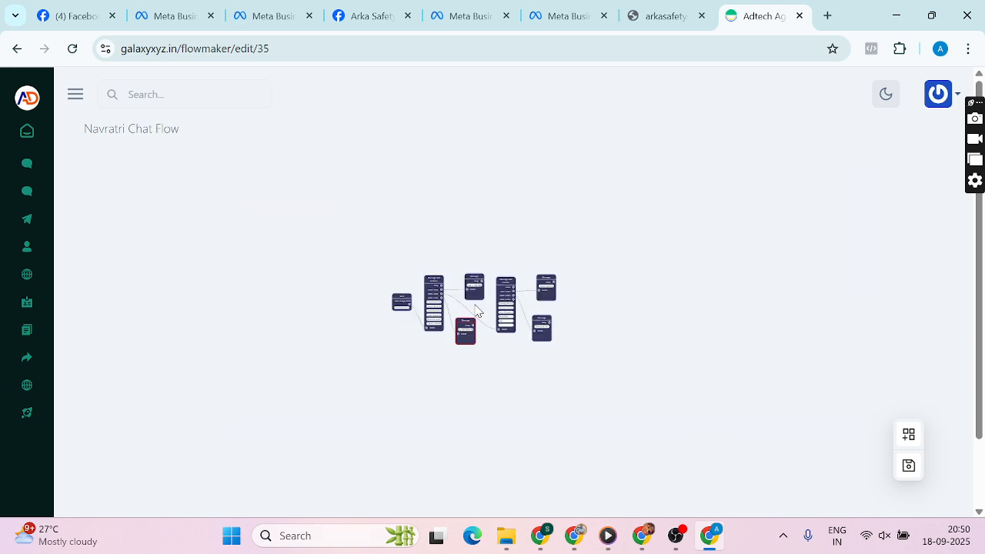
pyautogui.click(465, 306)
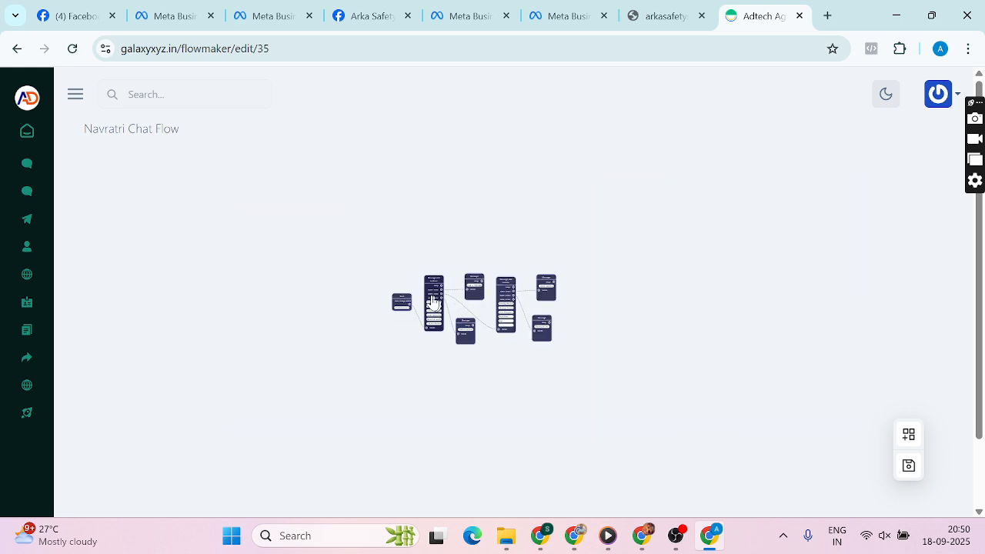
pyautogui.moveTo(428, 300); pyautogui.dragTo(70, 263)
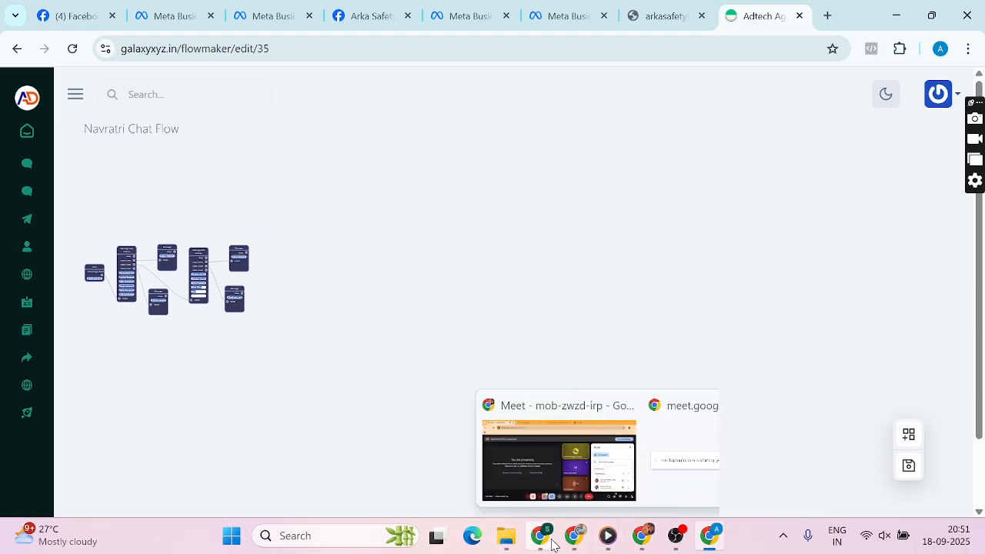
pyautogui.moveTo(544, 541)
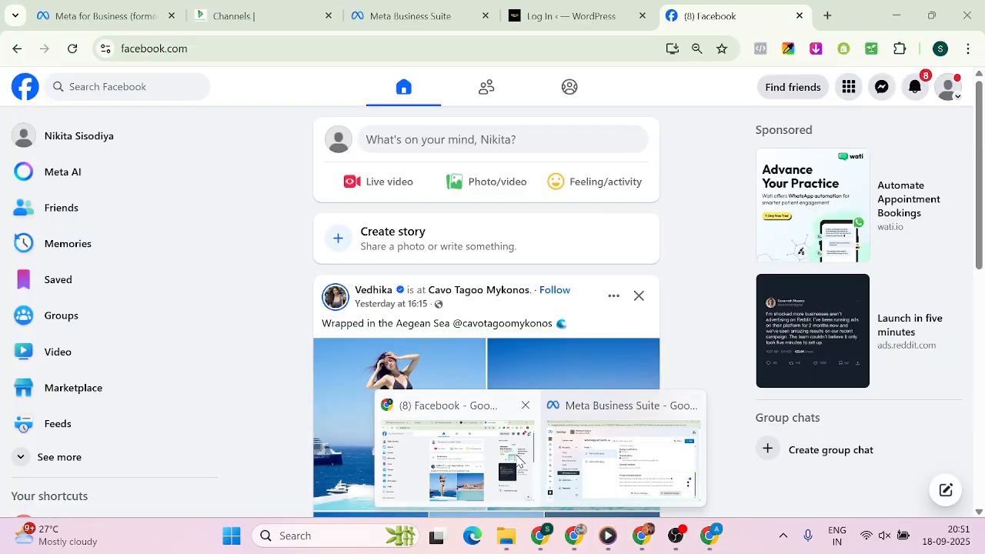
pyautogui.click(517, 462)
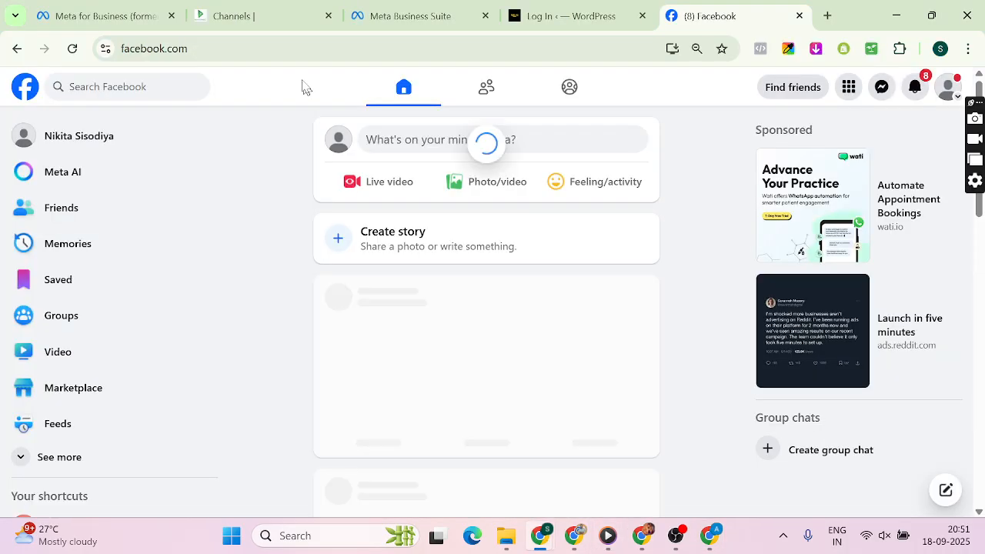
# Switch to the WappConnect Channels tab and expand the sidebar's Channels menu.
pyautogui.click(269, 23)
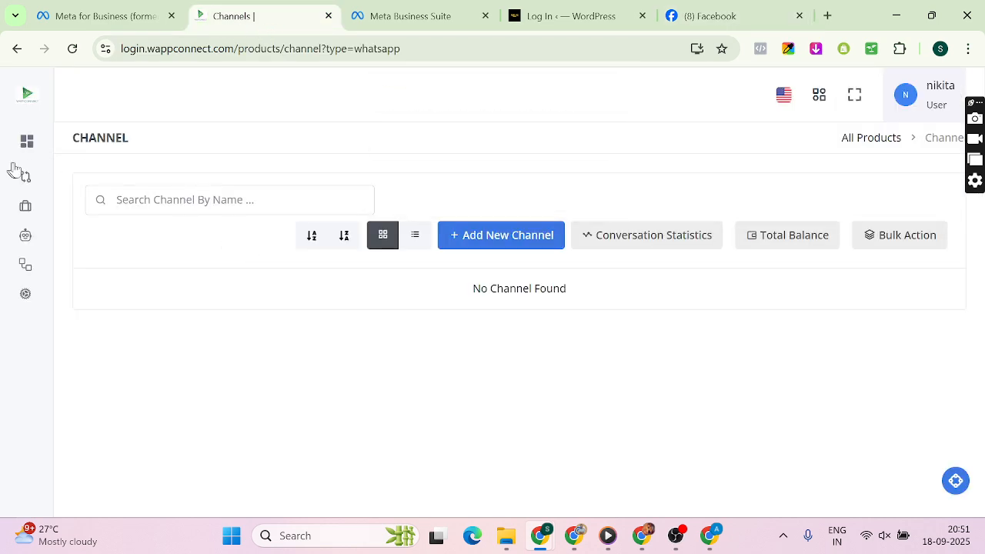
pyautogui.moveTo(67, 254)
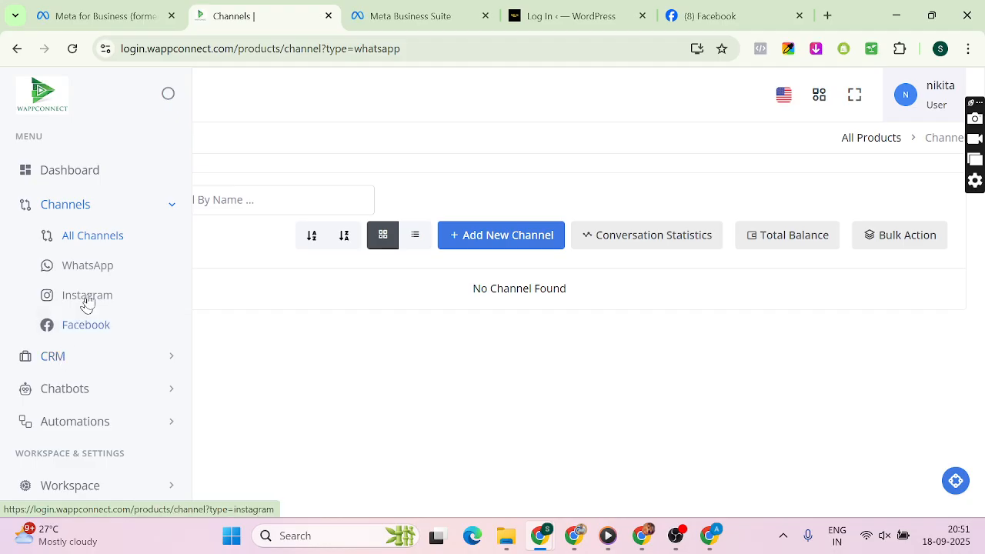
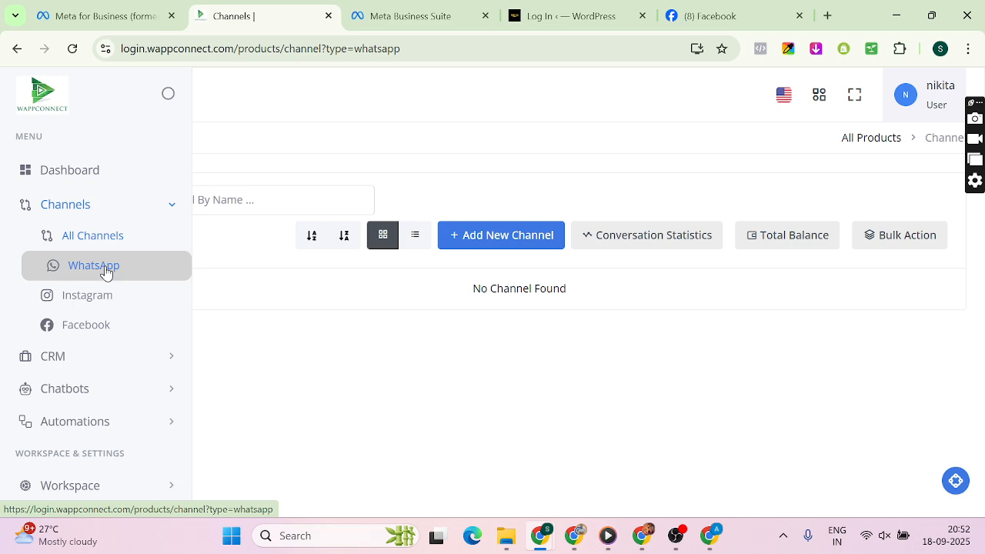
# Expand Chatbots and CRM, then try All Channels, which fails with 'Failed to Load Channel List'.
pyautogui.scroll(-1, 85, 357)
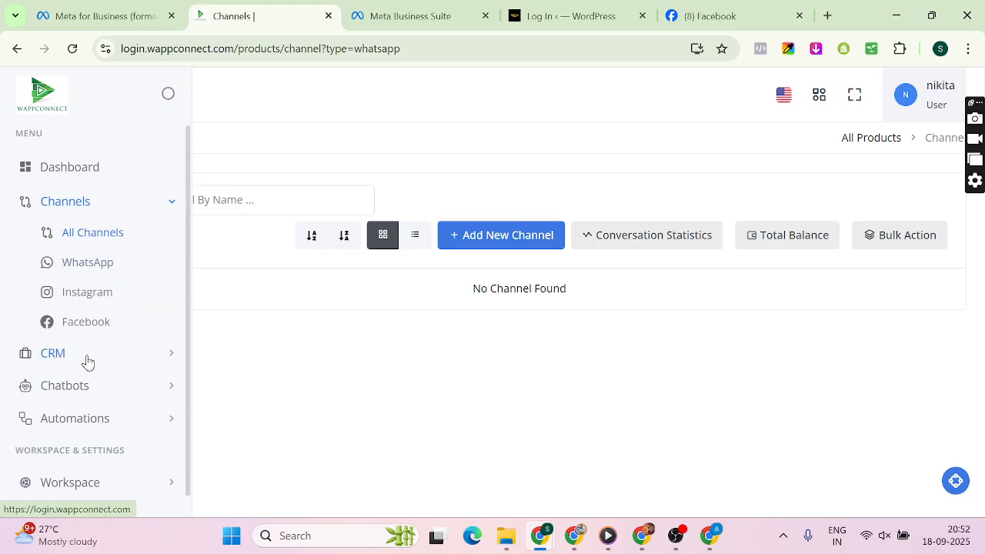
pyautogui.click(89, 397)
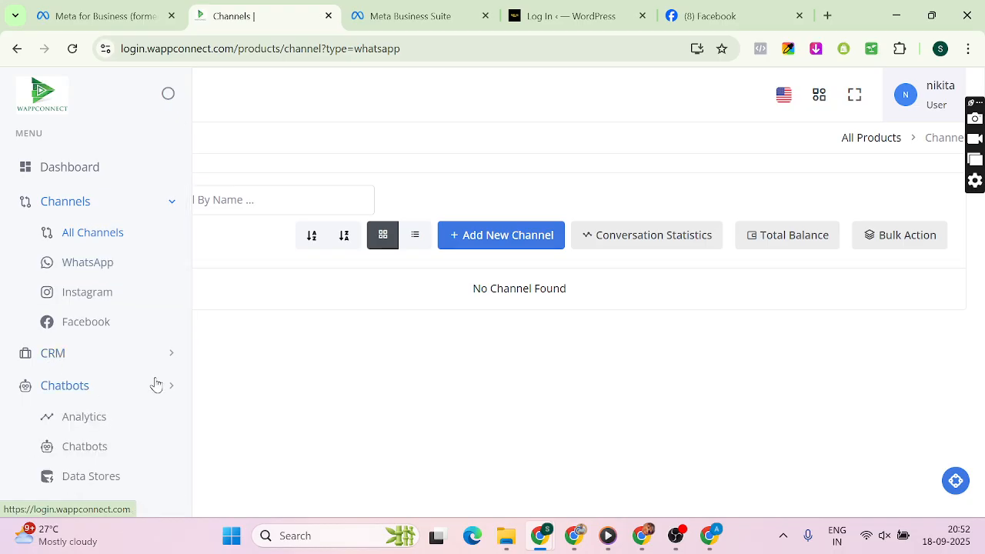
pyautogui.scroll(-3, 127, 400)
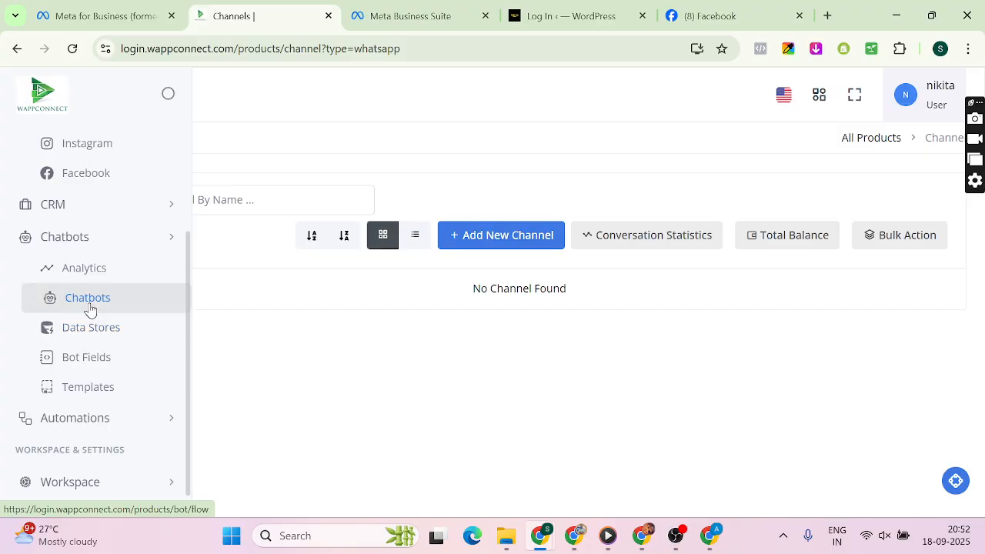
pyautogui.click(137, 208)
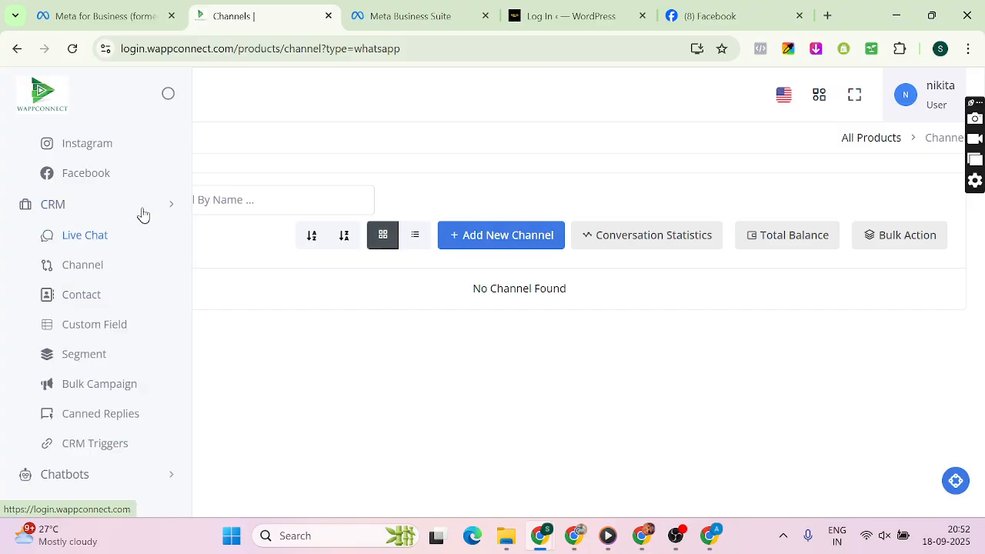
pyautogui.click(150, 202)
pyautogui.click(151, 244)
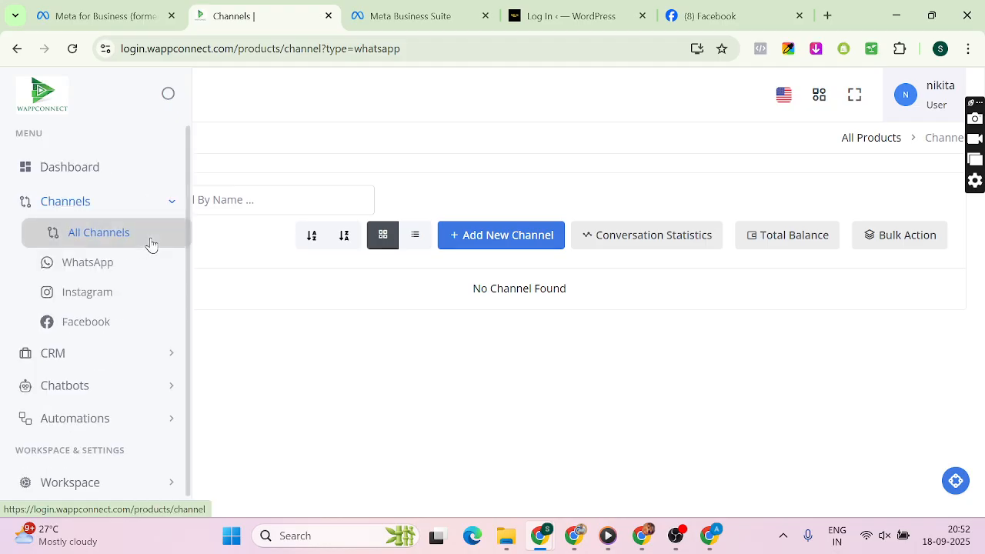
pyautogui.click(150, 244)
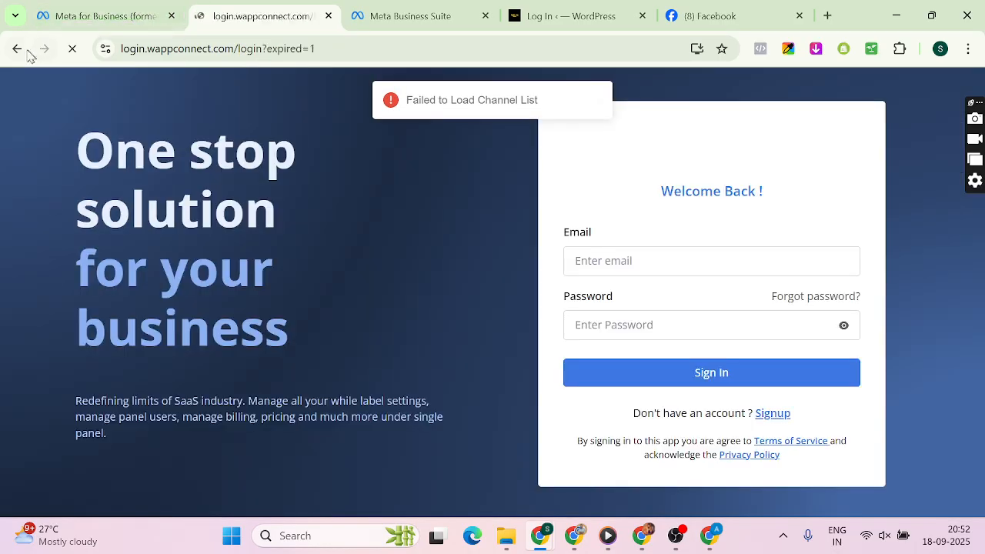
# Go back and sign in to WappConnect with the saved e-mail, account password and reCAPTCHA.
pyautogui.click(19, 48)
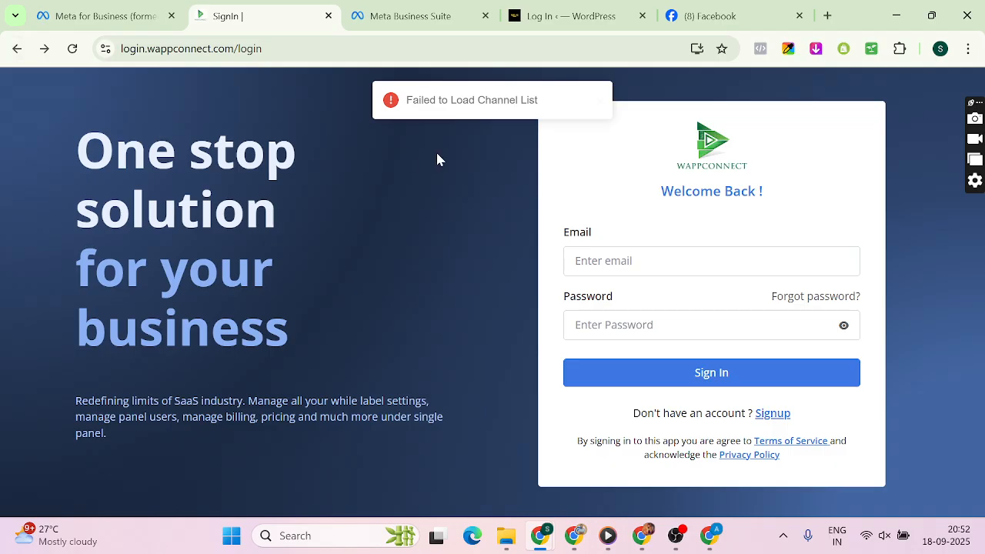
pyautogui.click(663, 251)
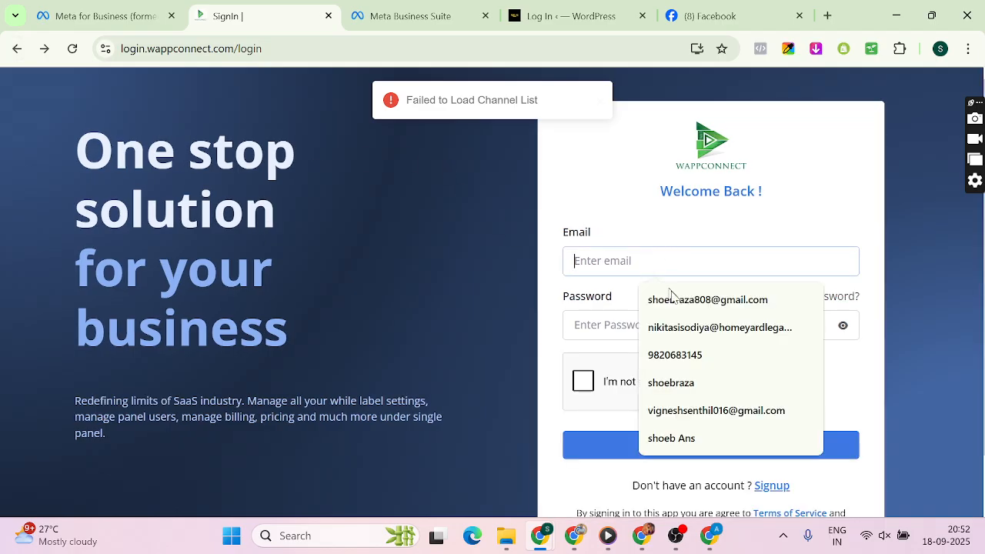
pyautogui.click(654, 324)
pyautogui.click(620, 336)
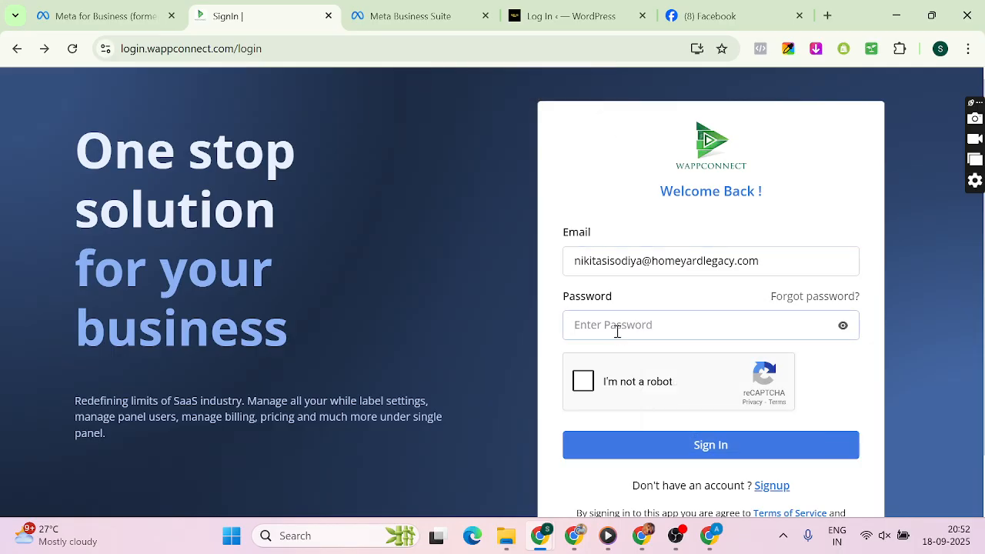
pyautogui.write('•')
pyautogui.press('BackSpace')
pyautogui.write('•••••••••••')
pyautogui.press('Return')
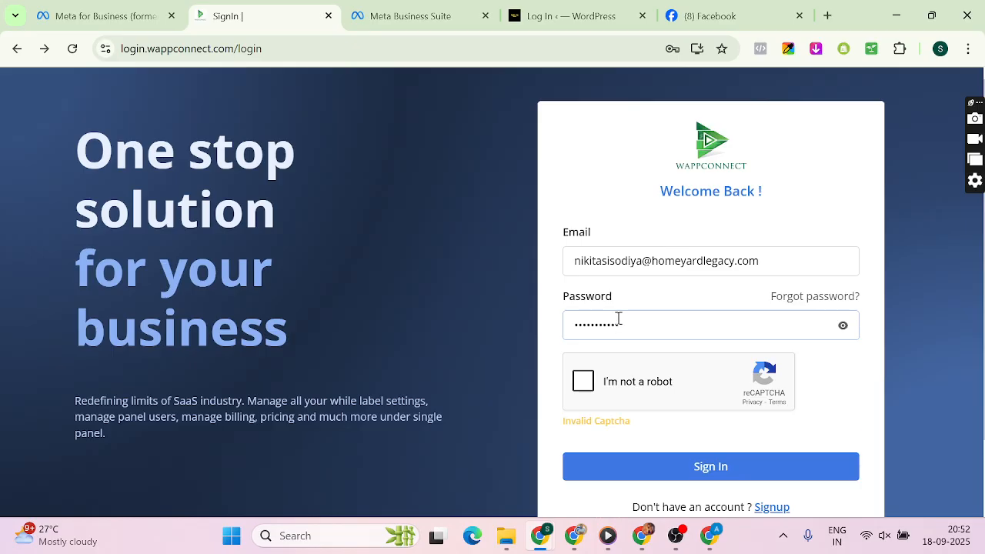
pyautogui.click(581, 383)
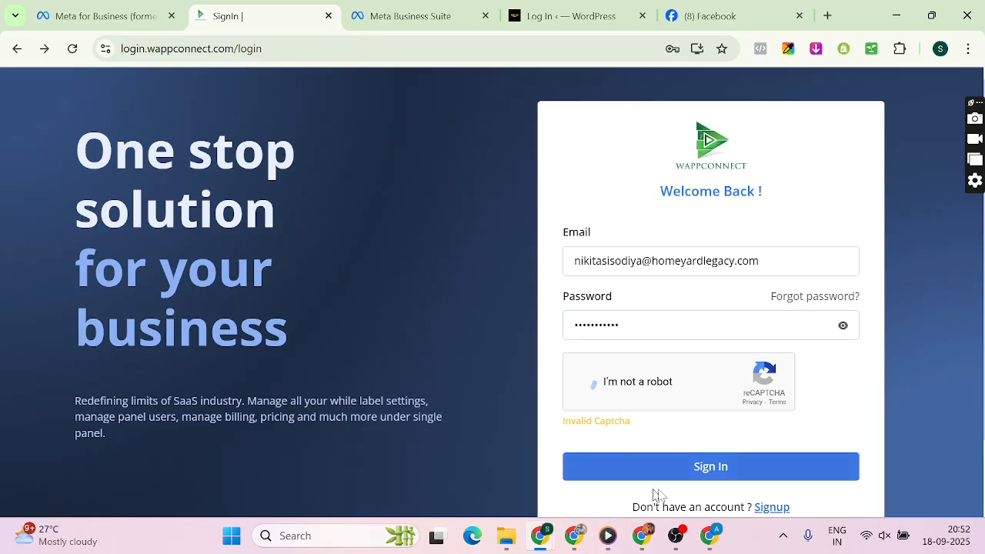
pyautogui.click(710, 457)
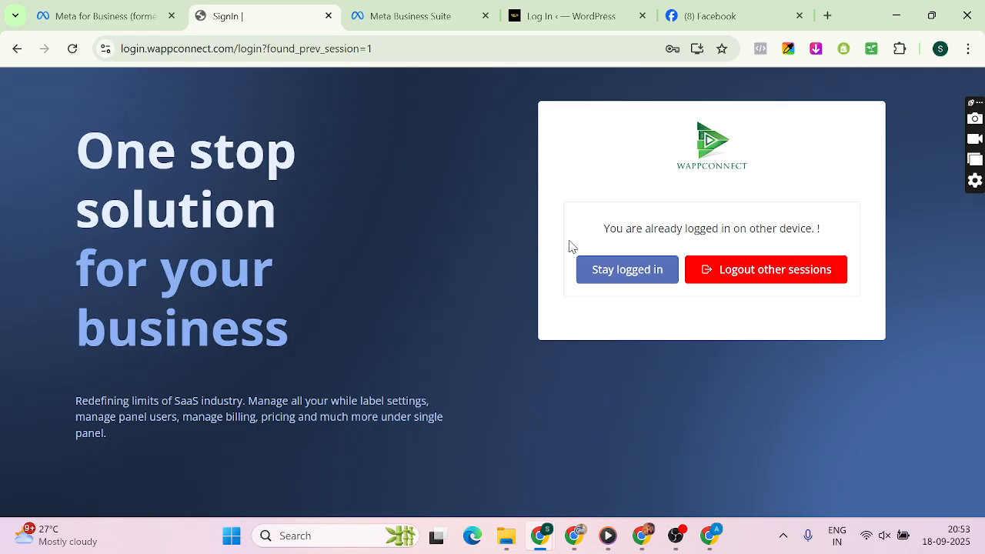
# Choose 'Stay logged in' to keep this session, then return to the Adtech Agency window.
pyautogui.click(632, 271)
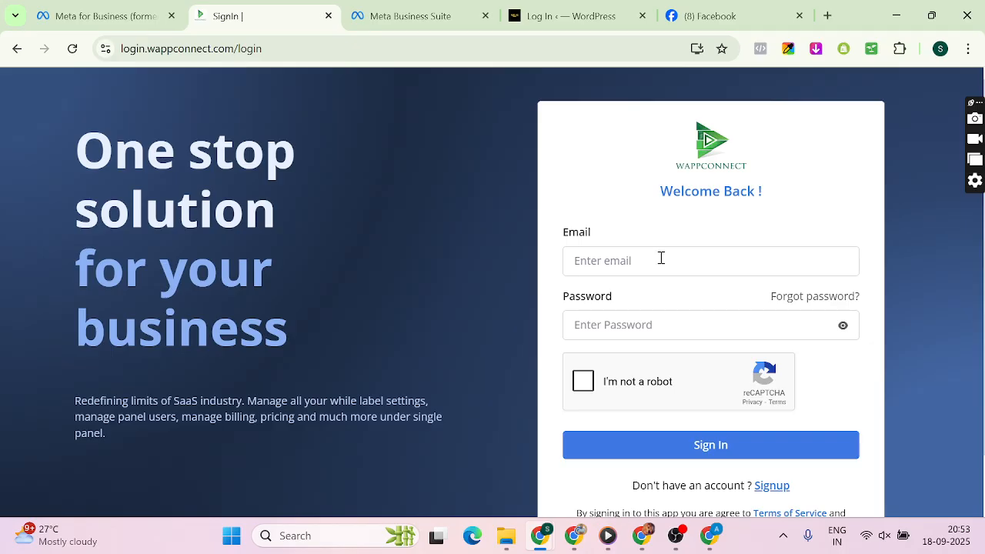
pyautogui.moveTo(708, 536)
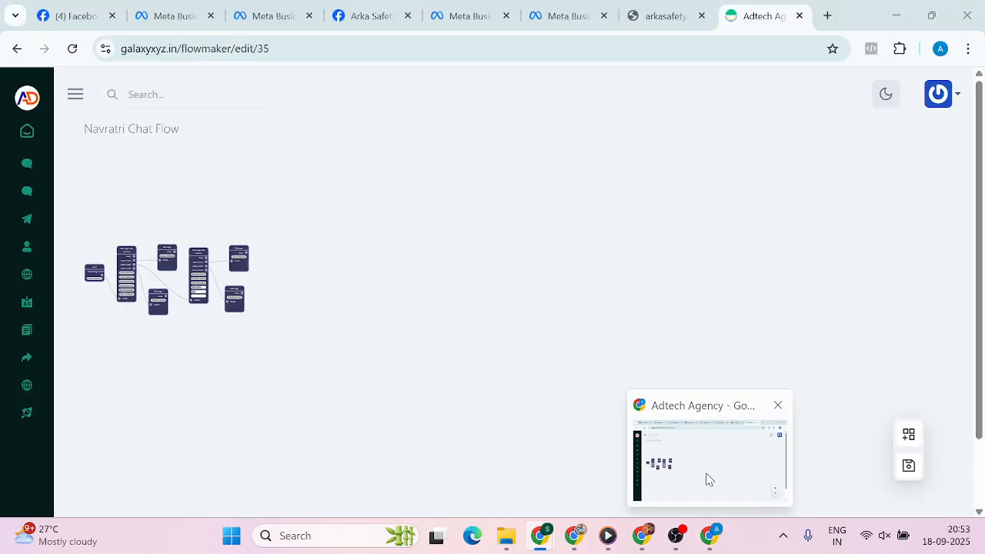
pyautogui.click(709, 479)
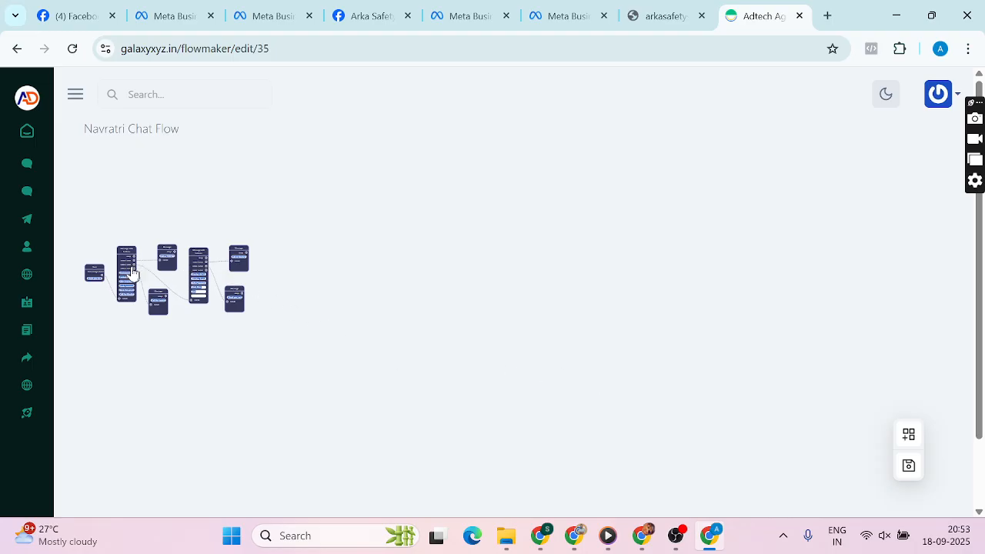
# Nudge the second node and pan the Navratri Chat Flow canvas right, then go to Arka Safety settings.
pyautogui.moveTo(129, 273); pyautogui.dragTo(132, 273)
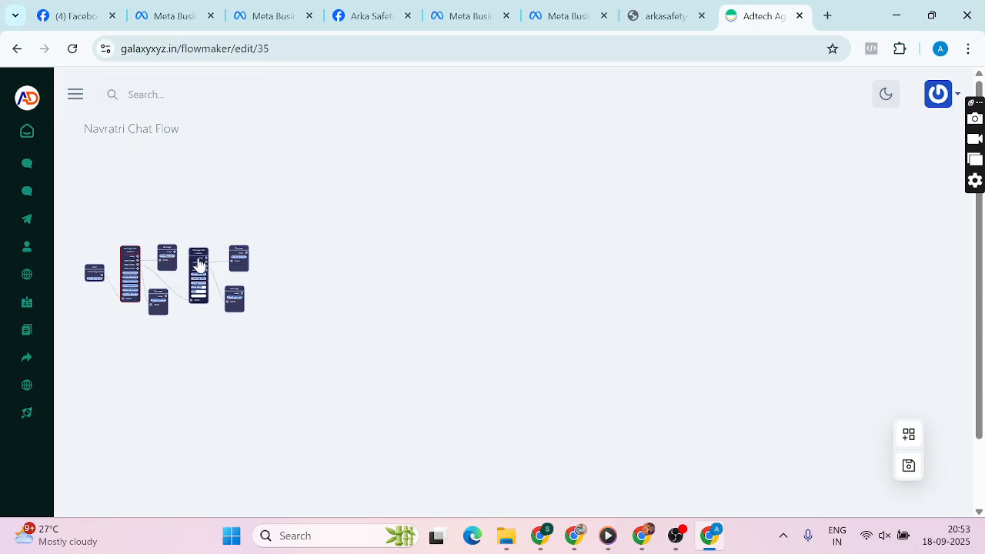
pyautogui.scroll(5, 207, 217)
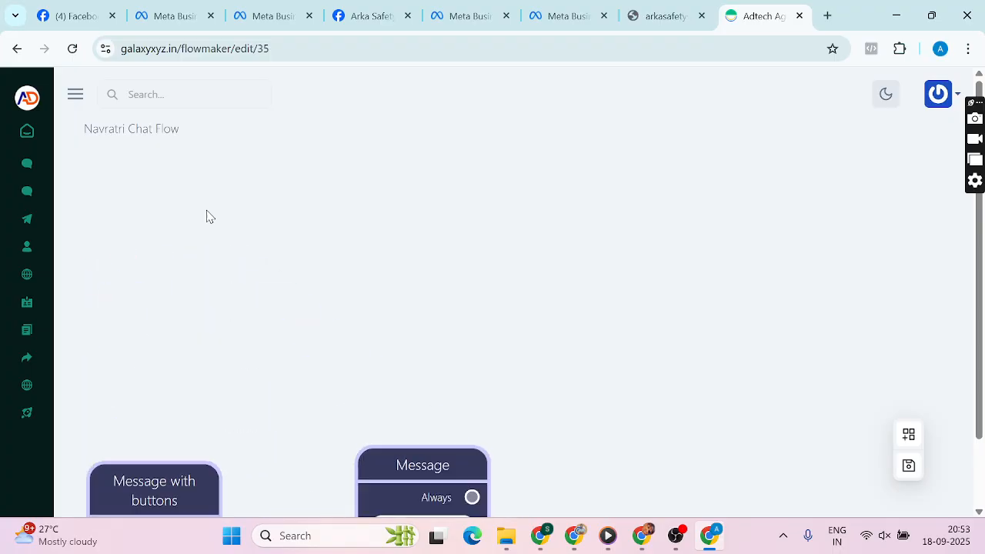
pyautogui.scroll(-4, 206, 217)
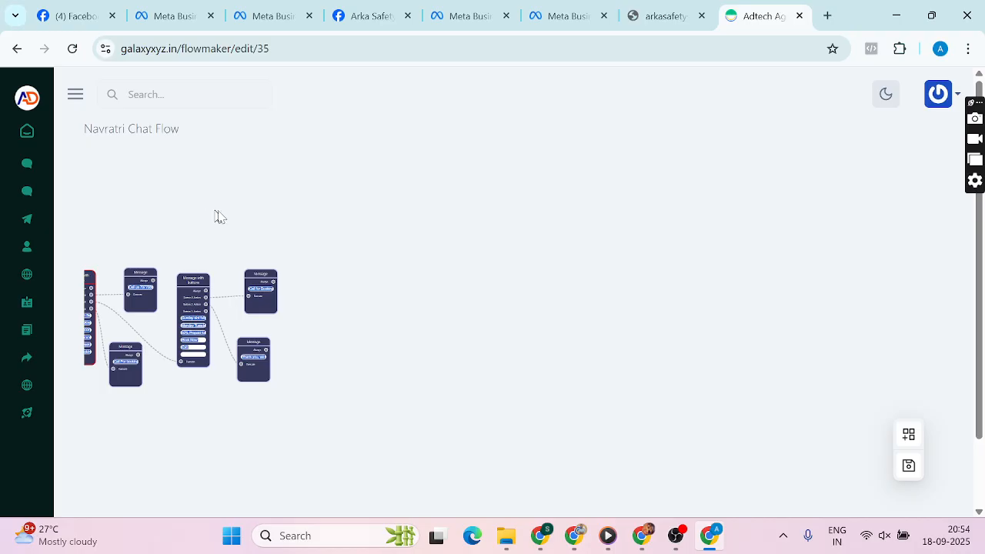
pyautogui.moveTo(217, 216); pyautogui.dragTo(396, 216)
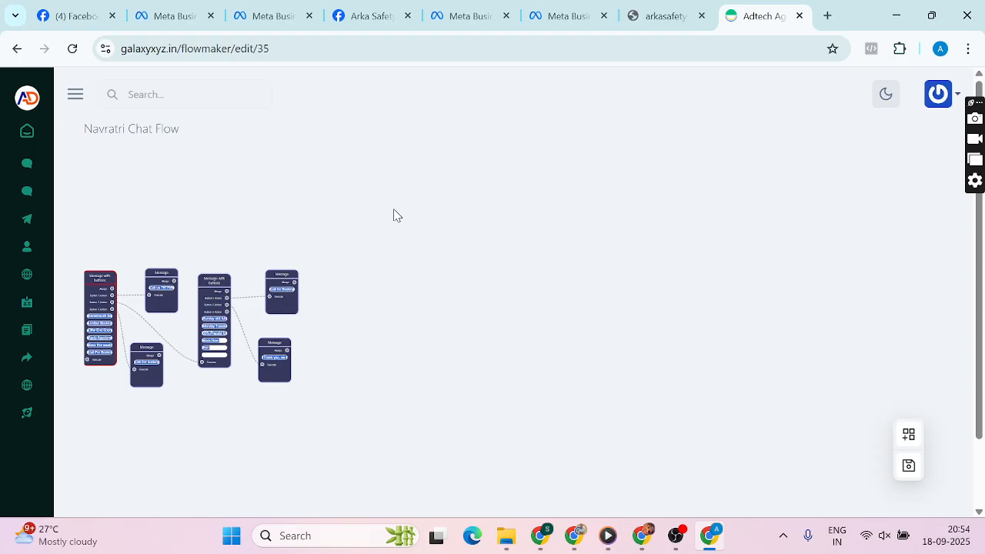
pyautogui.click(353, 14)
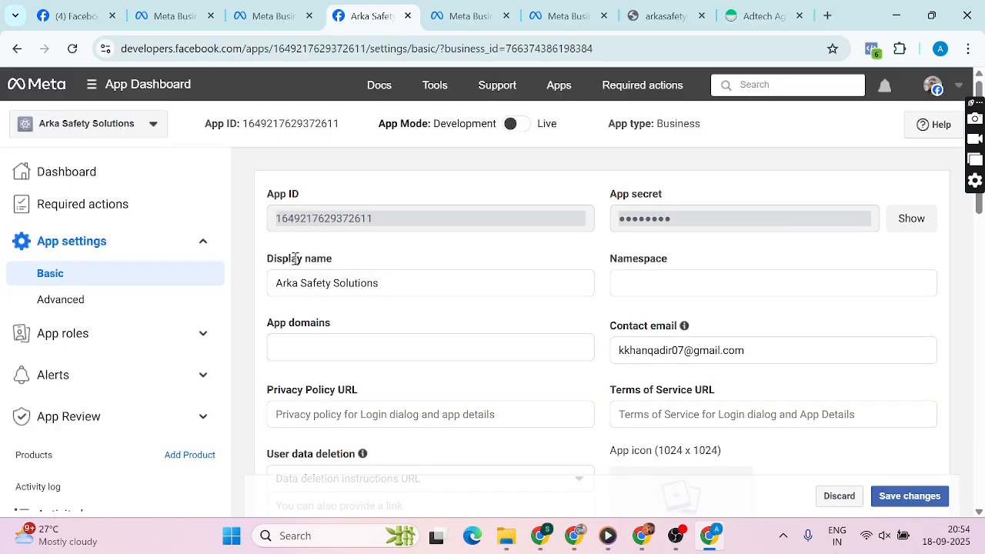
# Exit the ARKA SAFETY SOLUTIONS business verification, leaving it pending submission, then bring up Google Meet.
pyautogui.scroll(-1, 241, 260)
pyautogui.scroll(-2, 242, 260)
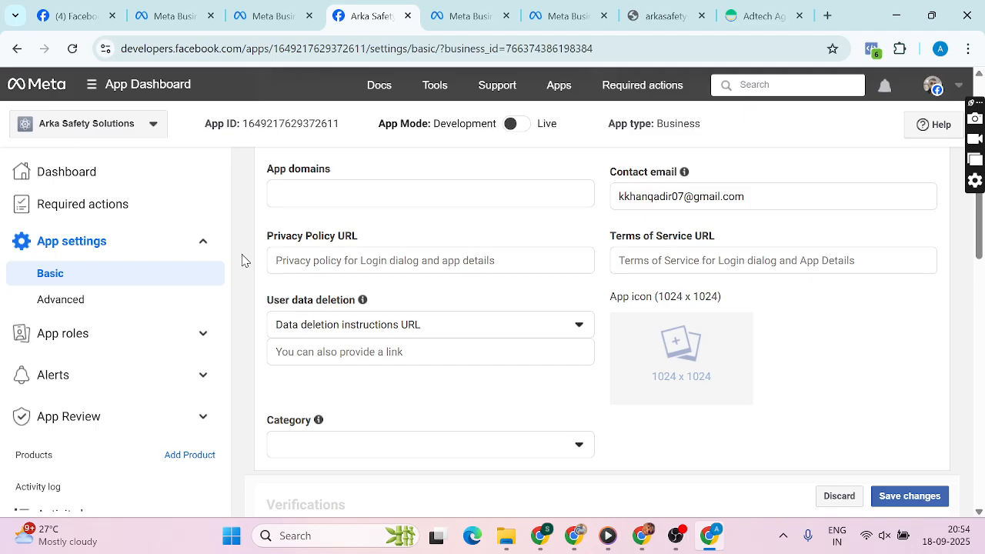
pyautogui.scroll(-3, 242, 261)
pyautogui.click(259, 18)
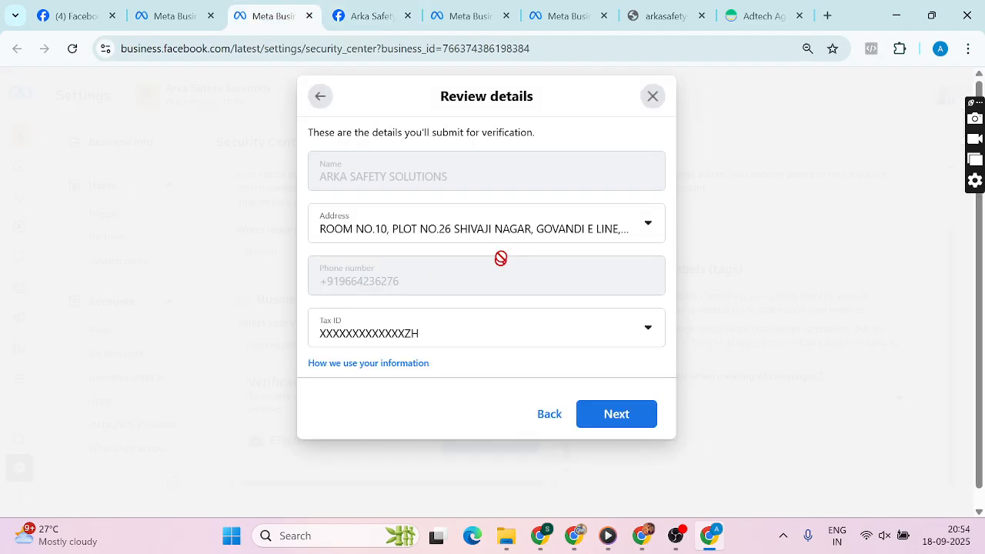
pyautogui.click(321, 96)
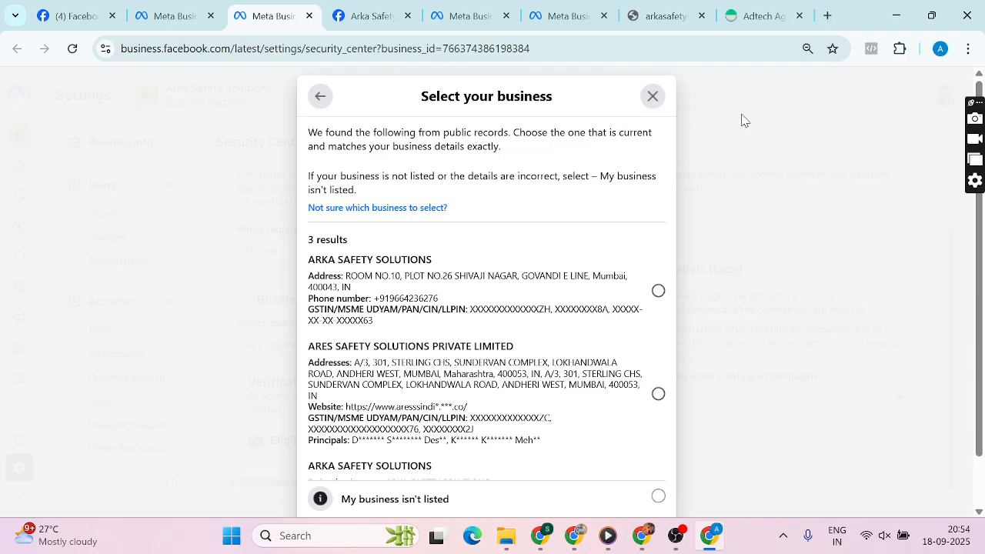
pyautogui.click(652, 97)
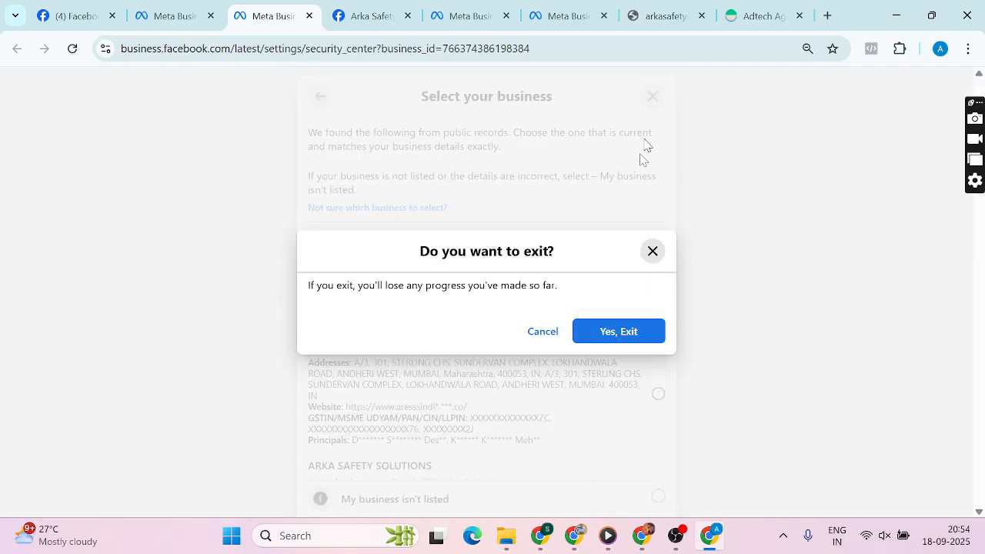
pyautogui.click(604, 332)
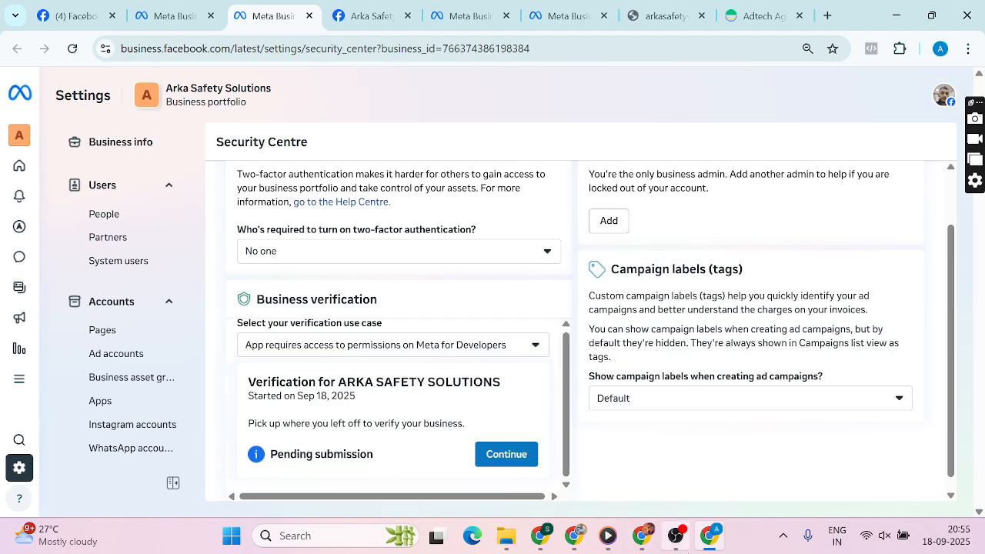
pyautogui.moveTo(641, 535)
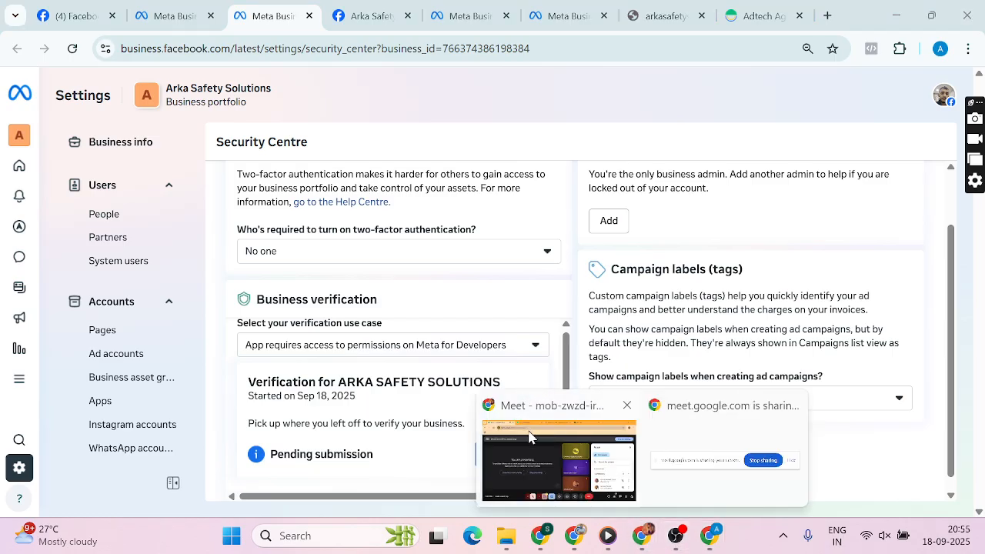
pyautogui.click(554, 414)
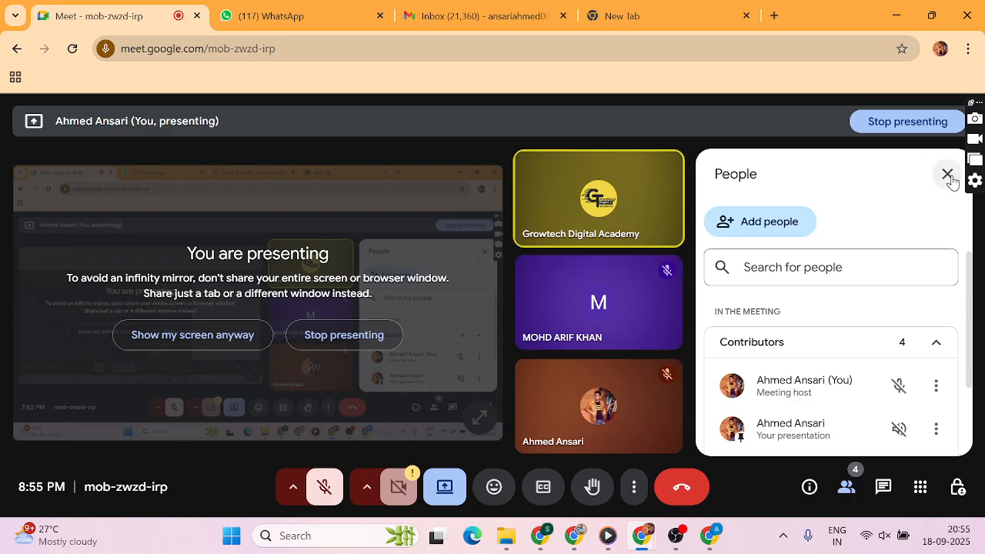
# Close the People panel in Google Meet and leave the call.
pyautogui.click(947, 174)
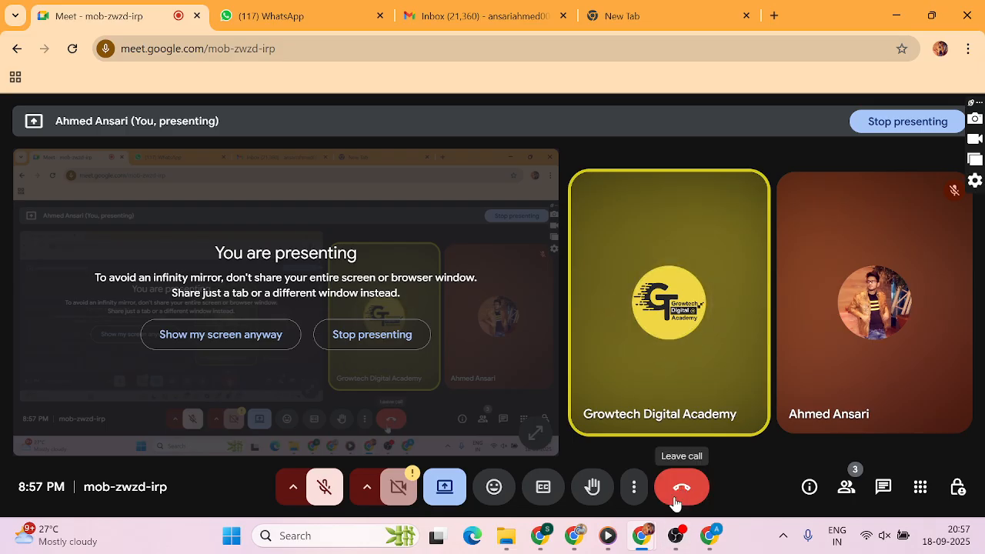
pyautogui.click(682, 486)
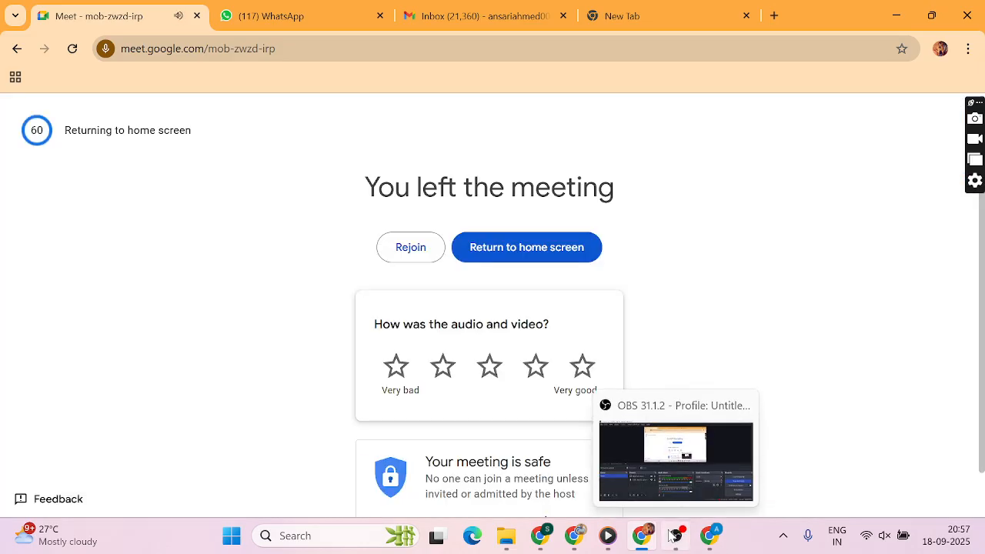